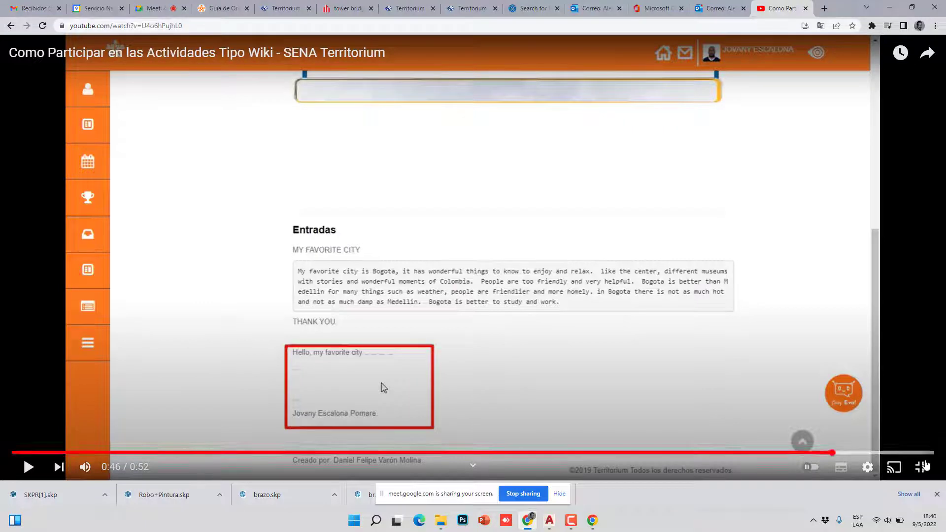
# Step: Leave the full-screen video and search YouTube for "tower bridge londres"
pyautogui.click(920, 467)
pyautogui.tripleClick(353, 47)
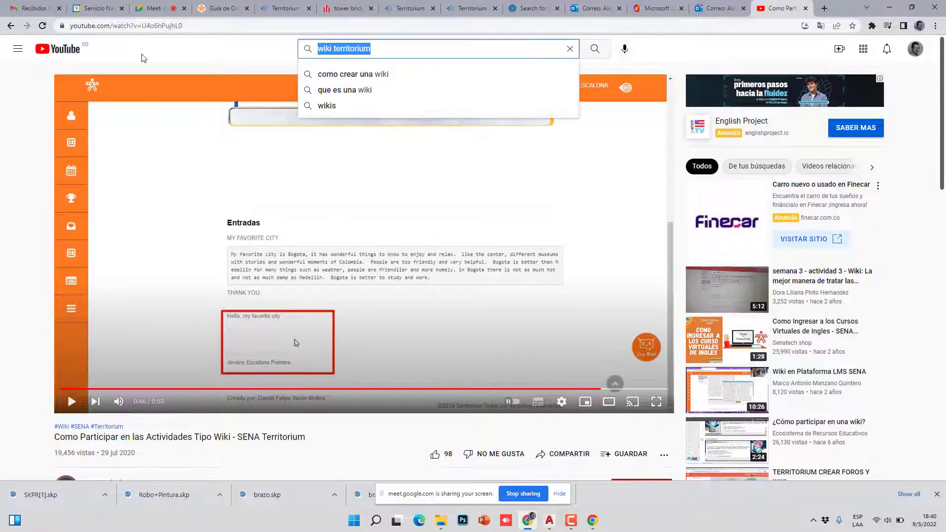
pyautogui.write('tower brid')
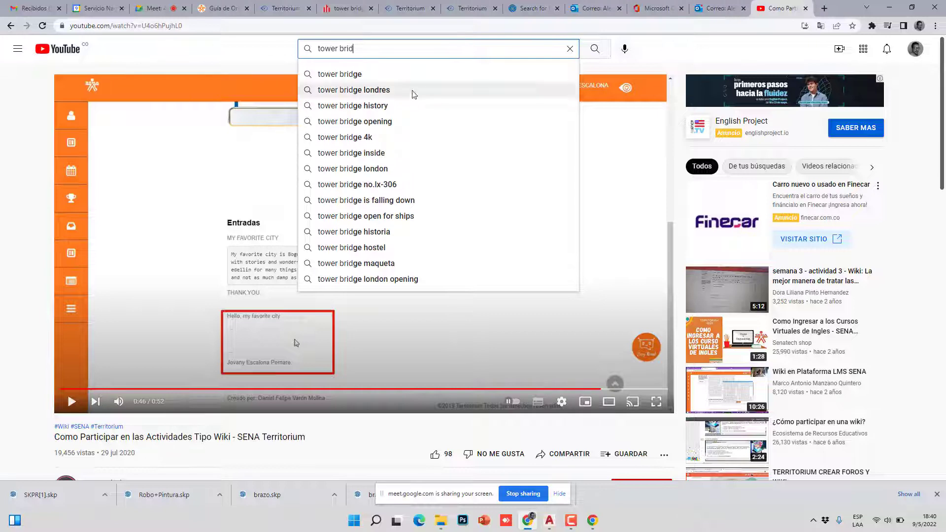
pyautogui.click(395, 90)
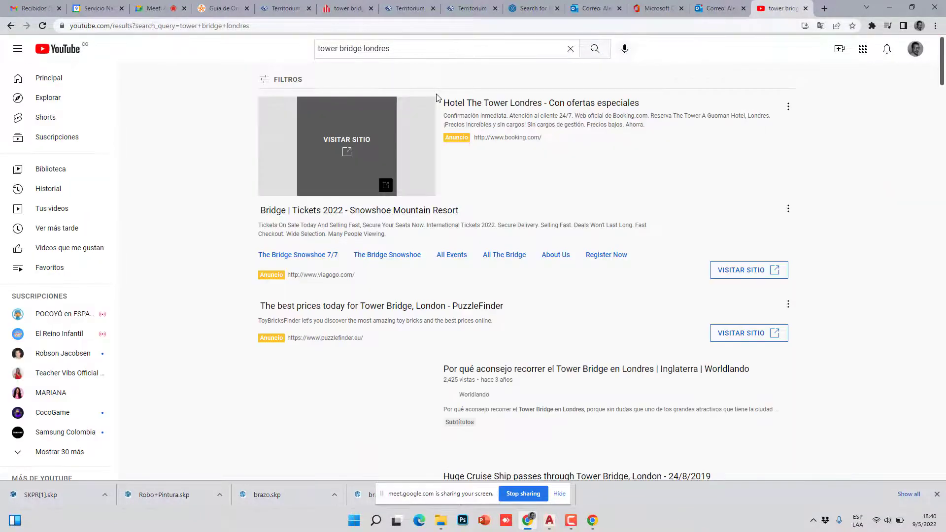
# Step: Open the video "12 Curiosidades Sobre La Tower Bridge (Puente de la Torre)" from the results and skip its advertisement
pyautogui.scroll(-4, 586, 140)
pyautogui.scroll(-2, 584, 134)
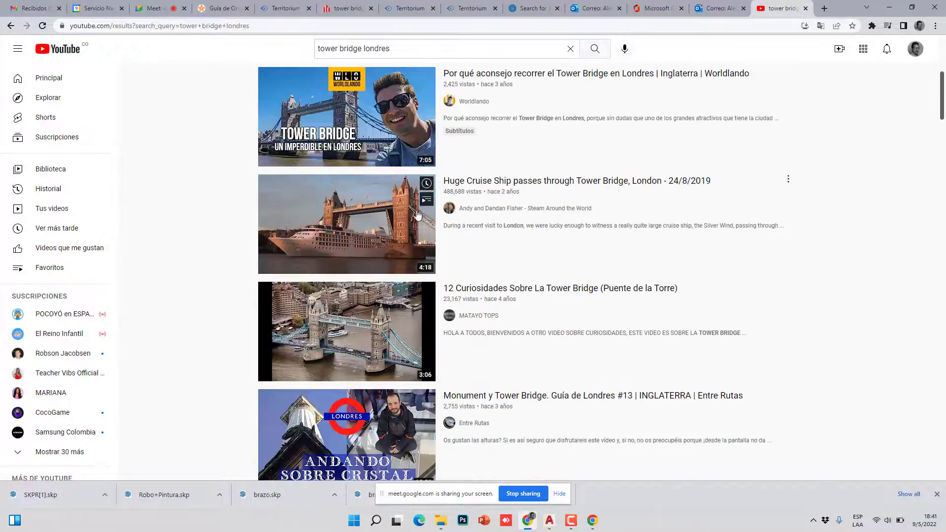
pyautogui.click(462, 344)
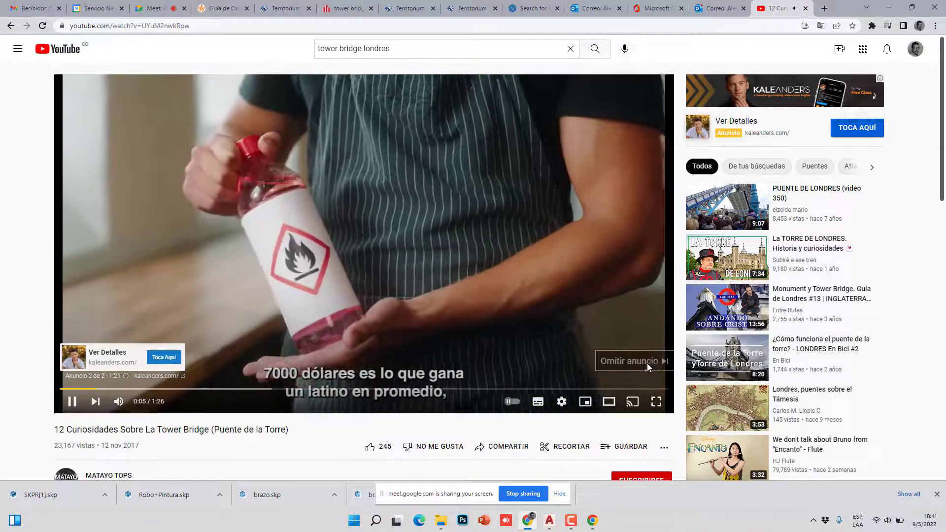
pyautogui.click(647, 363)
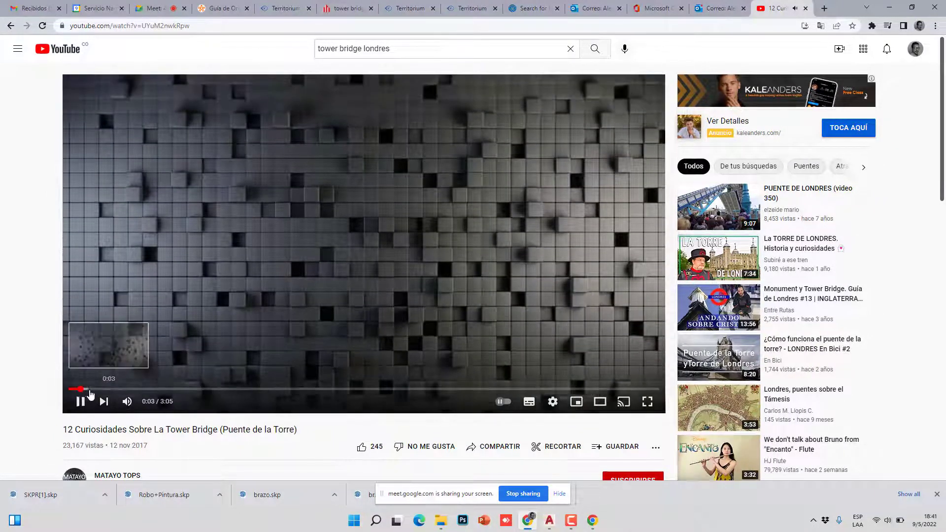
# Step: Skip ahead in the Tower Bridge video and pause it at 0:21 on the full view of the bridge
pyautogui.click(98, 389)
pyautogui.click(83, 403)
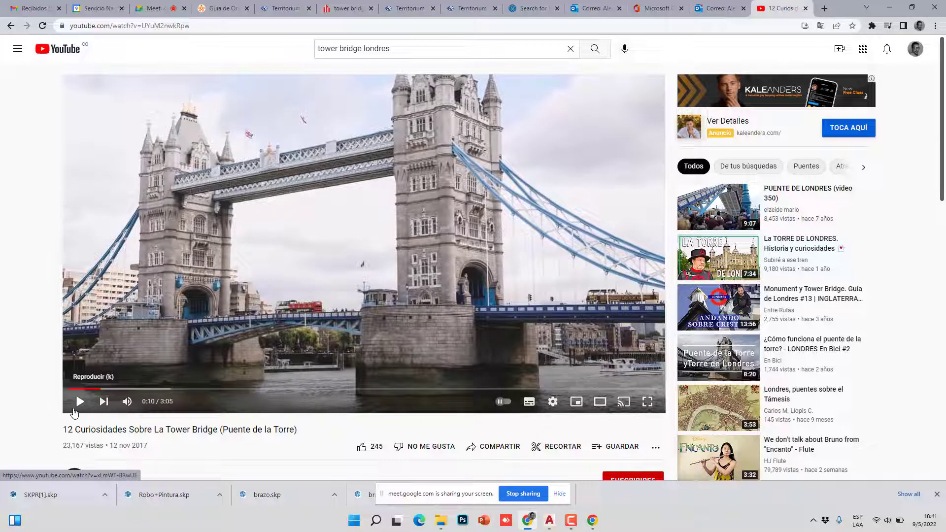
pyautogui.click(100, 390)
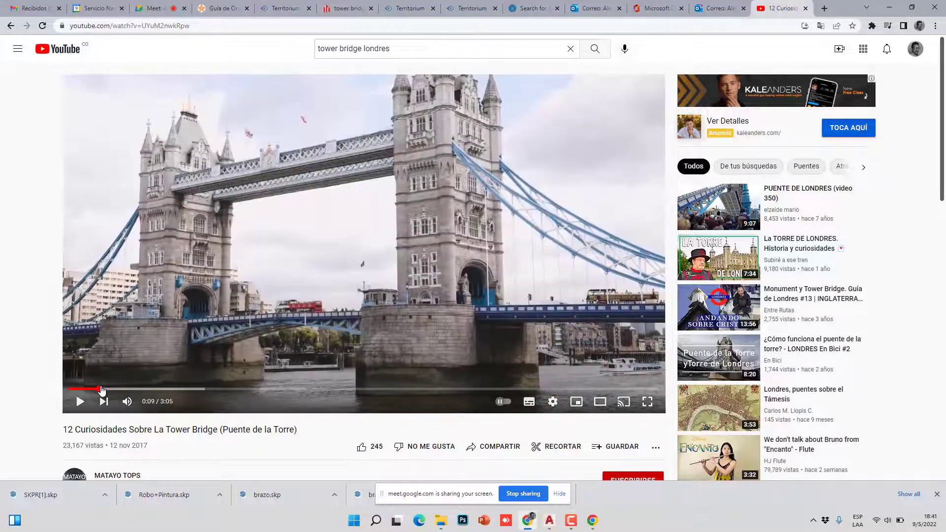
pyautogui.moveTo(102, 390); pyautogui.dragTo(129, 390)
pyautogui.click(80, 402)
pyautogui.click(81, 403)
pyautogui.click(81, 403)
pyautogui.click(82, 404)
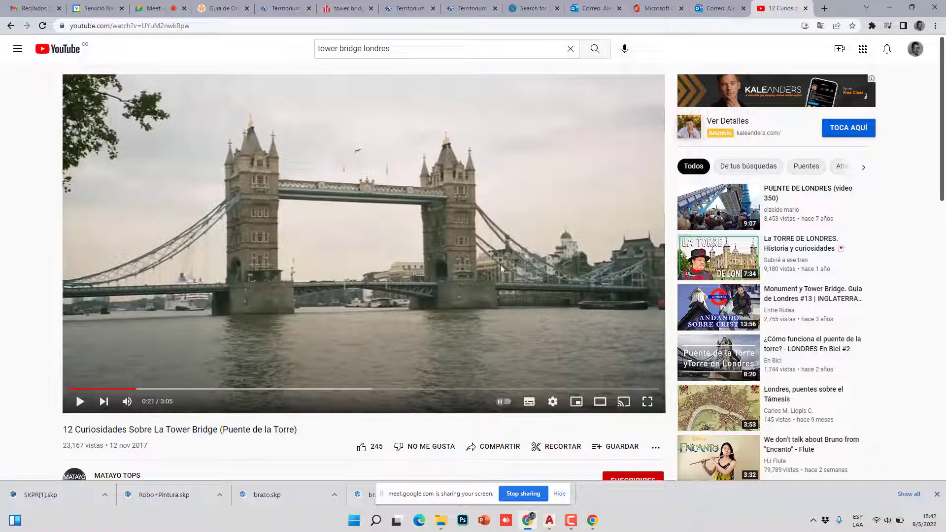
# Step: Switch to AutoCAD, change the workspace to 3D Basics and show its Home tools
pyautogui.click(549, 520)
pyautogui.scroll(-3, 291, 251)
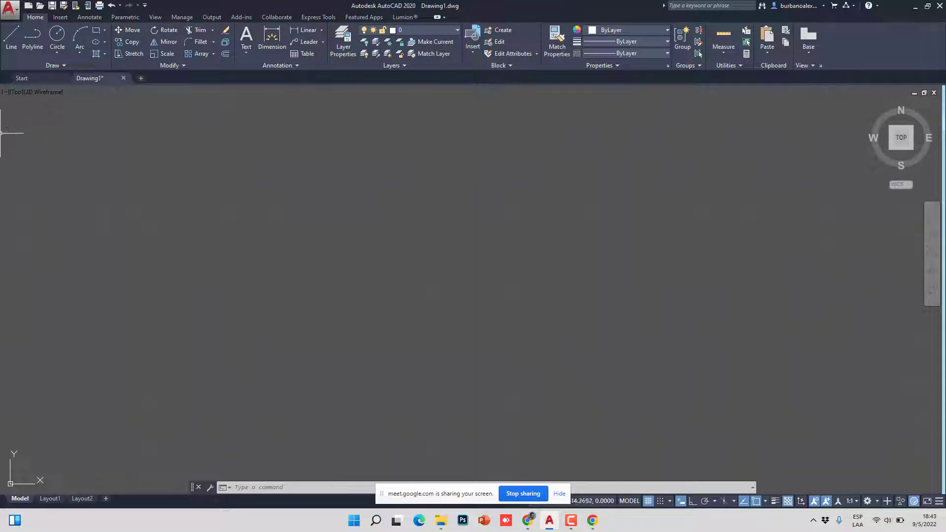
pyautogui.moveTo(4, 110)
pyautogui.mouseDown()
pyautogui.moveTo(19, 418)
pyautogui.moveTo(57, 422)
pyautogui.moveTo(26, 260)
pyautogui.moveTo(6, 258)
pyautogui.mouseUp()
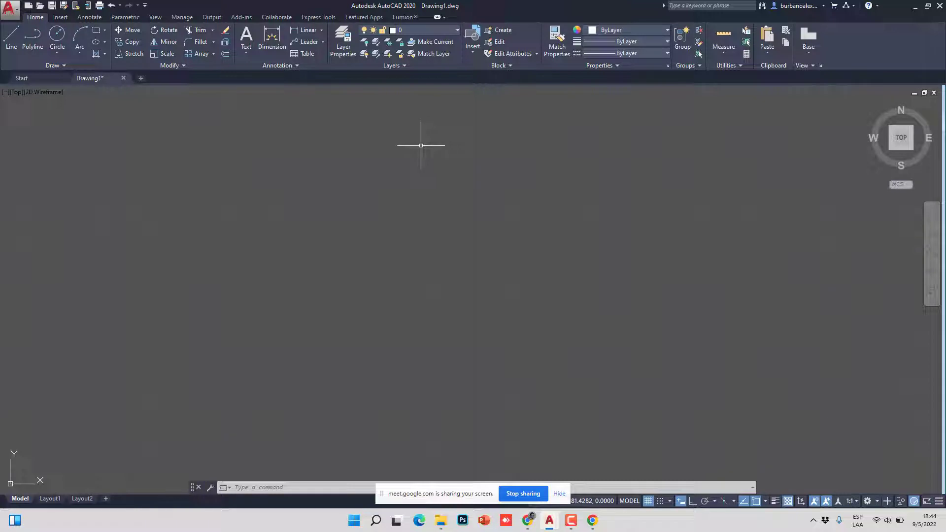
pyautogui.click(875, 502)
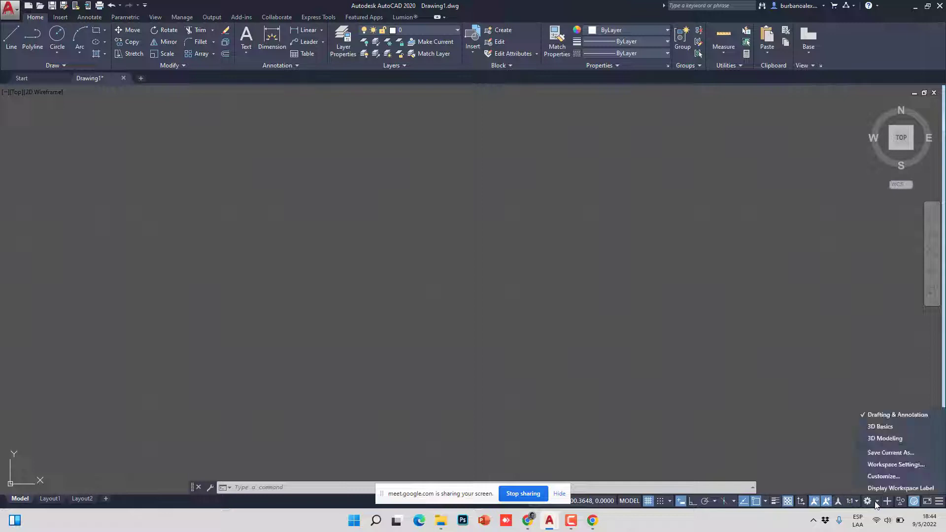
pyautogui.click(887, 427)
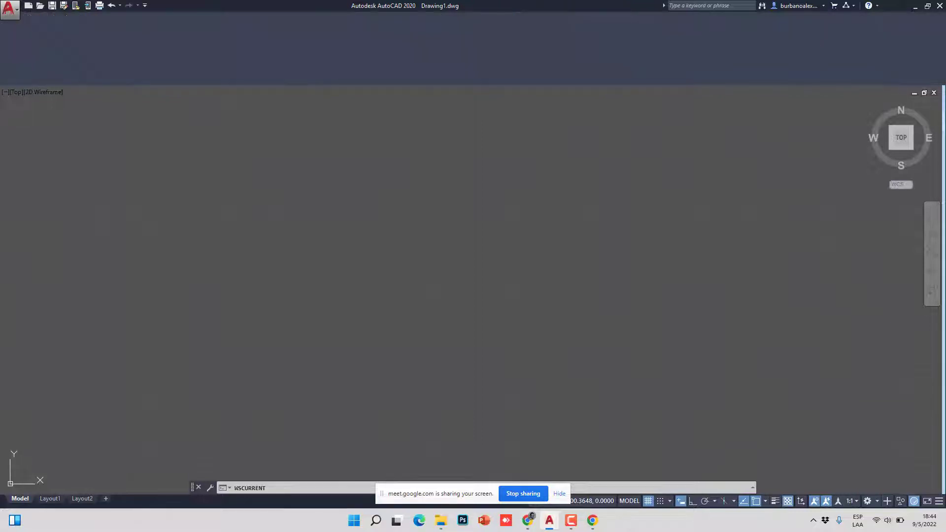
pyautogui.click(43, 18)
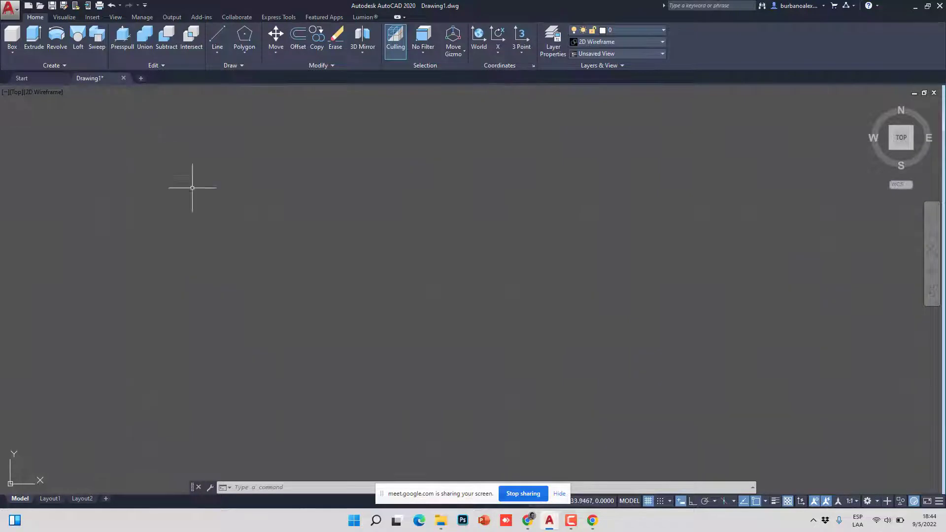
# Step: Change the workspace to 3D Modeling and show its Home tools
pyautogui.click(875, 507)
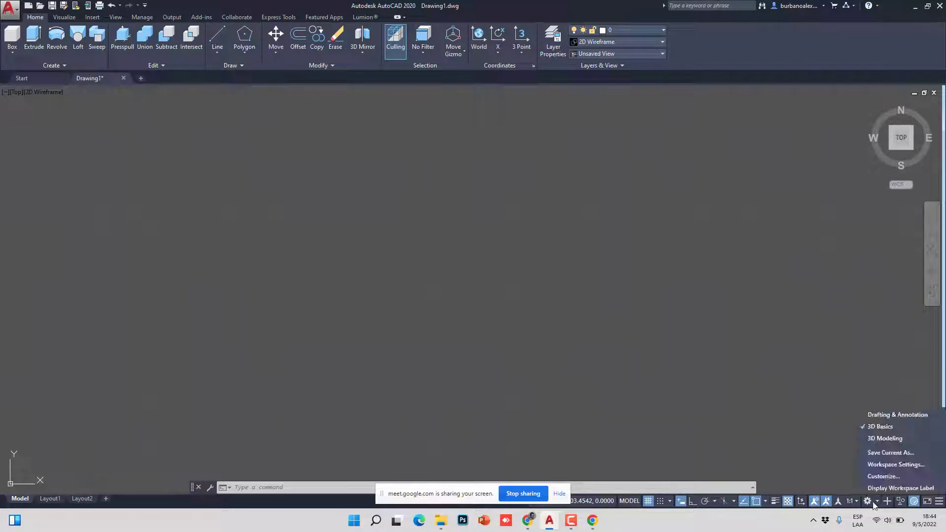
pyautogui.click(882, 439)
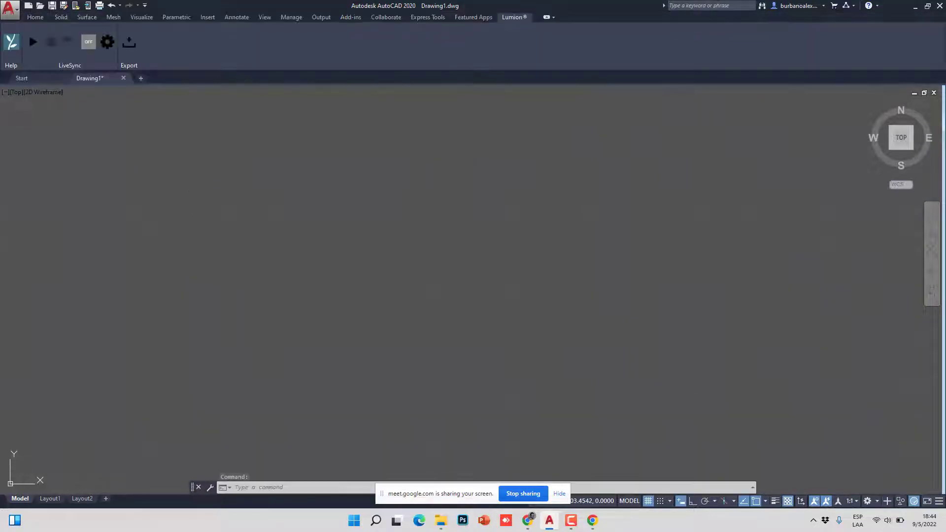
pyautogui.click(36, 19)
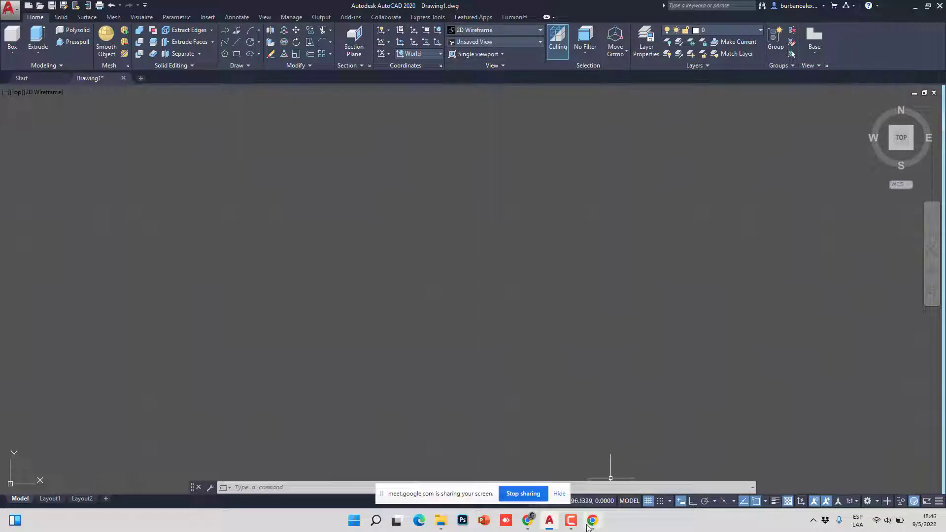
# Step: Switch to Chrome and check the Google Meet call chat for participants' questions
pyautogui.click(527, 523)
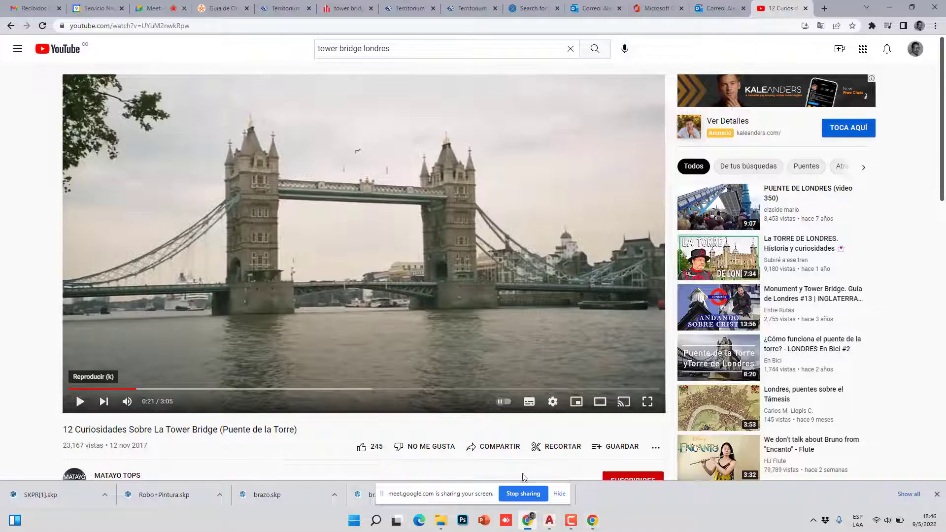
pyautogui.click(156, 8)
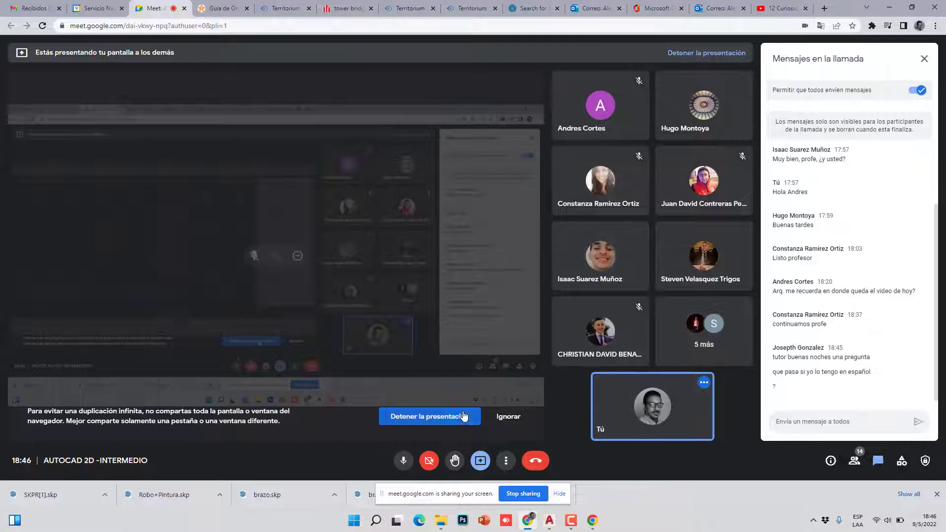
pyautogui.click(795, 425)
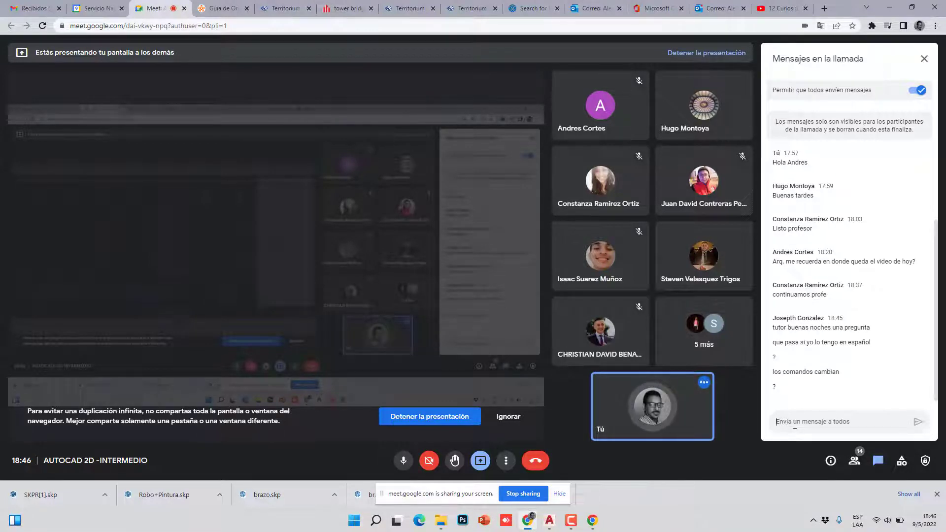
pyautogui.click(794, 425)
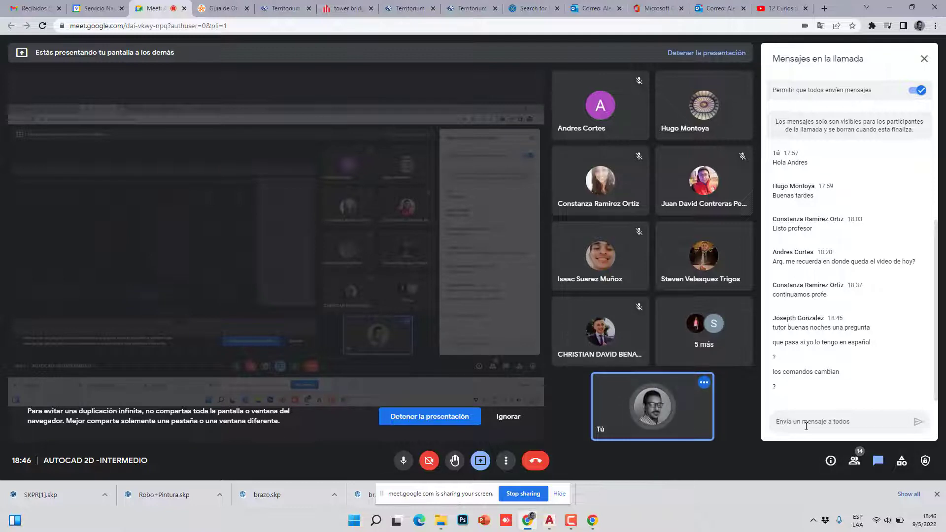
# Step: Search Google Images for "comandos autocad ingles español" in a new tab and open the "Equivalencia comandos autocad ingles espanol" table
pyautogui.click(824, 8)
pyautogui.click(390, 214)
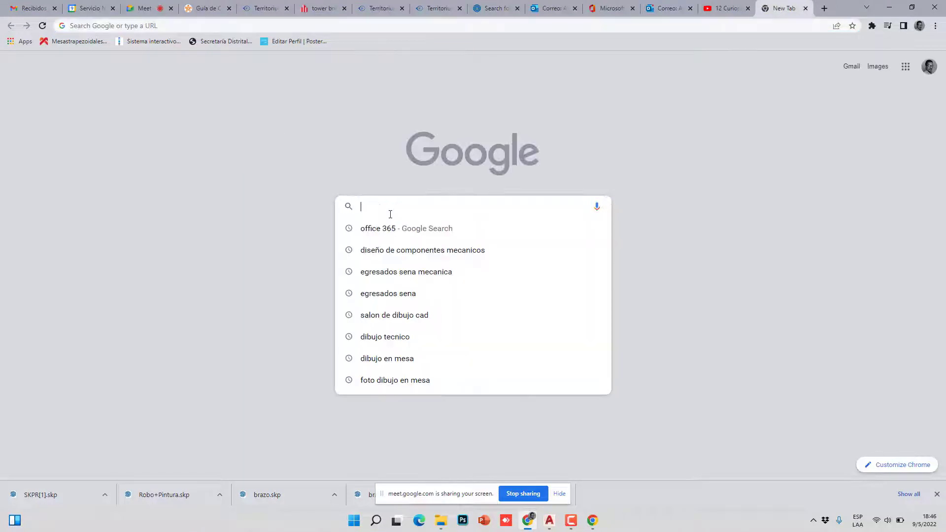
pyautogui.write('comna')
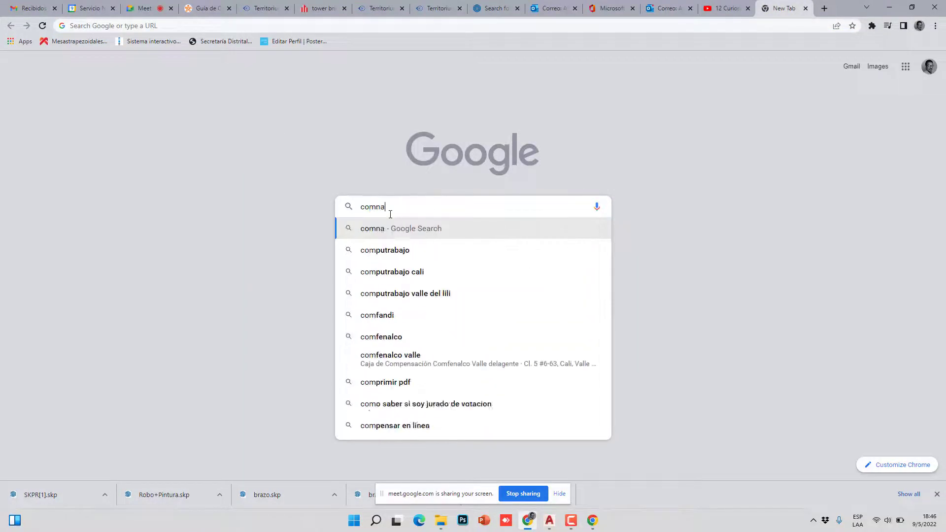
pyautogui.write('dos autocad')
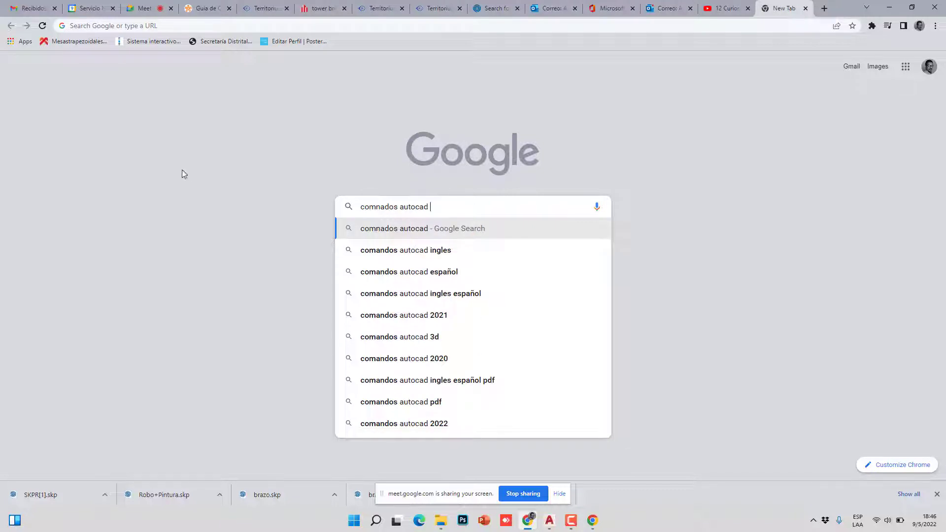
pyautogui.click(460, 294)
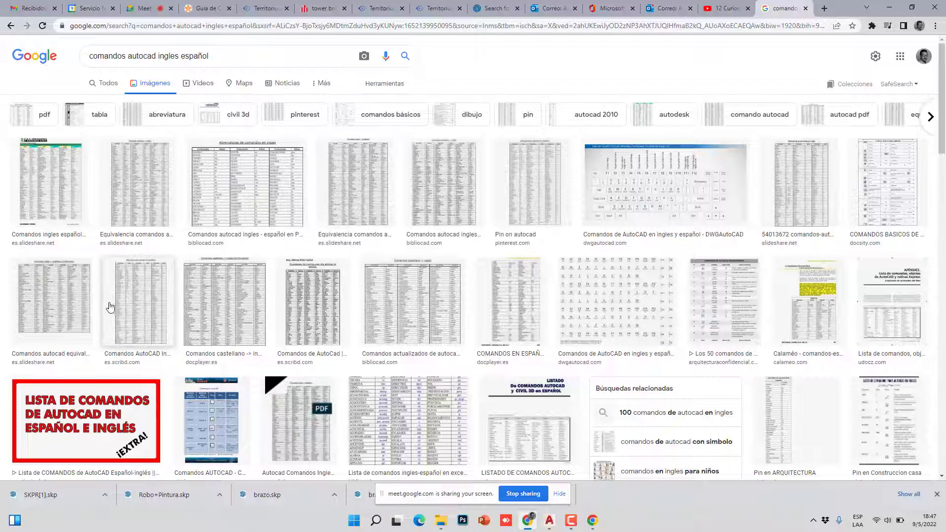
pyautogui.click(145, 189)
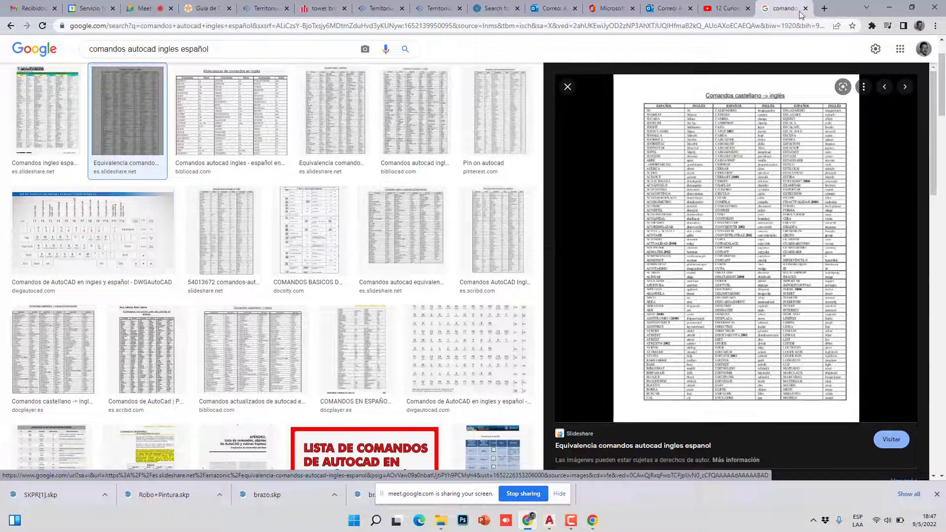
# Step: Check the Google Meet chat for replies and return to AutoCAD
pyautogui.click(145, 8)
pyautogui.click(791, 426)
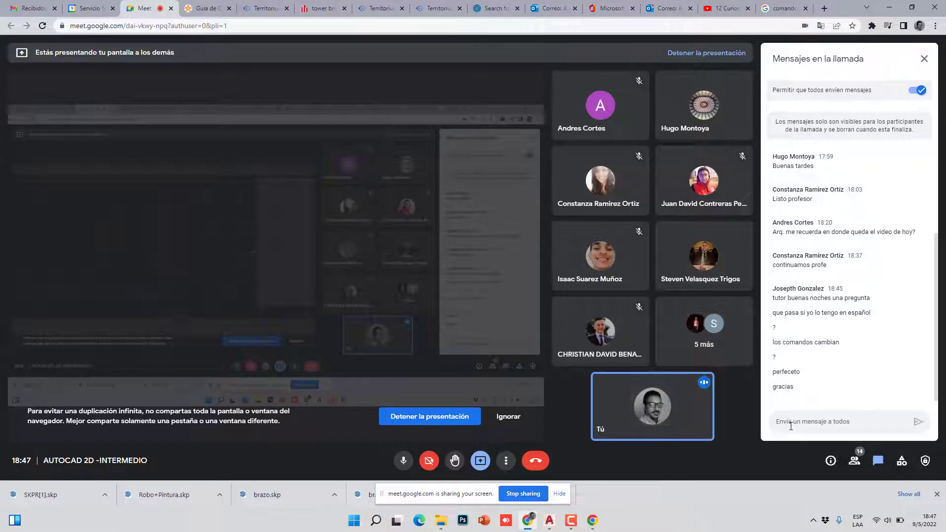
pyautogui.hotkey('alt', 'Tab')
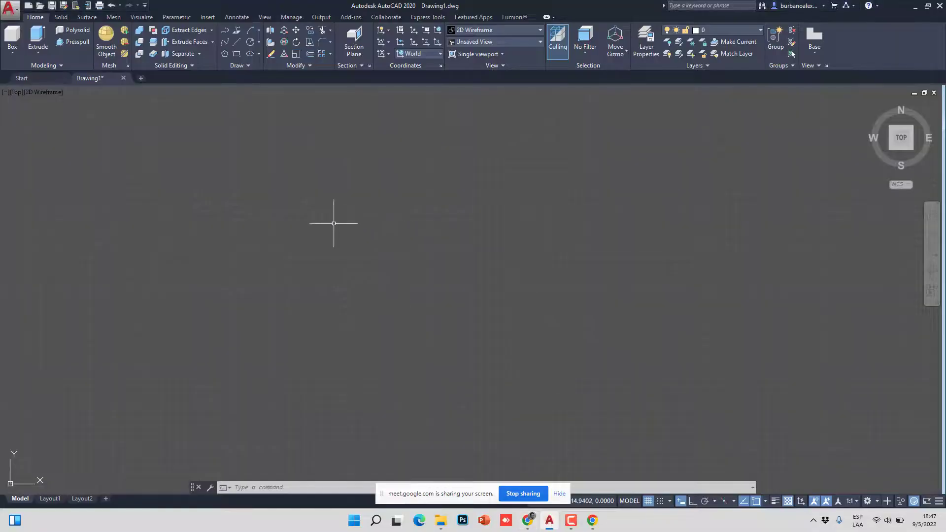
# Step: Change the workspace to Drafting & Annotation and show its Home tools
pyautogui.click(876, 502)
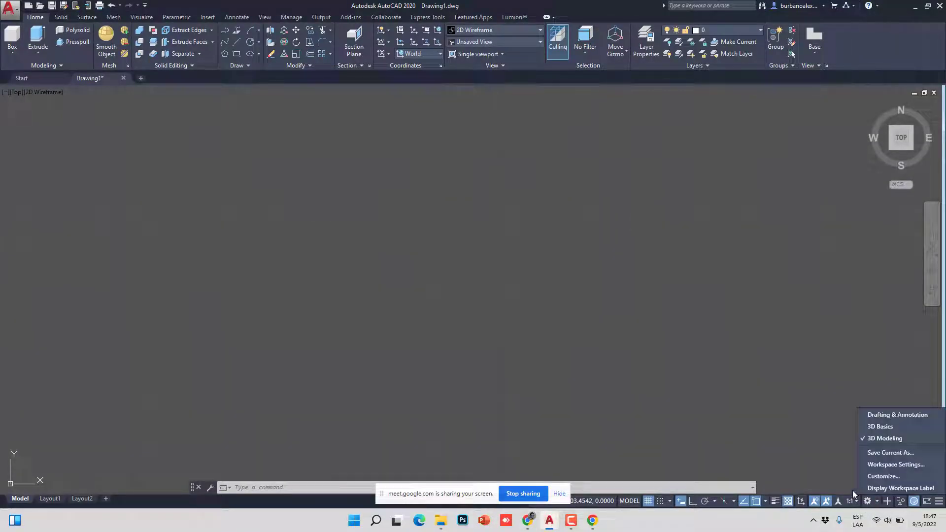
pyautogui.click(897, 415)
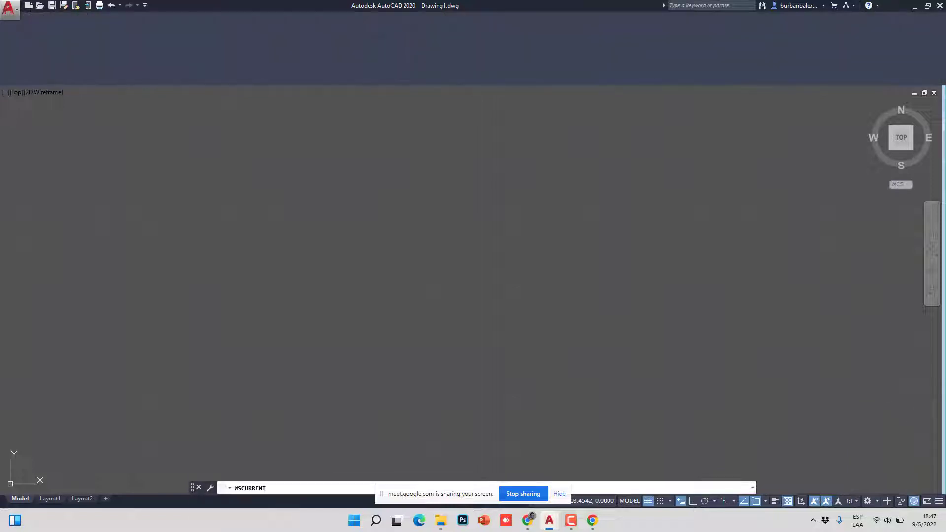
pyautogui.click(37, 17)
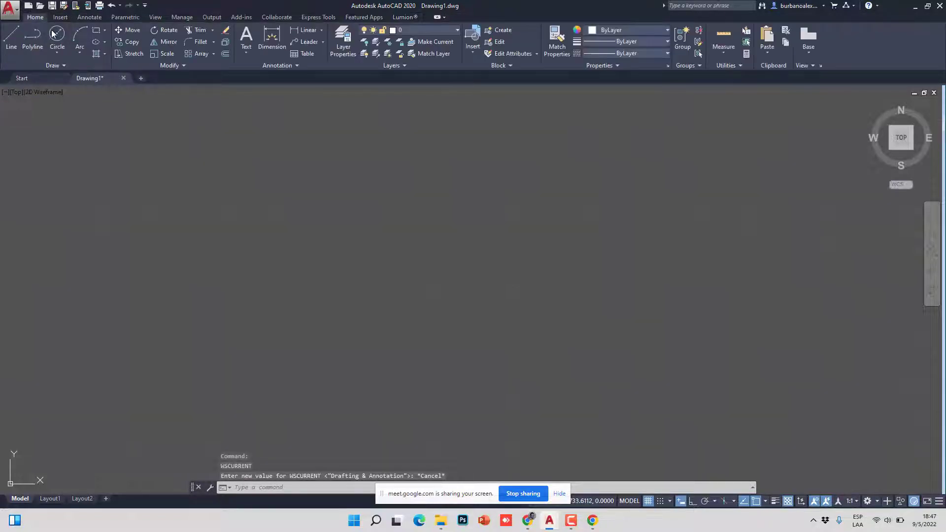
# Step: Change the workspace to 3D Basics and show its Home tools
pyautogui.click(868, 500)
pyautogui.click(887, 429)
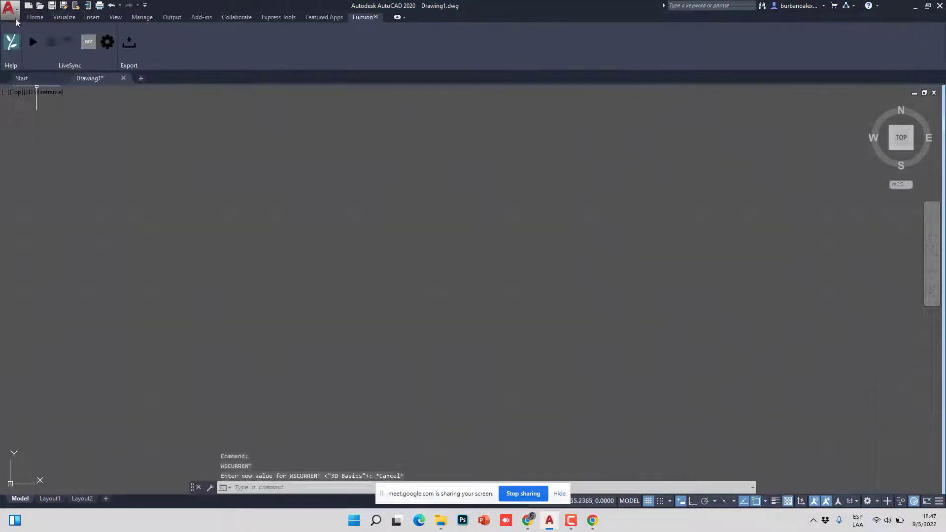
pyautogui.click(35, 19)
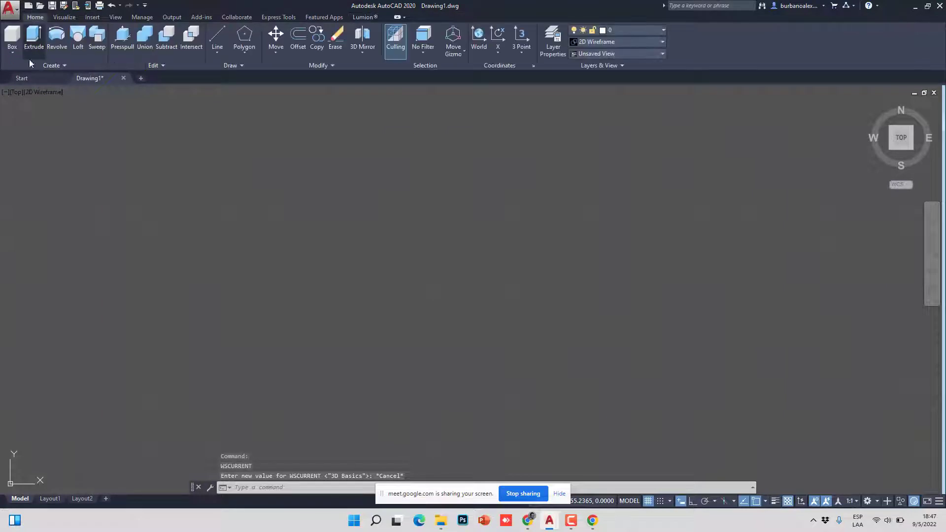
# Step: Set the workspace to 3D Modeling and show its Home tools
pyautogui.click(868, 500)
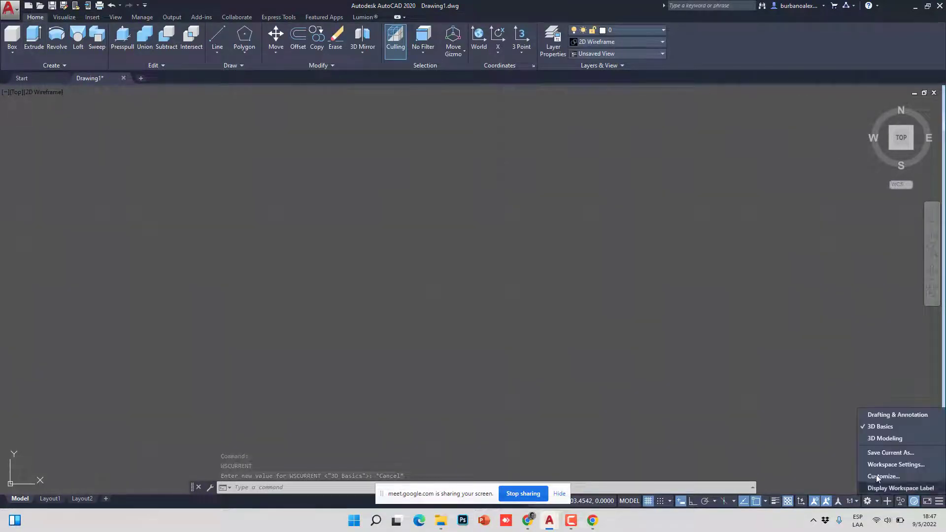
pyautogui.click(885, 442)
pyautogui.click(36, 17)
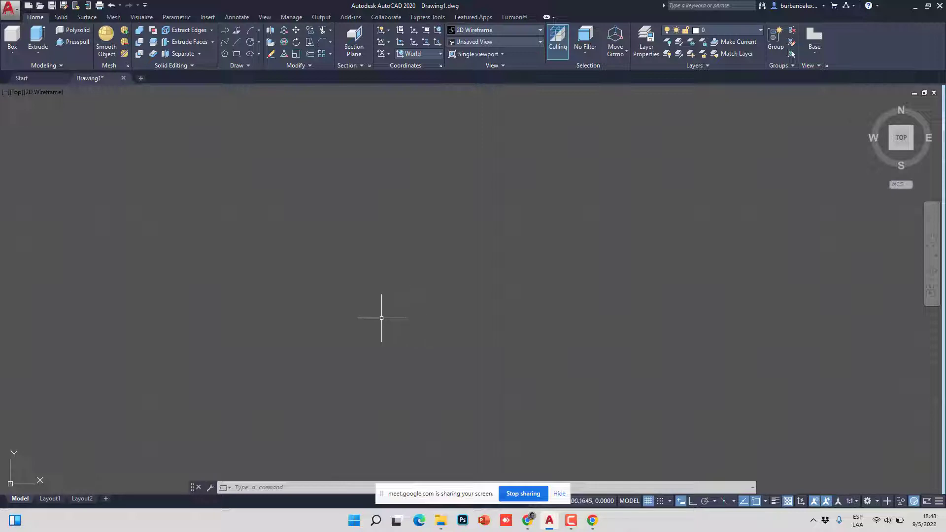
pyautogui.moveTo(2, 436)
pyautogui.mouseDown()
pyautogui.moveTo(59, 506)
pyautogui.moveTo(30, 488)
pyautogui.moveTo(63, 474)
pyautogui.moveTo(46, 488)
pyautogui.moveTo(9, 471)
pyautogui.moveTo(1, 454)
pyautogui.moveTo(16, 432)
pyautogui.moveTo(46, 431)
pyautogui.moveTo(59, 458)
pyautogui.moveTo(41, 491)
pyautogui.moveTo(0, 485)
pyautogui.moveTo(9, 455)
pyautogui.moveTo(48, 449)
pyautogui.moveTo(56, 478)
pyautogui.moveTo(12, 493)
pyautogui.moveTo(10, 468)
pyautogui.mouseUp()
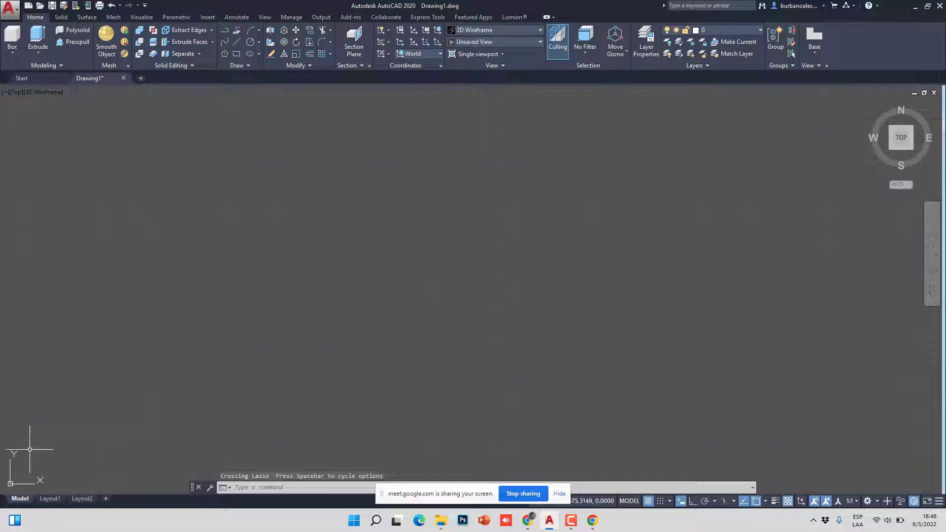
pyautogui.moveTo(2, 439)
pyautogui.mouseDown()
pyautogui.moveTo(23, 490)
pyautogui.moveTo(51, 489)
pyautogui.moveTo(73, 439)
pyautogui.mouseUp()
pyautogui.moveTo(3, 446)
pyautogui.mouseDown()
pyautogui.moveTo(11, 484)
pyautogui.moveTo(31, 490)
pyautogui.moveTo(52, 487)
pyautogui.moveTo(60, 473)
pyautogui.moveTo(55, 441)
pyautogui.moveTo(18, 433)
pyautogui.mouseUp()
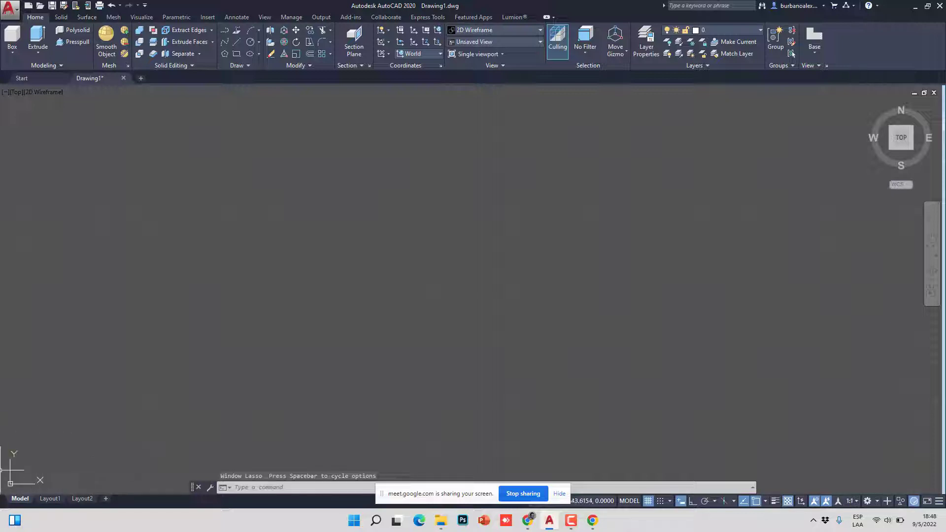
# Step: Check the Google Meet call and its chat for replies, and return to AutoCAD
pyautogui.click(528, 520)
pyautogui.click(568, 104)
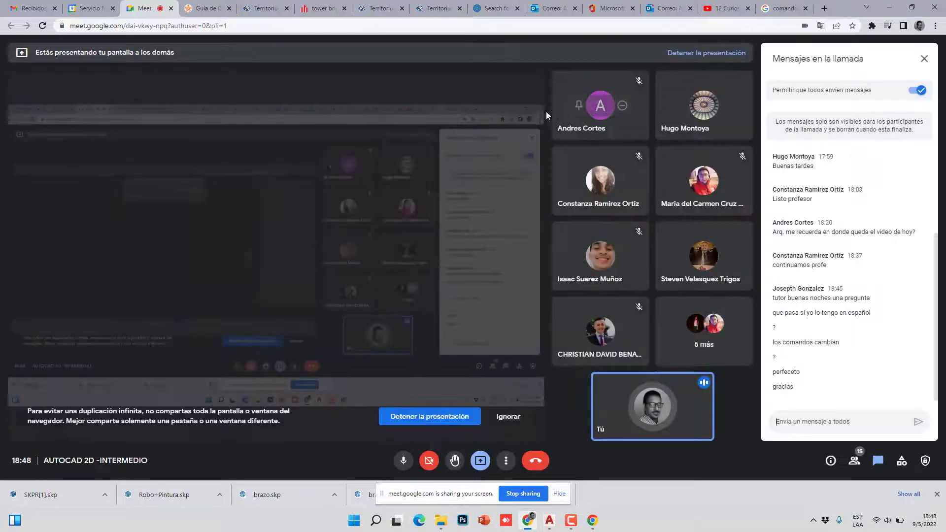
pyautogui.click(529, 519)
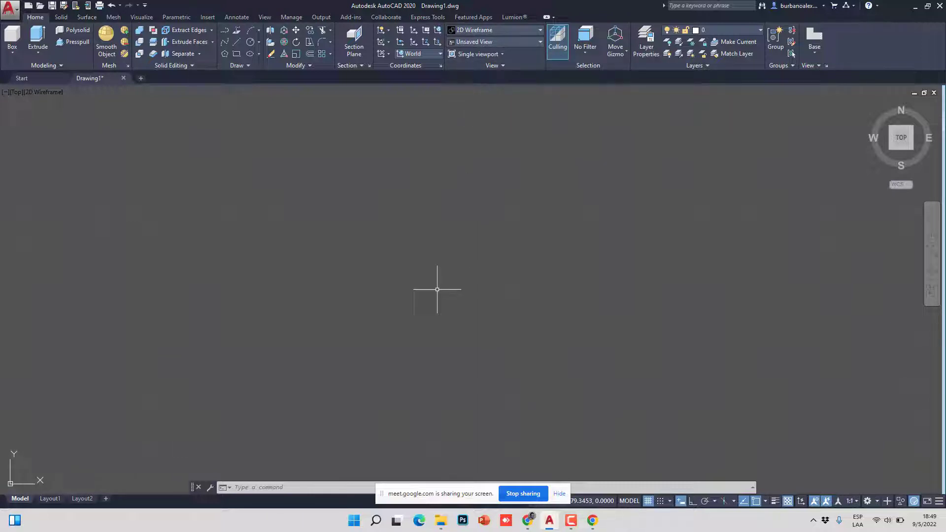
# Step: Change the empty drawing's view to SW Isometric and inspect the X, Y and Z axes
pyautogui.click(504, 43)
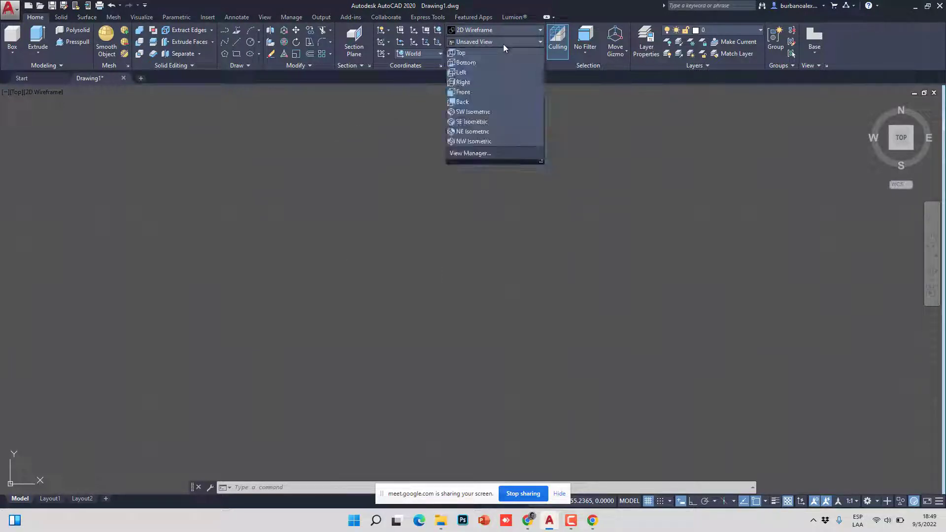
pyautogui.click(504, 43)
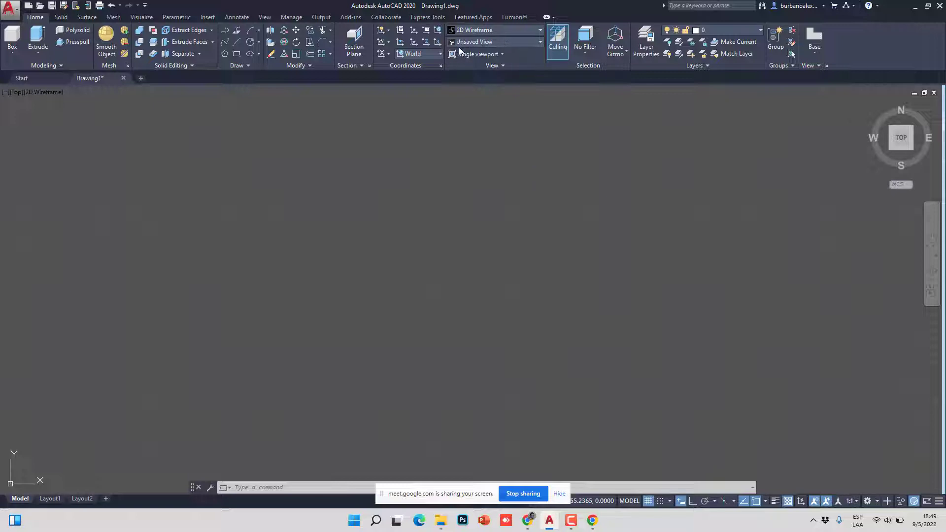
pyautogui.click(506, 42)
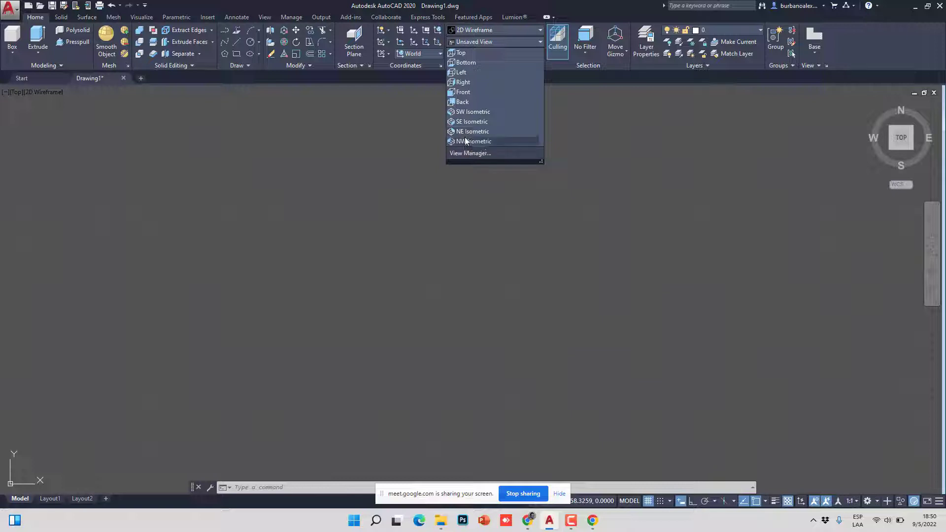
pyautogui.click(473, 113)
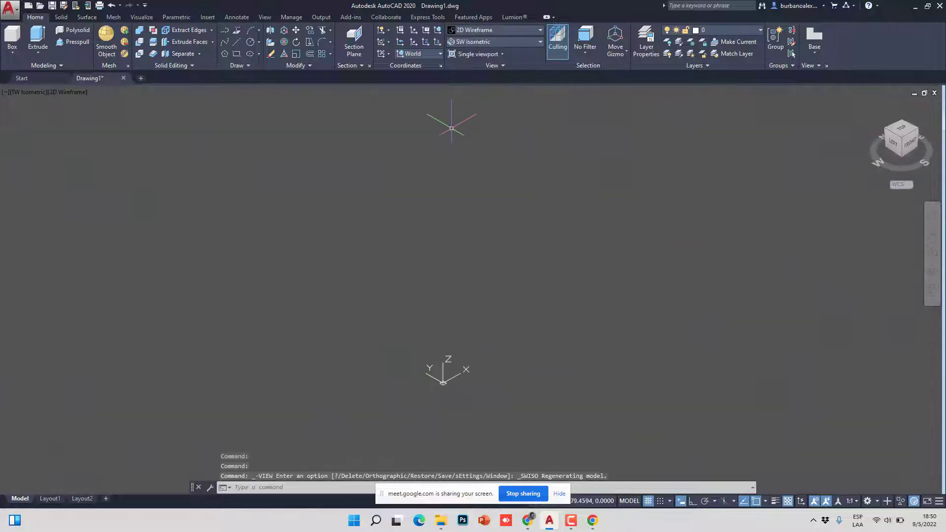
pyautogui.scroll(-2, 463, 176)
pyautogui.moveTo(429, 296)
pyautogui.mouseDown(button='middle')
pyautogui.moveTo(433, 317)
pyautogui.moveTo(409, 242)
pyautogui.moveTo(379, 237)
pyautogui.mouseUp(button='middle')
pyautogui.moveTo(323, 223)
pyautogui.mouseDown()
pyautogui.moveTo(455, 335)
pyautogui.moveTo(499, 201)
pyautogui.moveTo(453, 355)
pyautogui.moveTo(125, 249)
pyautogui.moveTo(312, 131)
pyautogui.moveTo(523, 269)
pyautogui.mouseUp()
pyautogui.moveTo(377, 371)
pyautogui.mouseDown()
pyautogui.moveTo(301, 249)
pyautogui.moveTo(468, 270)
pyautogui.moveTo(371, 338)
pyautogui.moveTo(345, 339)
pyautogui.mouseUp()
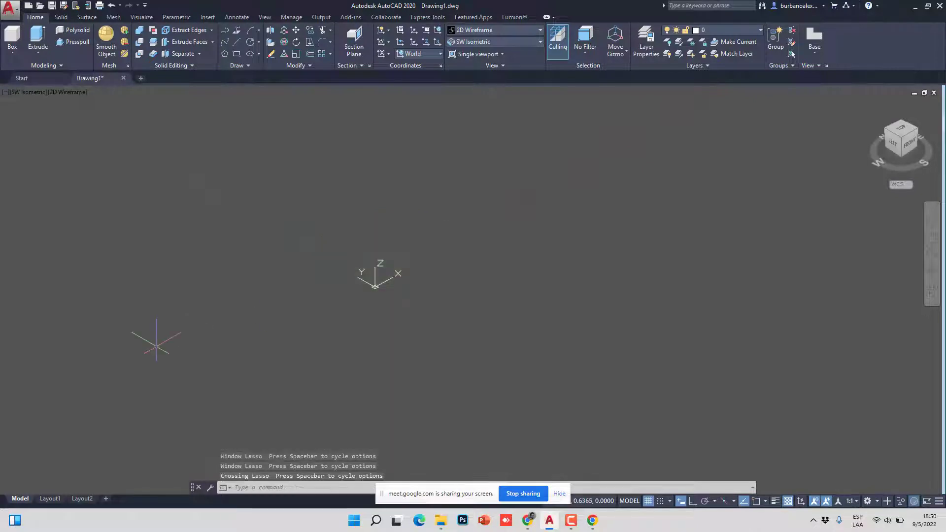
pyautogui.scroll(4, 387, 273)
pyautogui.scroll(-5, 326, 333)
# Step: Change the drawing's view to Top and bring the X and Y axes into view
pyautogui.click(501, 46)
pyautogui.click(485, 53)
pyautogui.moveTo(192, 309)
pyautogui.mouseDown(button='middle')
pyautogui.moveTo(226, 322)
pyautogui.moveTo(228, 275)
pyautogui.mouseUp(button='middle')
pyautogui.moveTo(228, 275)
pyautogui.mouseDown()
pyautogui.moveTo(255, 287)
pyautogui.moveTo(238, 250)
pyautogui.moveTo(247, 278)
pyautogui.moveTo(216, 296)
pyautogui.moveTo(245, 258)
pyautogui.moveTo(217, 254)
pyautogui.moveTo(226, 296)
pyautogui.moveTo(216, 260)
pyautogui.moveTo(243, 258)
pyautogui.mouseUp()
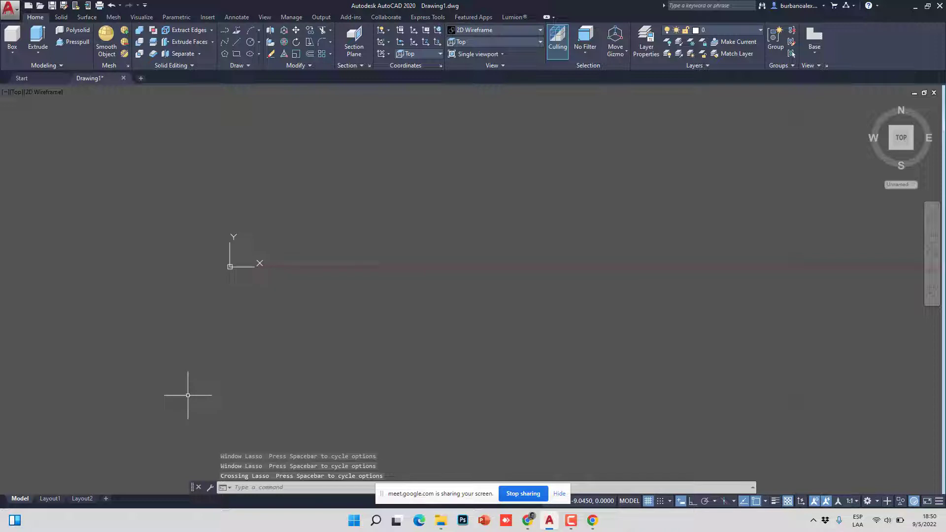
# Step: Set the drawing's view back to SW Isometric and bring the three-axis coordinate icon into view
pyautogui.click(503, 42)
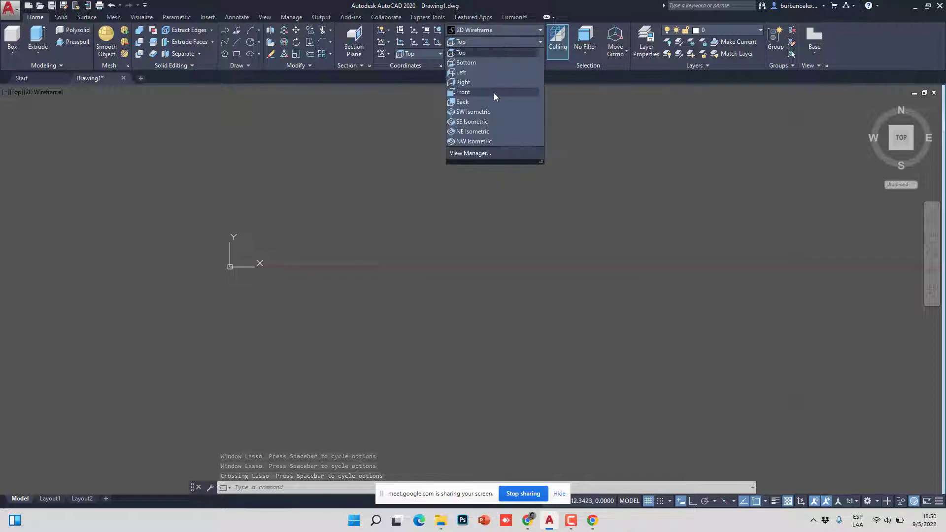
pyautogui.click(492, 112)
pyautogui.scroll(-2, 364, 296)
pyautogui.scroll(-2, 382, 217)
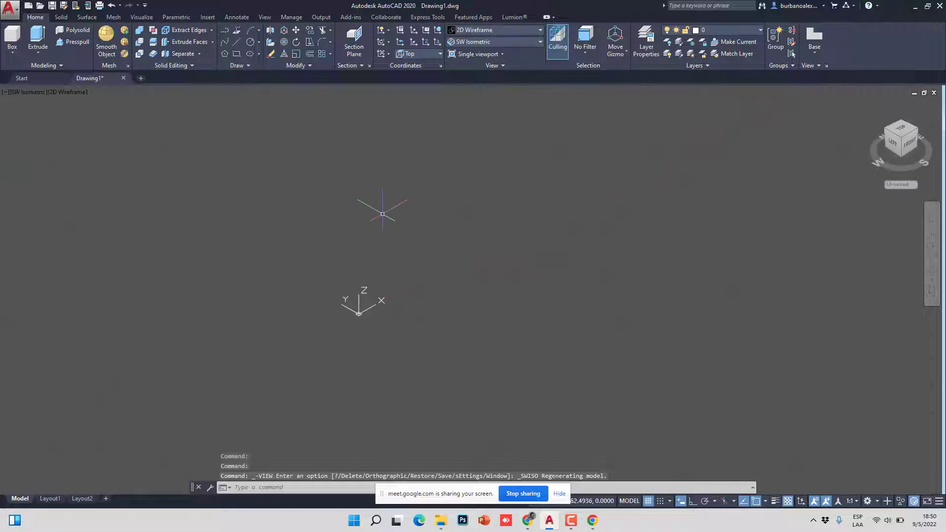
pyautogui.scroll(2, 355, 260)
pyautogui.moveTo(347, 378); pyautogui.dragTo(370, 363, button='middle')
pyautogui.moveTo(344, 331)
pyautogui.mouseDown()
pyautogui.moveTo(408, 397)
pyautogui.moveTo(406, 388)
pyautogui.mouseUp()
pyautogui.moveTo(279, 289); pyautogui.dragTo(357, 344)
pyautogui.moveTo(348, 421); pyautogui.dragTo(374, 394)
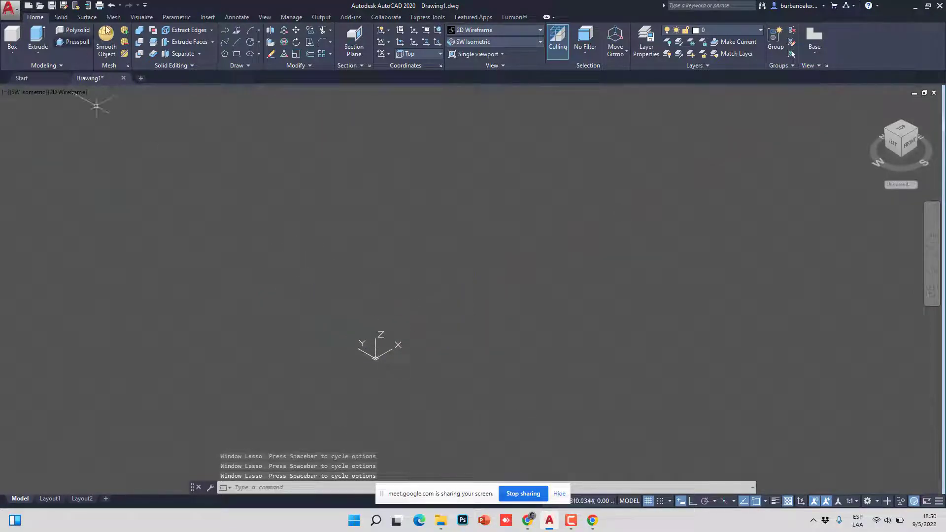
# Step: Hide the UCS icon in the viewport and show it again
pyautogui.click(146, 17)
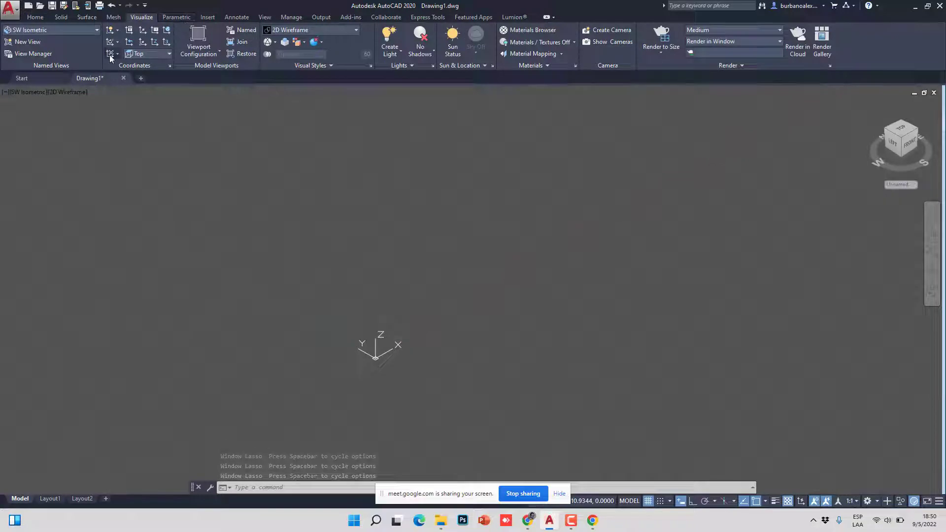
pyautogui.click(265, 17)
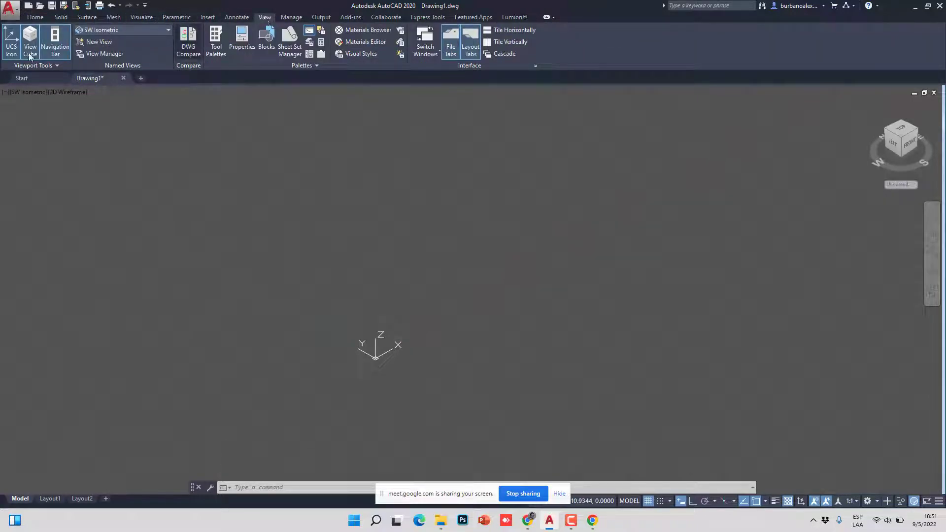
pyautogui.click(12, 51)
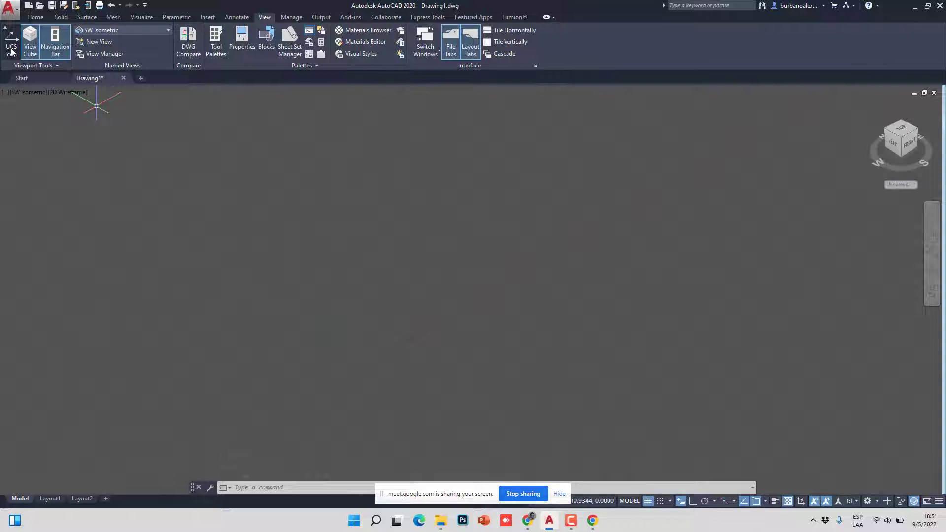
pyautogui.click(6, 51)
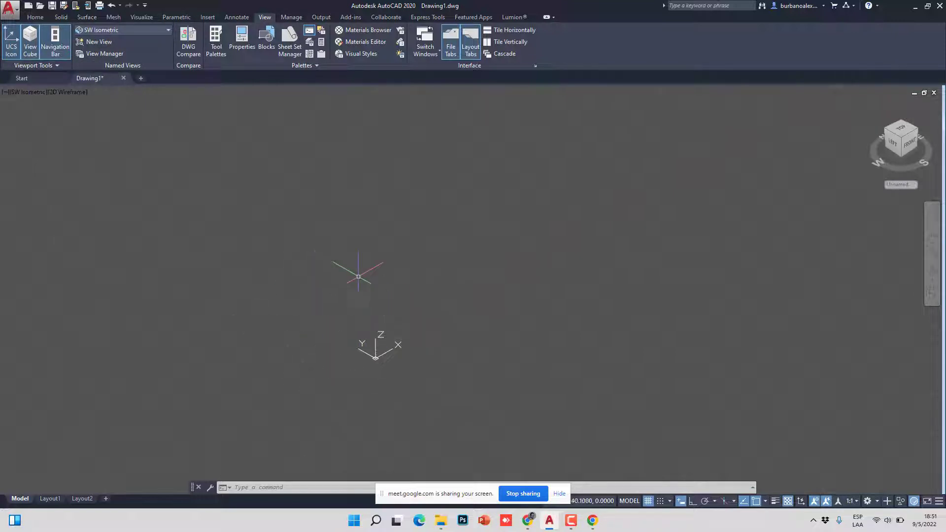
pyautogui.moveTo(387, 311); pyautogui.dragTo(178, 300, button='middle')
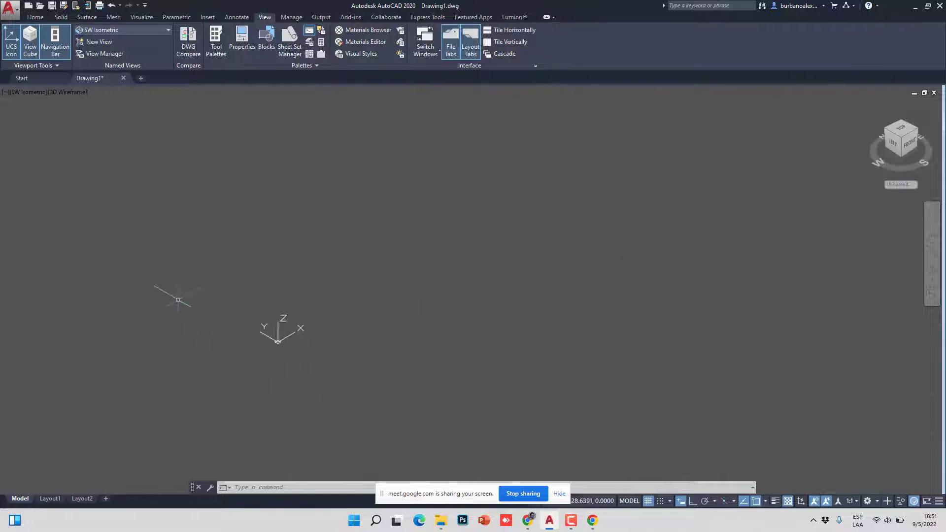
# Step: Draw a freehand sample rectangle near the coordinate icon in the isometric view
pyautogui.click(35, 17)
pyautogui.moveTo(351, 273); pyautogui.dragTo(296, 370, button='middle')
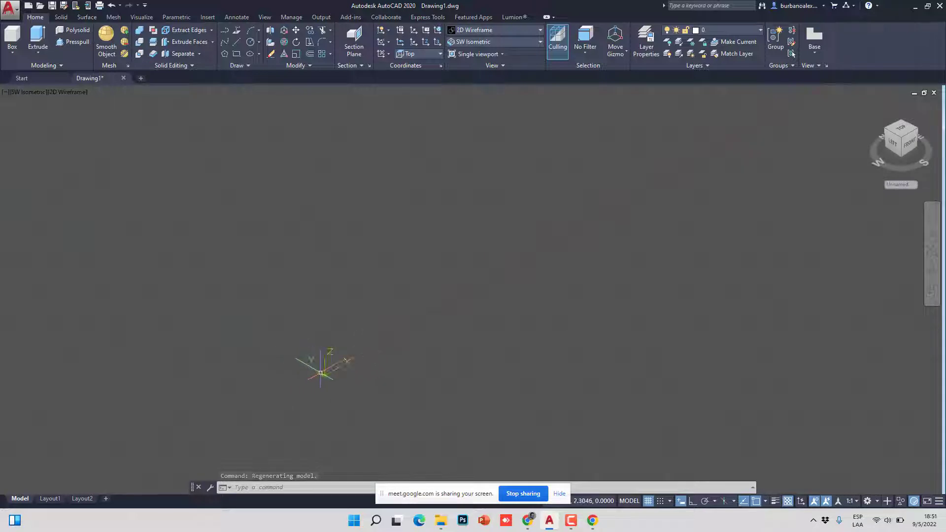
pyautogui.moveTo(163, 181)
pyautogui.mouseDown()
pyautogui.moveTo(490, 309)
pyautogui.moveTo(463, 320)
pyautogui.moveTo(554, 199)
pyautogui.moveTo(352, 88)
pyautogui.moveTo(151, 167)
pyautogui.moveTo(148, 268)
pyautogui.moveTo(369, 313)
pyautogui.moveTo(487, 242)
pyautogui.moveTo(312, 139)
pyautogui.moveTo(345, 241)
pyautogui.mouseUp()
pyautogui.moveTo(240, 217)
pyautogui.mouseDown()
pyautogui.moveTo(466, 352)
pyautogui.moveTo(537, 244)
pyautogui.moveTo(413, 125)
pyautogui.moveTo(163, 201)
pyautogui.moveTo(188, 289)
pyautogui.moveTo(354, 313)
pyautogui.moveTo(374, 276)
pyautogui.mouseUp()
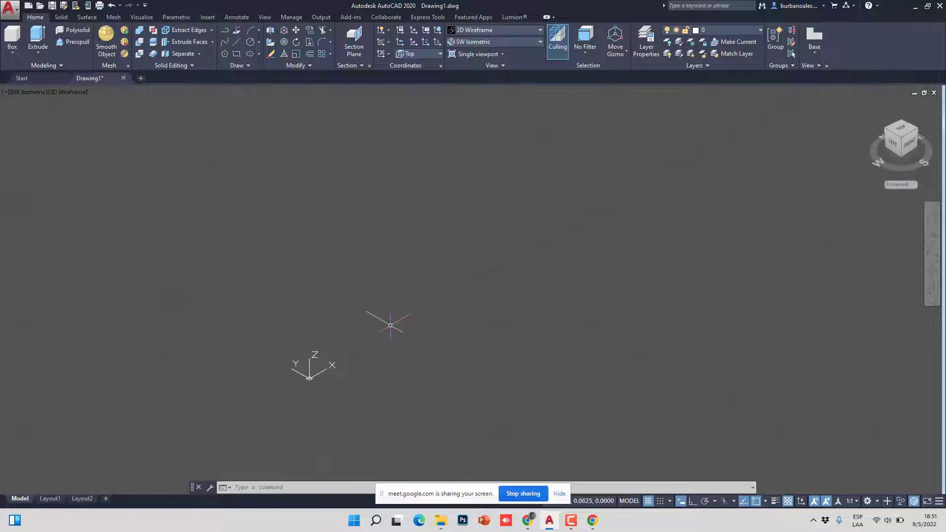
pyautogui.click(236, 54)
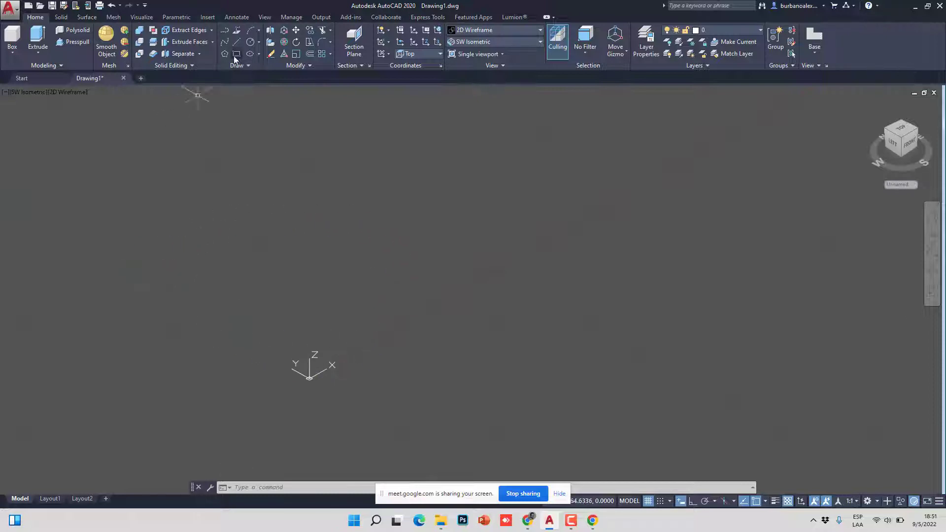
pyautogui.click(263, 348)
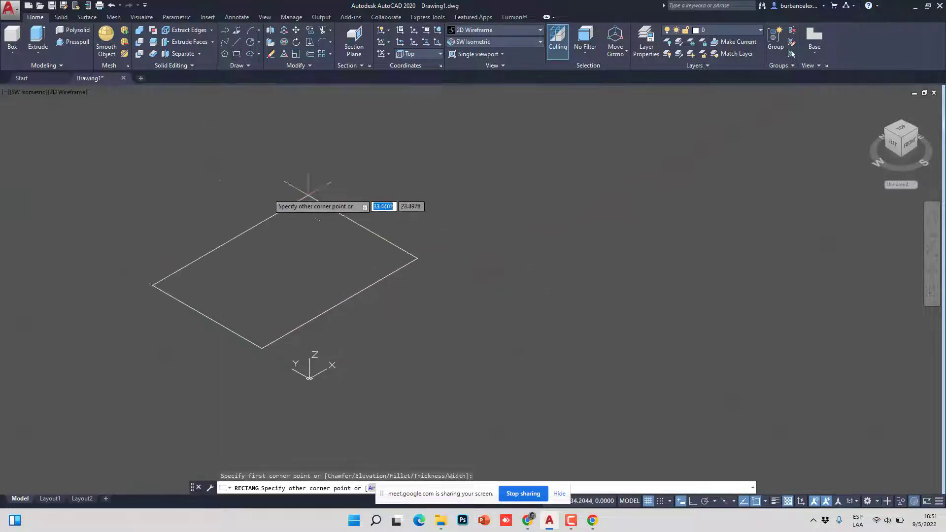
pyautogui.click(237, 195)
pyautogui.scroll(2, 367, 305)
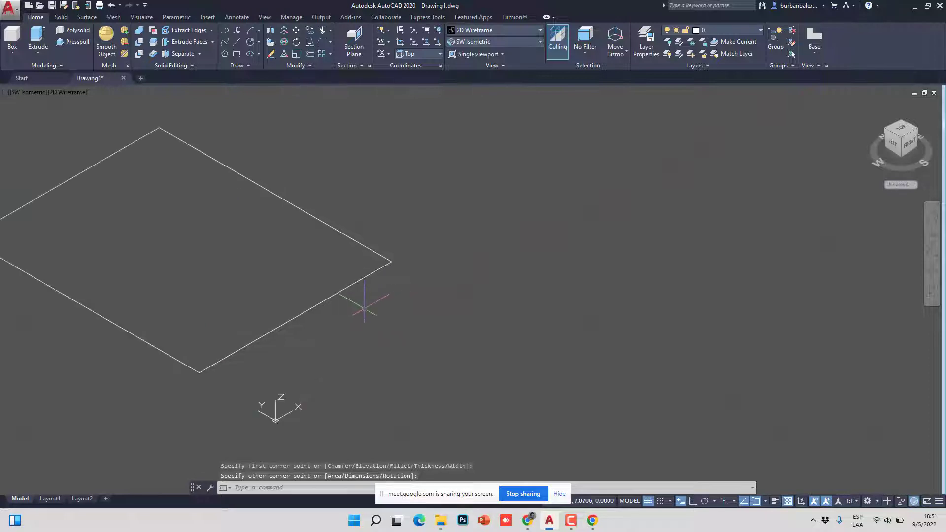
pyautogui.moveTo(303, 300); pyautogui.dragTo(387, 292, button='middle')
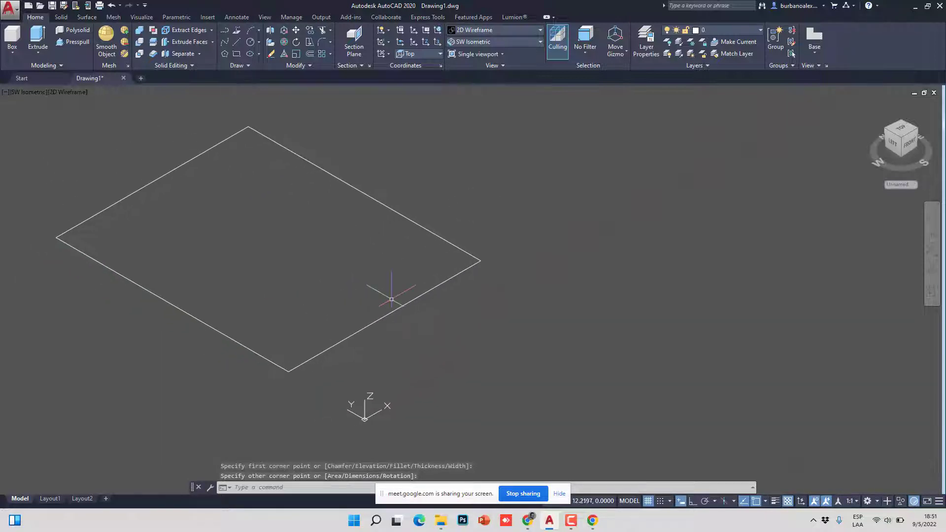
# Step: Delete the sample rectangle
pyautogui.click(351, 334)
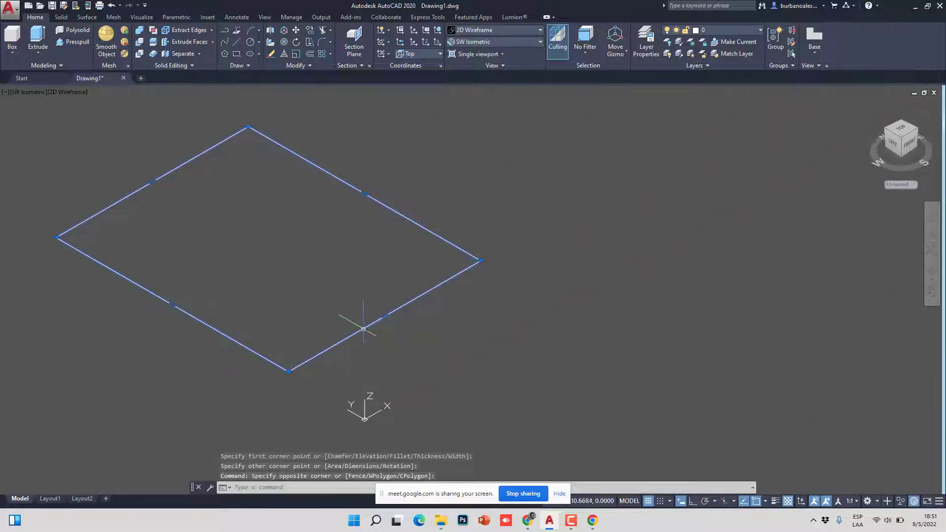
pyautogui.press('Delete')
pyautogui.moveTo(337, 437); pyautogui.dragTo(345, 422, button='middle')
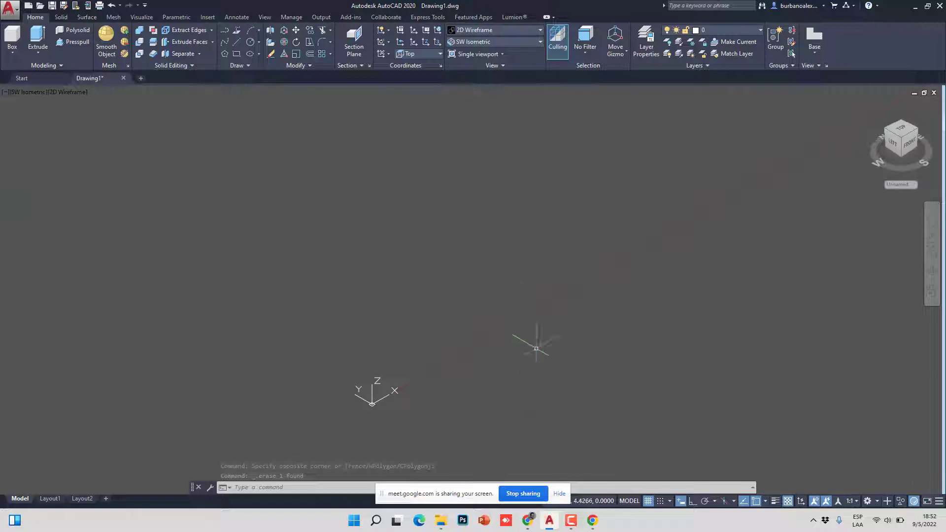
# Step: Show the list of solid primitives available for modeling, from Box to Torus
pyautogui.moveTo(362, 390); pyautogui.dragTo(304, 275, button='middle')
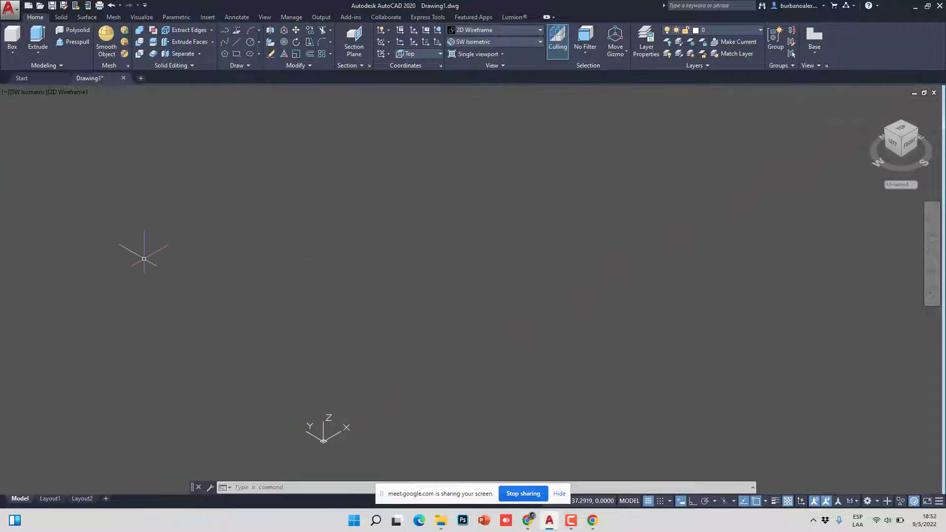
pyautogui.click(12, 54)
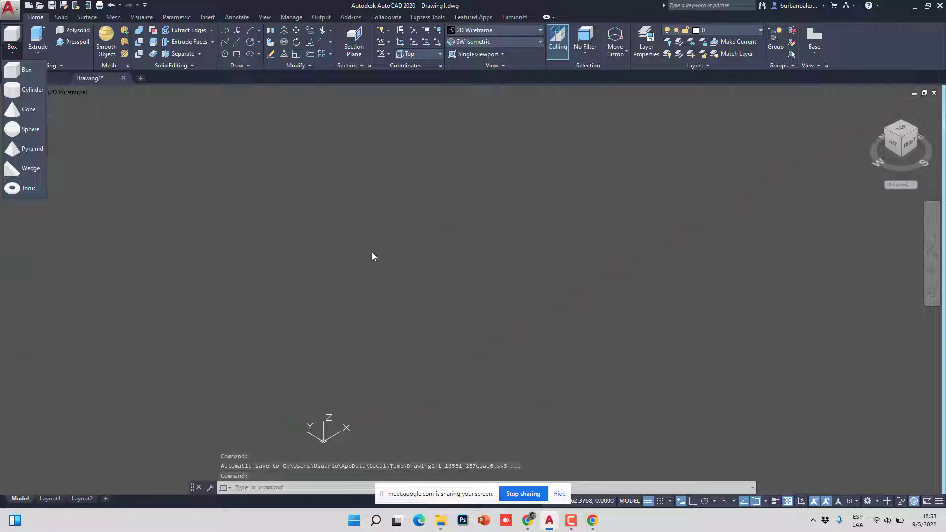
pyautogui.click(256, 326)
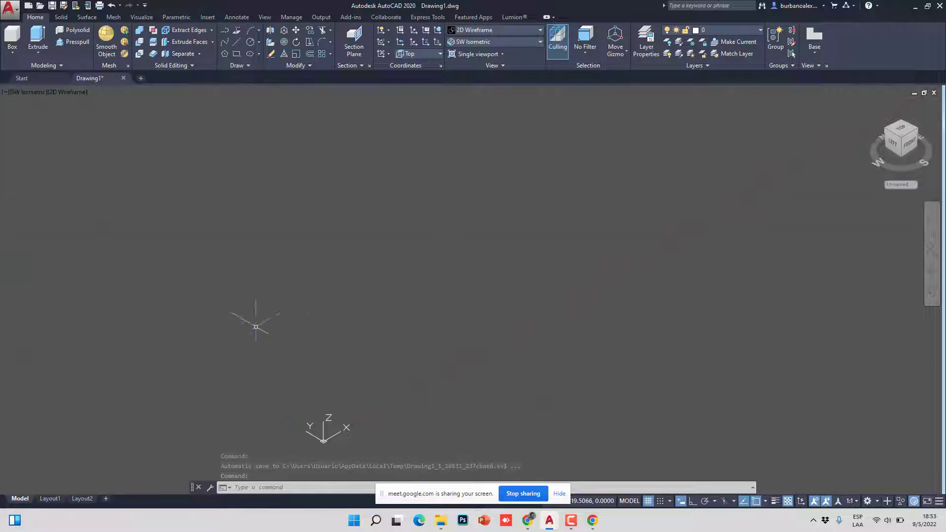
# Step: Check the Google Meet call, return to AutoCAD and show the solid primitives again
pyautogui.click(530, 523)
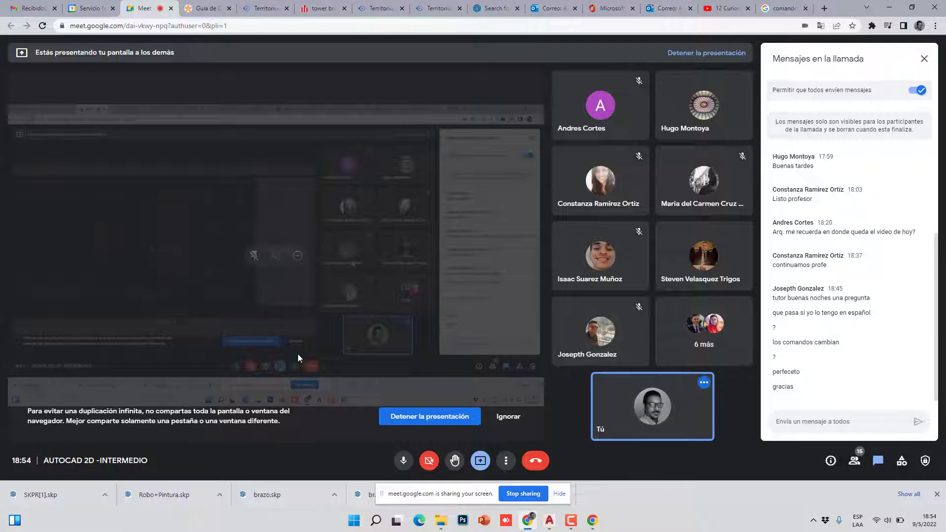
pyautogui.click(549, 520)
pyautogui.scroll(-2, 136, 280)
pyautogui.click(12, 53)
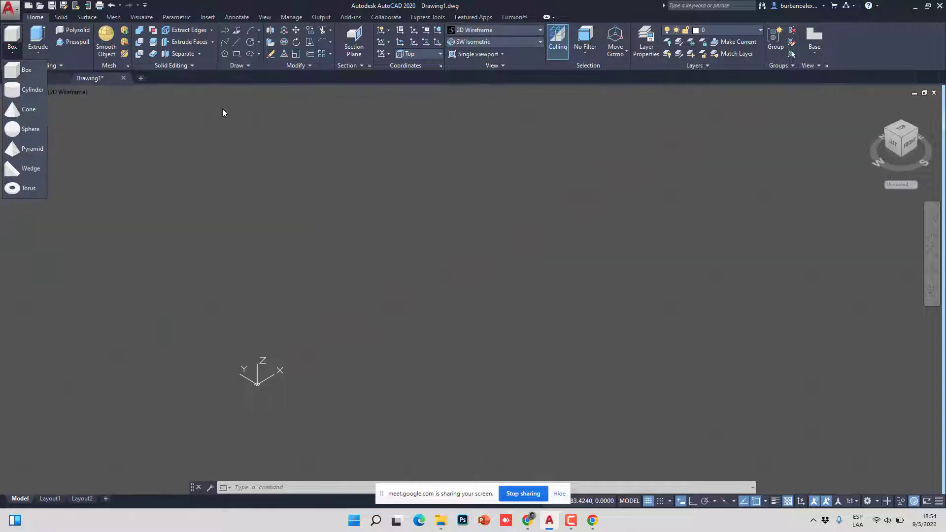
# Step: Draw a 10 by 10 rectangle just above the coordinate icon in the isometric view
pyautogui.click(237, 55)
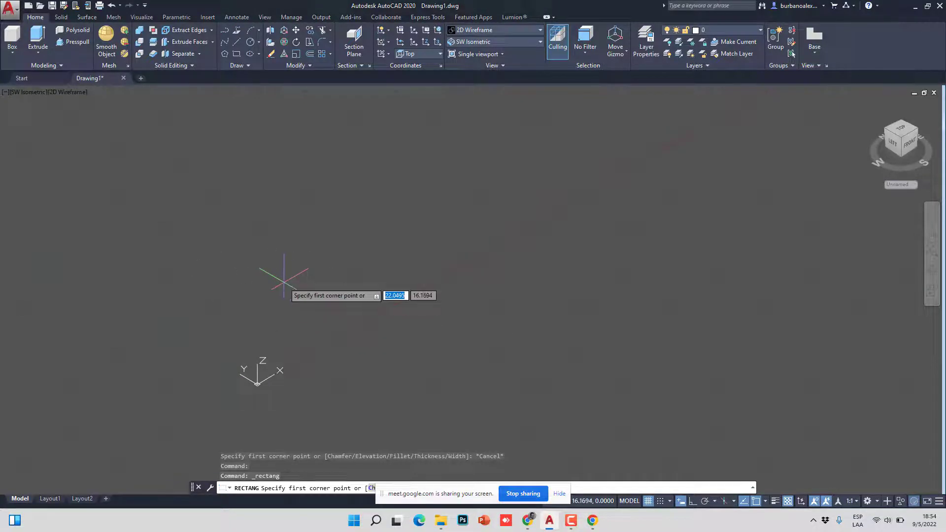
pyautogui.click(264, 334)
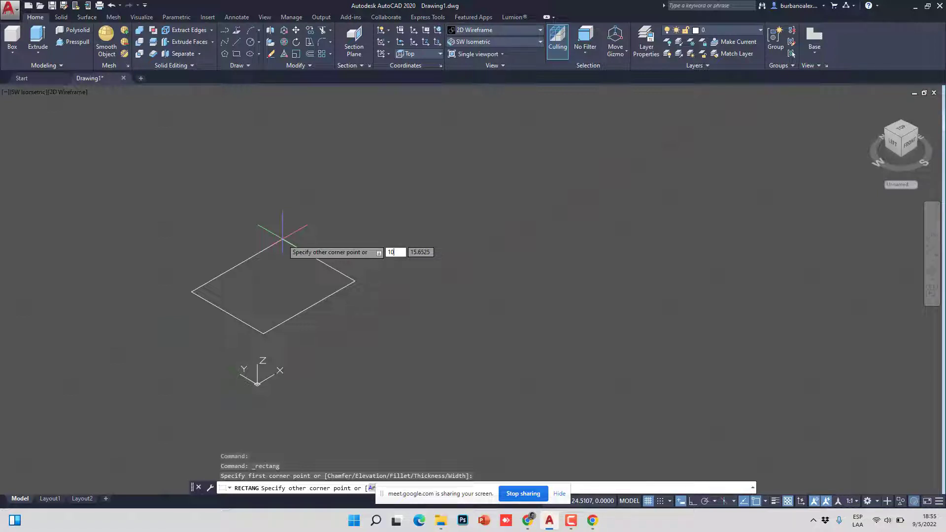
pyautogui.press('Tab')
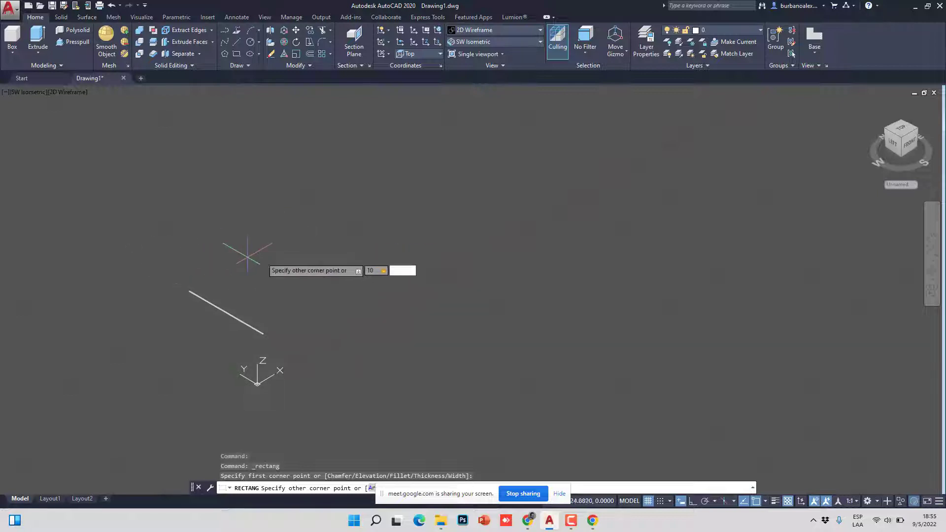
pyautogui.write('1')
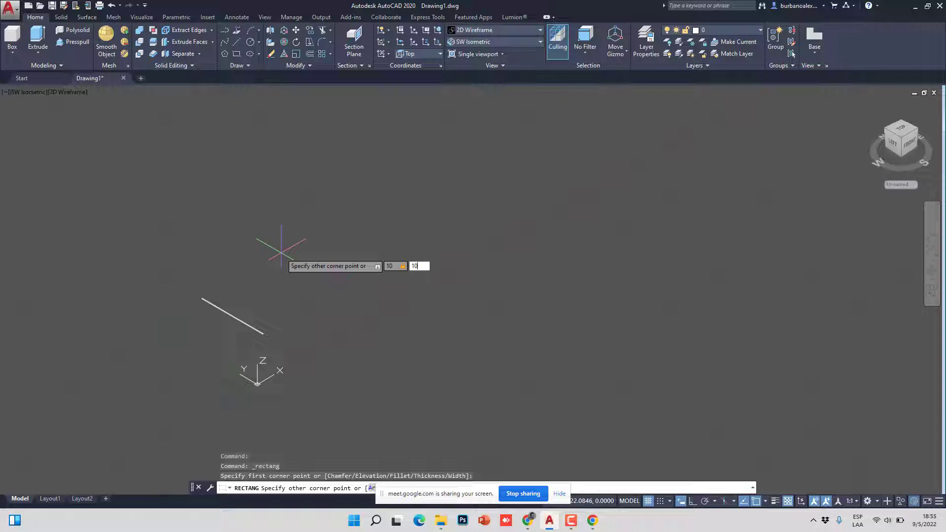
pyautogui.write('0')
pyautogui.press('Return')
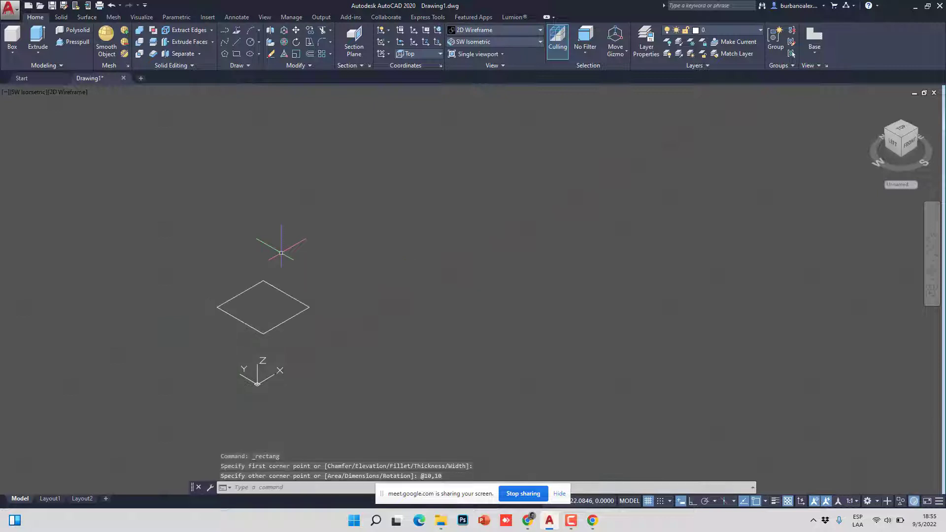
# Step: Delete the 10 by 10 rectangle
pyautogui.scroll(6, 276, 345)
pyautogui.click(366, 337)
pyautogui.click(290, 313)
pyautogui.scroll(-4, 300, 326)
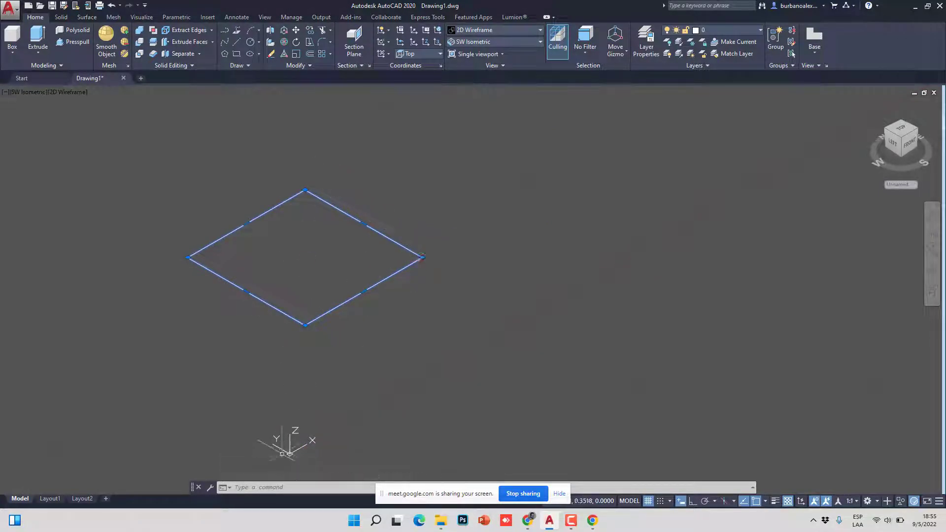
pyautogui.scroll(-3, 316, 286)
pyautogui.scroll(3, 338, 306)
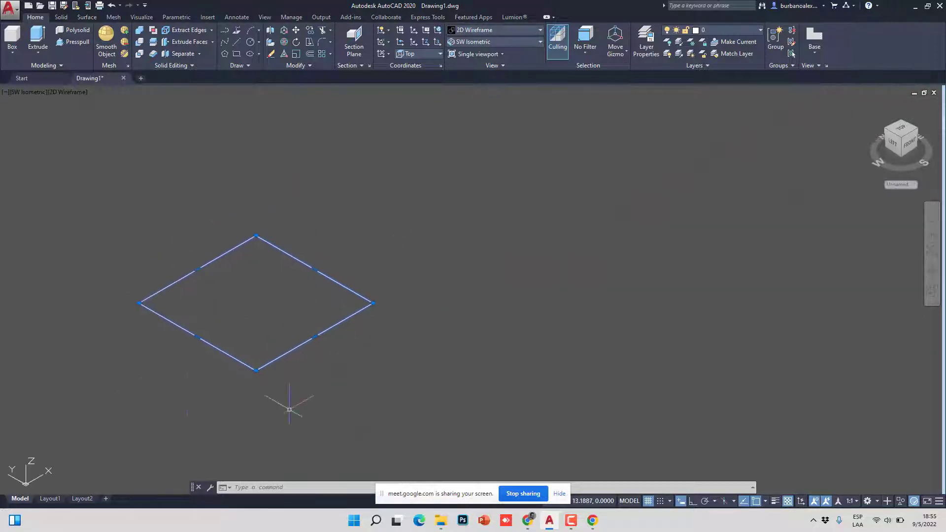
pyautogui.press('Delete')
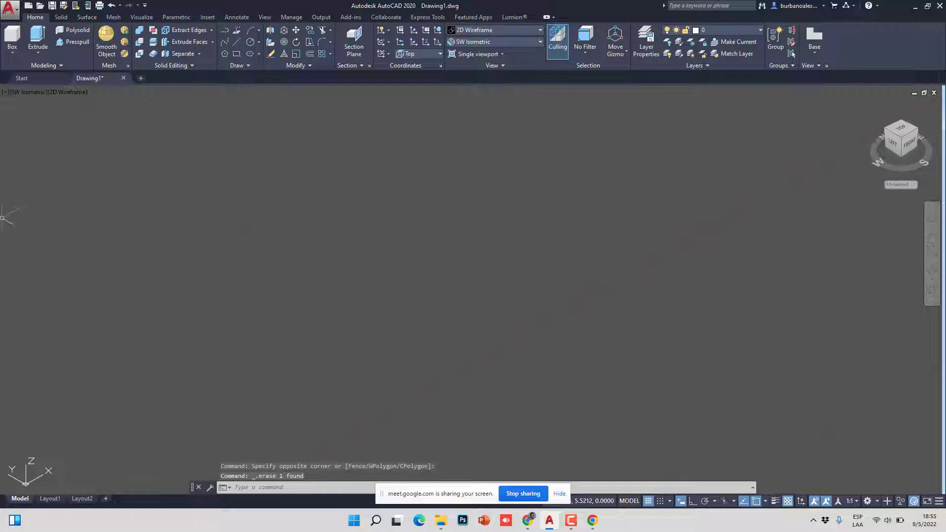
# Step: Create a solid Box measuring 10 by 10 by 10 near the coordinate icon
pyautogui.click(12, 52)
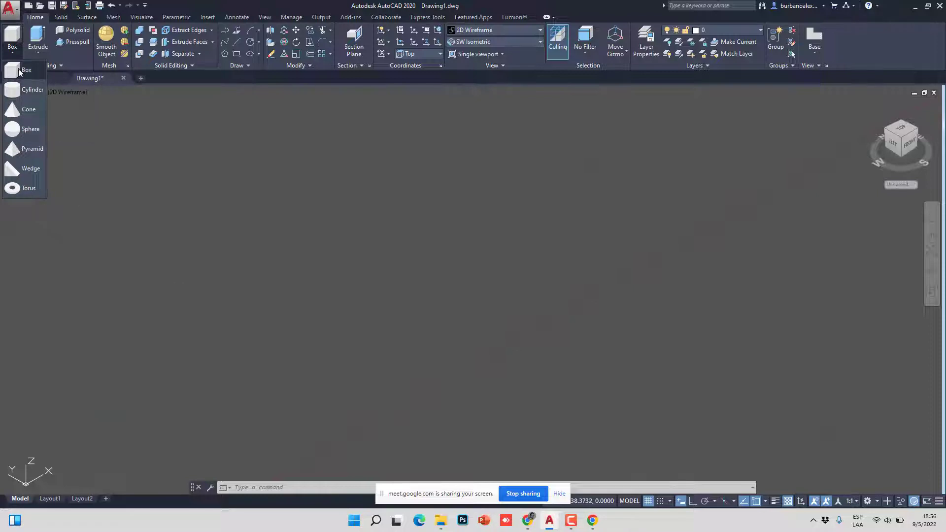
pyautogui.write('box')
pyautogui.press('Return')
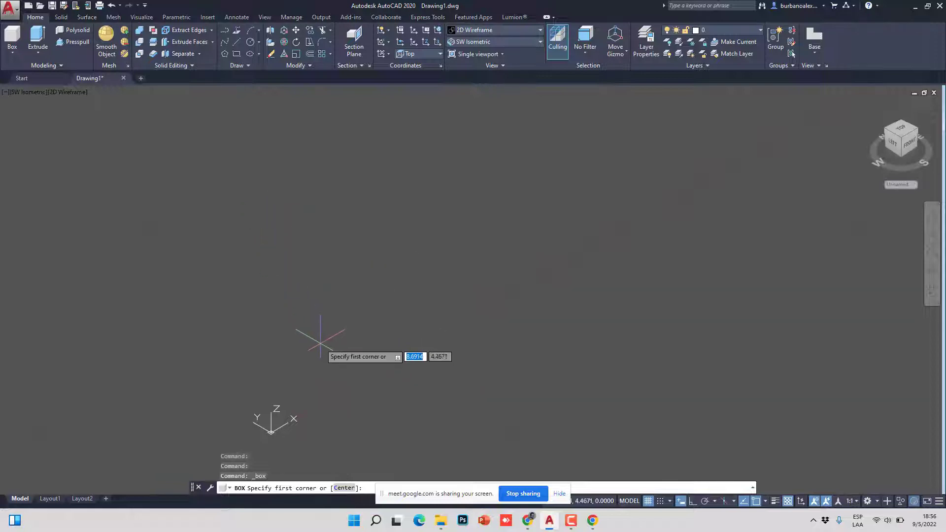
pyautogui.click(321, 344)
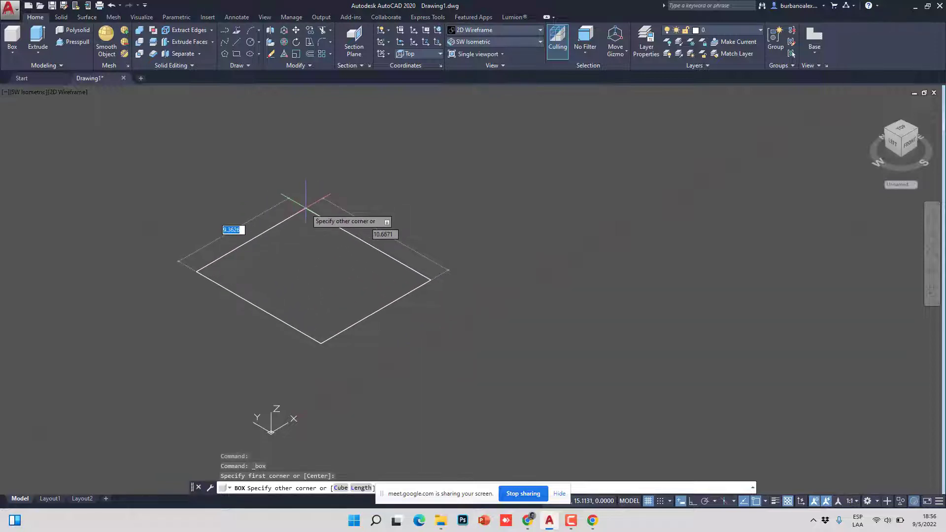
pyautogui.write('10')
pyautogui.press('Tab')
pyautogui.write('10')
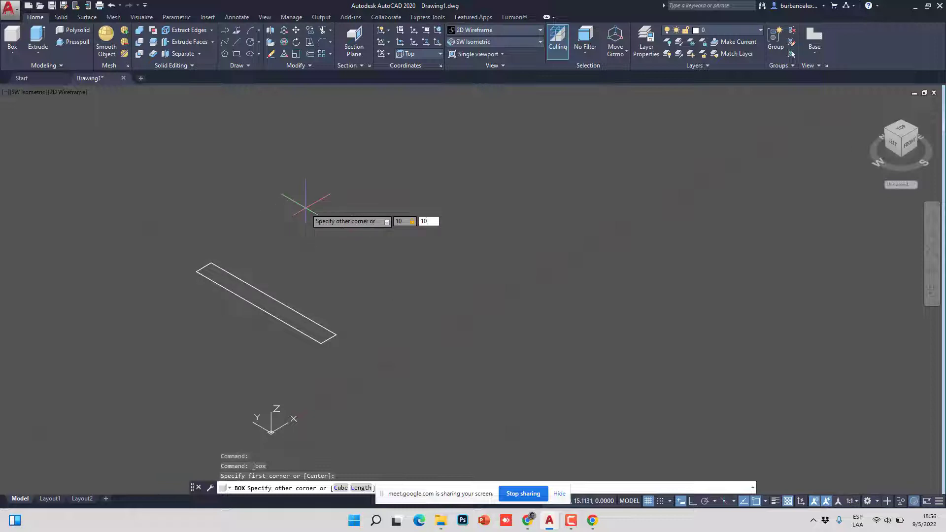
pyautogui.press('Tab')
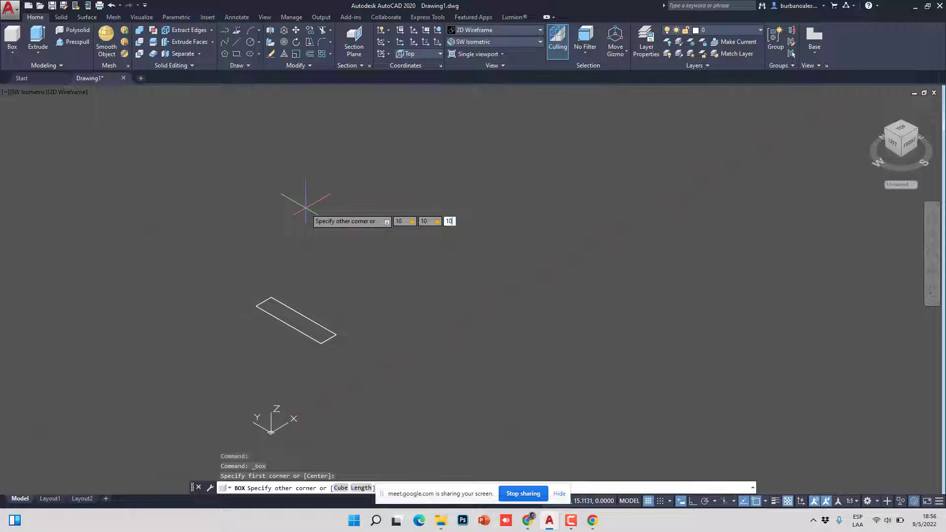
pyautogui.press('Return')
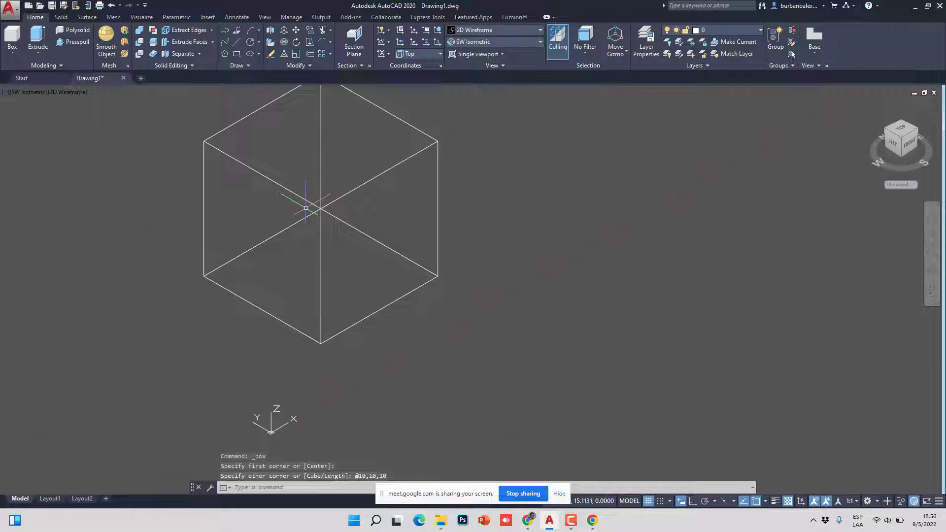
# Step: Select the cube to examine its edges and grips up close, and clear the selection
pyautogui.scroll(-2, 453, 259)
pyautogui.click(438, 261)
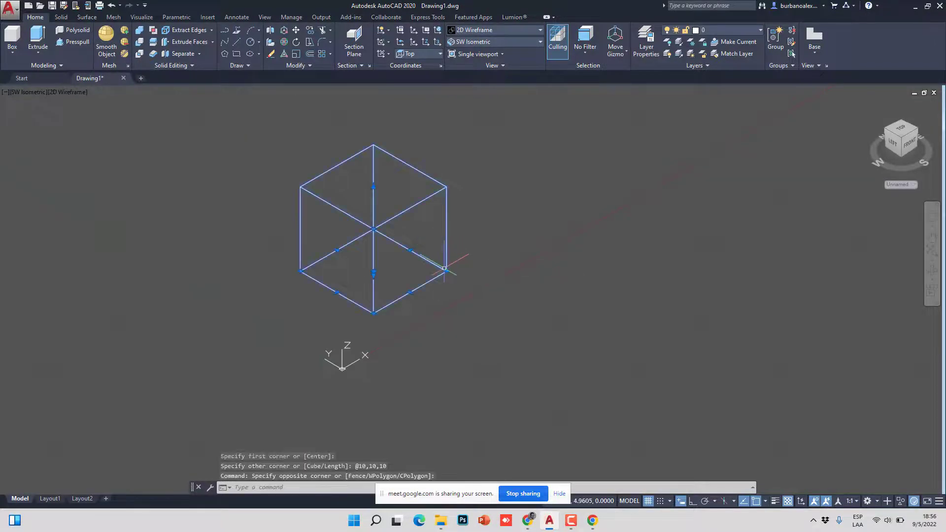
pyautogui.scroll(2, 447, 271)
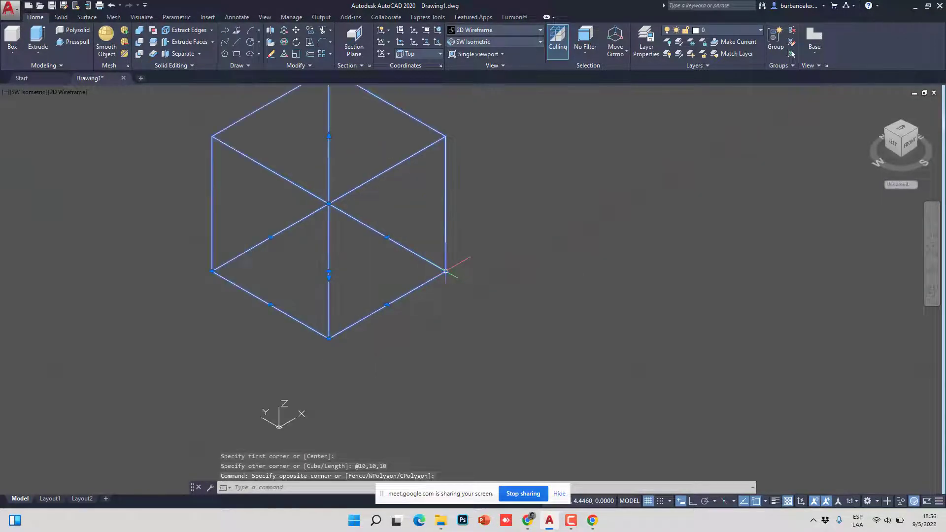
pyautogui.moveTo(340, 214); pyautogui.dragTo(333, 236, button='middle')
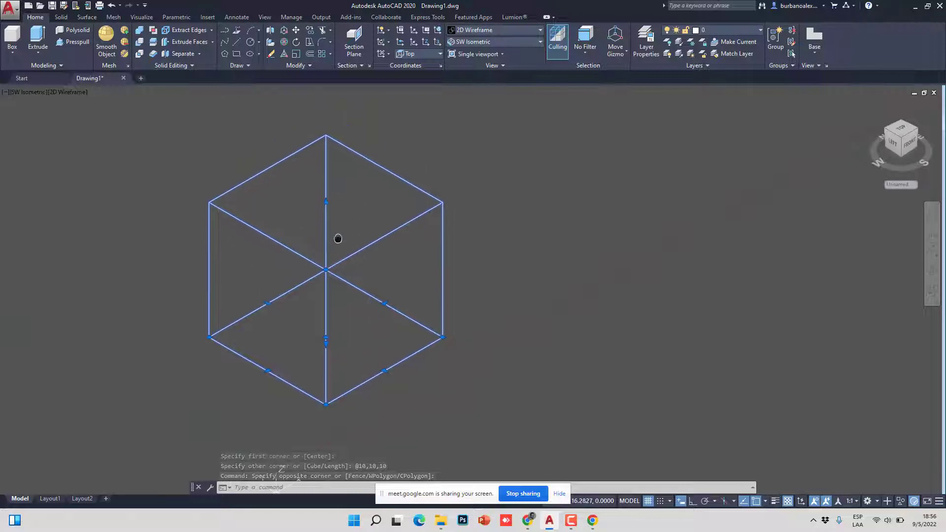
pyautogui.scroll(-2, 332, 272)
pyautogui.scroll(2, 332, 316)
pyautogui.press('Escape')
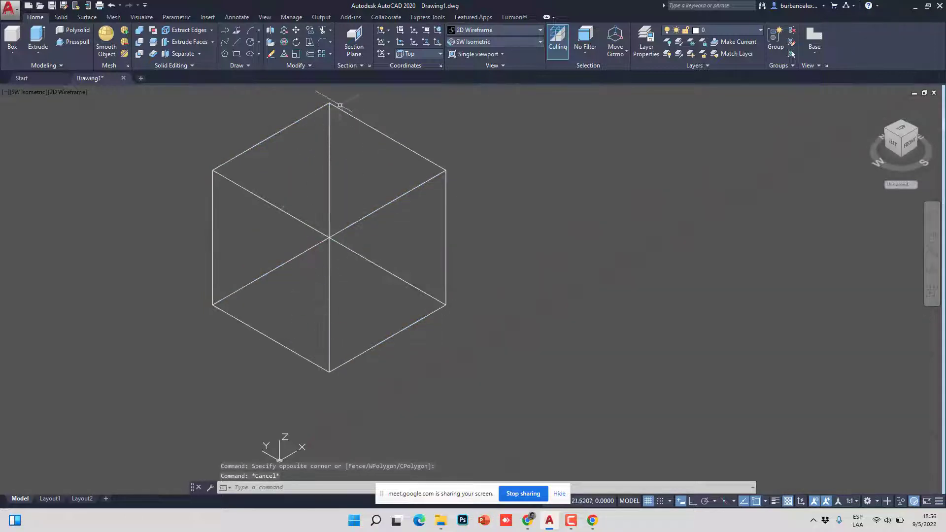
# Step: Reapply the SW Isometric view and check how the cube is displayed
pyautogui.click(511, 44)
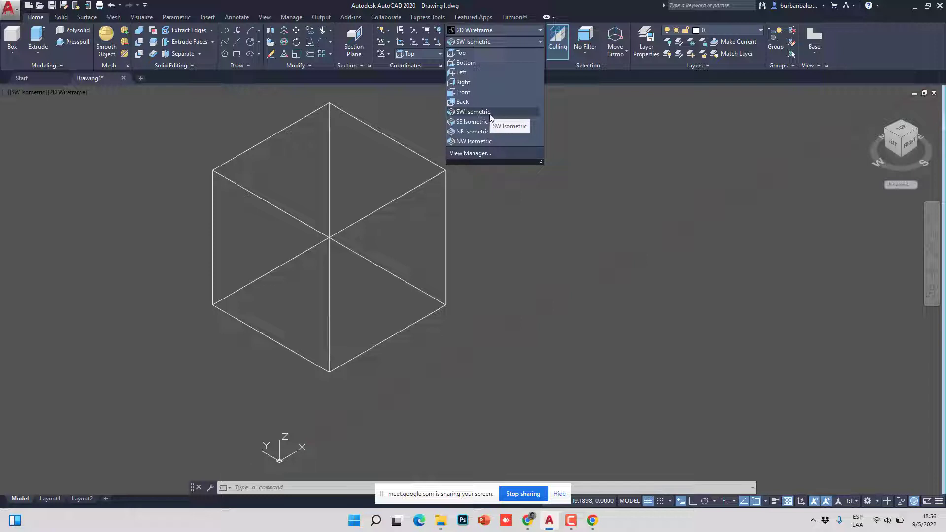
pyautogui.click(477, 114)
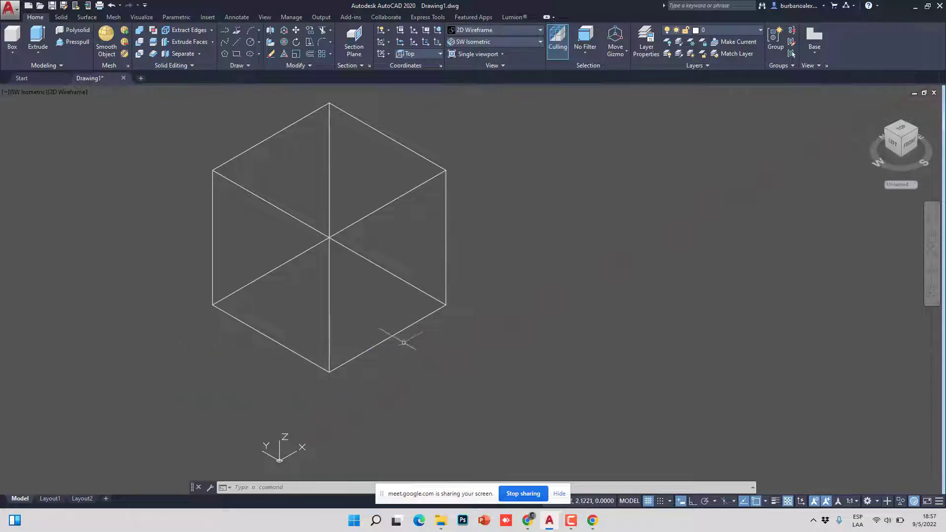
pyautogui.moveTo(438, 318); pyautogui.dragTo(431, 349, button='middle')
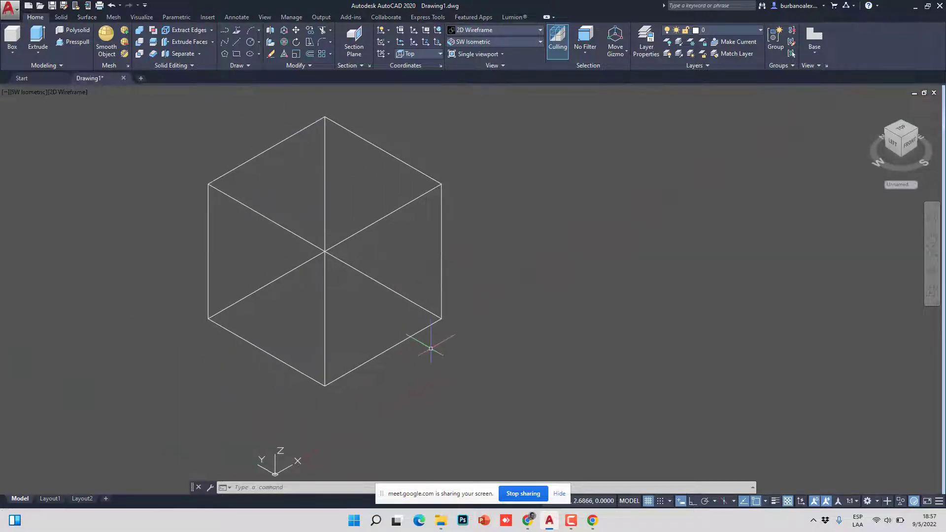
pyautogui.scroll(-2, 345, 325)
pyautogui.click(370, 315)
pyautogui.click(320, 326)
pyautogui.press('Escape')
pyautogui.press('Escape')
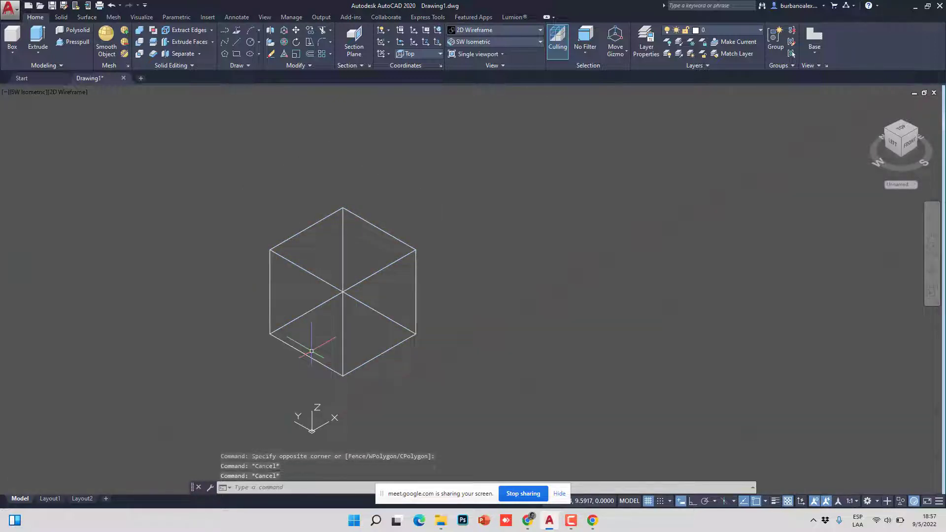
# Step: Create a second Box measuring 20 by 20 by 20 beside the existing cube
pyautogui.click(12, 38)
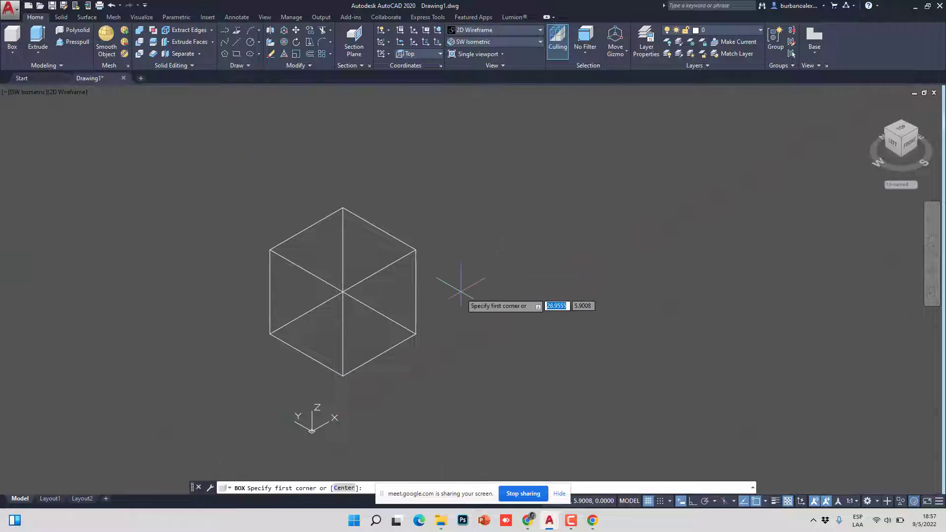
pyautogui.click(471, 301)
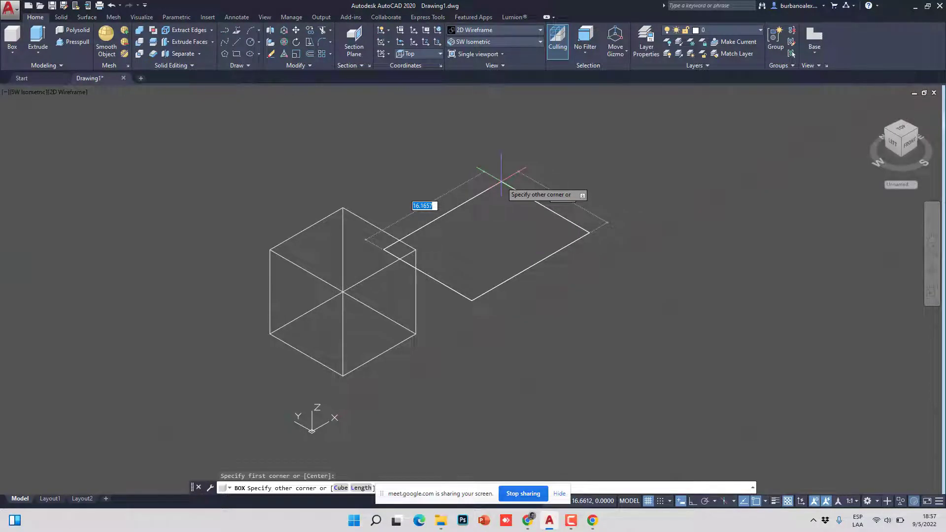
pyautogui.write('20')
pyautogui.press('Tab')
pyautogui.press('Tab')
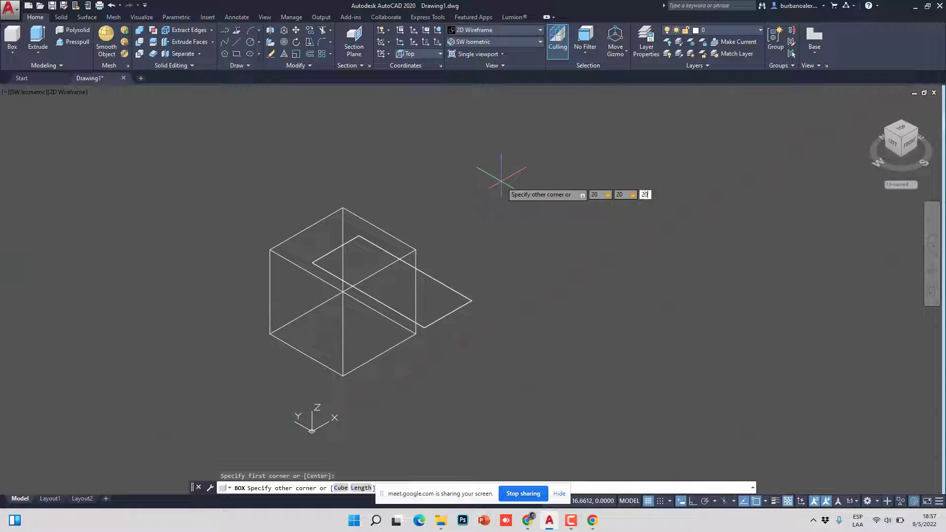
pyautogui.write('20')
pyautogui.press('Return')
# Step: Delete the 20-unit box, keeping the original cube
pyautogui.scroll(-5, 466, 260)
pyautogui.scroll(3, 466, 261)
pyautogui.scroll(-1, 513, 241)
pyautogui.scroll(2, 513, 241)
pyautogui.click(453, 225)
pyautogui.press('Delete')
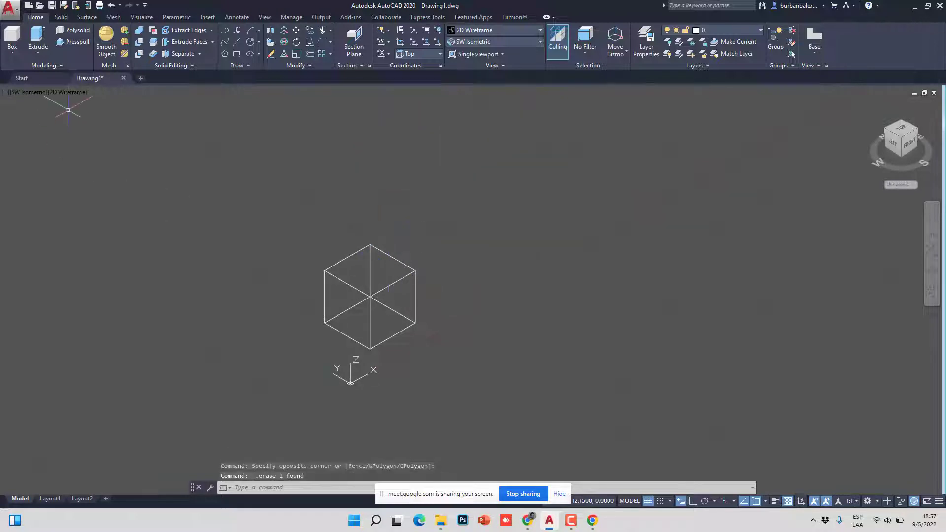
pyautogui.click(14, 37)
pyautogui.click(523, 288)
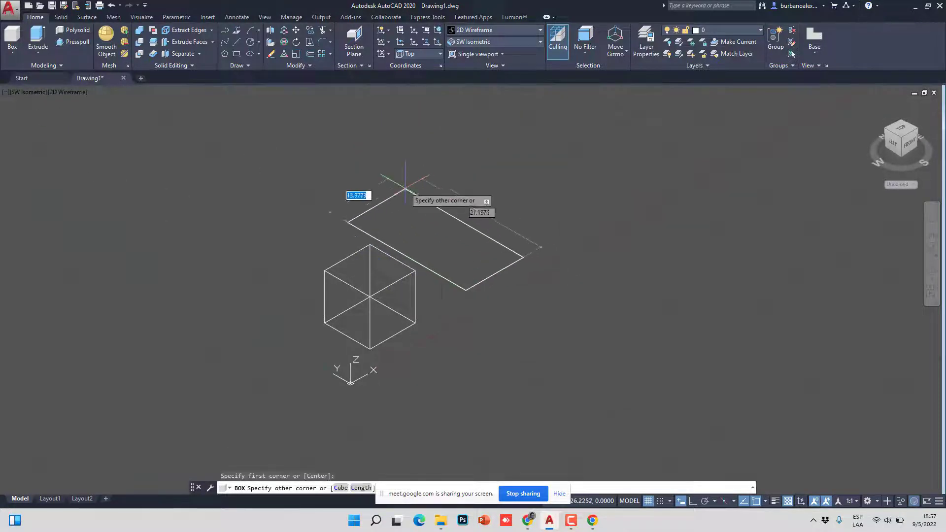
pyautogui.click(298, 221)
pyautogui.press('Escape')
pyautogui.click(442, 191)
pyautogui.click(195, 261)
# Step: Draw a freehand Box about 6.4 high behind the cube, picking its base corners and height in the view
pyautogui.click(12, 37)
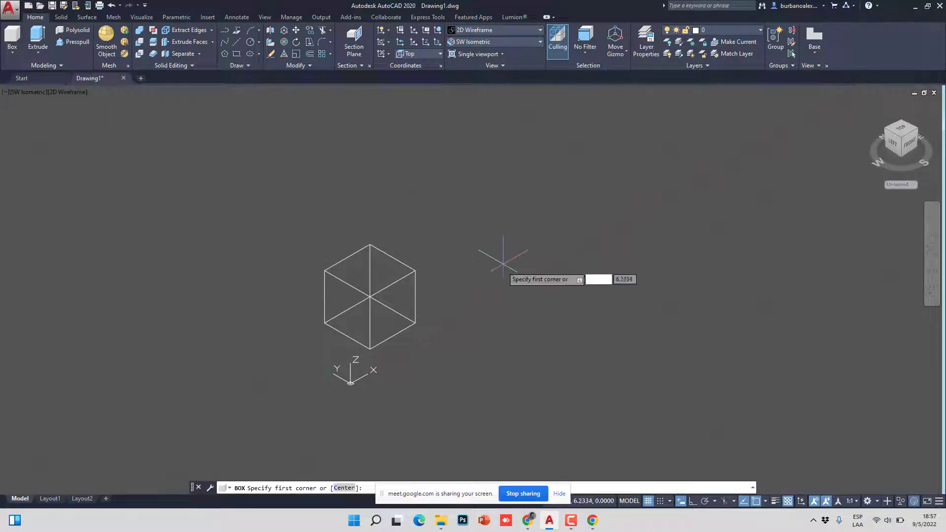
pyautogui.click(496, 274)
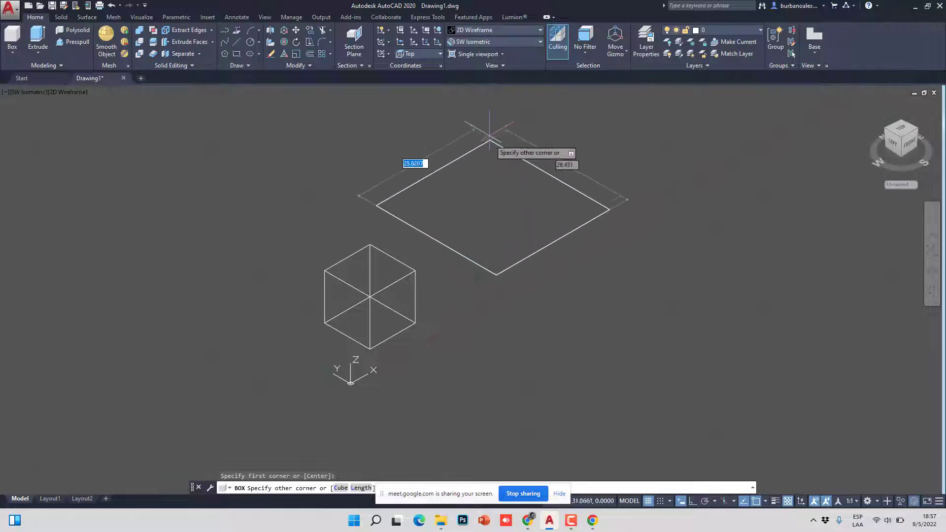
pyautogui.click(486, 165)
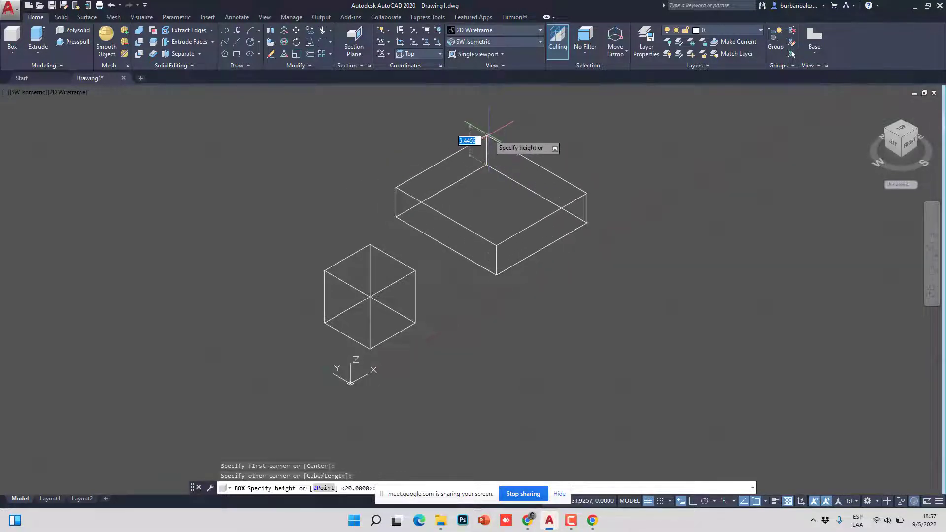
pyautogui.click(486, 132)
# Step: Delete the freehand box behind the cube
pyautogui.click(524, 272)
pyautogui.click(446, 268)
pyautogui.press('Delete')
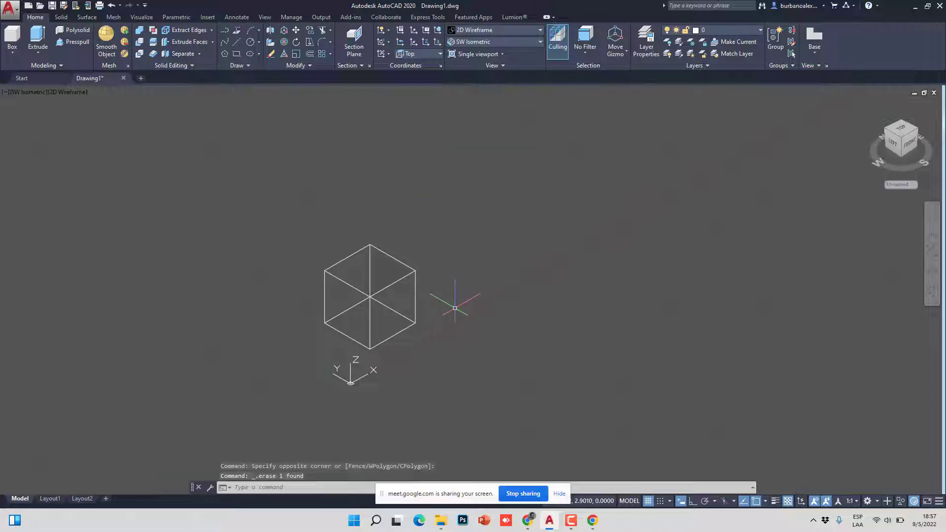
# Step: Draw another flat freehand Box starting close to the cube, picking its opposite base corner and height
pyautogui.click(12, 39)
pyautogui.click(416, 270)
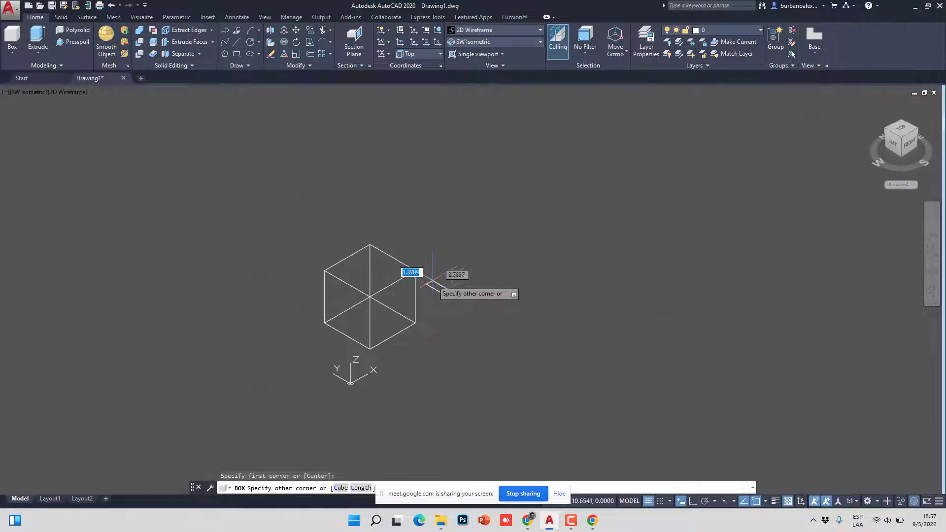
pyautogui.click(473, 166)
pyautogui.click(469, 134)
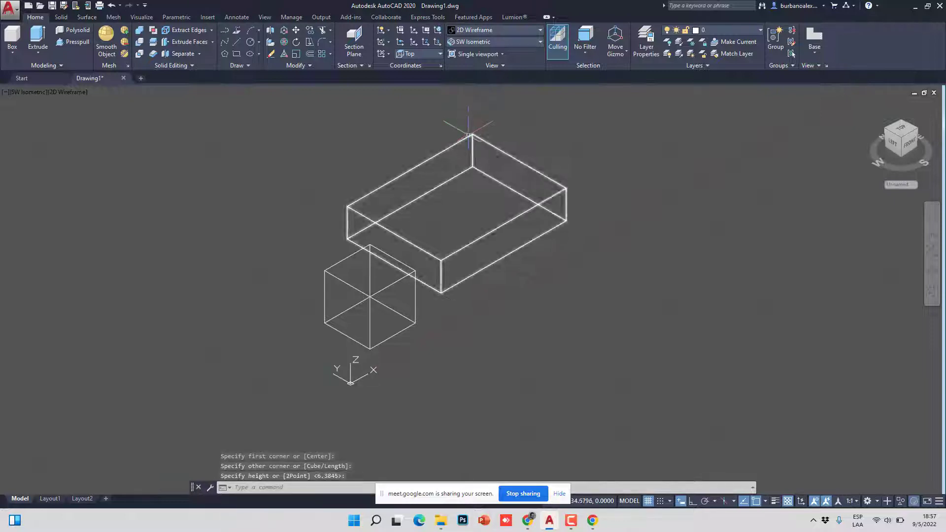
# Step: Delete the second freehand box, leaving only the 10-unit cube
pyautogui.click(657, 183)
pyautogui.click(515, 193)
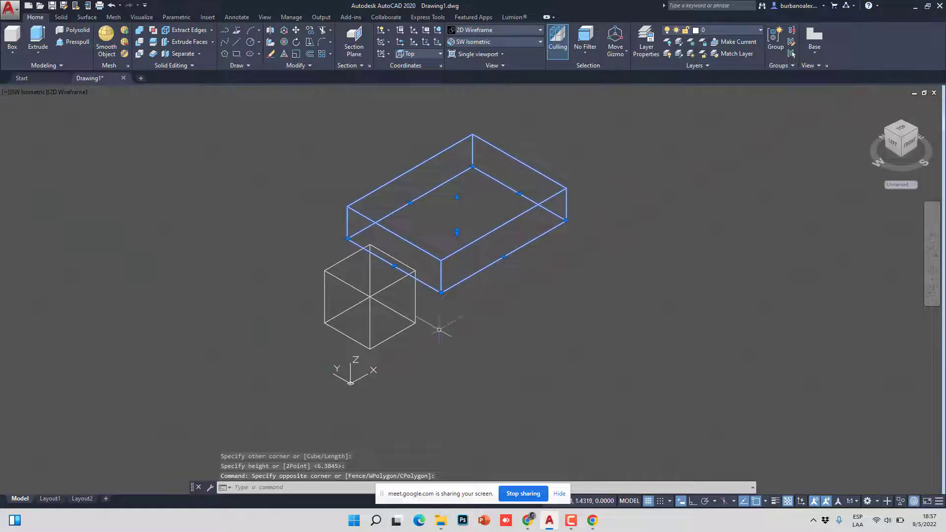
pyautogui.press('Delete')
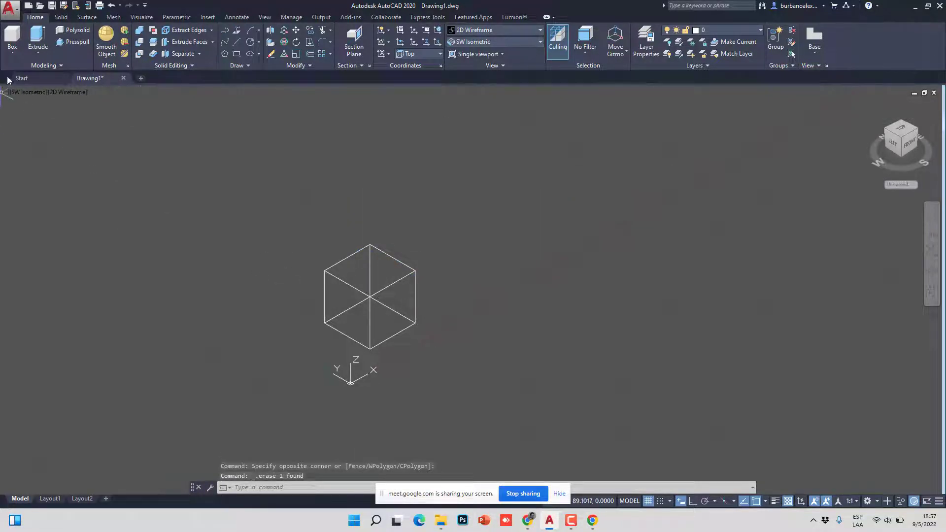
# Step: Create a Cylinder beyond the cube with a base radius of 5 and a height of 10
pyautogui.click(12, 52)
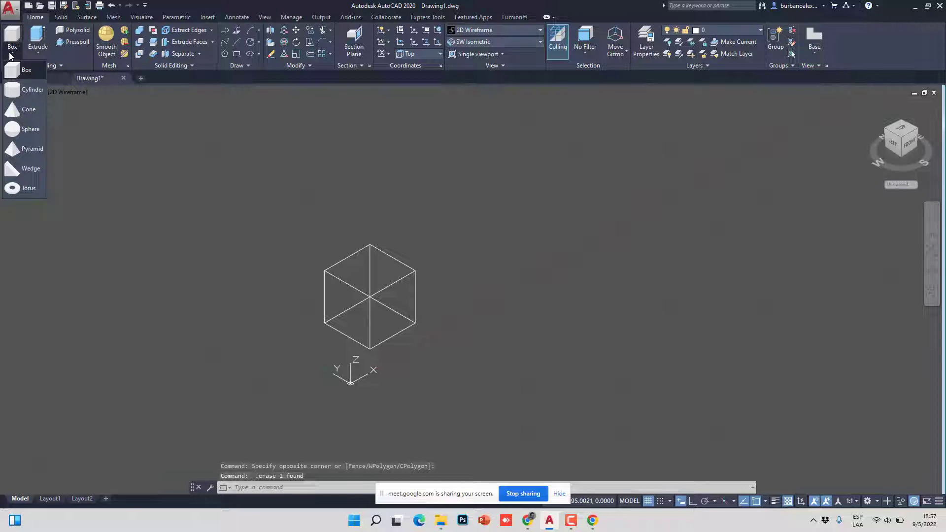
pyautogui.click(22, 91)
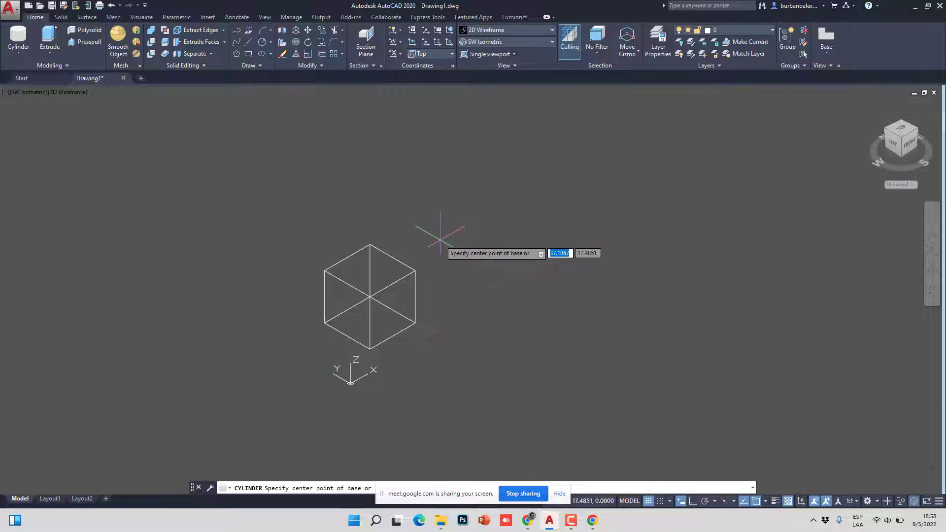
pyautogui.scroll(2, 471, 266)
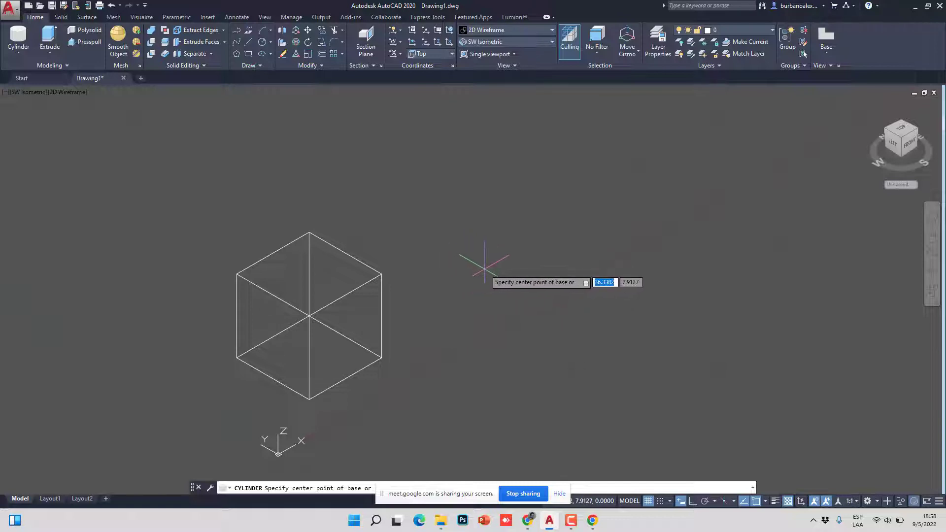
pyautogui.click(473, 265)
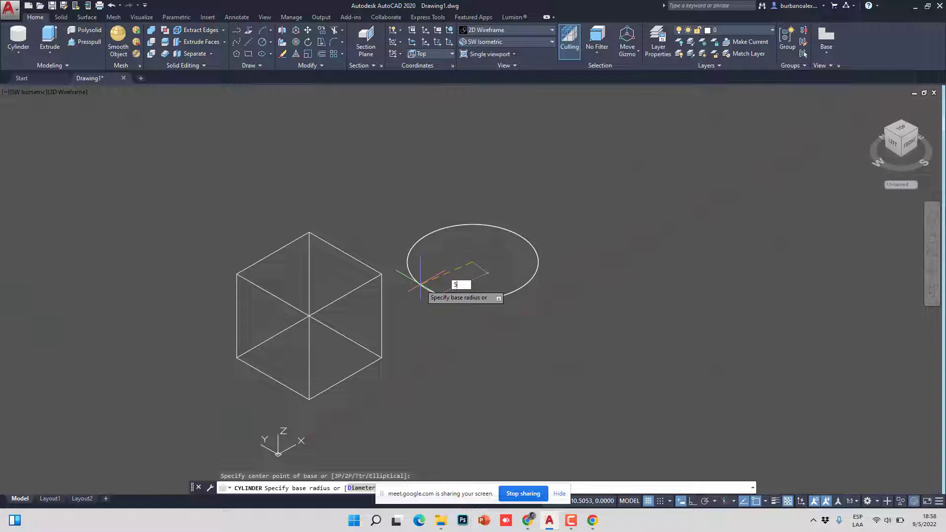
pyautogui.write('5')
pyautogui.press('Return')
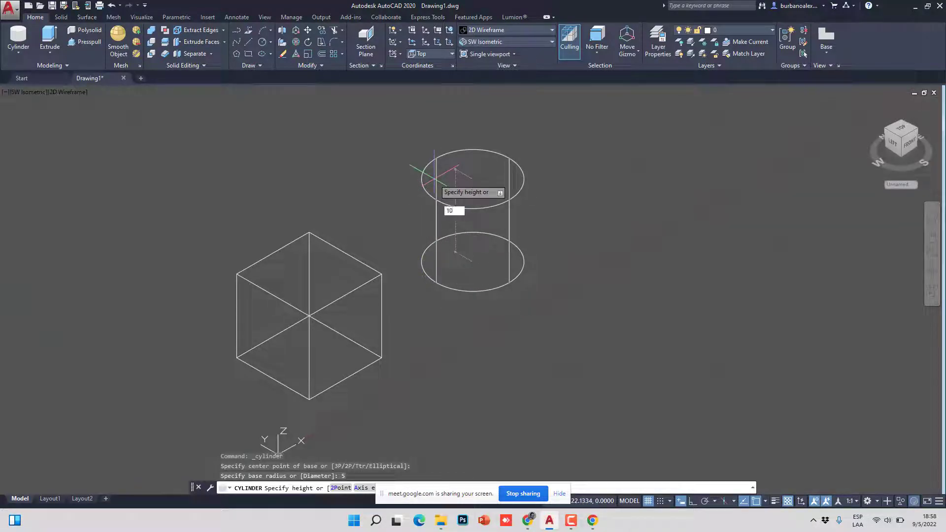
pyautogui.press('Return')
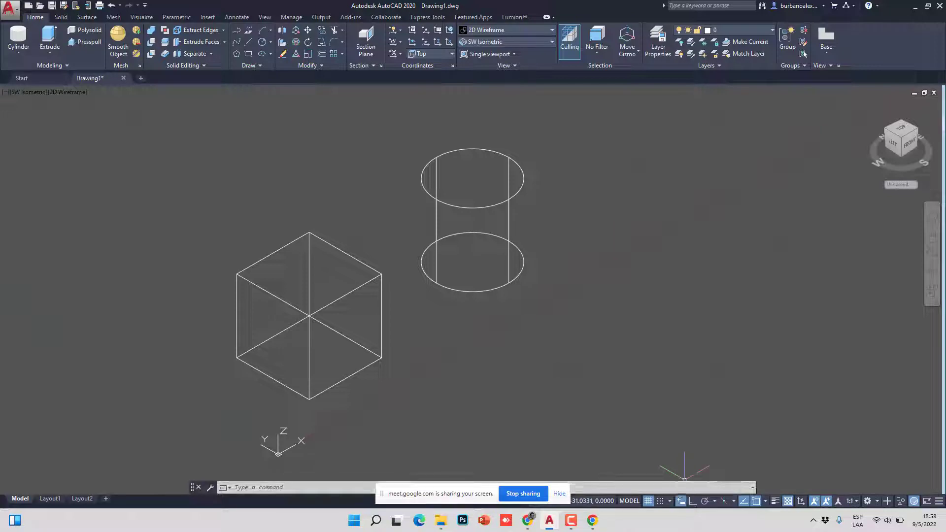
pyautogui.moveTo(574, 192); pyautogui.dragTo(499, 207, button='middle')
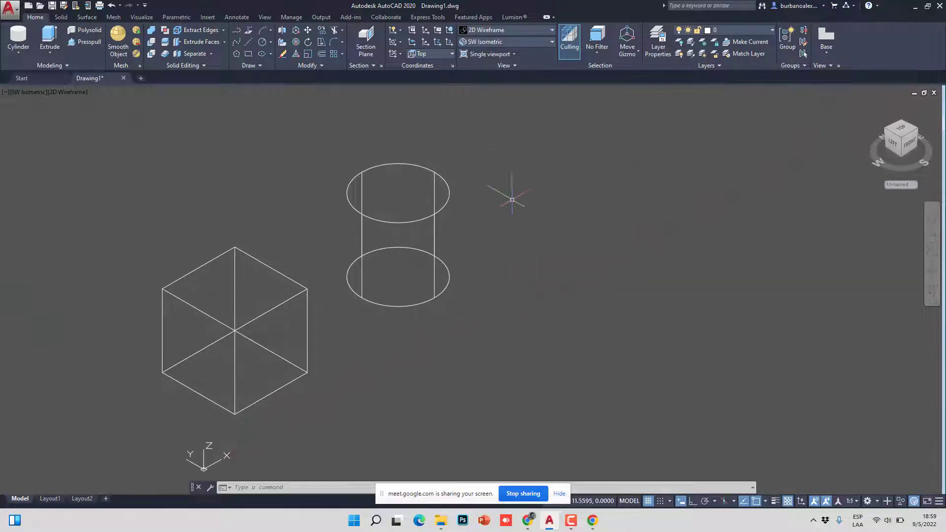
pyautogui.scroll(-2, 478, 266)
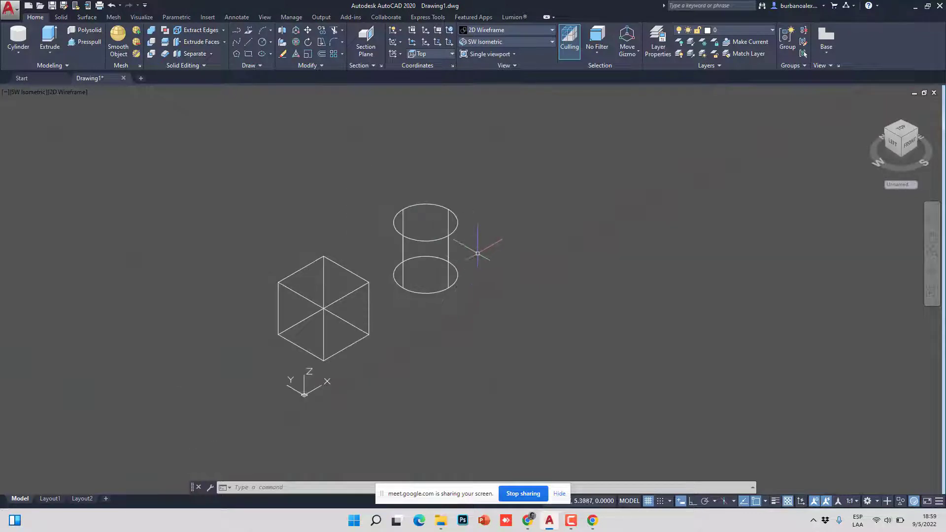
pyautogui.scroll(-2, 338, 195)
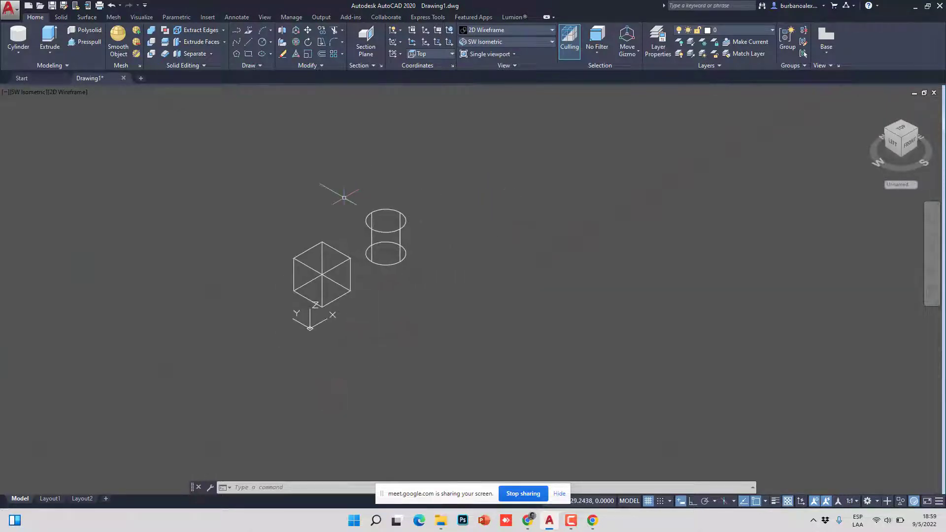
pyautogui.click(559, 493)
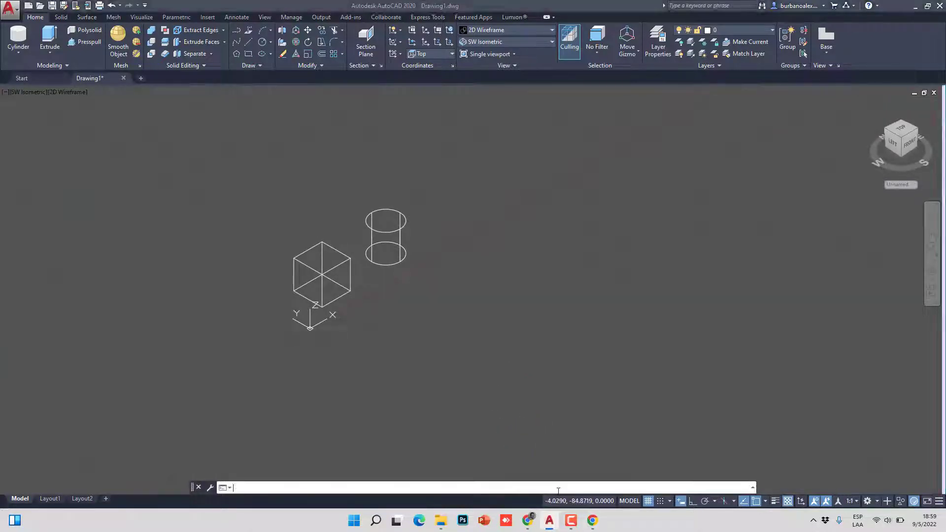
pyautogui.click(19, 53)
pyautogui.click(288, 217)
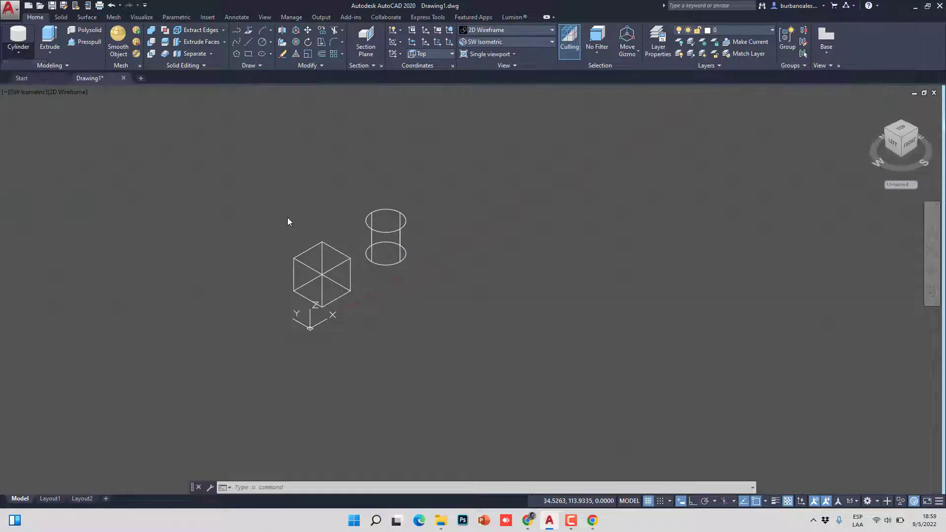
# Step: Draw a freehand trial circle beyond the cylinder with Dynamic Input turned on, and delete it
pyautogui.click(262, 45)
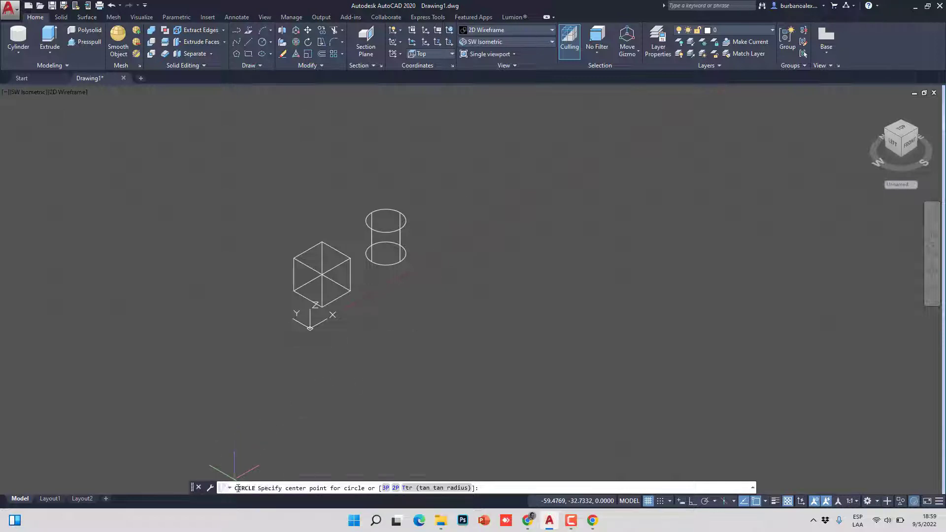
pyautogui.click(682, 501)
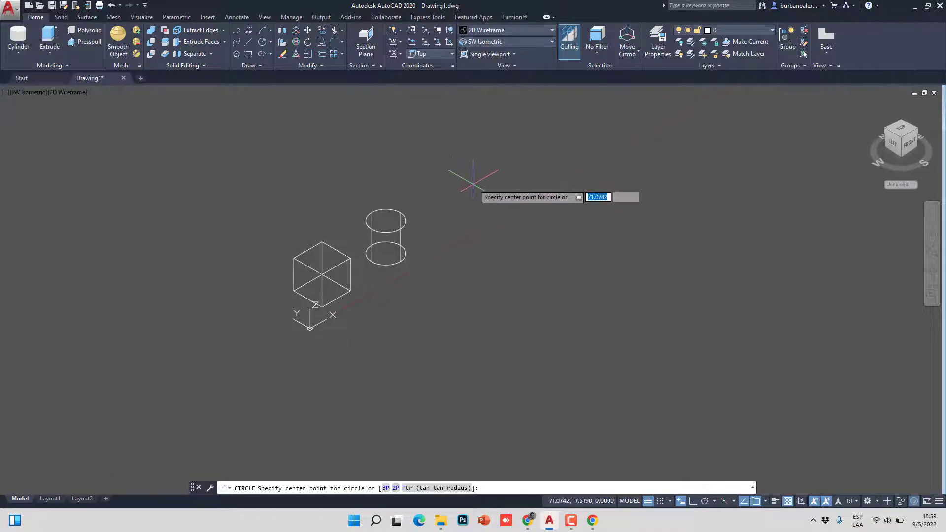
pyautogui.click(463, 211)
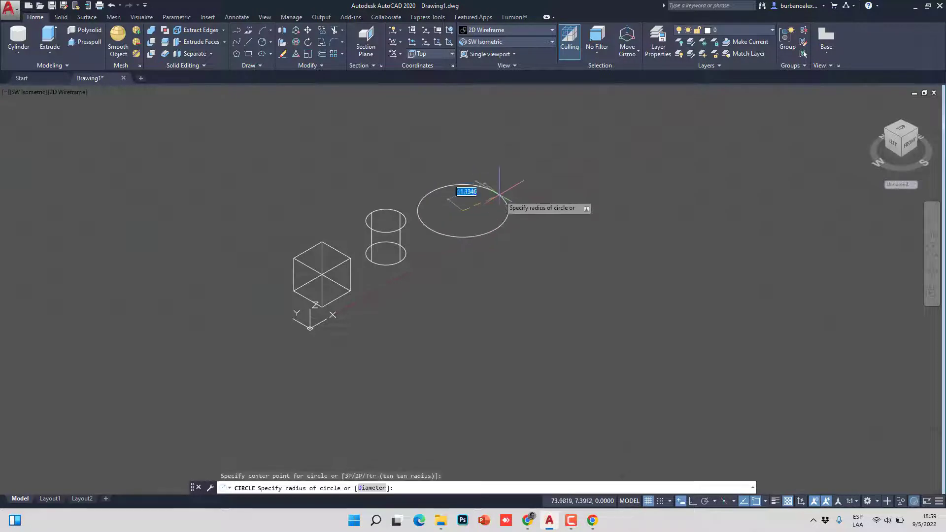
pyautogui.press('Escape')
pyautogui.moveTo(507, 195); pyautogui.dragTo(480, 191)
pyautogui.click(480, 191)
pyautogui.press('Delete')
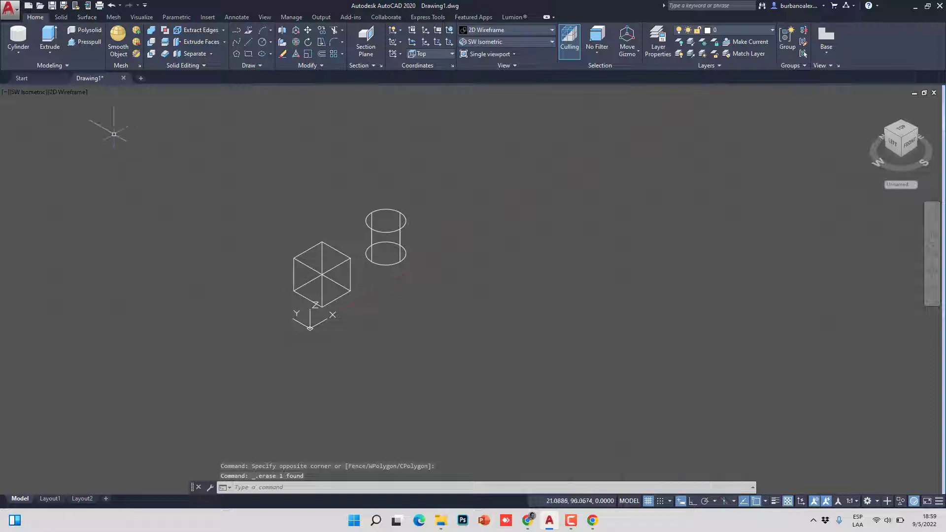
# Step: Create a Cone beyond the cylinder with a base radius of 5 and a height of 10
pyautogui.click(19, 49)
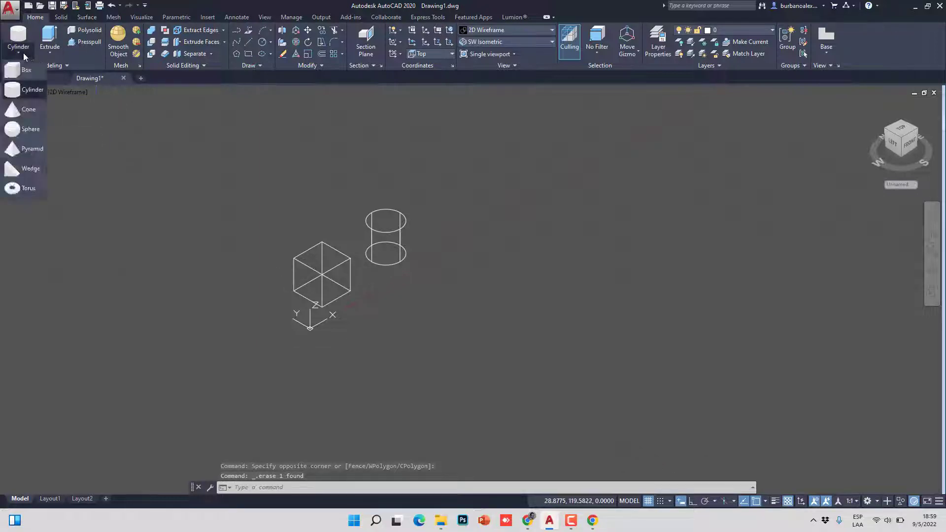
pyautogui.click(19, 113)
pyautogui.scroll(3, 446, 213)
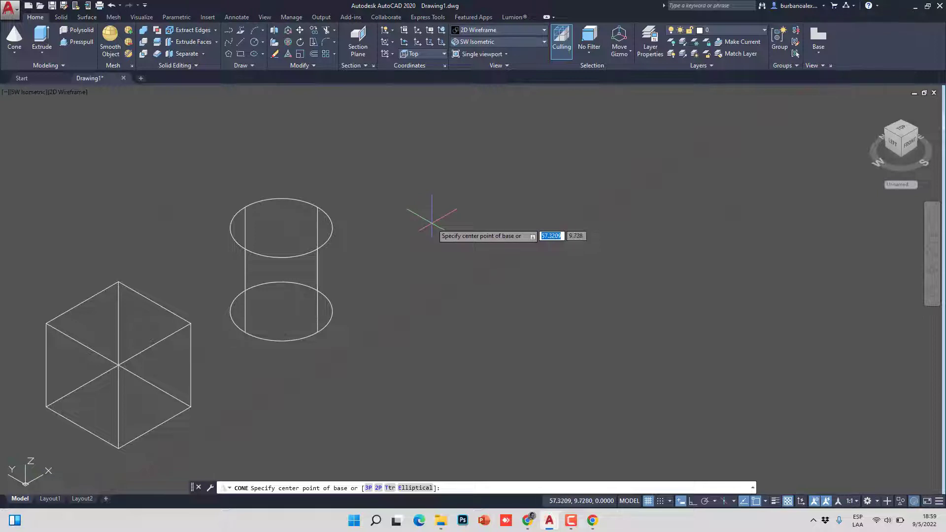
pyautogui.click(432, 222)
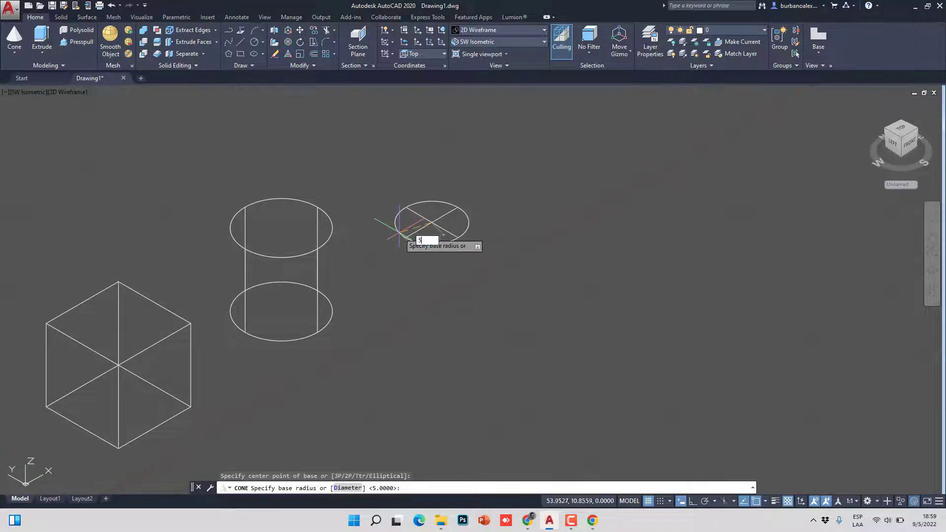
pyautogui.press('Return')
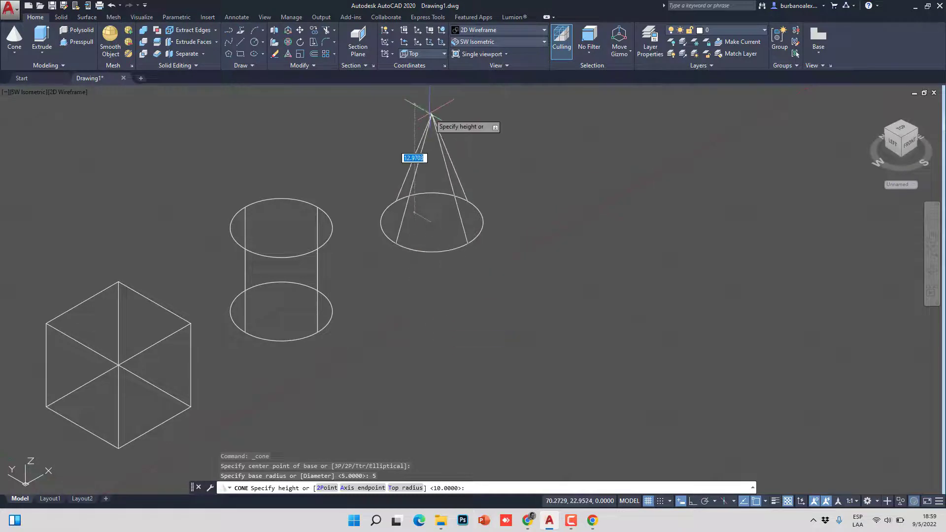
pyautogui.write('10')
pyautogui.press('Return')
# Step: Change the viewport's visual style to Conceptual so the three solids display shaded
pyautogui.scroll(-3, 407, 185)
pyautogui.moveTo(299, 238); pyautogui.dragTo(364, 218, button='middle')
pyautogui.scroll(3, 389, 202)
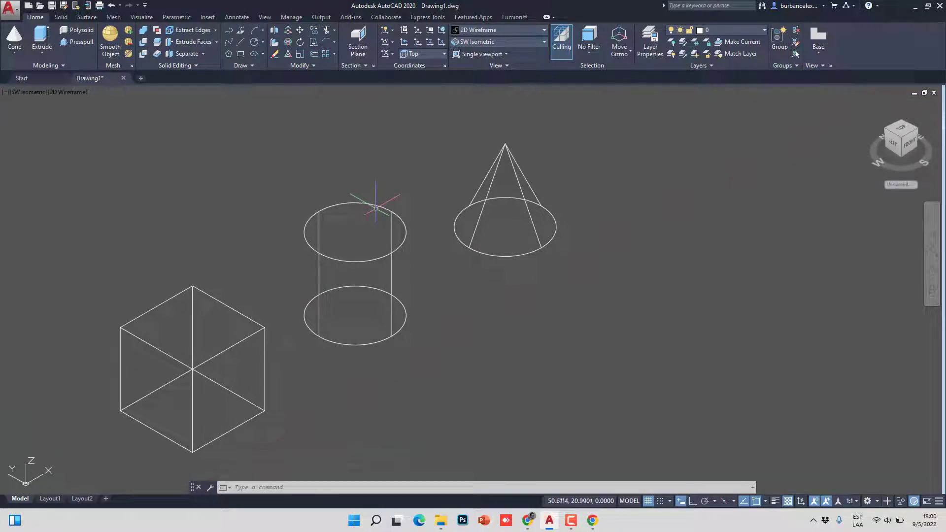
pyautogui.scroll(-2, 350, 214)
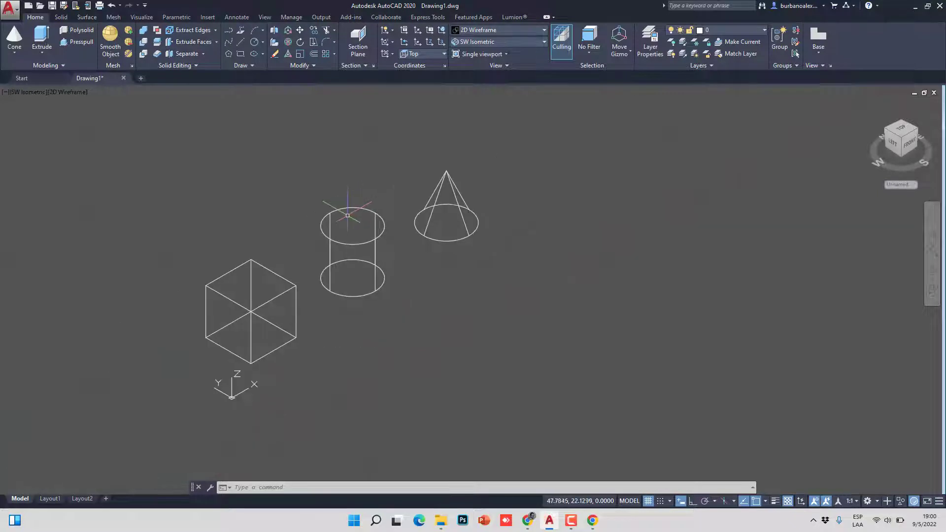
pyautogui.moveTo(391, 212); pyautogui.dragTo(388, 215, button='middle')
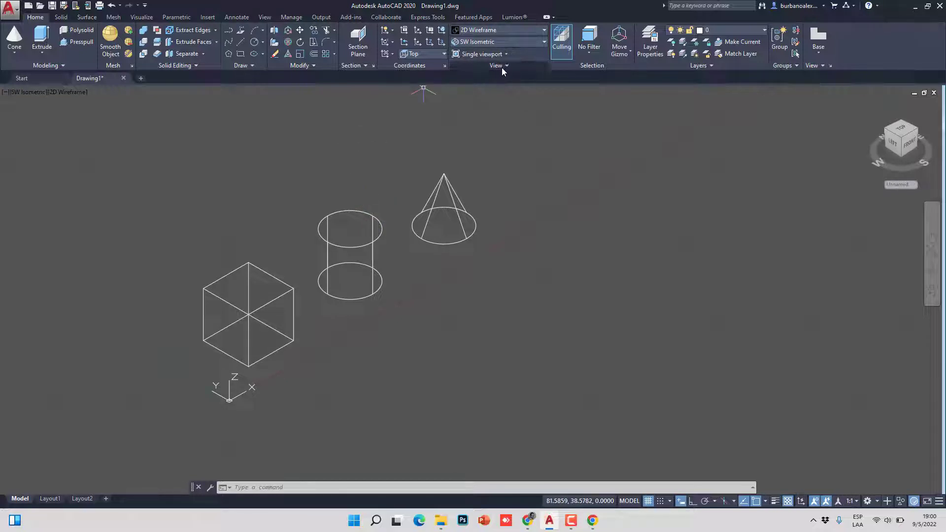
pyautogui.click(493, 31)
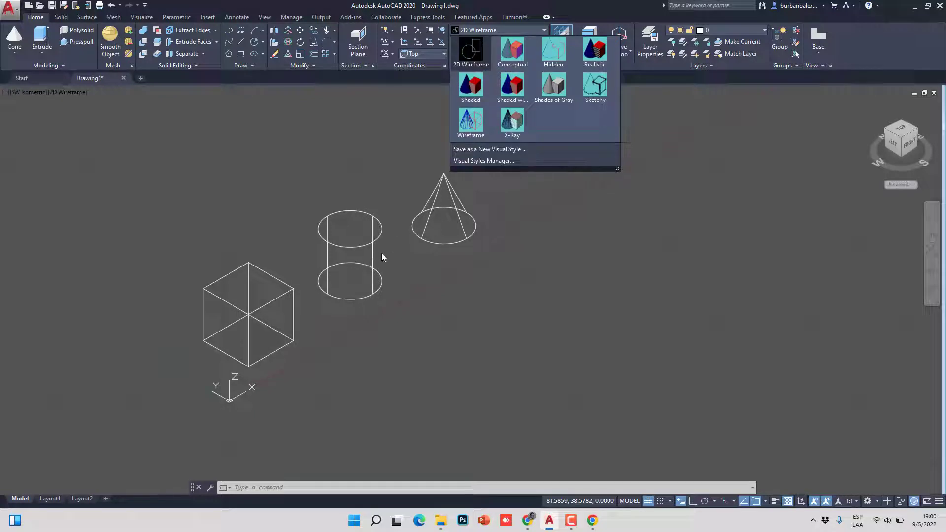
pyautogui.click(513, 56)
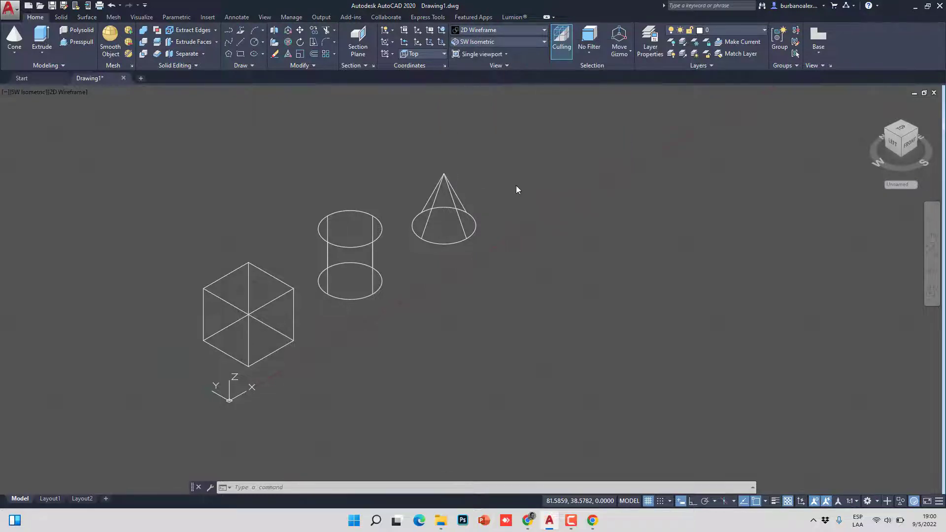
# Step: Examine the shaded cube, cylinder and cone up close and from farther away in the isometric view
pyautogui.scroll(4, 326, 308)
pyautogui.scroll(-2, 315, 316)
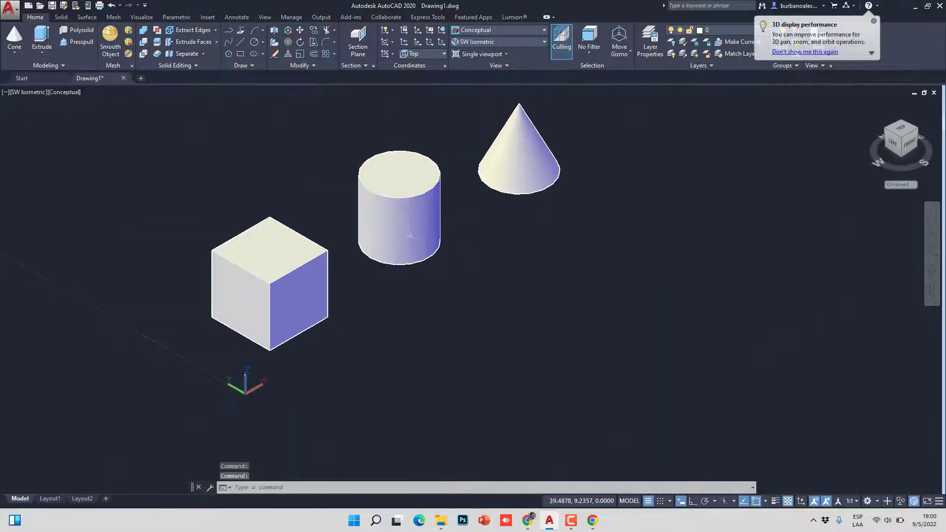
pyautogui.scroll(2, 306, 335)
pyautogui.scroll(2, 328, 222)
pyautogui.scroll(-3, 437, 218)
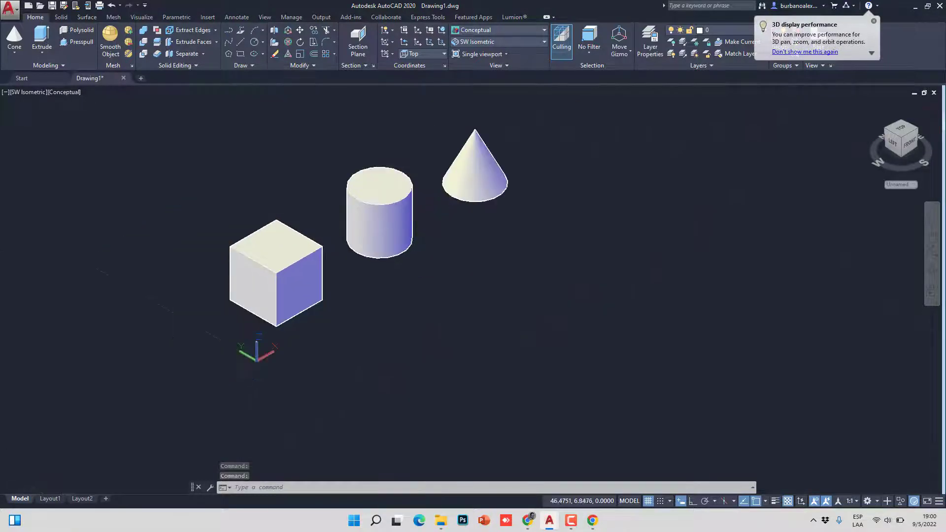
pyautogui.scroll(4, 441, 217)
pyautogui.scroll(-2, 444, 217)
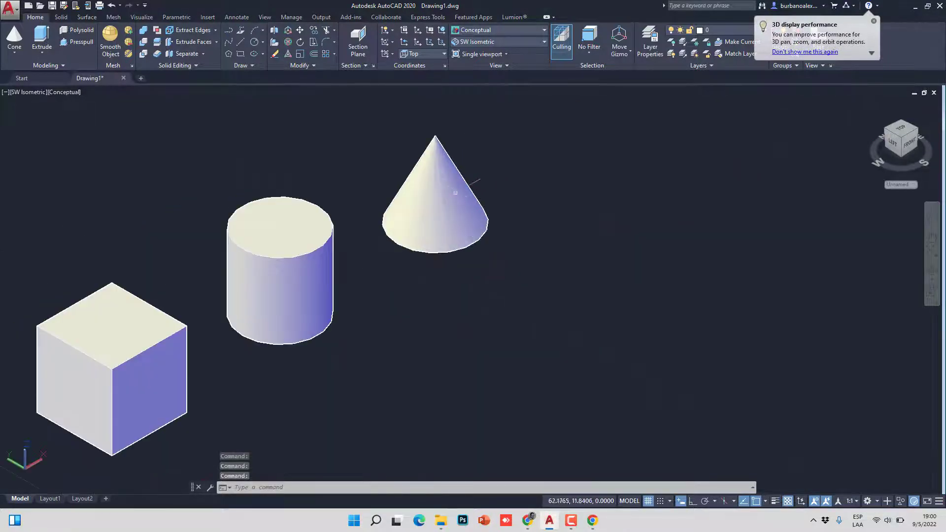
pyautogui.scroll(3, 459, 193)
pyautogui.scroll(-2, 345, 212)
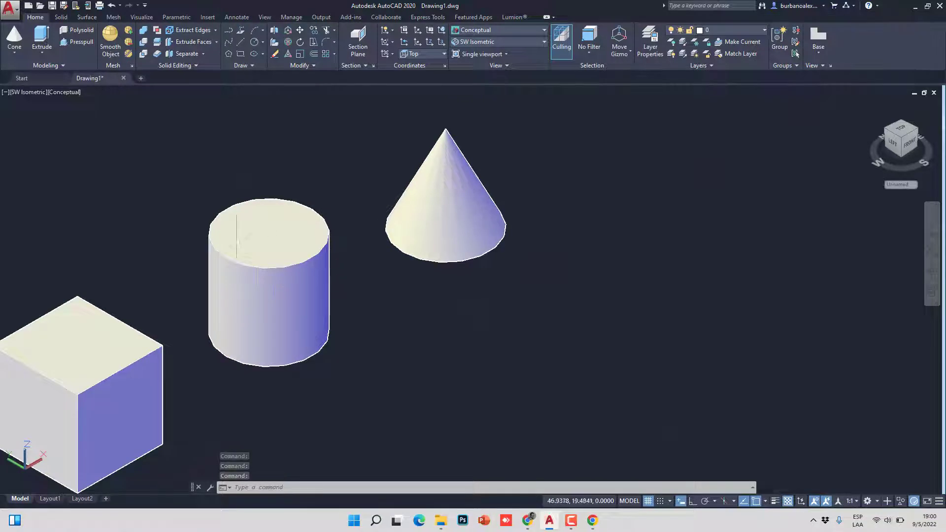
pyautogui.moveTo(247, 262); pyautogui.dragTo(405, 176, button='middle')
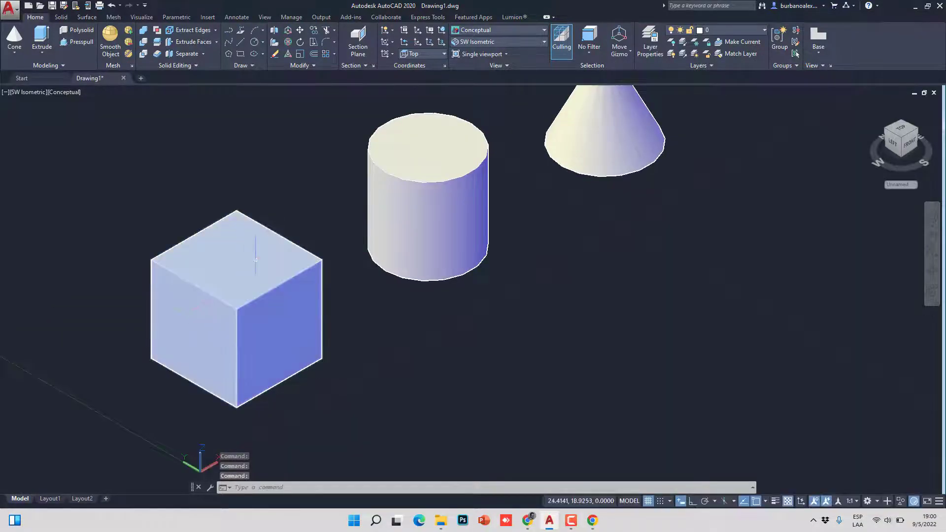
pyautogui.scroll(-4, 436, 235)
pyautogui.scroll(2, 477, 272)
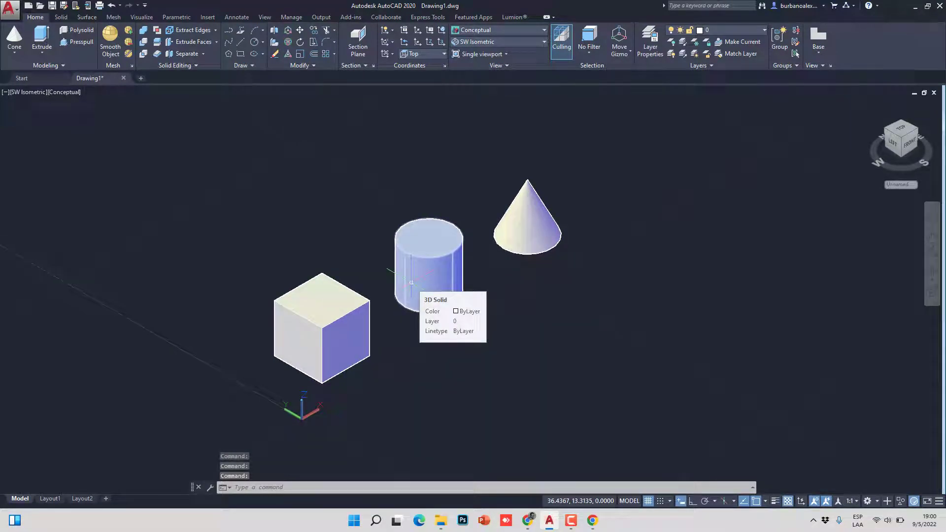
pyautogui.moveTo(451, 217); pyautogui.dragTo(498, 191, button='middle')
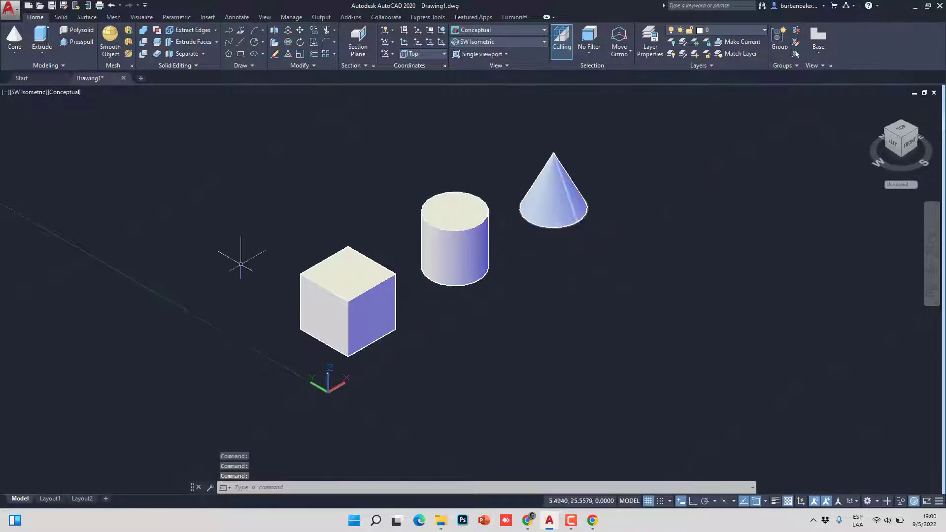
pyautogui.scroll(5, 471, 279)
pyautogui.scroll(3, 459, 269)
pyautogui.scroll(-4, 455, 269)
pyautogui.scroll(4, 444, 266)
pyautogui.scroll(-3, 435, 264)
pyautogui.scroll(3, 436, 265)
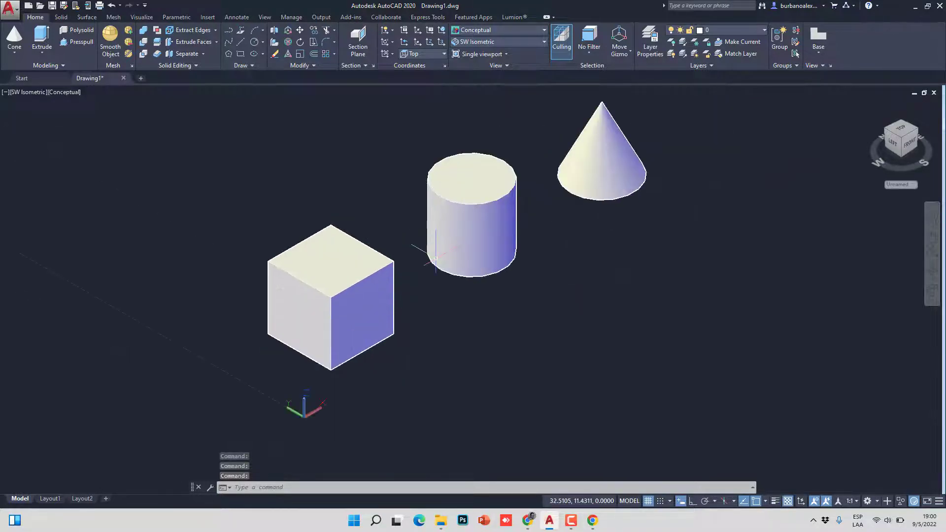
pyautogui.scroll(3, 423, 258)
pyautogui.scroll(-4, 422, 257)
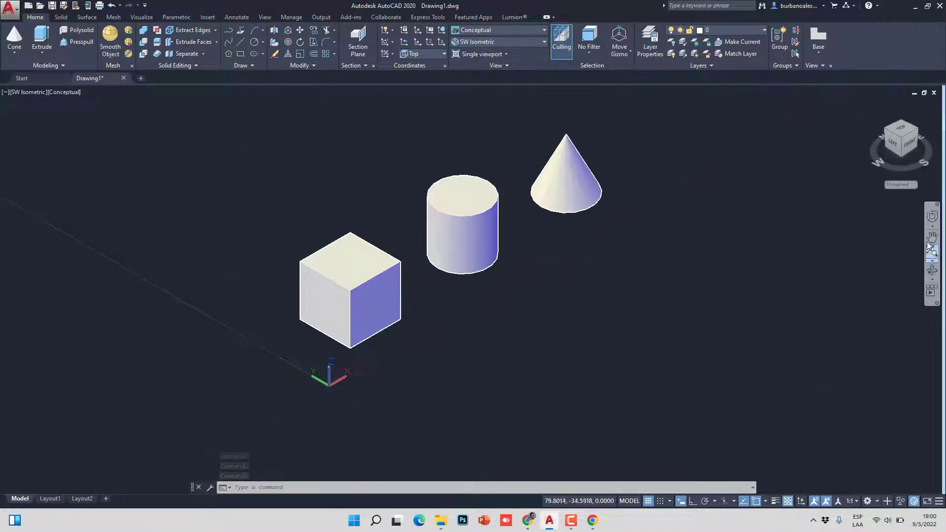
# Step: Orbit the shaded cube, cylinder and cone towards the front and back to an angled view, and leave the orbit mode
pyautogui.click(933, 272)
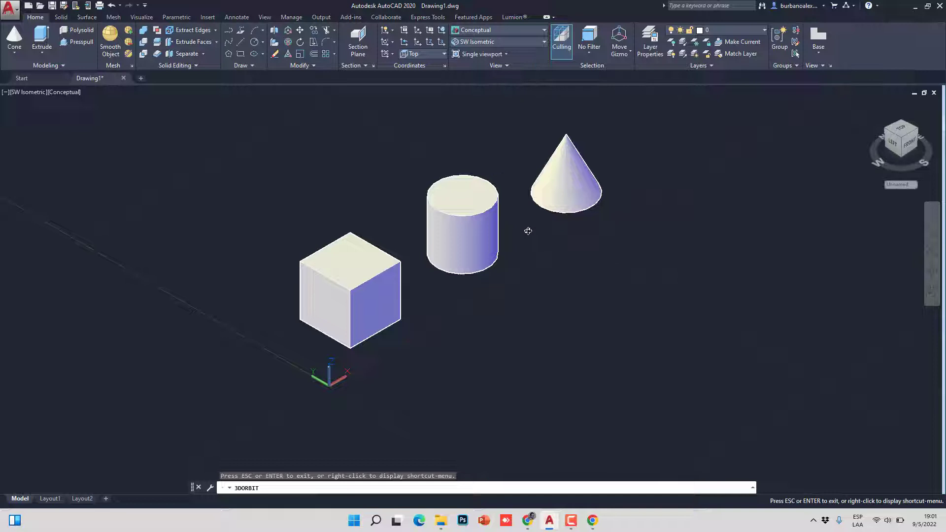
pyautogui.moveTo(525, 226); pyautogui.dragTo(423, 242)
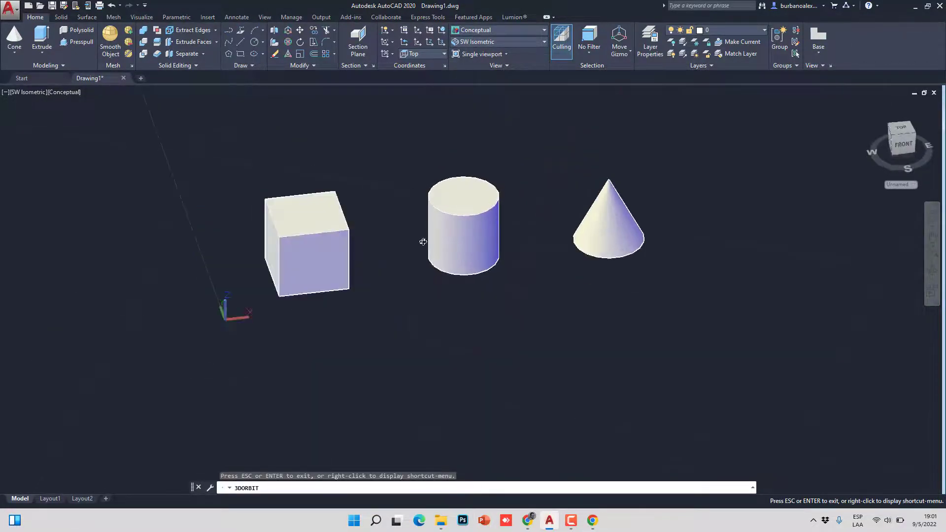
pyautogui.rightClick(528, 208)
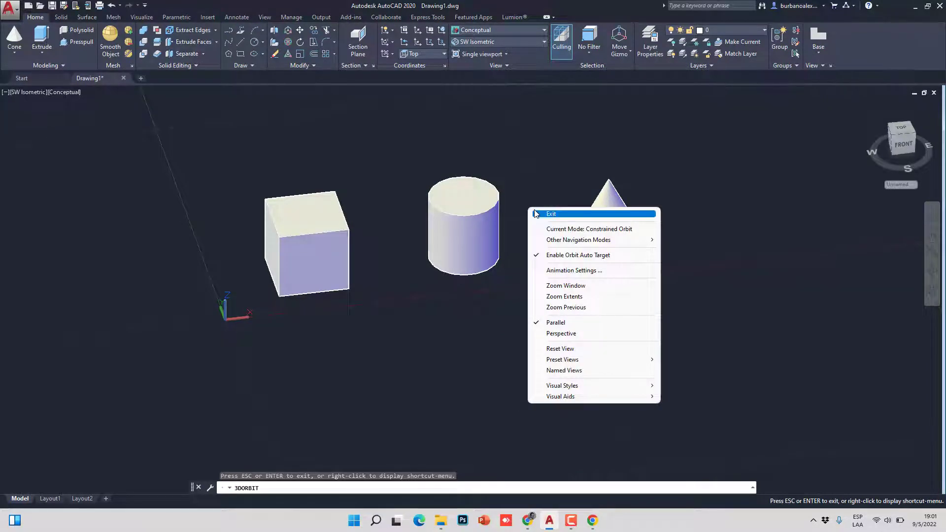
pyautogui.click(491, 204)
pyautogui.moveTo(463, 216); pyautogui.dragTo(518, 211)
pyautogui.rightClick(528, 207)
pyautogui.click(543, 213)
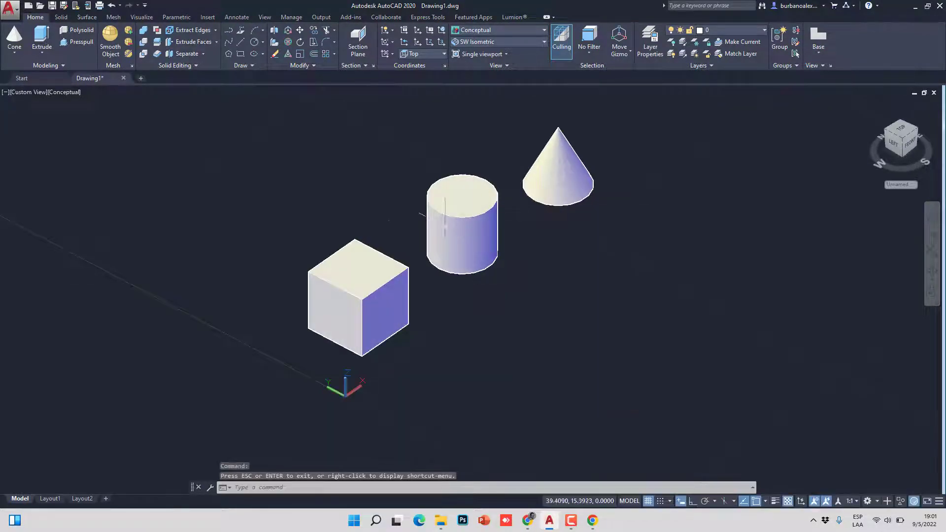
pyautogui.moveTo(519, 242); pyautogui.dragTo(484, 243, button='middle')
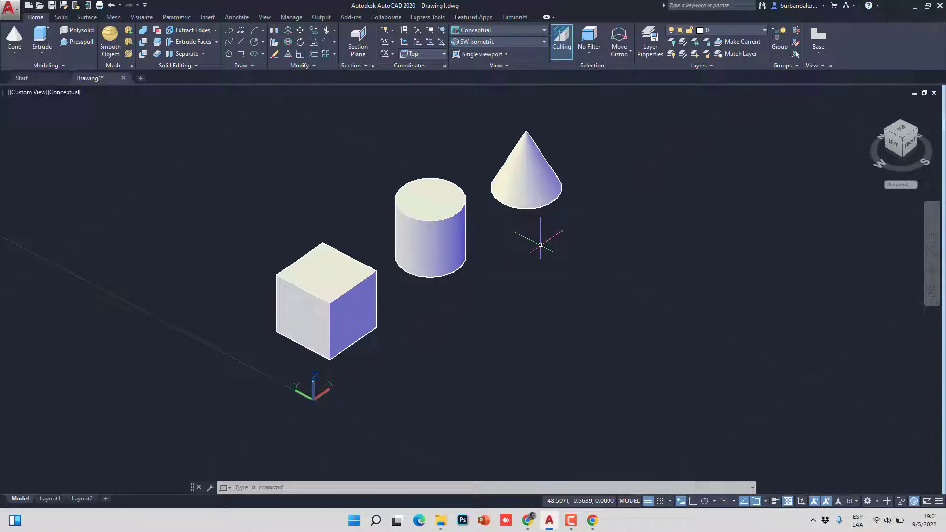
# Step: Run the 3DO (3DORBIT) command to view the three solids from higher above, and examine them up close and from farther away
pyautogui.write('DO')
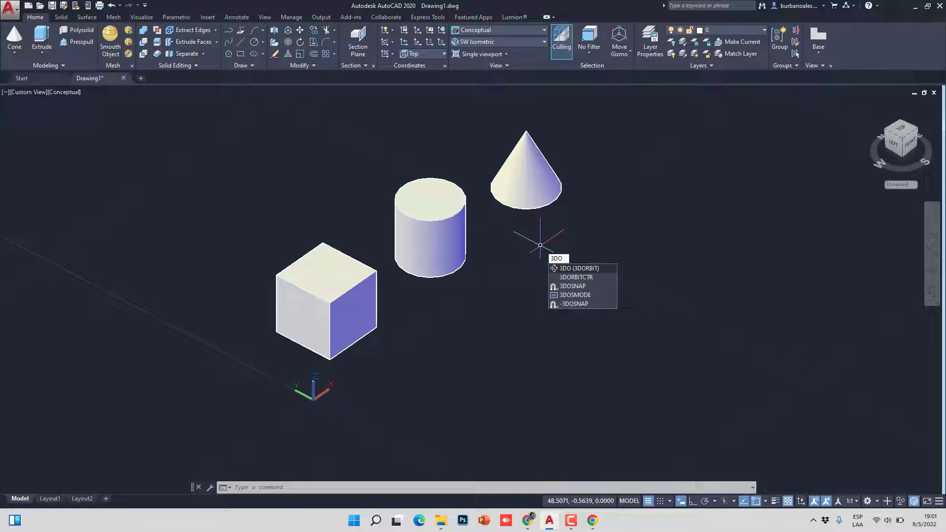
pyautogui.click(578, 269)
pyautogui.moveTo(539, 264); pyautogui.dragTo(506, 333)
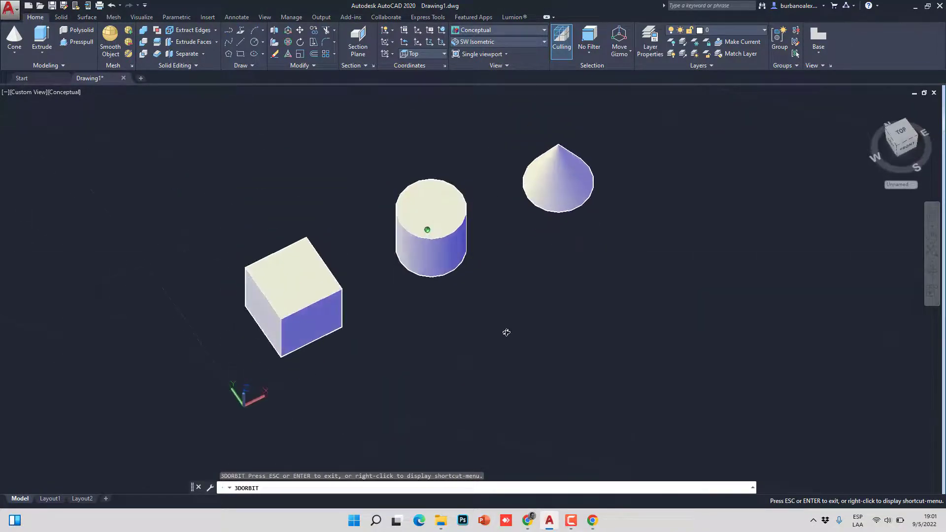
pyautogui.rightClick(486, 226)
pyautogui.click(495, 231)
pyautogui.scroll(-3, 433, 274)
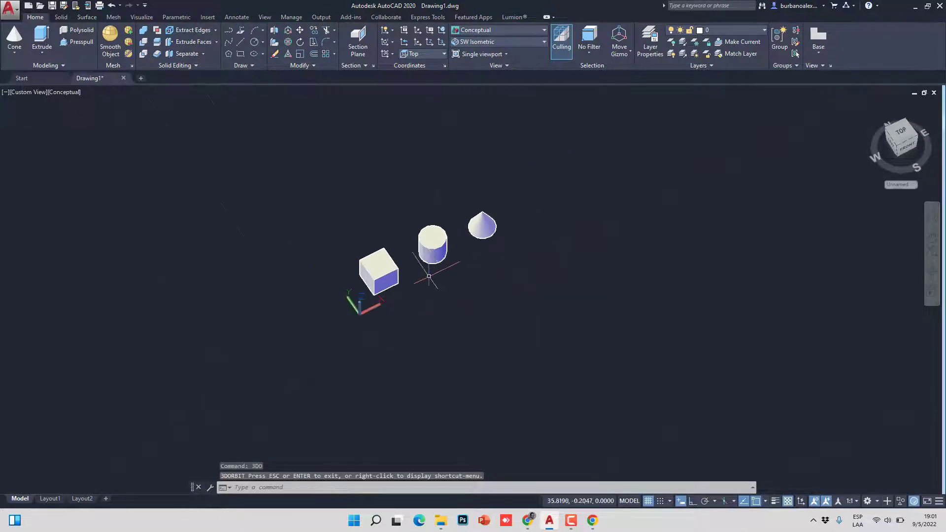
pyautogui.scroll(3, 425, 266)
pyautogui.scroll(2, 461, 273)
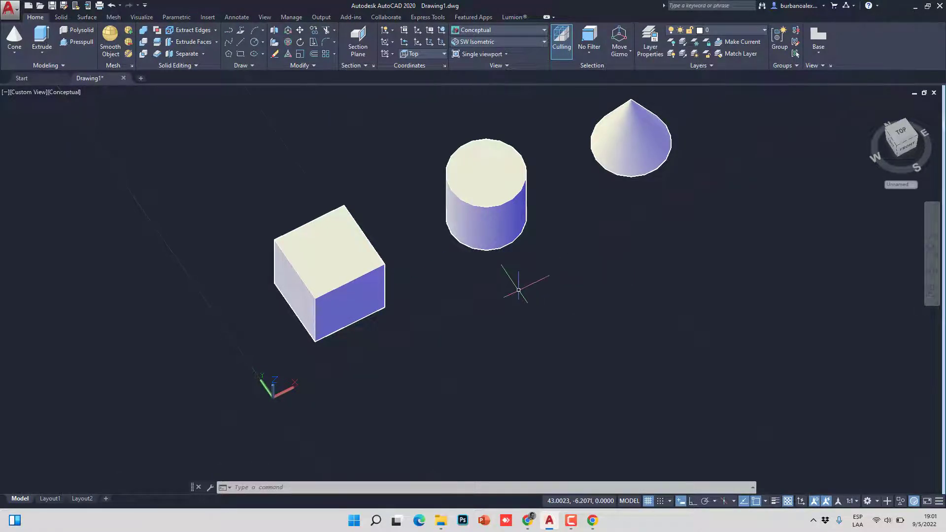
pyautogui.scroll(-4, 531, 290)
pyautogui.scroll(3, 446, 242)
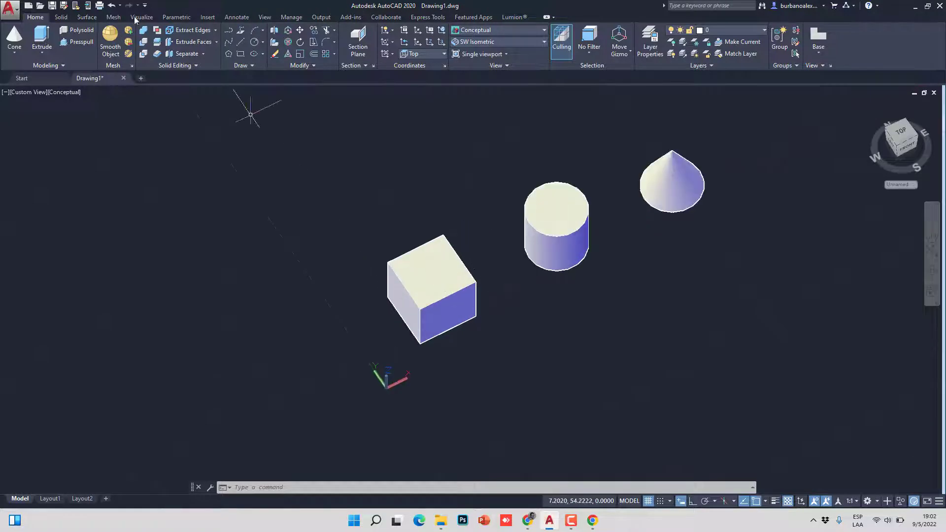
# Step: Draw a freehand trial Line of three connected segments across the cube and the space beside it
pyautogui.write('l')
pyautogui.press('Return')
pyautogui.click(434, 264)
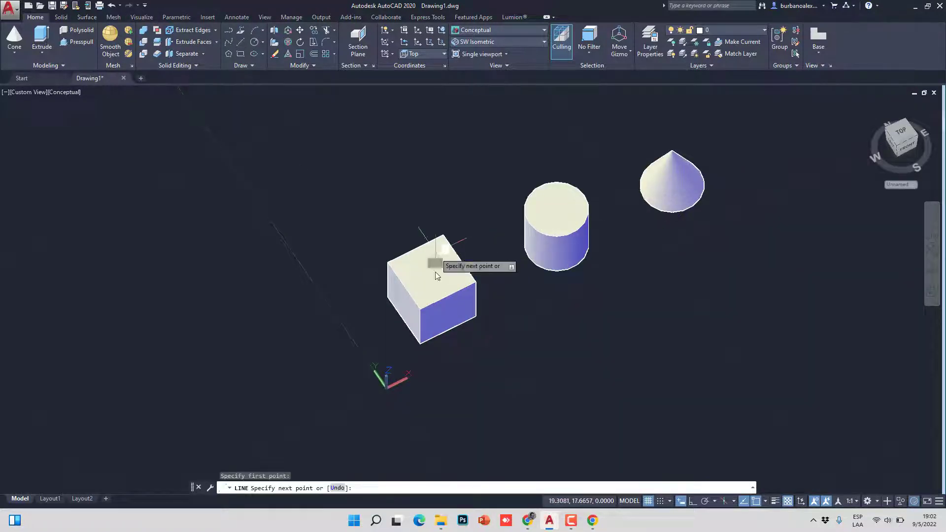
pyautogui.click(415, 283)
pyautogui.click(489, 250)
pyautogui.click(487, 285)
pyautogui.press('Return')
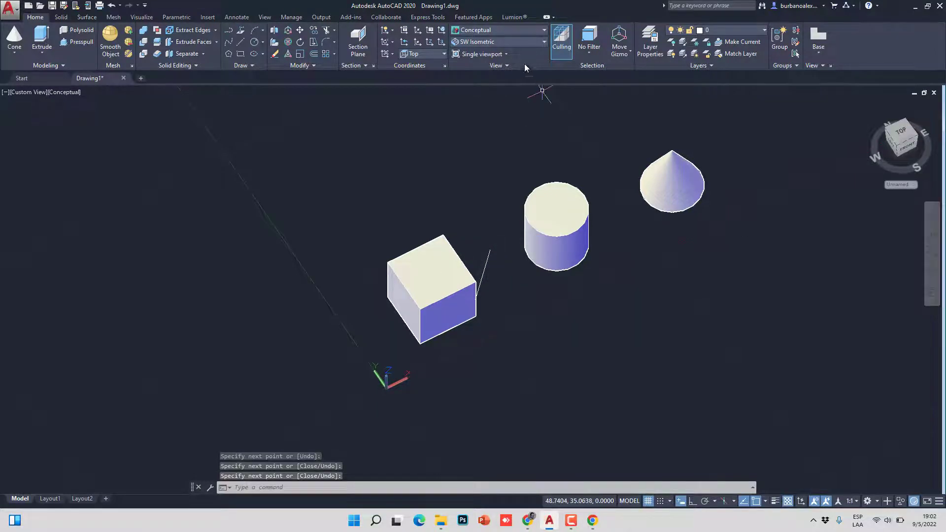
# Step: Set the visual style to 2D Wireframe and delete the three trial line segments at the cube
pyautogui.click(493, 31)
pyautogui.click(468, 49)
pyautogui.keyDown('shift'); pyautogui.moveTo(453, 269); pyautogui.dragTo(426, 246, button='middle'); pyautogui.keyUp('shift')
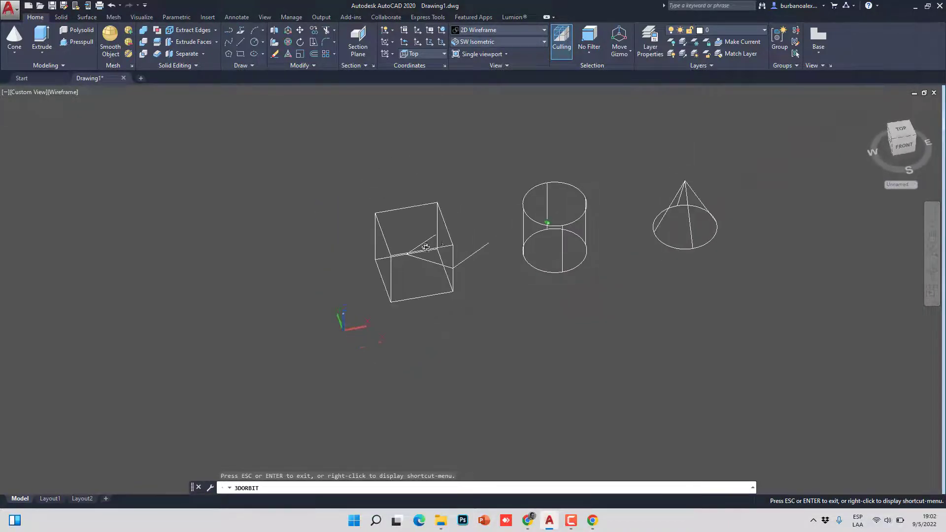
pyautogui.rightClick(452, 229)
pyautogui.click(488, 241)
pyautogui.scroll(7, 471, 260)
pyautogui.click(473, 250)
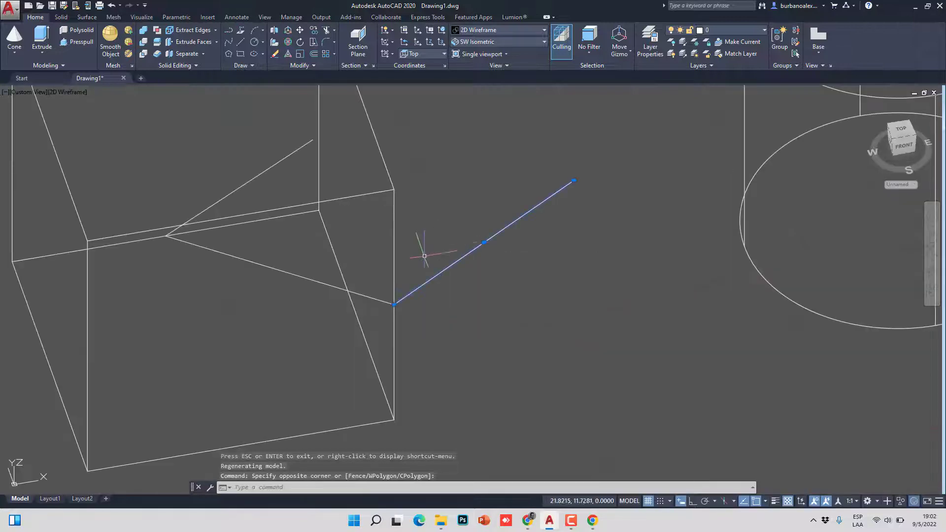
pyautogui.click(269, 267)
pyautogui.click(239, 188)
pyautogui.press('Delete')
pyautogui.scroll(-8, 424, 221)
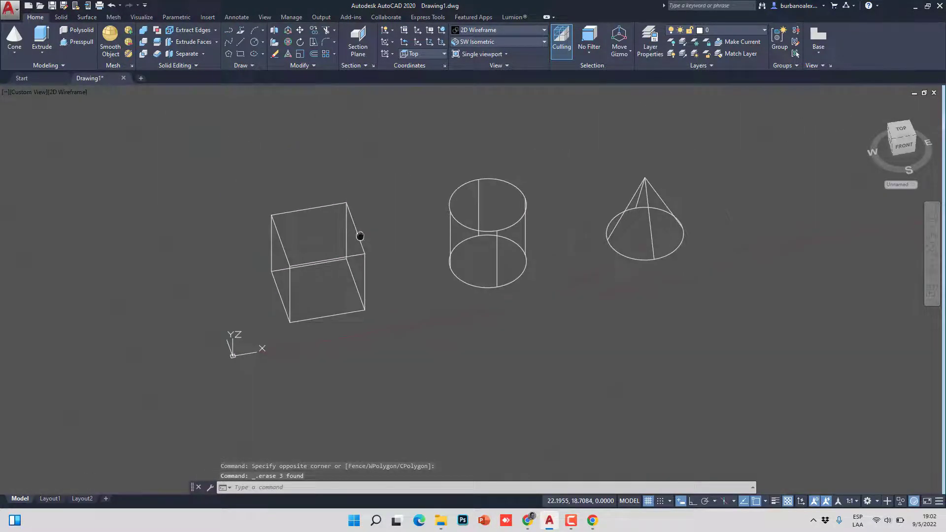
# Step: Set the visual style back to Conceptual and orbit the solids to an angled view from above
pyautogui.click(502, 30)
pyautogui.click(504, 52)
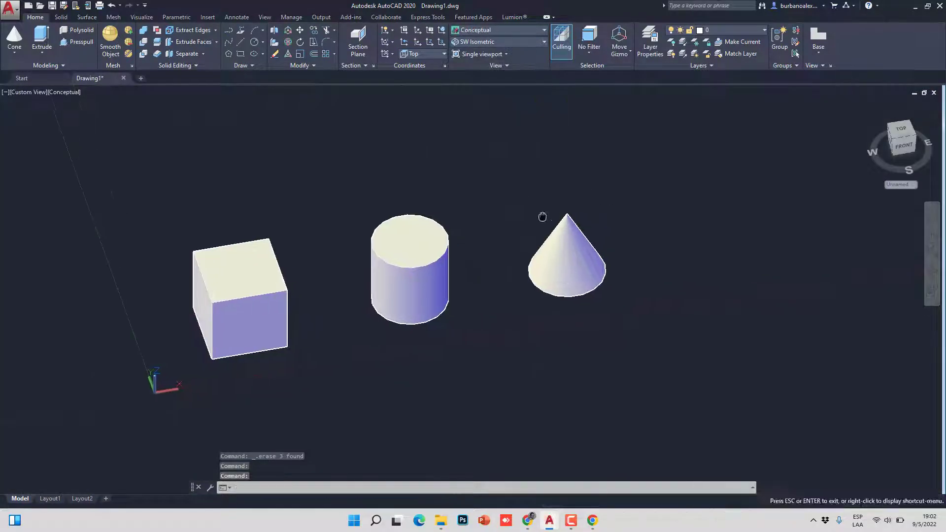
pyautogui.click(930, 272)
pyautogui.moveTo(376, 283)
pyautogui.mouseDown()
pyautogui.moveTo(460, 281)
pyautogui.moveTo(316, 202)
pyautogui.moveTo(380, 288)
pyautogui.mouseUp()
pyautogui.press('Escape')
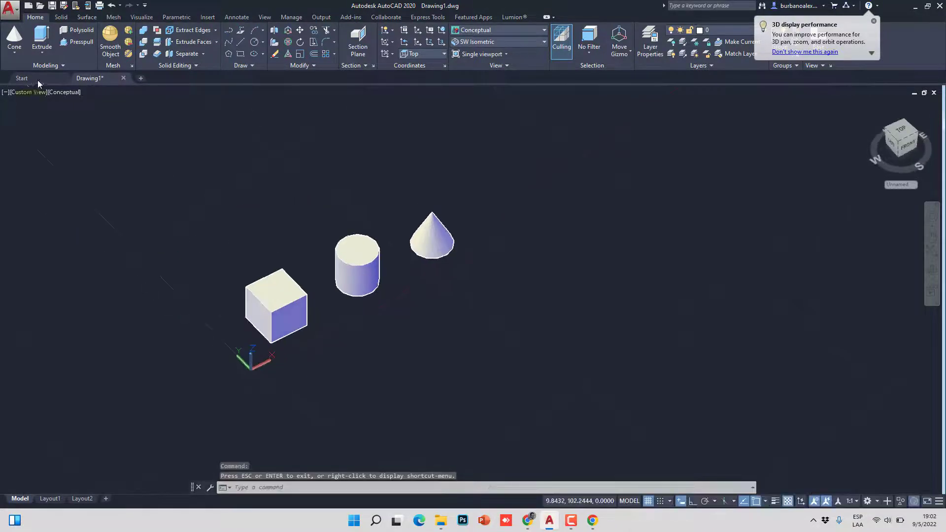
# Step: Create a Sphere with a radius of 5 beyond the cone, in line with the other solids
pyautogui.click(14, 52)
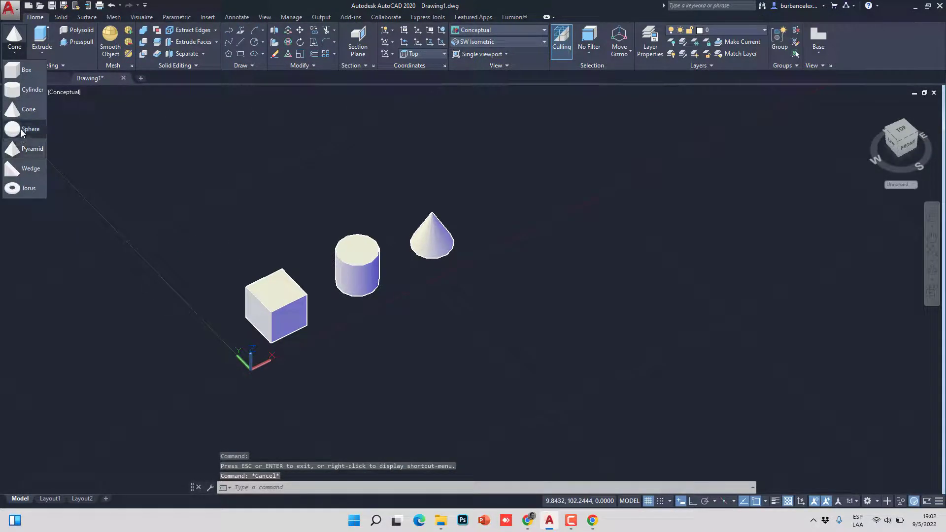
pyautogui.click(19, 130)
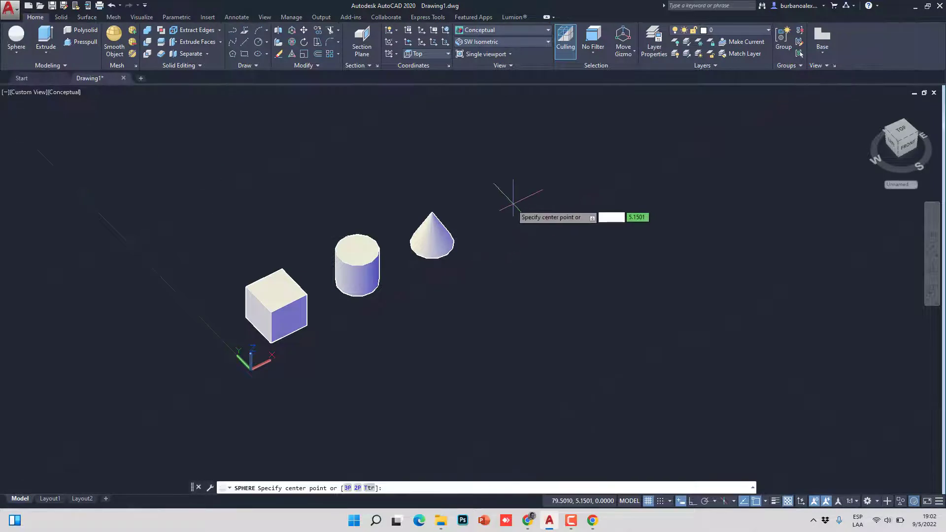
pyautogui.scroll(2, 511, 197)
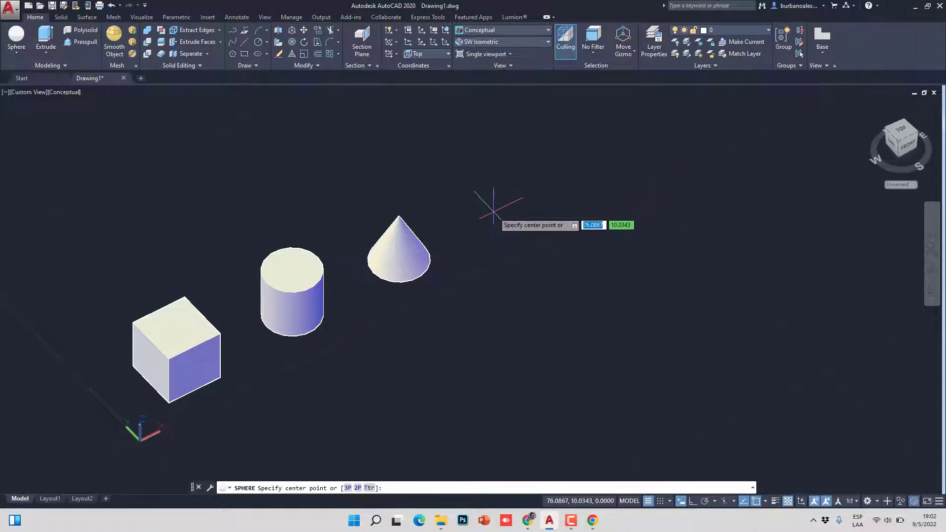
pyautogui.click(493, 212)
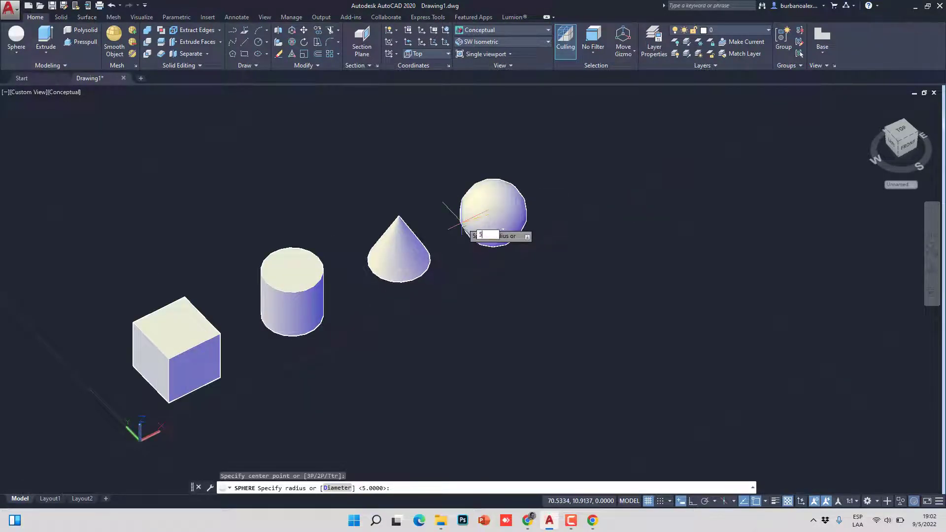
pyautogui.write('5')
pyautogui.press('Return')
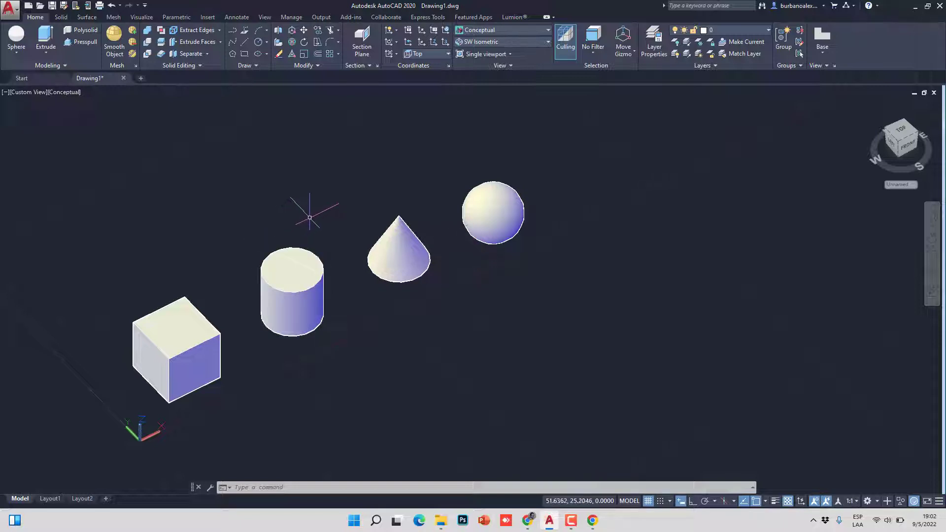
# Step: Create a four-sided Pyramid beyond the sphere with a base radius of 5 and a height of 10
pyautogui.click(16, 52)
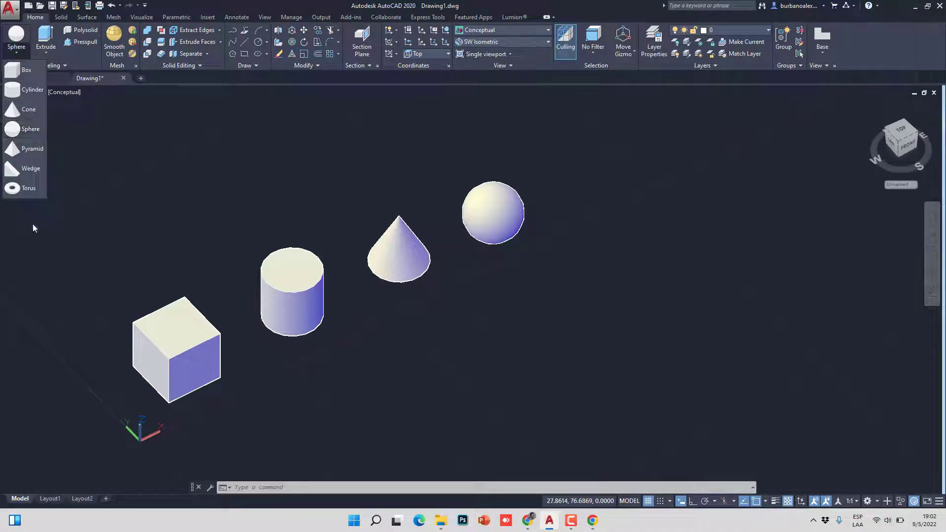
pyautogui.click(23, 150)
pyautogui.moveTo(608, 149); pyautogui.dragTo(537, 233, button='middle')
pyautogui.scroll(2, 482, 237)
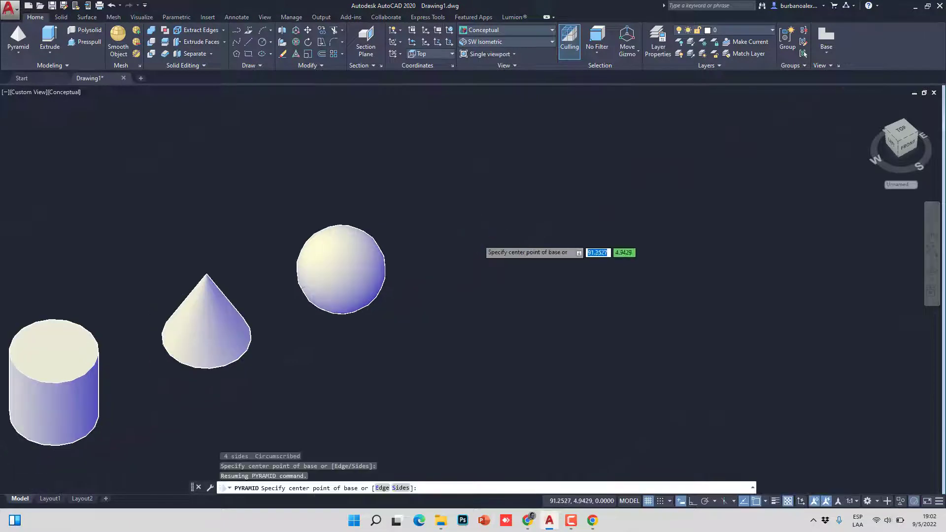
pyautogui.scroll(2, 476, 230)
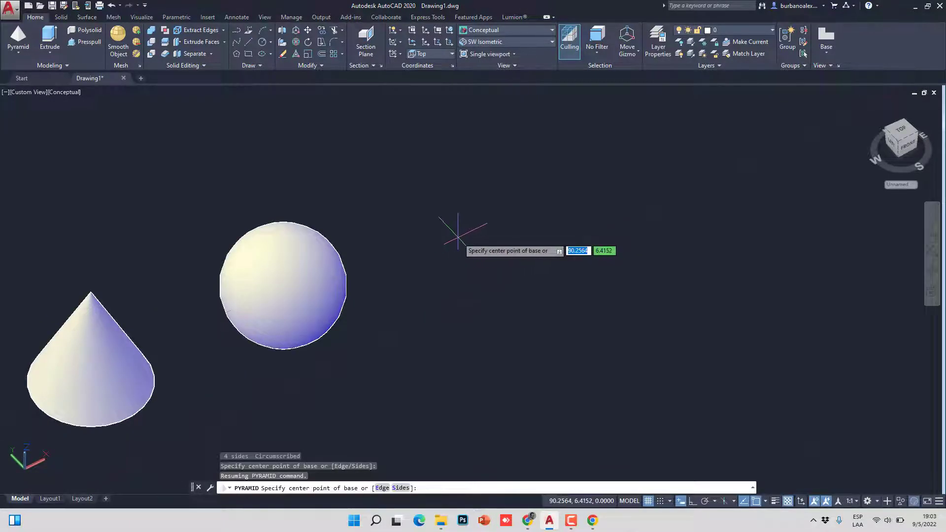
pyautogui.click(458, 236)
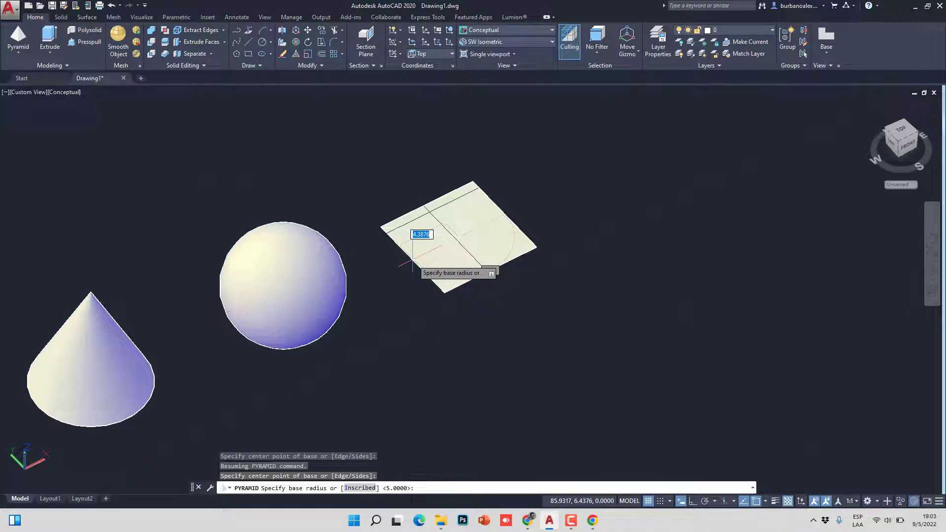
pyautogui.press('Return')
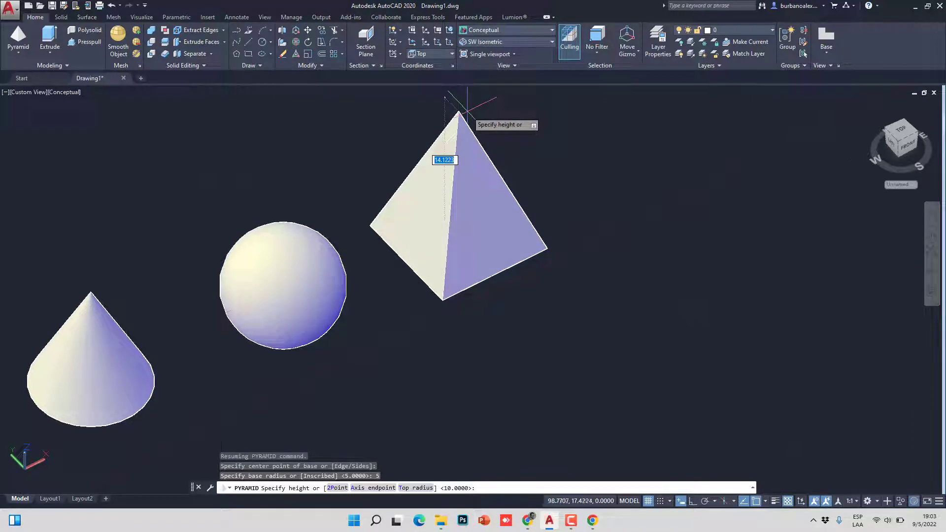
pyautogui.press('Return')
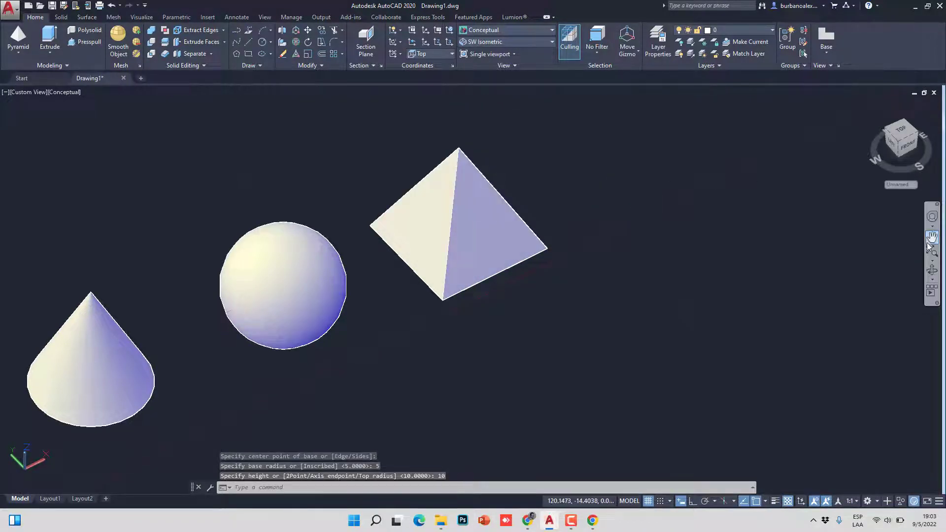
# Step: Create a Wedge beyond the pyramid, in line with the other solids, with a 10 by 5 base and a height of 10
pyautogui.scroll(-3, 735, 192)
pyautogui.keyDown('shift'); pyautogui.moveTo(560, 214); pyautogui.dragTo(458, 216, button='middle'); pyautogui.keyUp('shift')
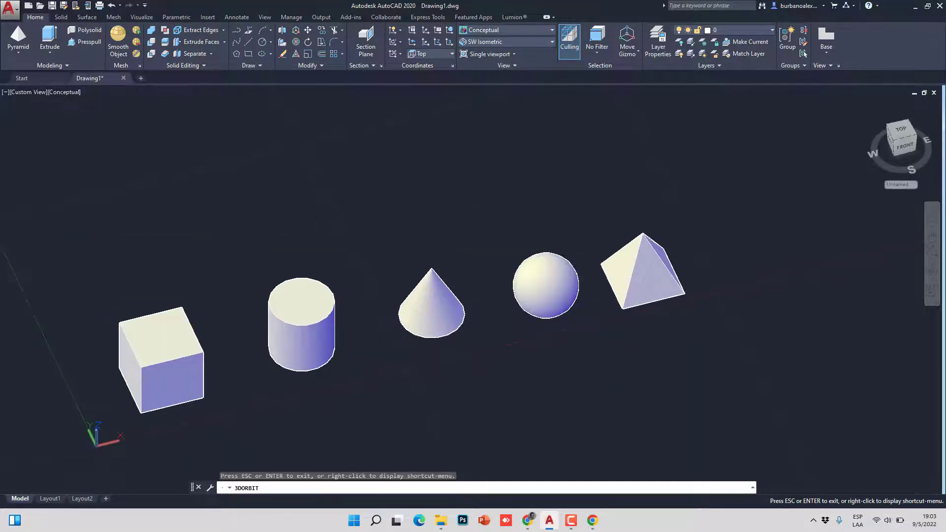
pyautogui.scroll(-3, 381, 232)
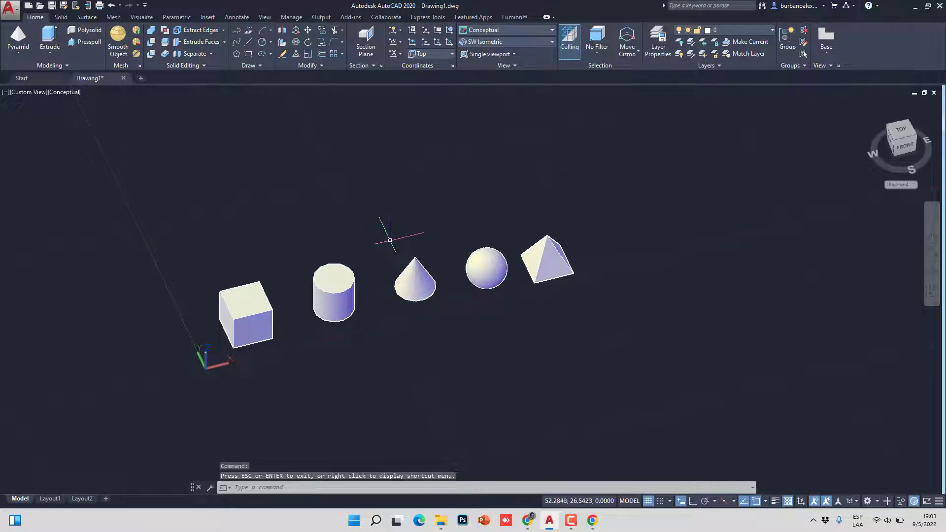
pyautogui.click(19, 51)
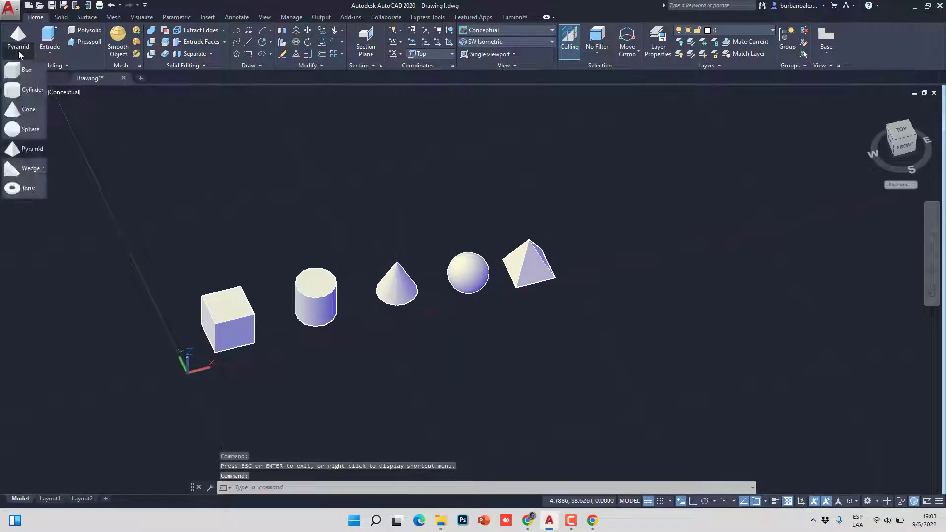
pyautogui.click(19, 169)
pyautogui.scroll(3, 599, 253)
pyautogui.moveTo(549, 250); pyautogui.dragTo(509, 273, button='middle')
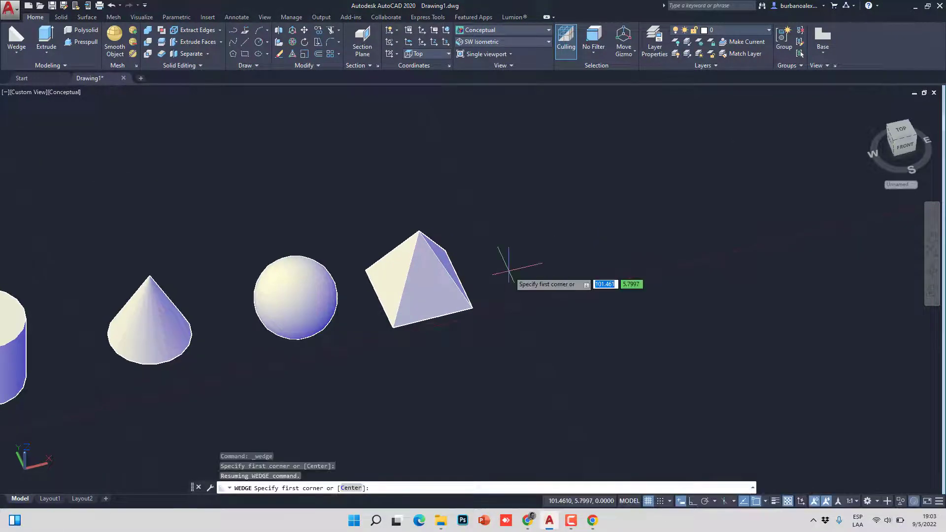
pyautogui.scroll(2, 510, 266)
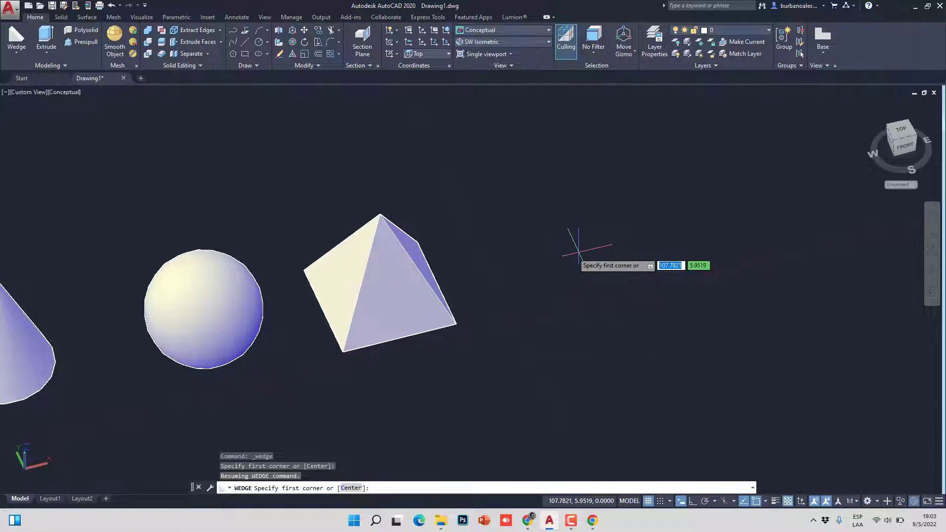
pyautogui.click(550, 297)
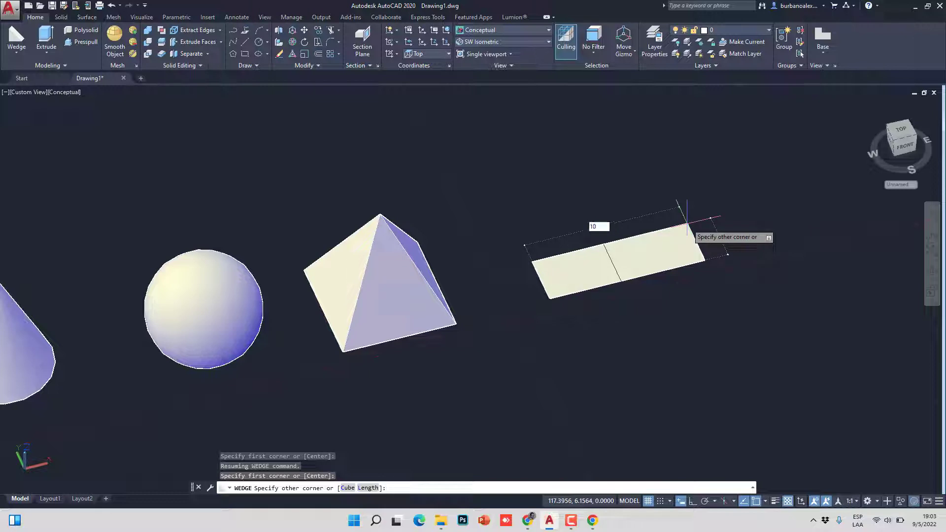
pyautogui.press('Tab')
pyautogui.write('5')
pyautogui.press('Return')
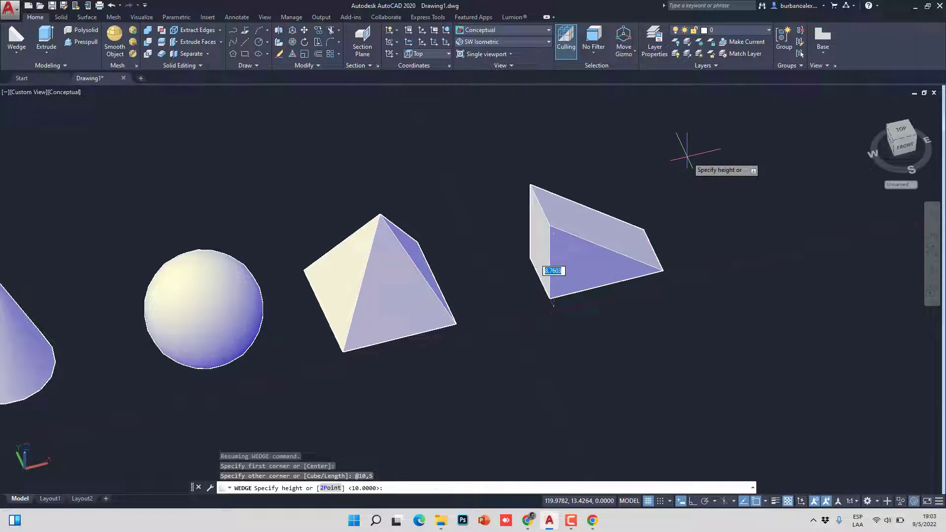
pyautogui.press('Return')
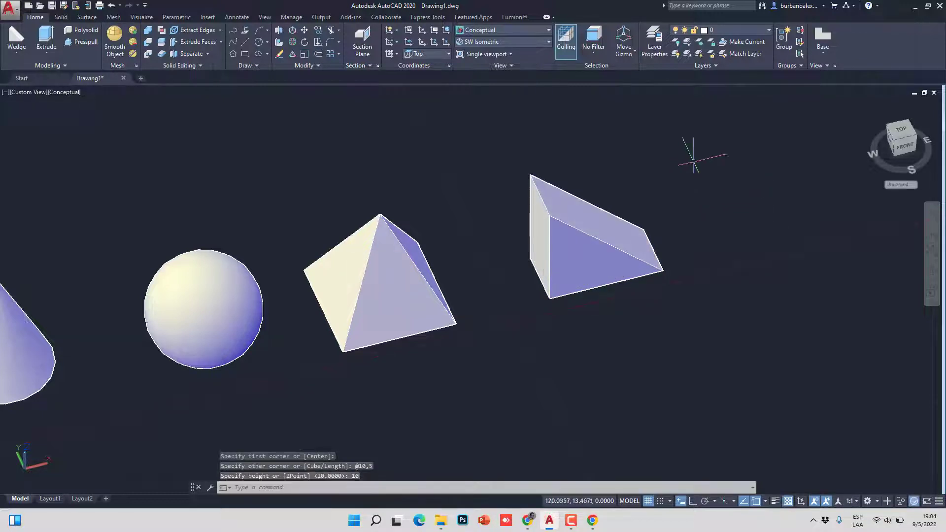
pyautogui.press('Escape')
pyautogui.press('Escape')
# Step: Orbit around the wedge and pyramid to examine them from below and from the front, and view the whole row from an angle above
pyautogui.click(932, 271)
pyautogui.moveTo(473, 222)
pyautogui.mouseDown()
pyautogui.moveTo(309, 223)
pyautogui.moveTo(401, 254)
pyautogui.moveTo(552, 239)
pyautogui.moveTo(584, 250)
pyautogui.moveTo(264, 175)
pyautogui.moveTo(496, 239)
pyautogui.moveTo(461, 225)
pyautogui.mouseUp()
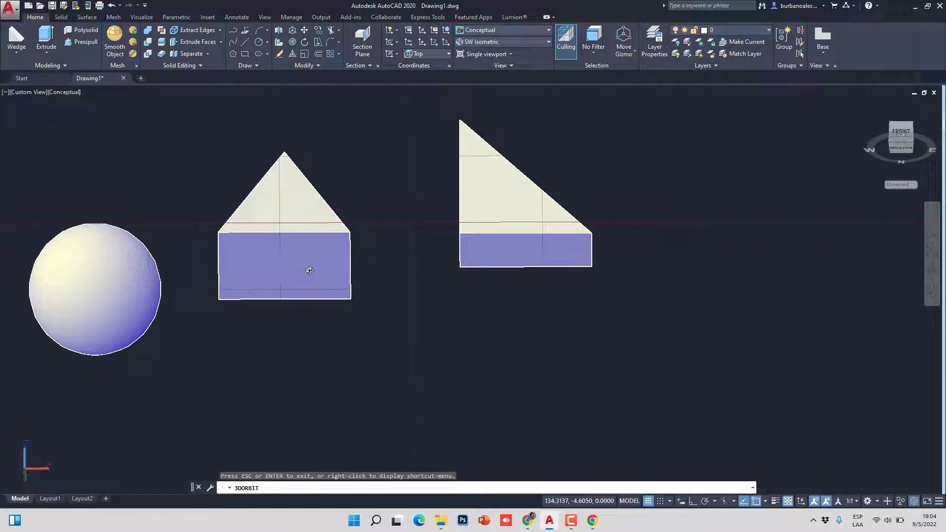
pyautogui.moveTo(317, 267); pyautogui.dragTo(289, 315)
pyautogui.moveTo(326, 274); pyautogui.dragTo(462, 200)
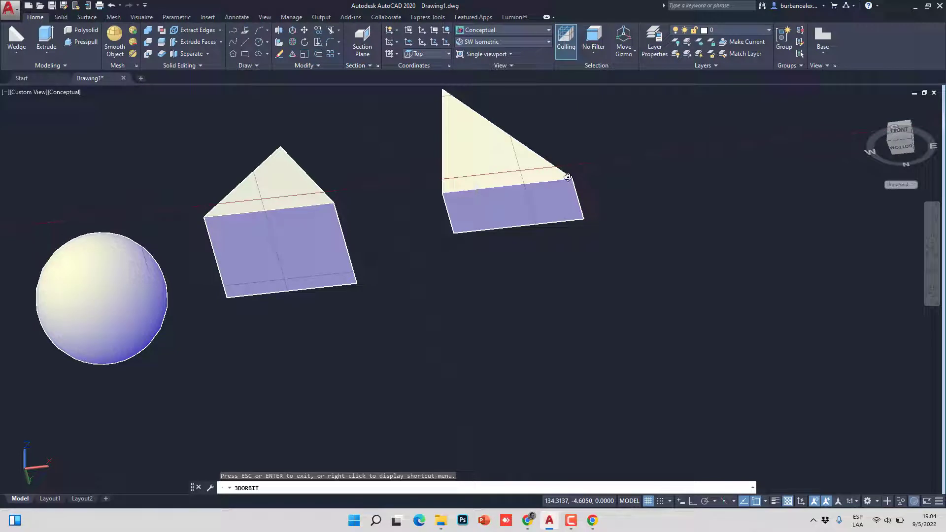
pyautogui.moveTo(555, 245); pyautogui.dragTo(468, 321)
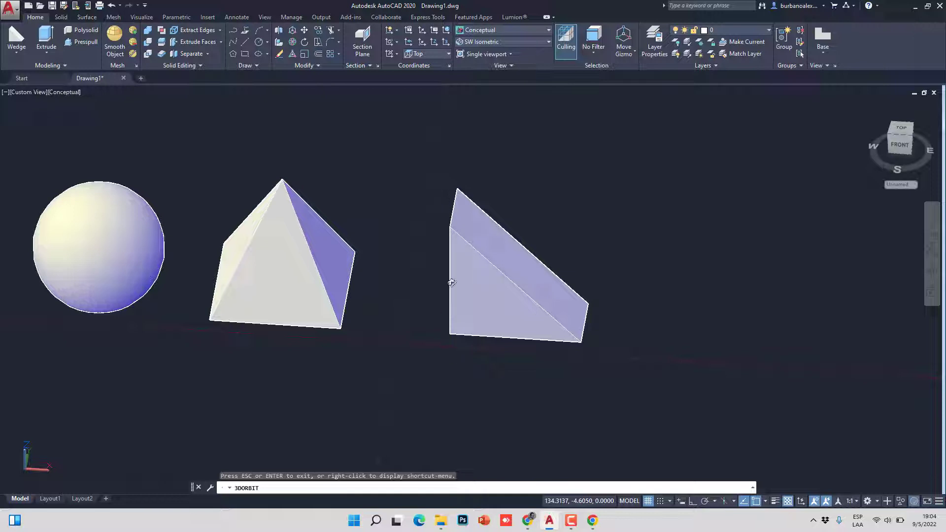
pyautogui.moveTo(457, 314); pyautogui.dragTo(465, 238)
pyautogui.scroll(-3, 467, 247)
pyautogui.scroll(-5, 465, 239)
pyautogui.moveTo(433, 277); pyautogui.dragTo(340, 299)
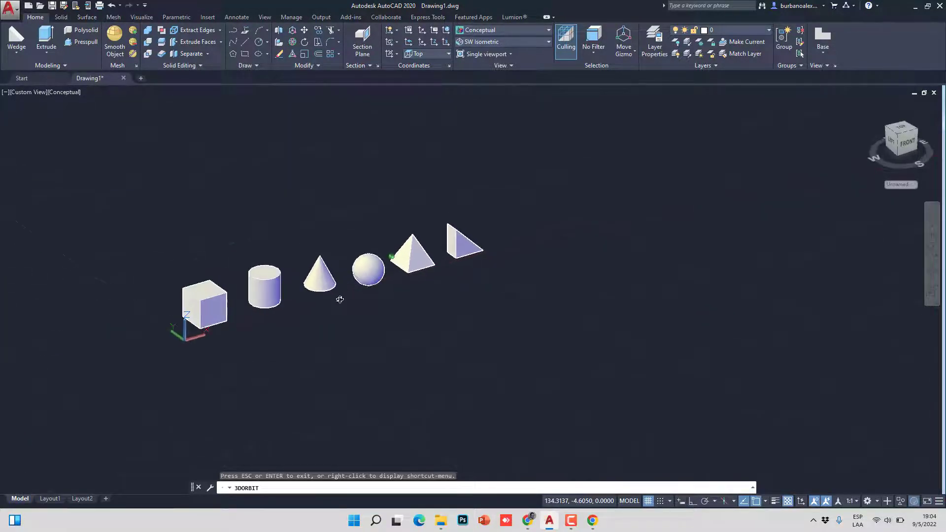
pyautogui.rightClick(305, 262)
pyautogui.click(315, 257)
pyautogui.scroll(2, 248, 285)
pyautogui.moveTo(168, 312); pyautogui.dragTo(380, 315, button='middle')
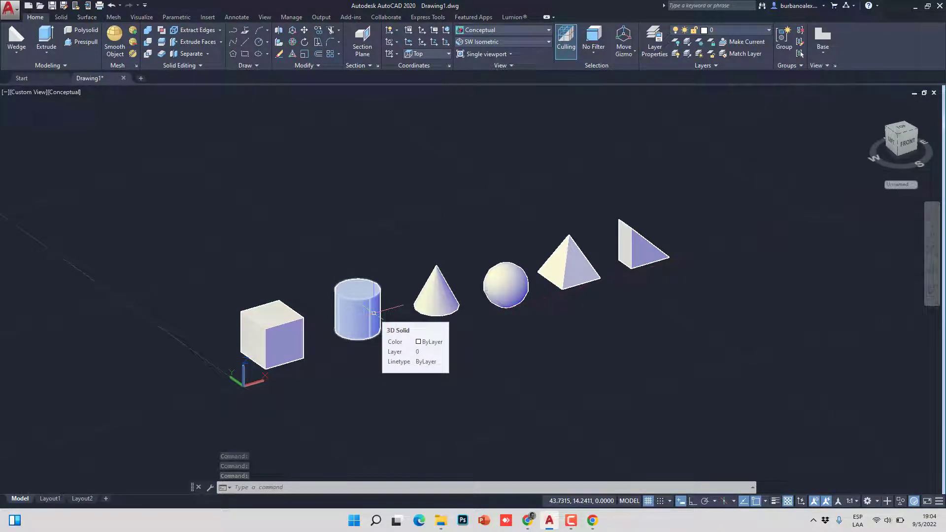
# Step: Create a Torus beyond the wedge with a radius of 5 and a tube radius of 1
pyautogui.click(17, 52)
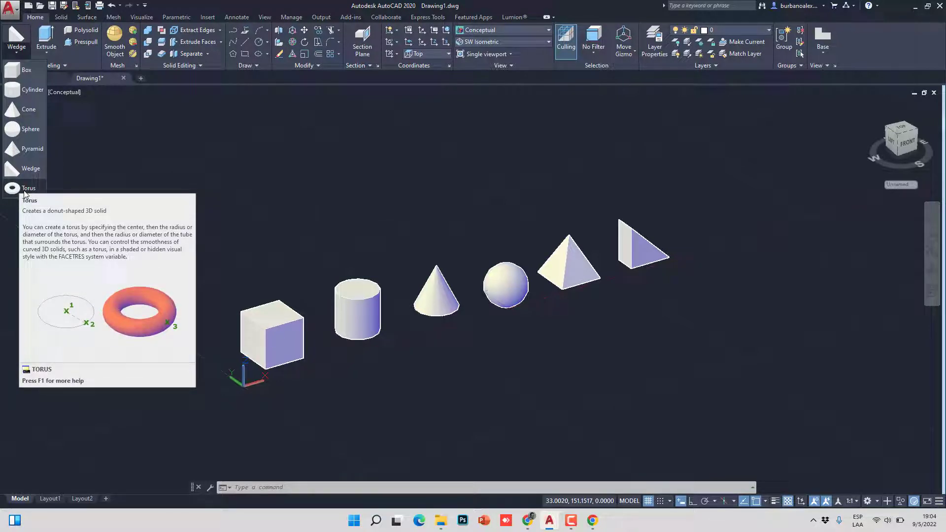
pyautogui.click(25, 190)
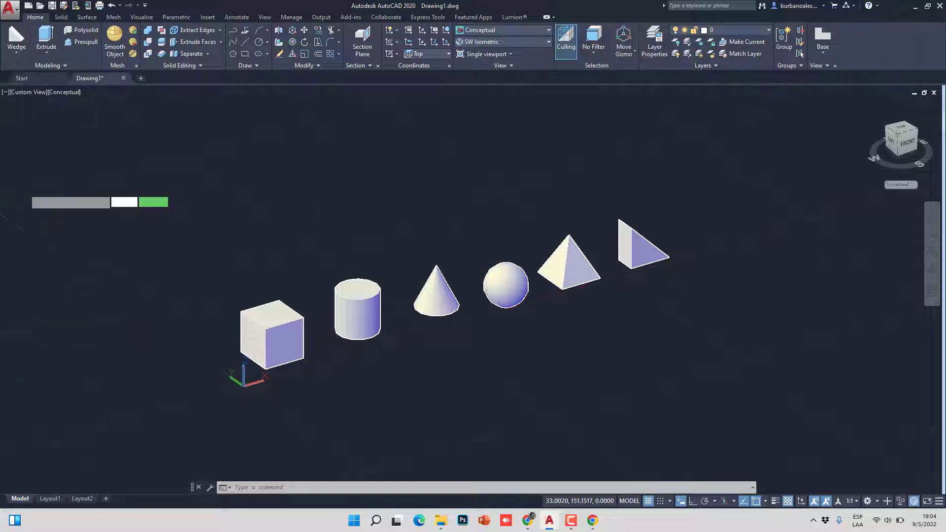
pyautogui.moveTo(355, 157); pyautogui.dragTo(47, 220, button='middle')
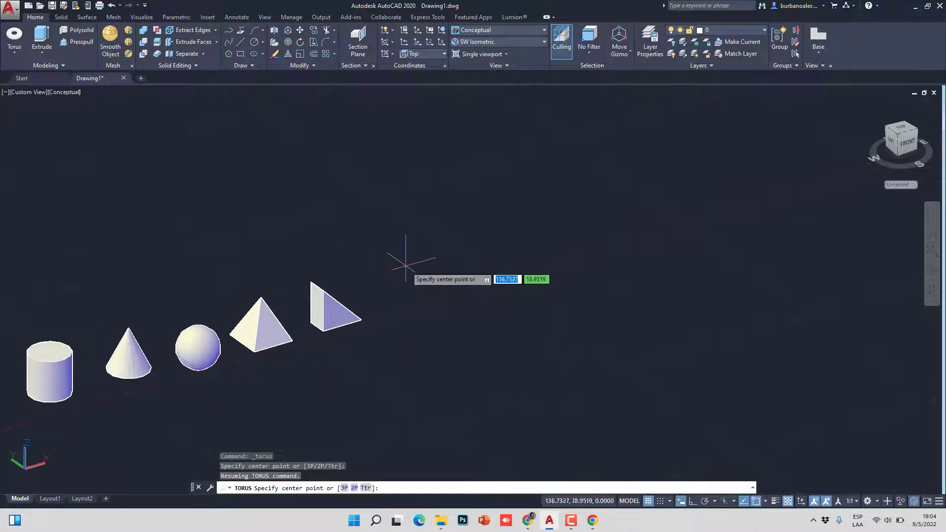
pyautogui.scroll(5, 397, 276)
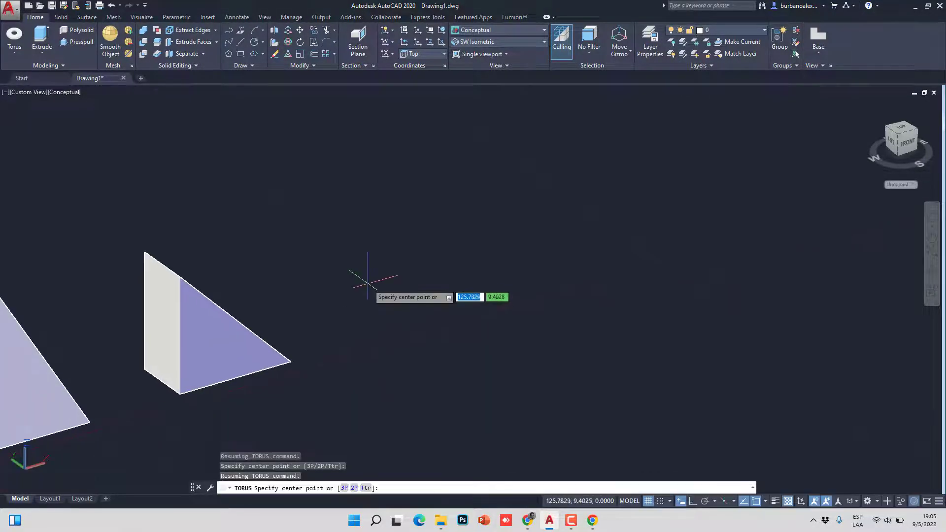
pyautogui.click(399, 296)
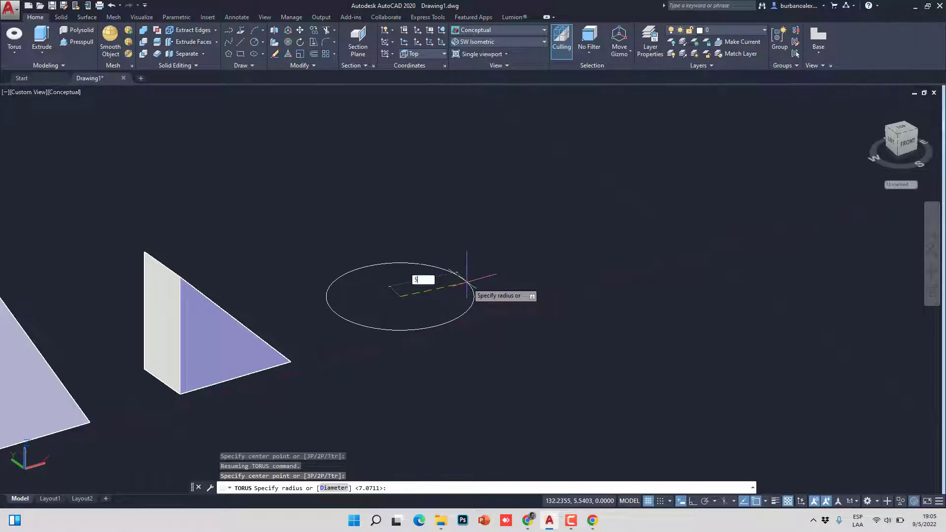
pyautogui.press('Return')
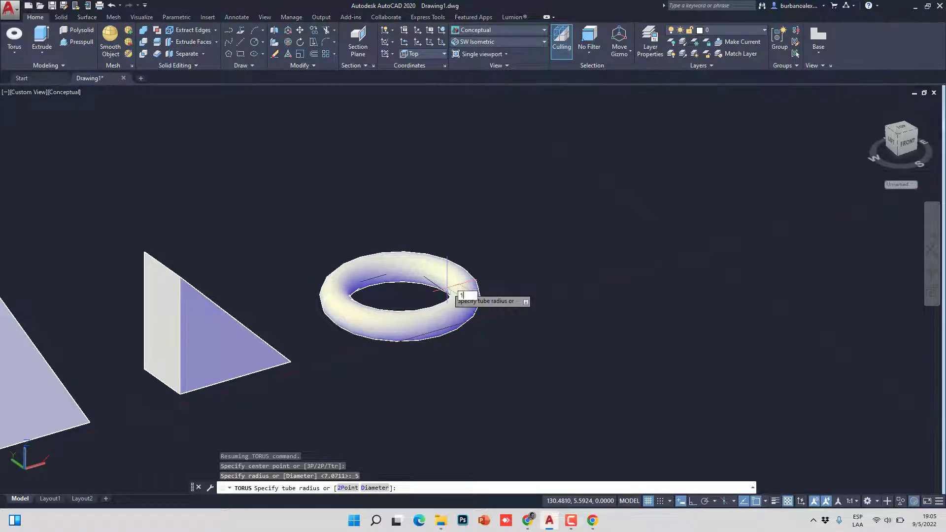
pyautogui.press('Return')
pyautogui.scroll(3, 440, 269)
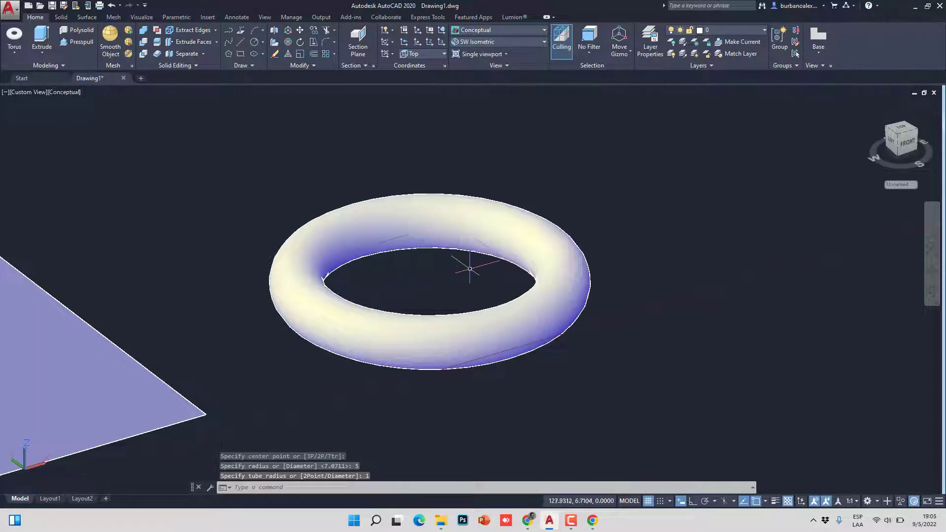
pyautogui.scroll(-2, 493, 271)
# Step: Orbit the complete row of solids to examine it from a high angle and from a lower front angle
pyautogui.click(932, 276)
pyautogui.moveTo(593, 269); pyautogui.dragTo(486, 268)
pyautogui.scroll(-5, 521, 268)
pyautogui.moveTo(488, 309); pyautogui.dragTo(659, 211, button='middle')
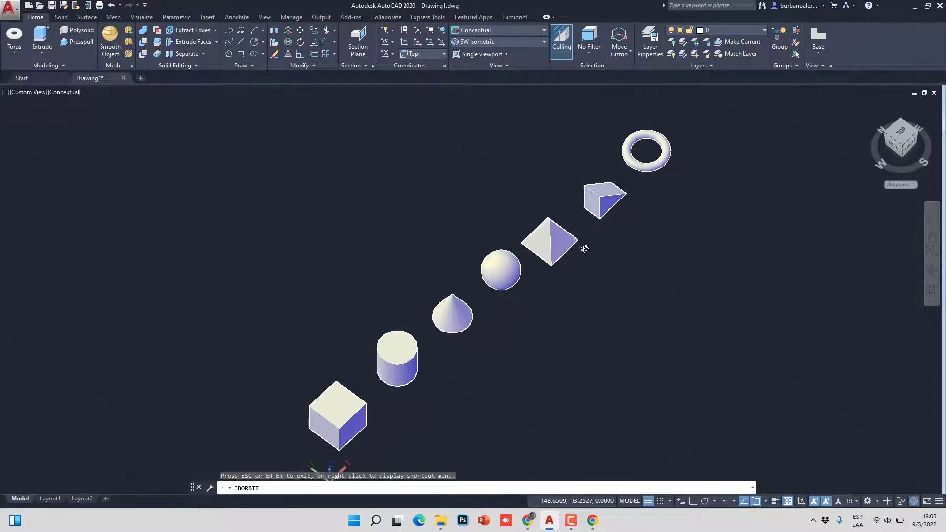
pyautogui.moveTo(590, 260); pyautogui.dragTo(513, 191)
pyautogui.rightClick(513, 191)
pyautogui.click(532, 199)
pyautogui.moveTo(517, 224); pyautogui.dragTo(517, 258, button='middle')
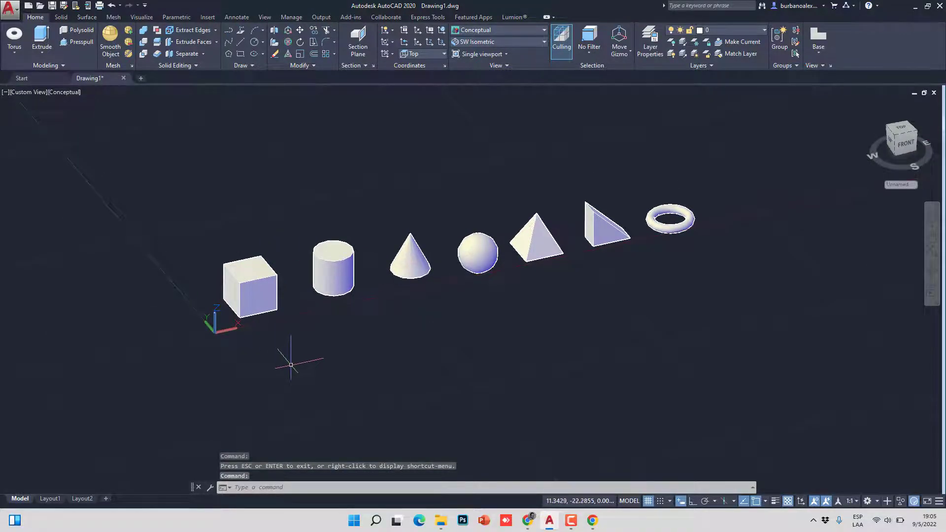
# Step: Stretch the box upward by 10 with the height grip on its top face
pyautogui.scroll(2, 264, 333)
pyautogui.scroll(1, 257, 323)
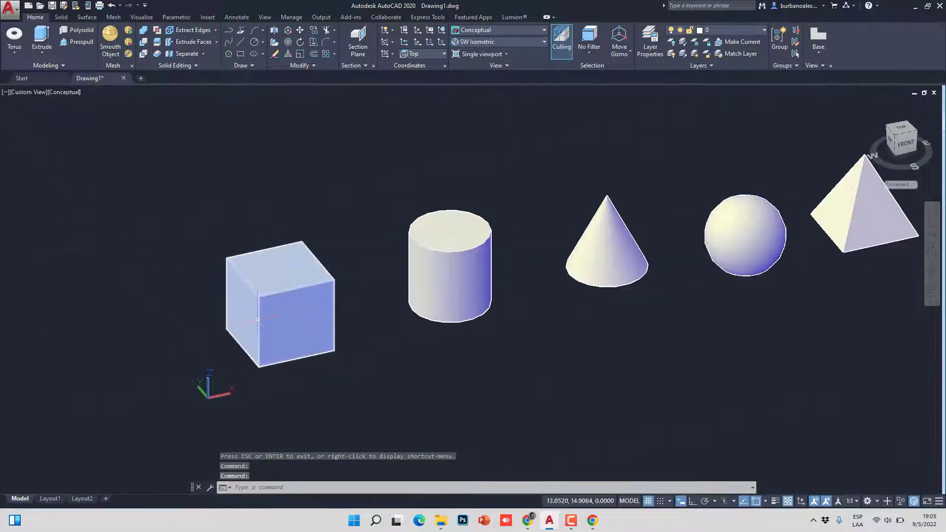
pyautogui.scroll(-2, 257, 318)
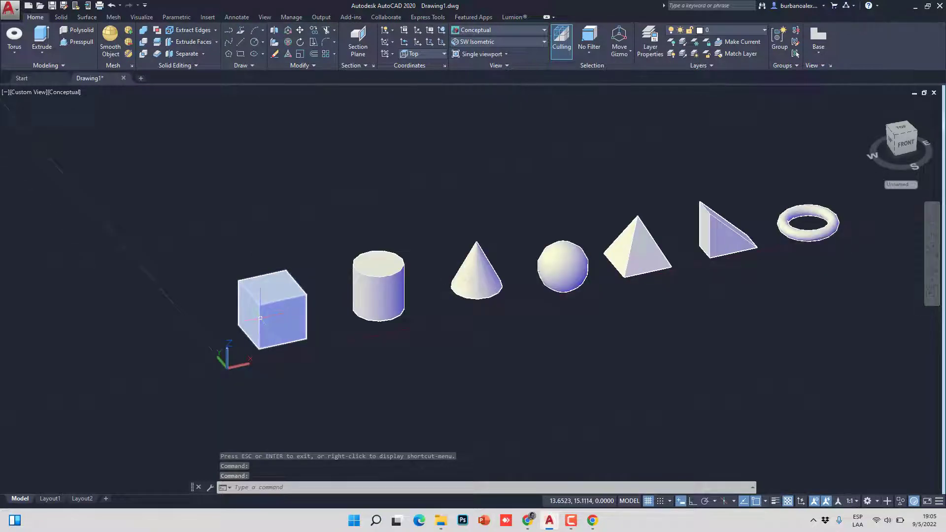
pyautogui.scroll(2, 250, 318)
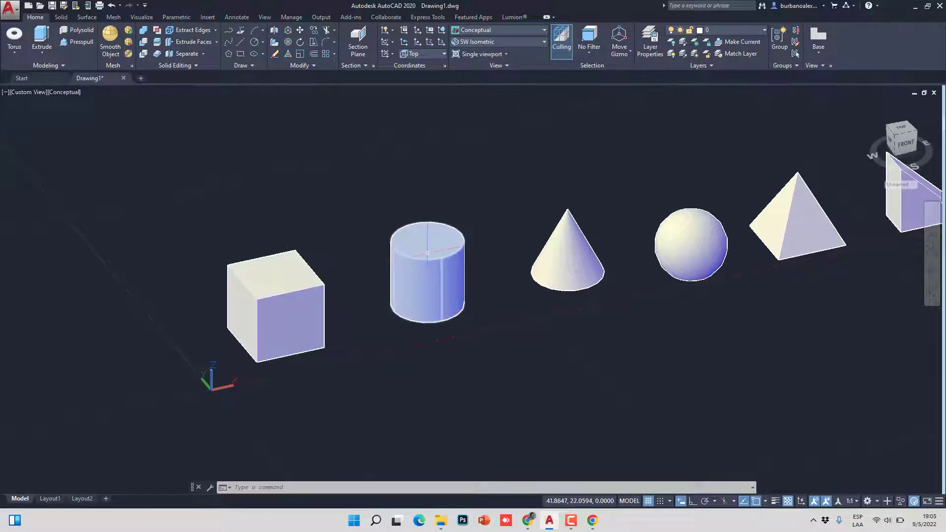
pyautogui.click(292, 276)
pyautogui.scroll(2, 286, 288)
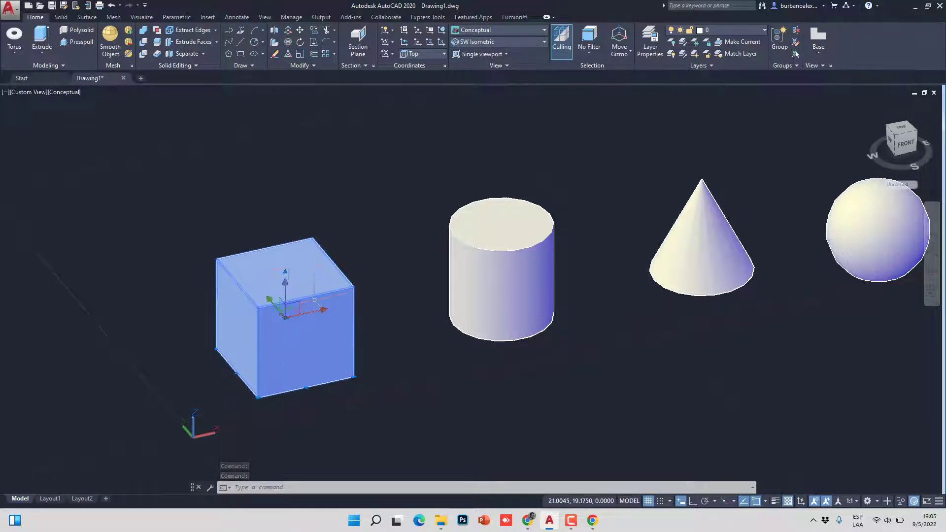
pyautogui.press('Escape')
pyautogui.click(312, 315)
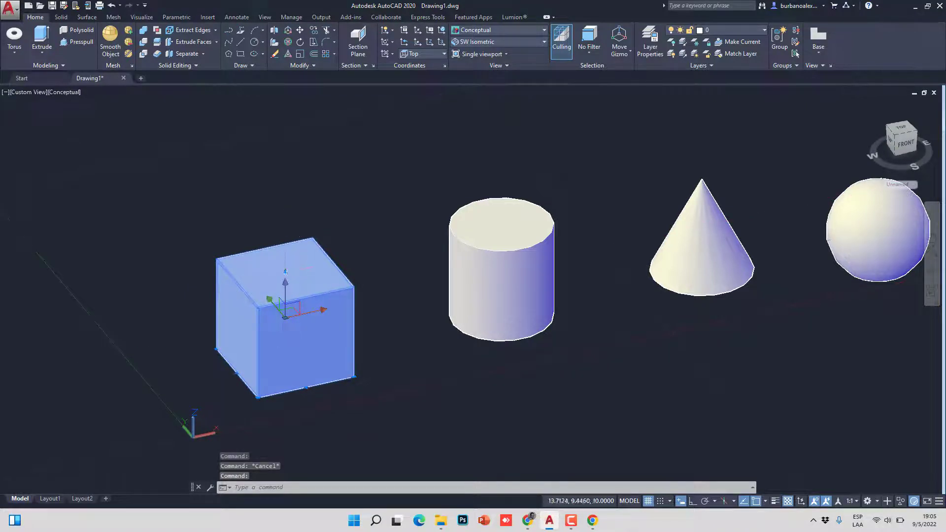
pyautogui.click(284, 272)
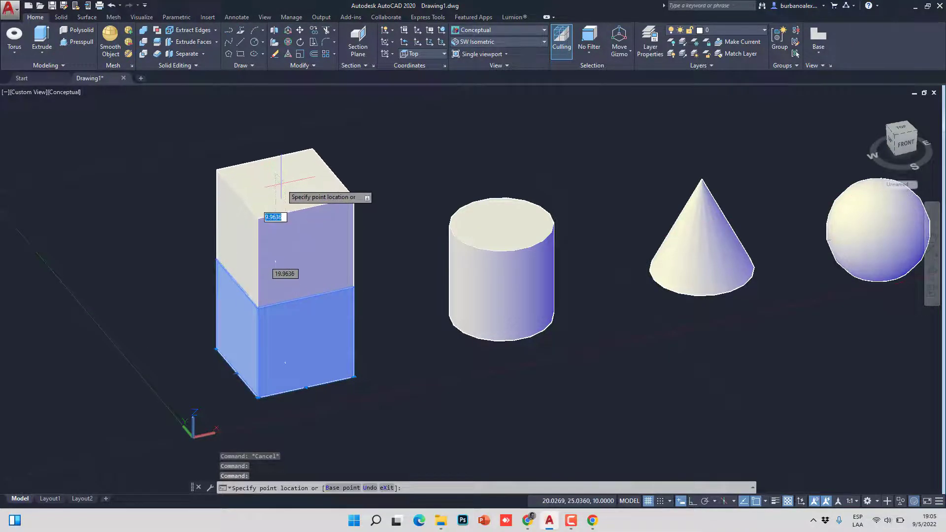
pyautogui.write('10')
pyautogui.press('Return')
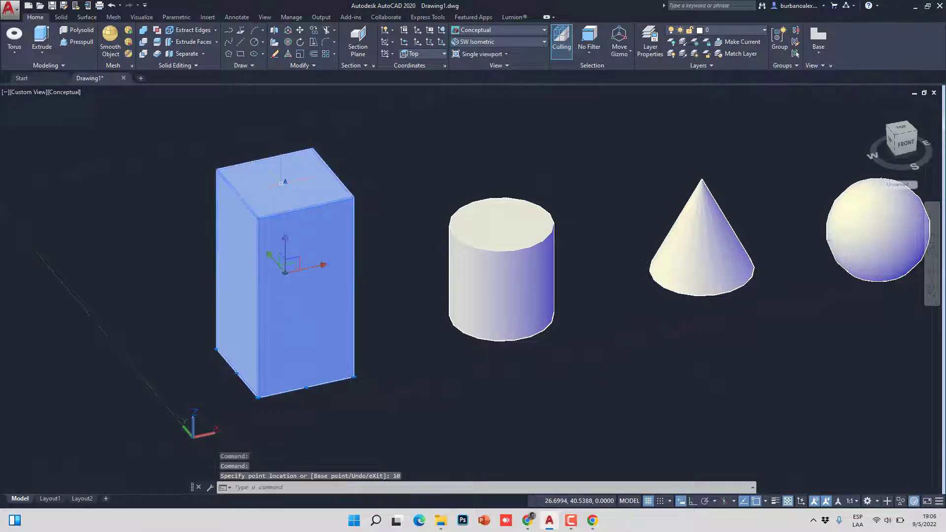
pyautogui.press('Escape')
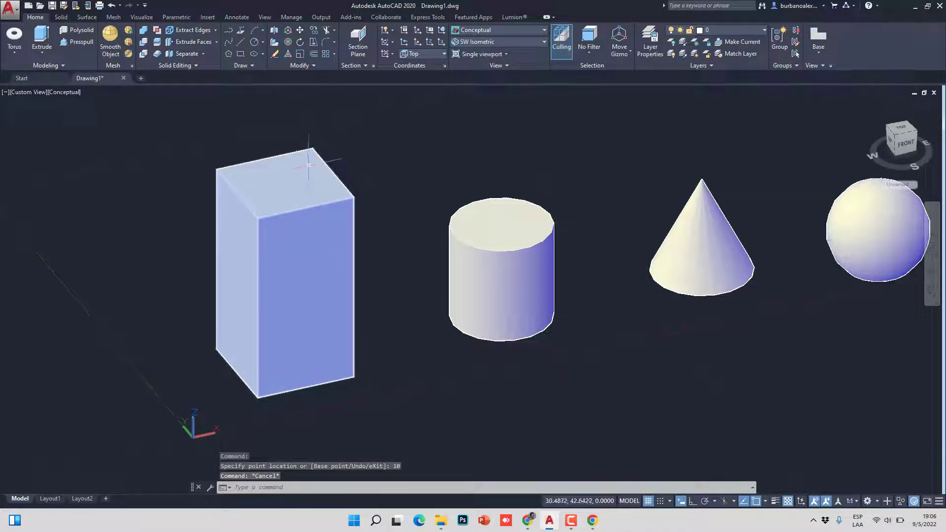
# Step: Stretch the cylinder upward by 10 with the height grip on its top face
pyautogui.click(508, 212)
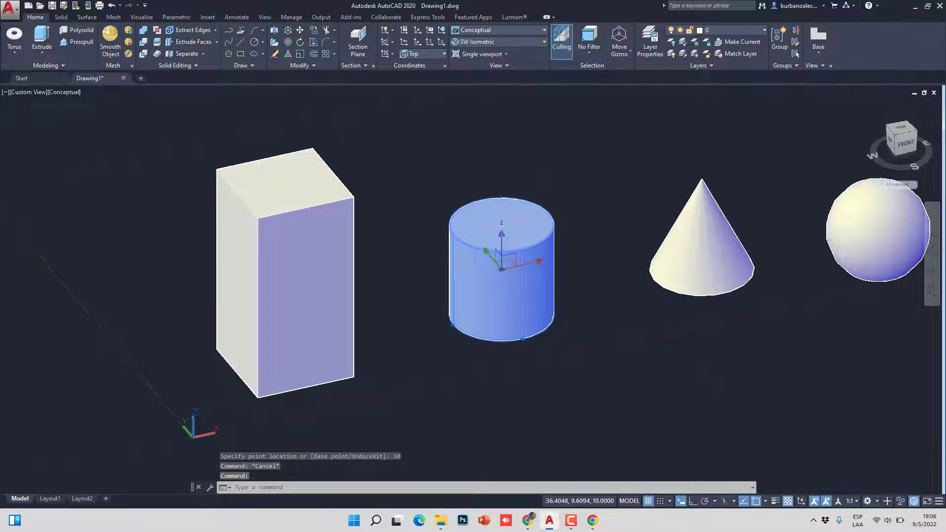
pyautogui.click(502, 224)
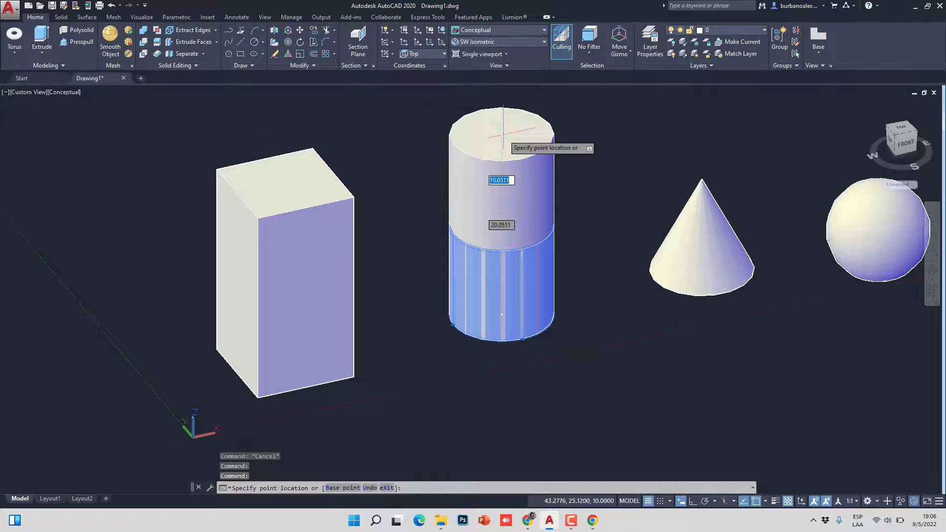
pyautogui.write('10')
pyautogui.press('Return')
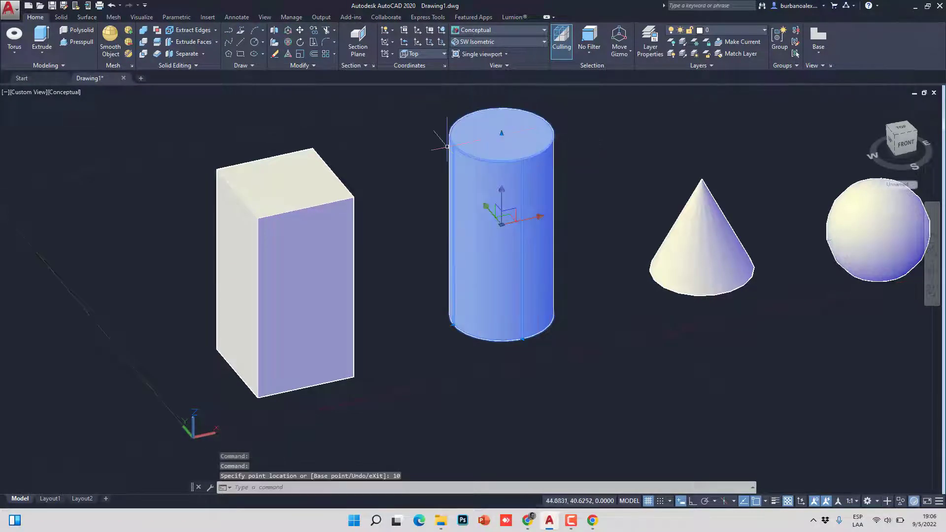
pyautogui.press('Escape')
# Step: Try to widen the pyramid's base with the grip at the midpoint of its front base edge
pyautogui.scroll(-5, 405, 182)
pyautogui.scroll(3, 422, 194)
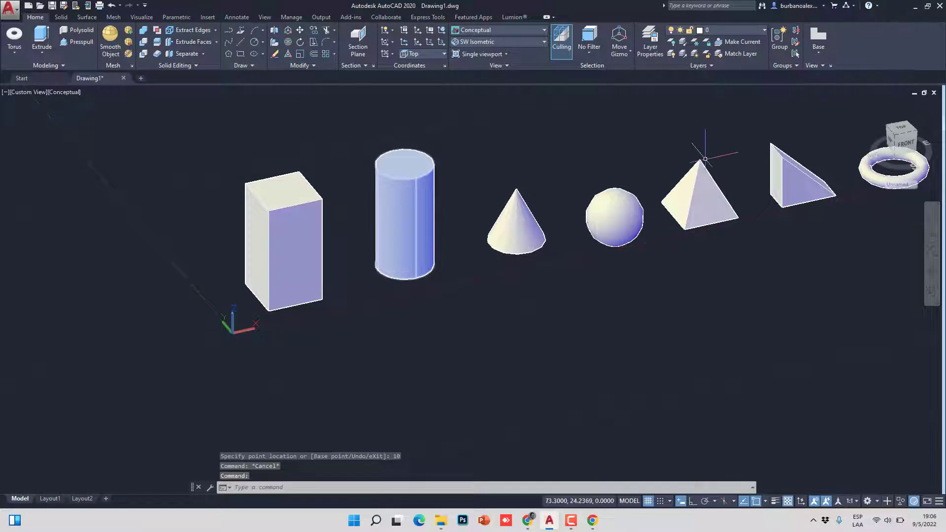
pyautogui.click(727, 162)
pyautogui.click(691, 199)
pyautogui.scroll(3, 691, 199)
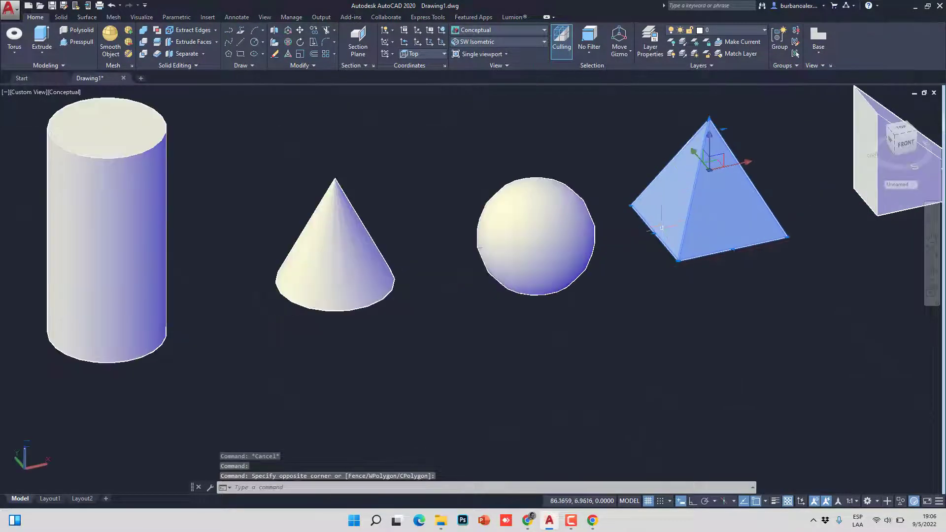
pyautogui.click(734, 249)
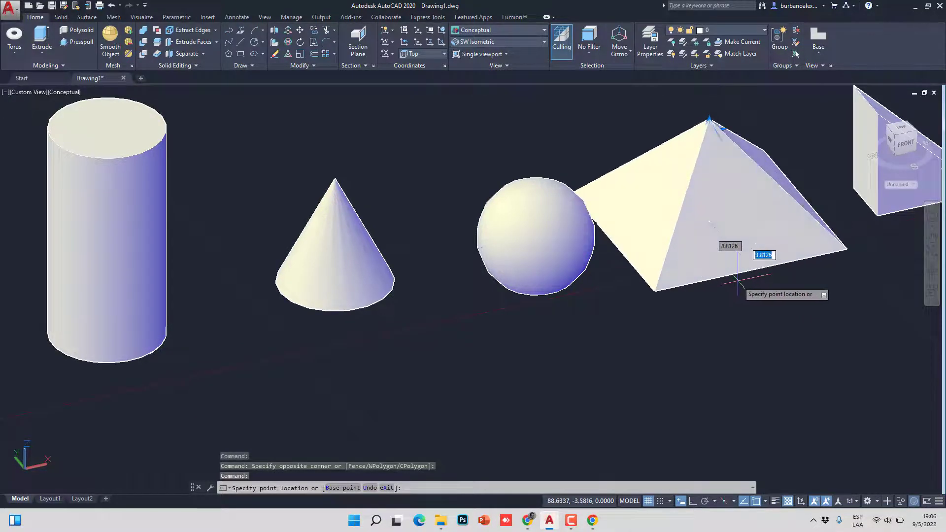
pyautogui.press('Escape')
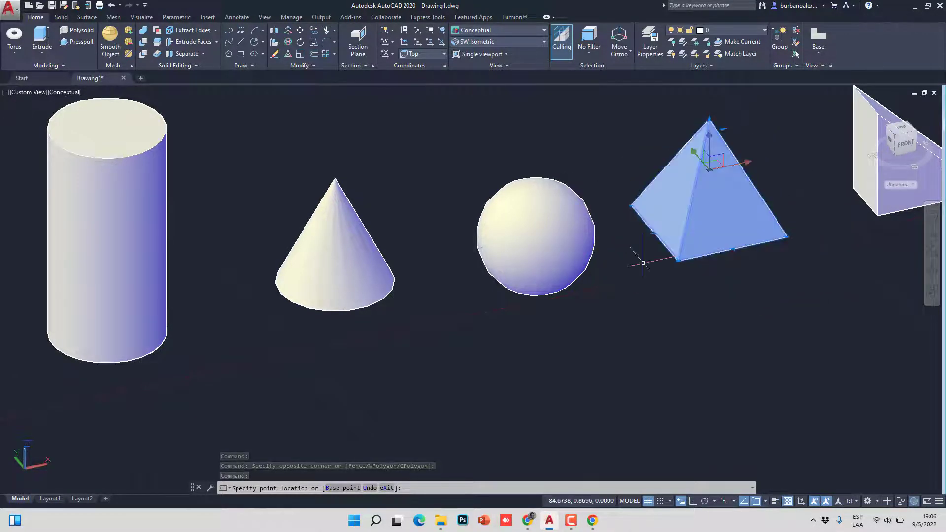
pyautogui.press('Escape')
pyautogui.press('Escape')
# Step: Try to enlarge the sphere with the radius grip on its side
pyautogui.click(552, 247)
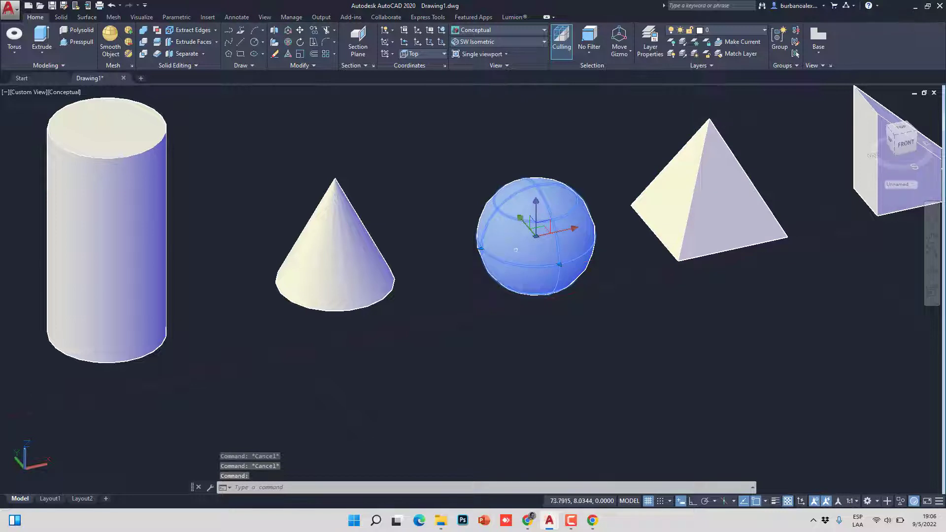
pyautogui.click(477, 247)
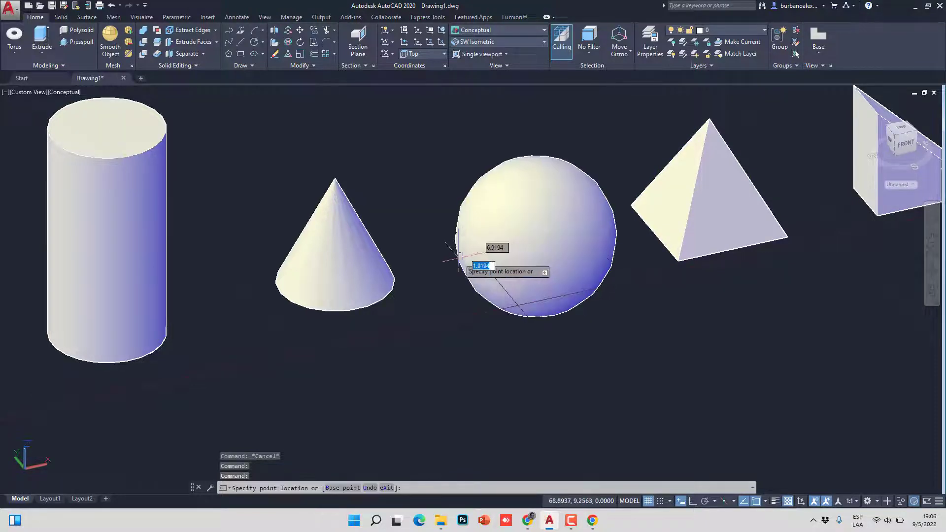
pyautogui.press('Escape')
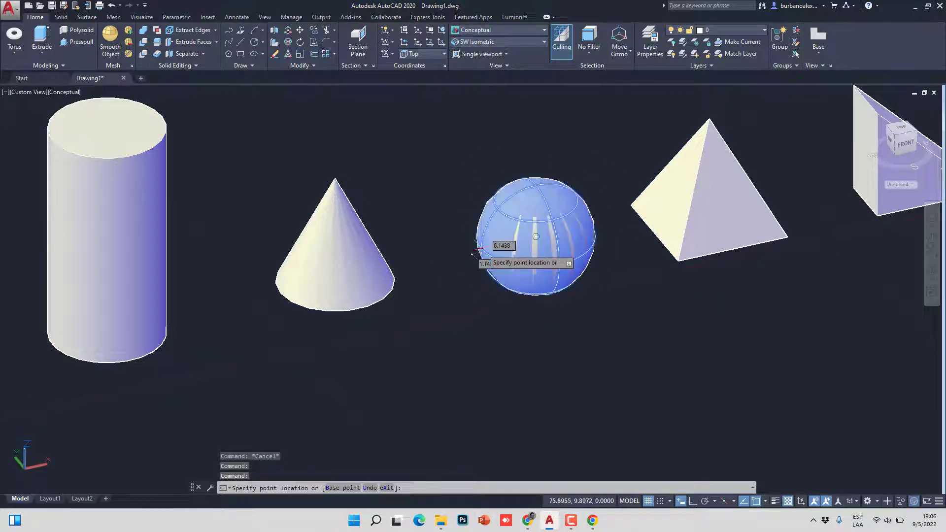
pyautogui.click(468, 245)
pyautogui.press('Escape')
pyautogui.press('Escape')
# Step: Try to raise the cone's apex with its height grip
pyautogui.click(382, 271)
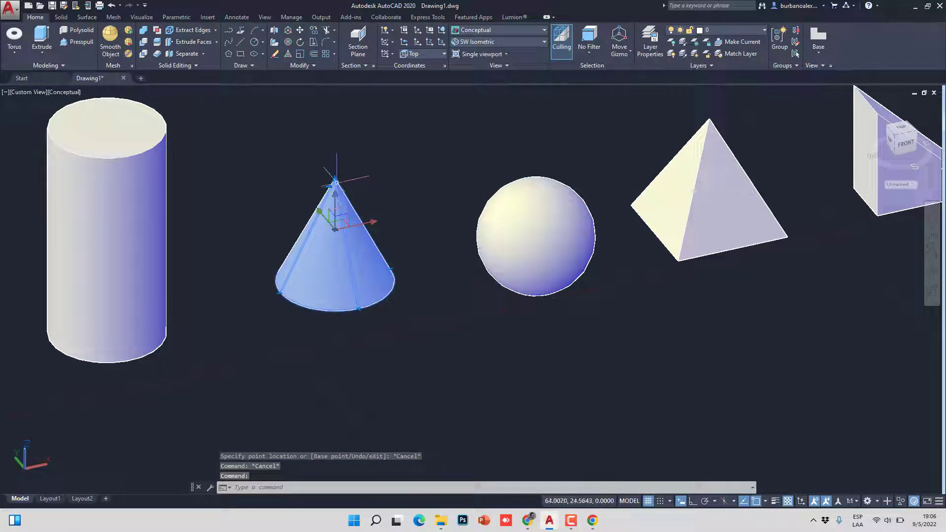
pyautogui.click(335, 179)
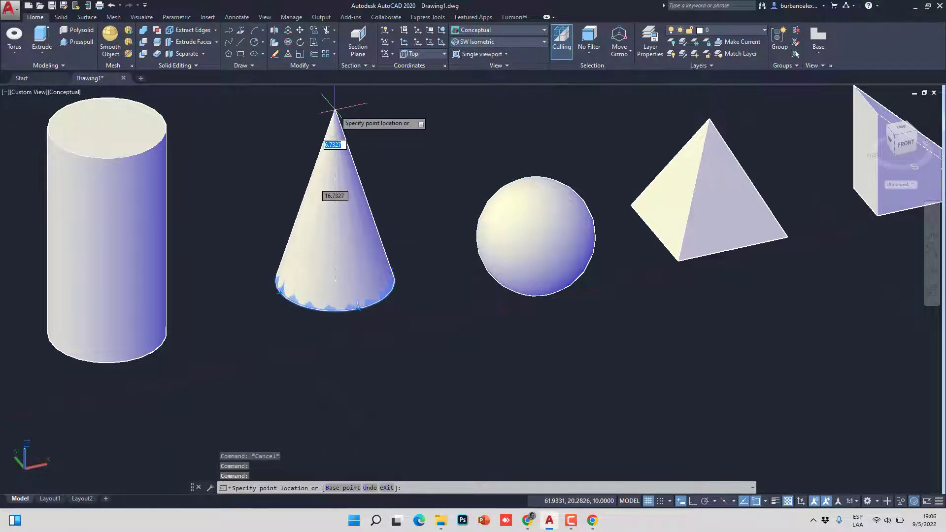
pyautogui.press('Escape')
pyautogui.press('Escape')
# Step: Shorten the cylinder by .1 with the height grip on its top face
pyautogui.scroll(-2, 415, 217)
pyautogui.moveTo(217, 255); pyautogui.dragTo(320, 256, button='middle')
pyautogui.click(307, 232)
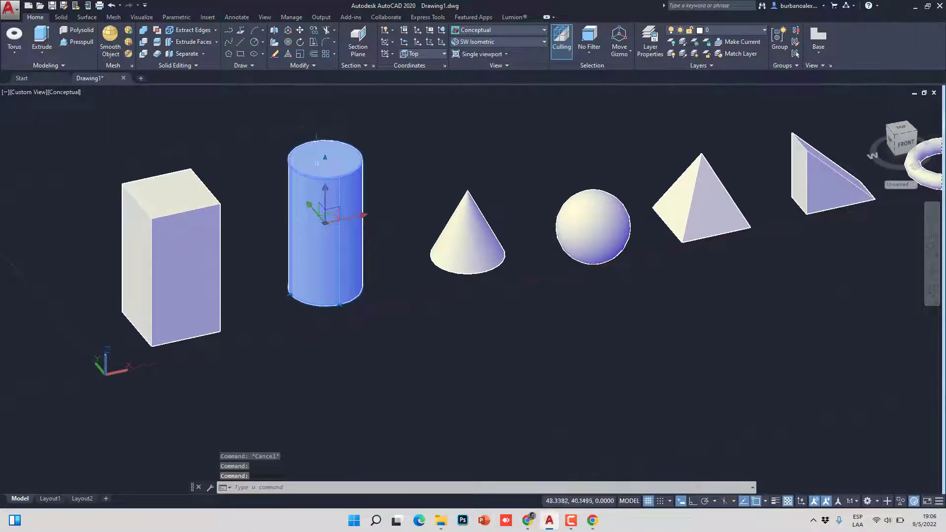
pyautogui.click(325, 158)
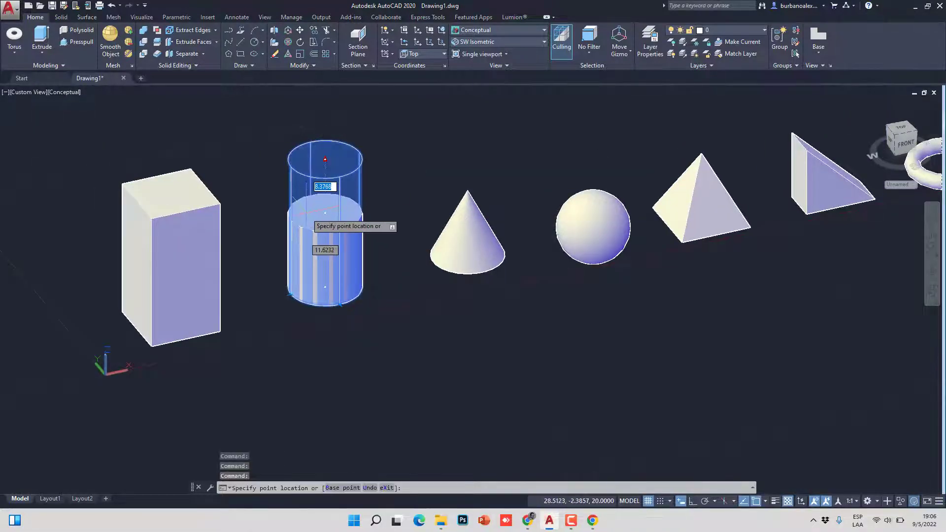
pyautogui.press('Return')
pyautogui.click(249, 206)
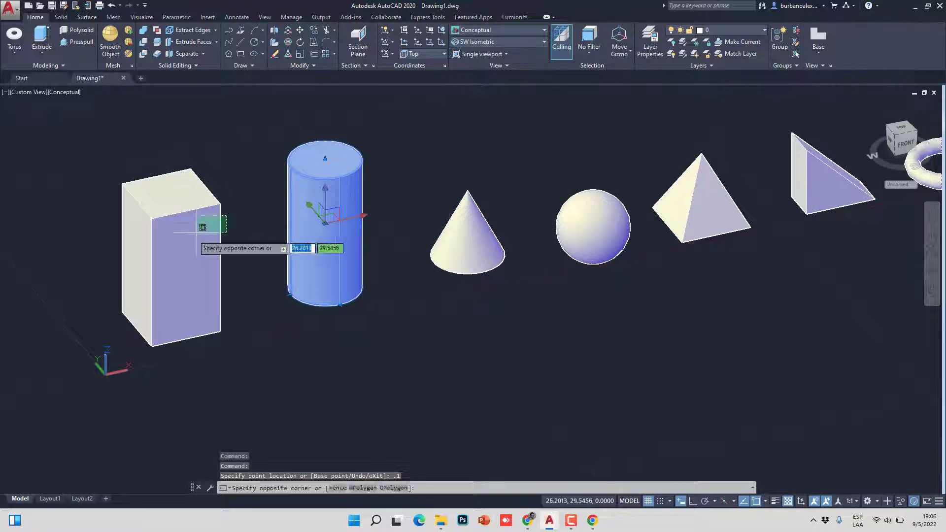
pyautogui.click(170, 191)
pyautogui.click(171, 192)
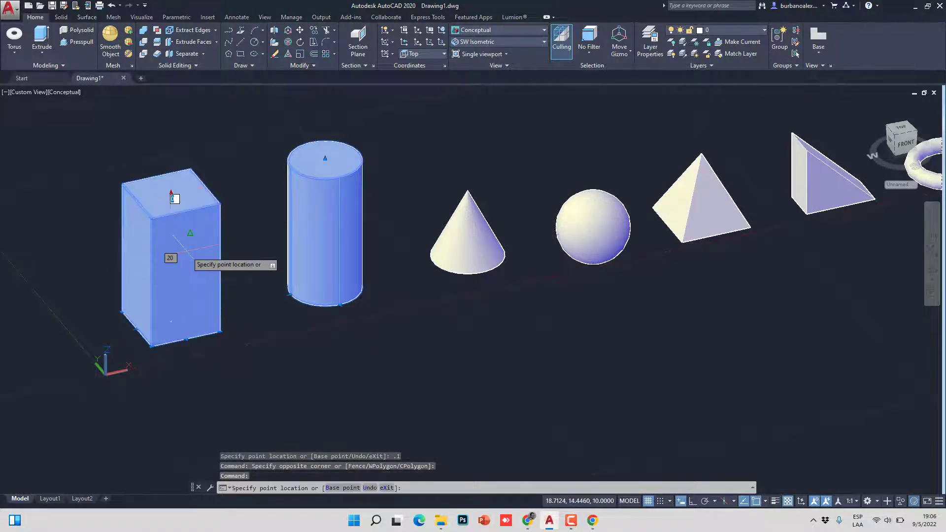
pyautogui.press('Escape')
pyautogui.press('Escape')
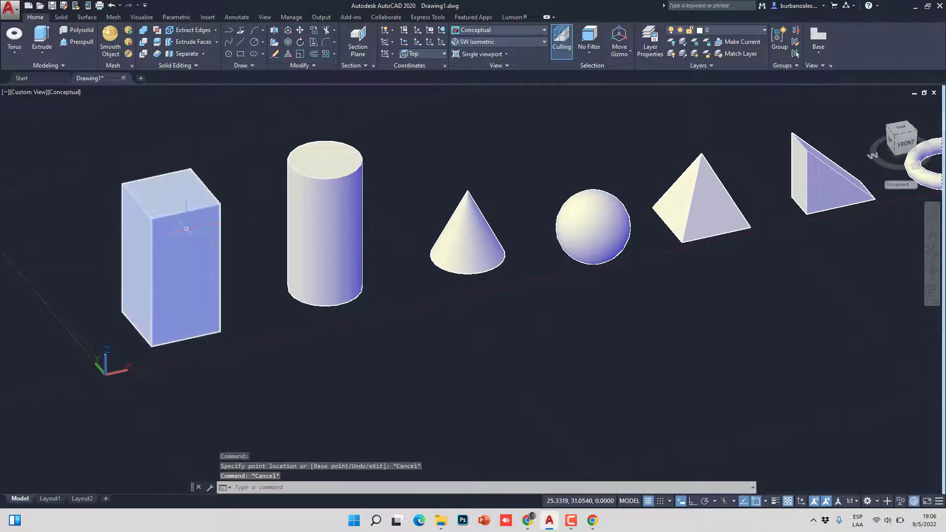
# Step: Try to shorten the box by 10 with the height grip on its top face, and undo the change
pyautogui.moveTo(190, 218)
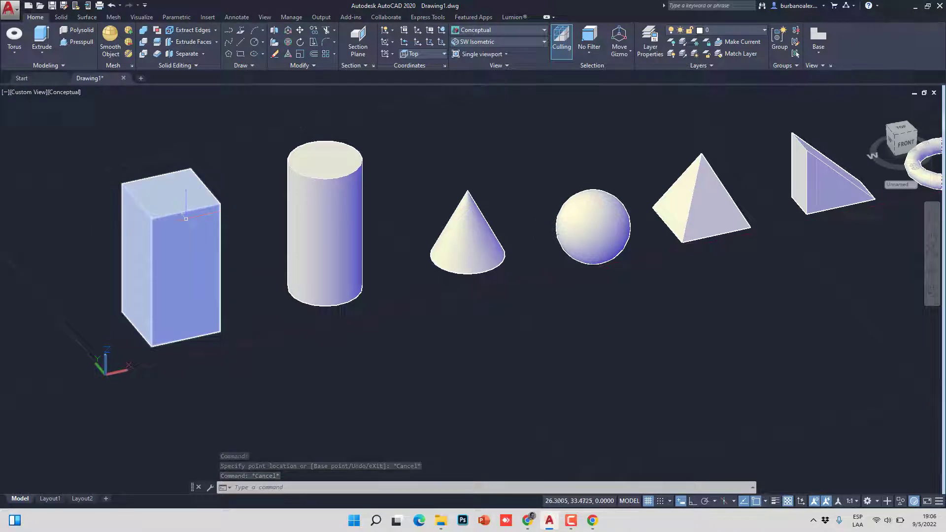
pyautogui.click(188, 219)
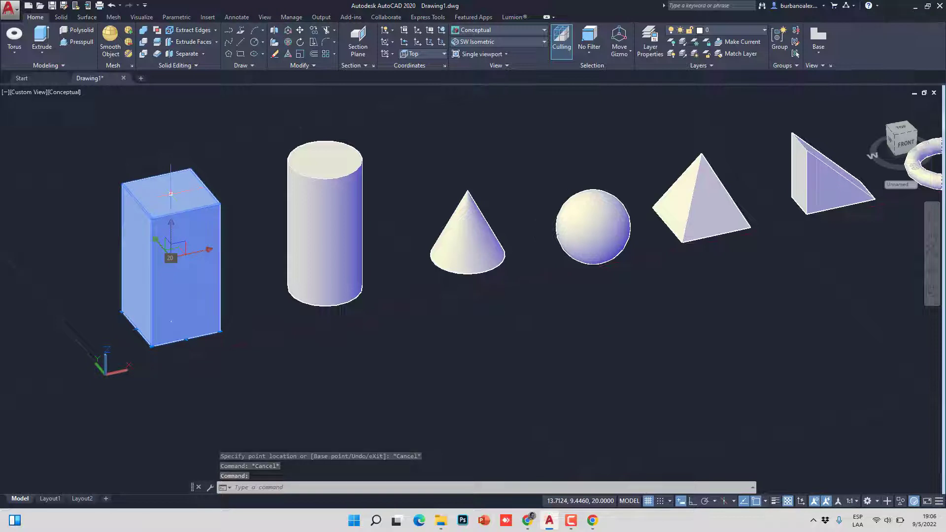
pyautogui.click(171, 232)
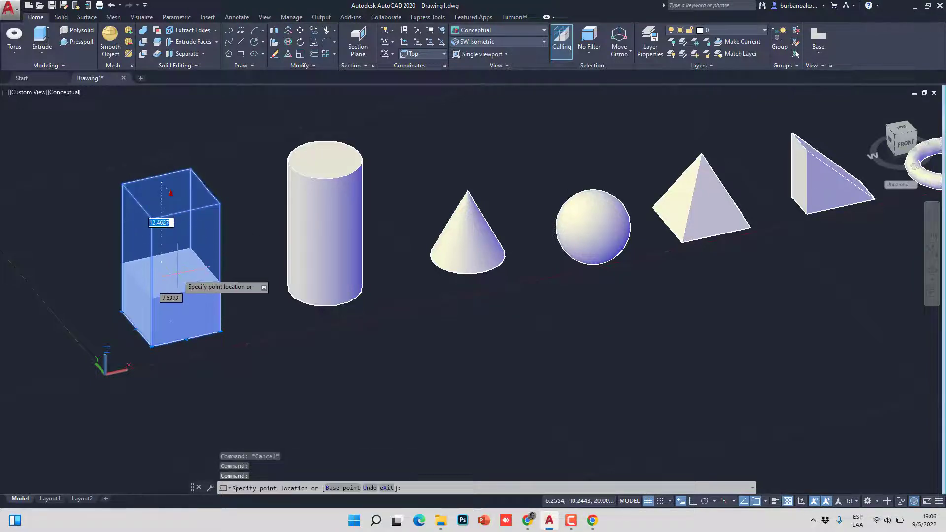
pyautogui.write('10')
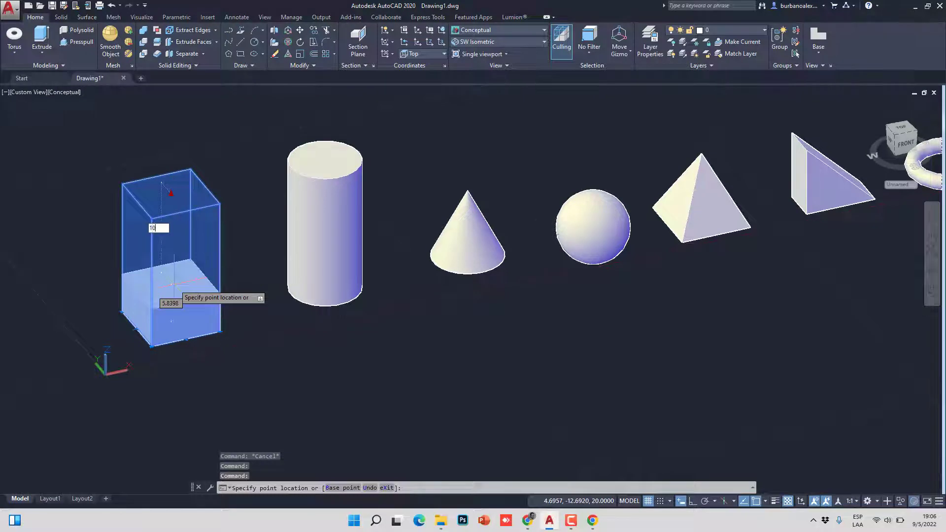
pyautogui.press('Return')
pyautogui.click(340, 301)
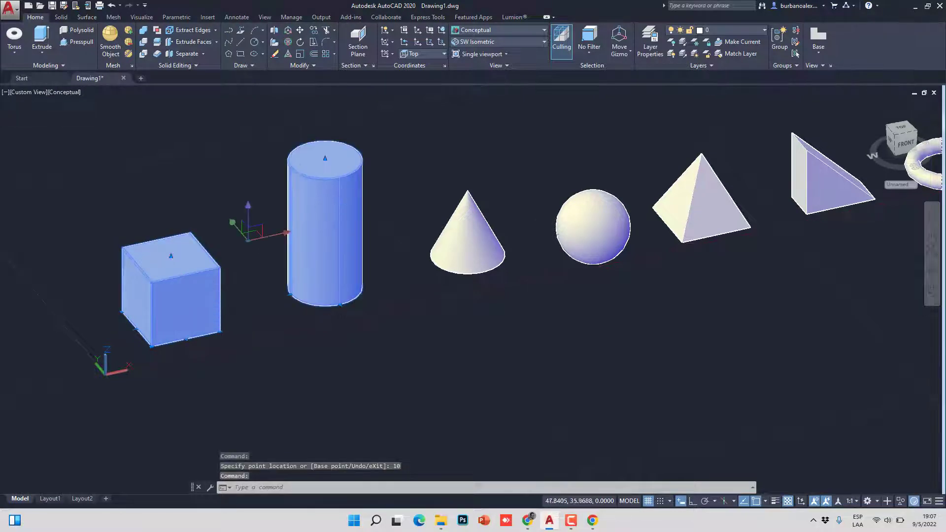
pyautogui.hotkey('ctrl', 'z')
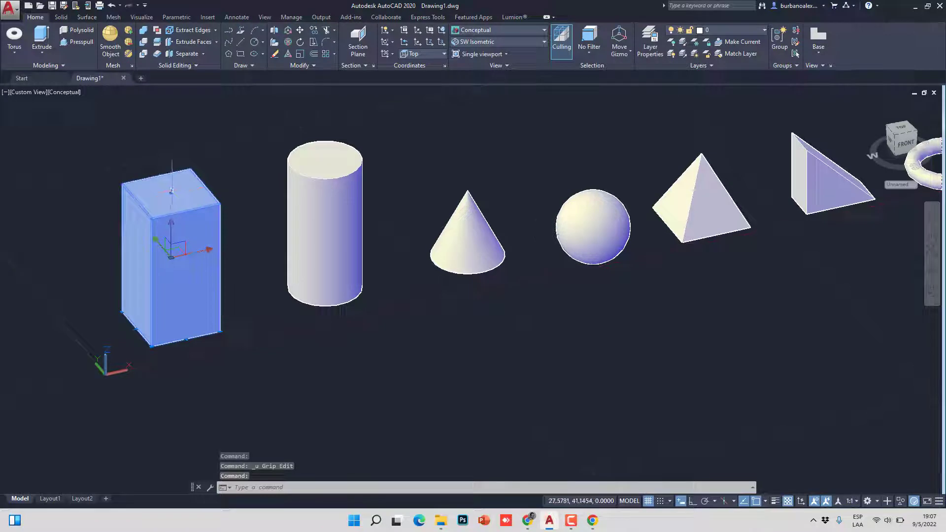
# Step: Lower the box's top to the midpoint of its vertical edge with the height grip
pyautogui.click(171, 192)
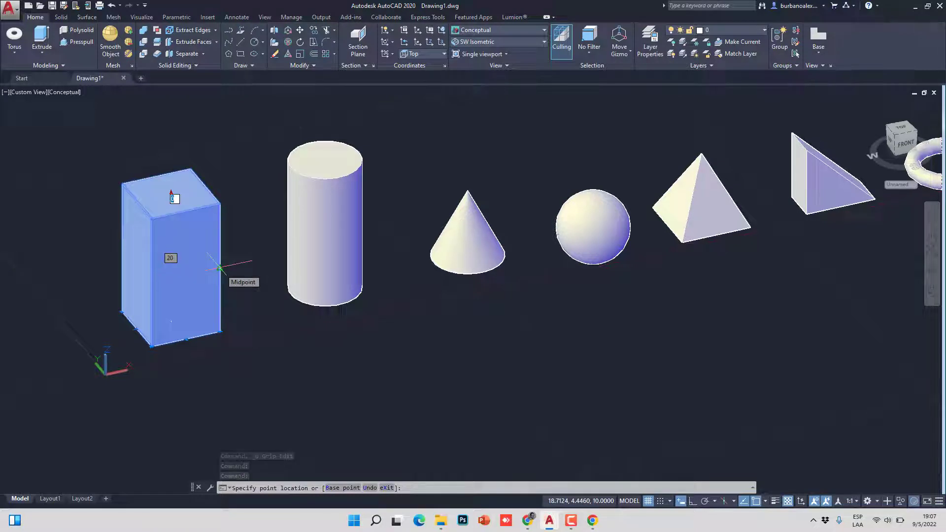
pyautogui.click(220, 268)
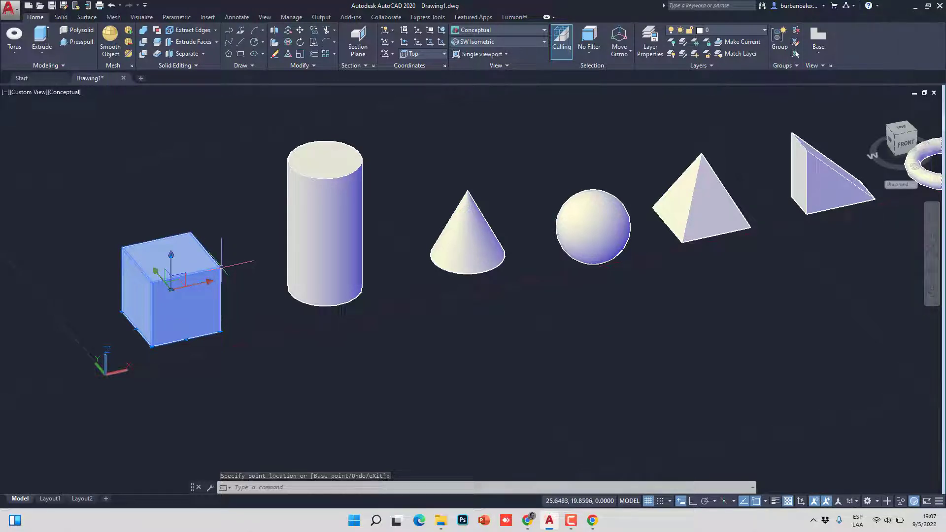
pyautogui.press('Escape')
pyautogui.press('Escape')
# Step: Shorten the cylinder by 10 with the height grip on its top face
pyautogui.click(318, 162)
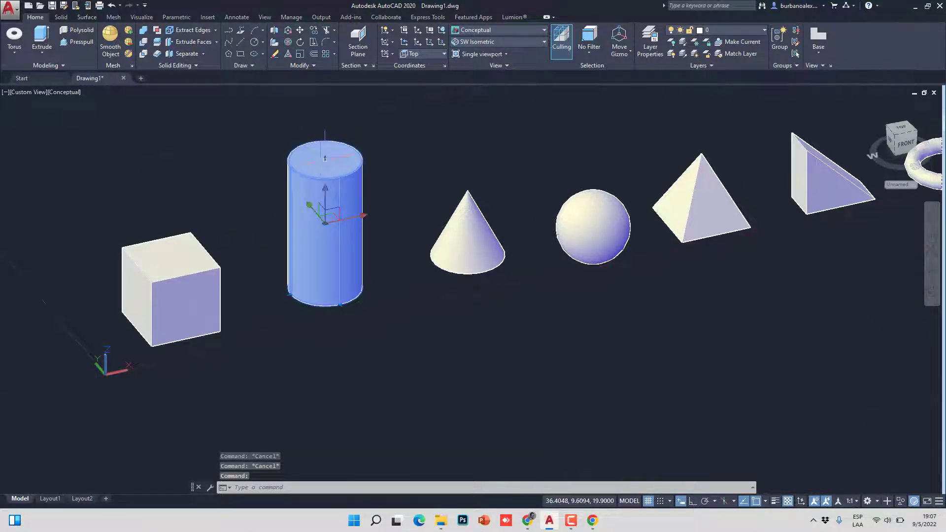
pyautogui.click(325, 159)
pyautogui.write('10')
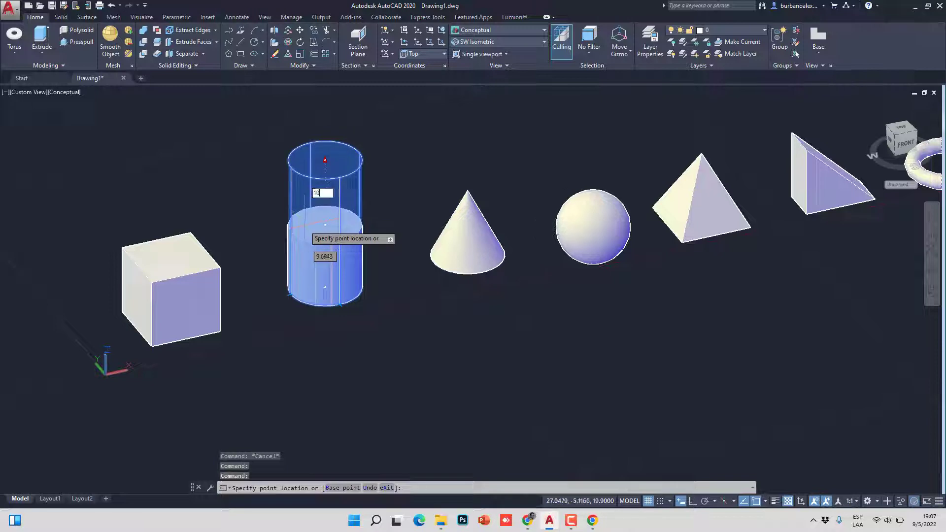
pyautogui.press('Return')
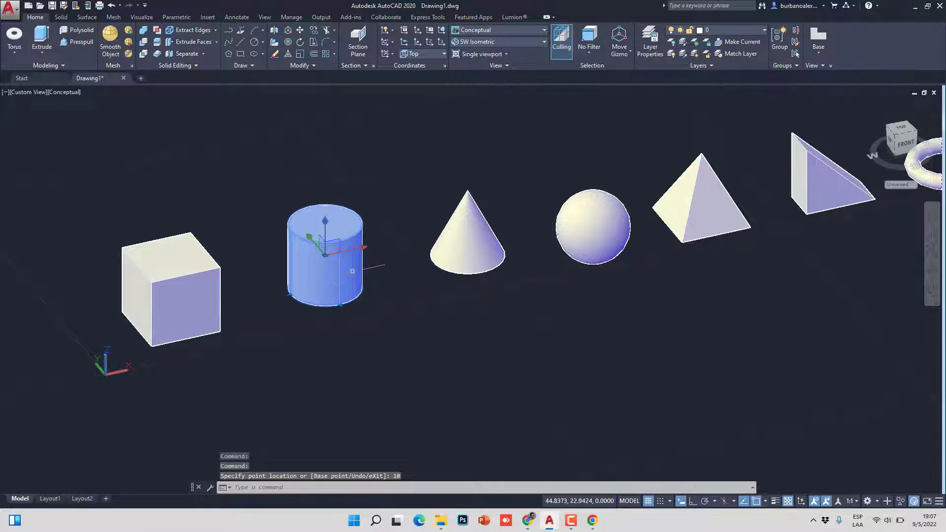
pyautogui.press('Escape')
pyautogui.press('Escape')
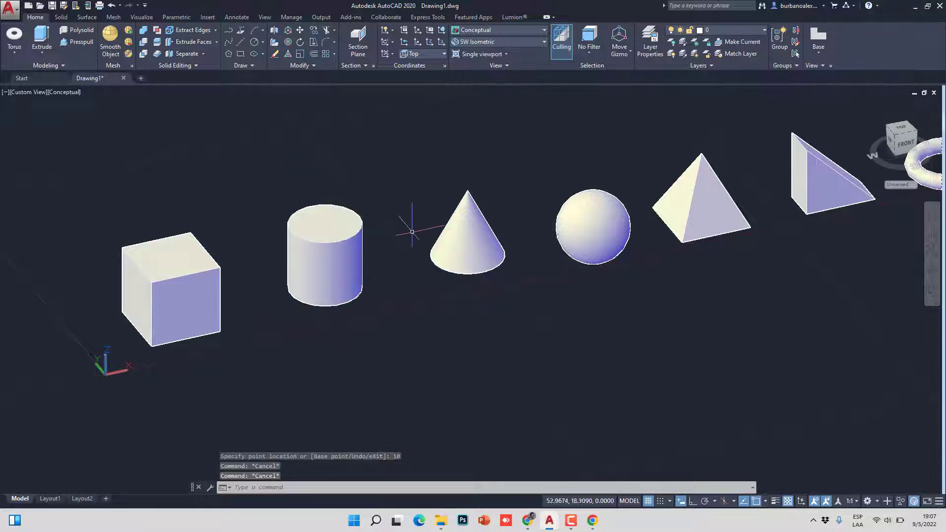
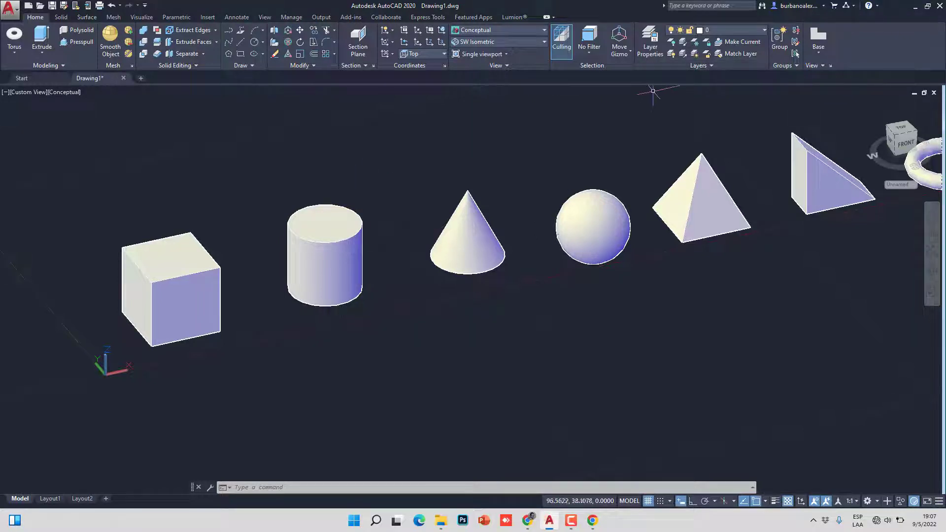
pyautogui.click(568, 173)
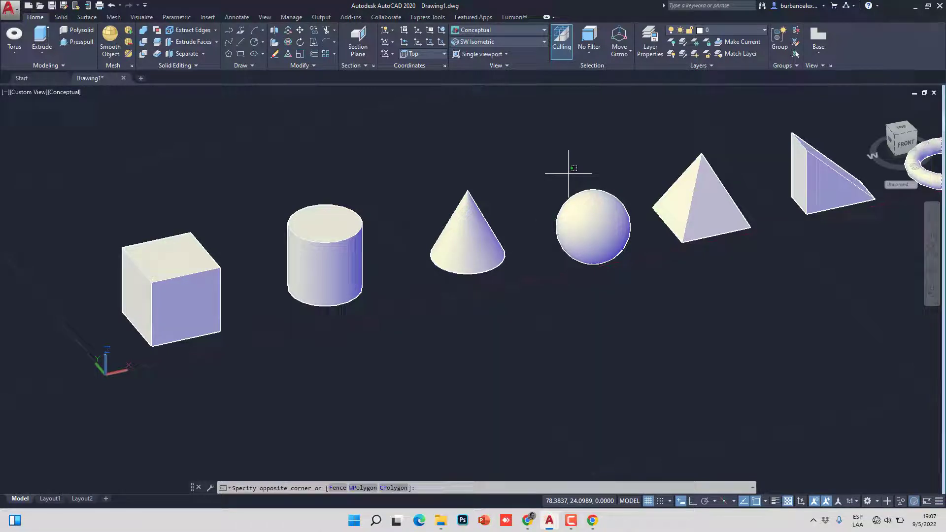
pyautogui.click(668, 152)
pyautogui.click(670, 152)
pyautogui.press('Escape')
pyautogui.press('Escape')
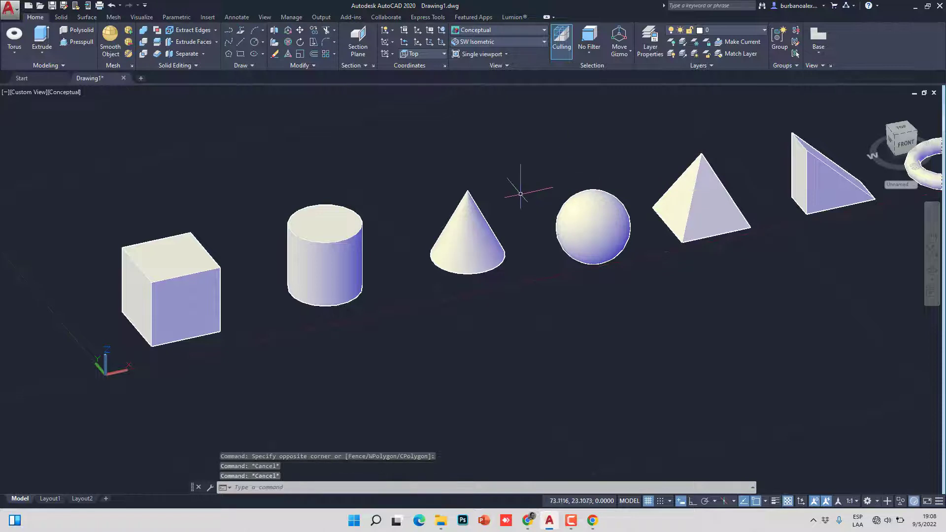
pyautogui.scroll(-5, 408, 215)
pyautogui.scroll(4, 331, 203)
pyautogui.scroll(3, 439, 274)
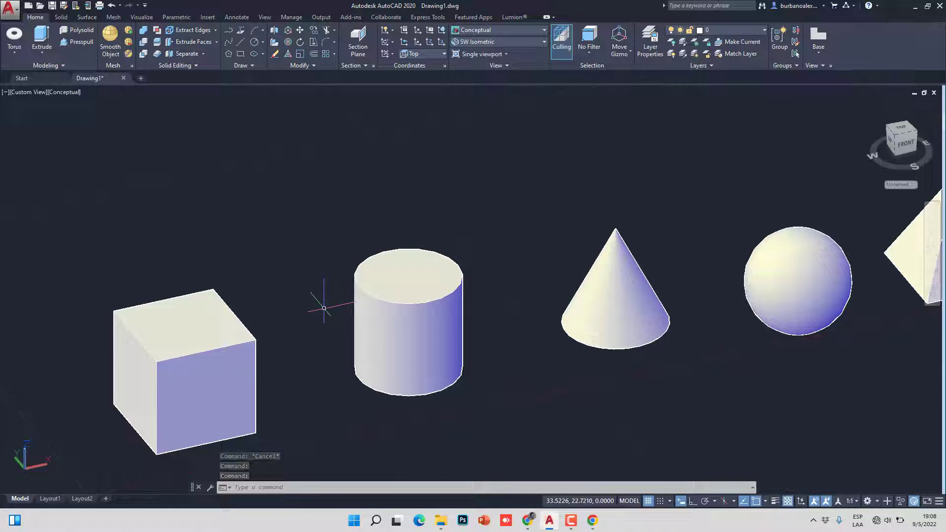
pyautogui.scroll(-4, 306, 295)
pyautogui.scroll(5, 348, 275)
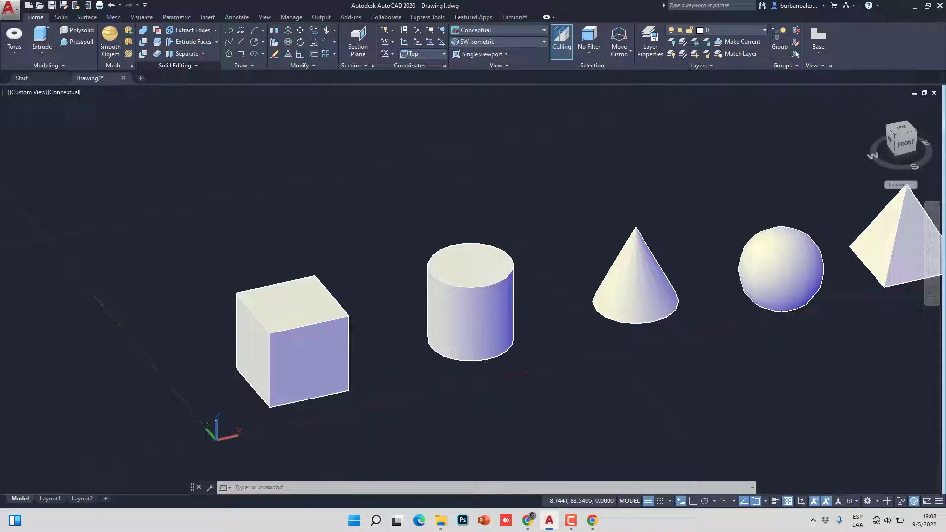
# Step: Copy the cylinder from the center of its top face to the box's nearest top corner so the two solids overlap
pyautogui.click(465, 286)
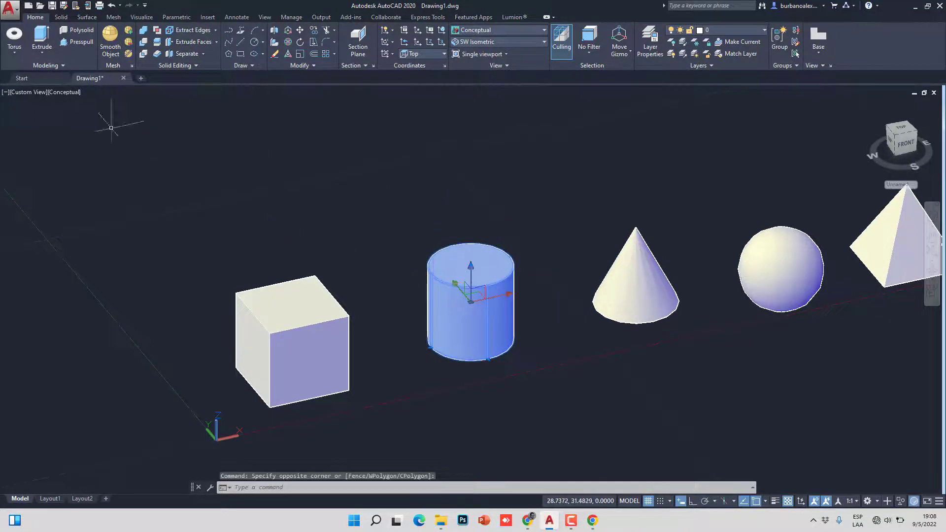
pyautogui.press('Escape')
pyautogui.click(313, 30)
pyautogui.click(593, 252)
pyautogui.click(471, 304)
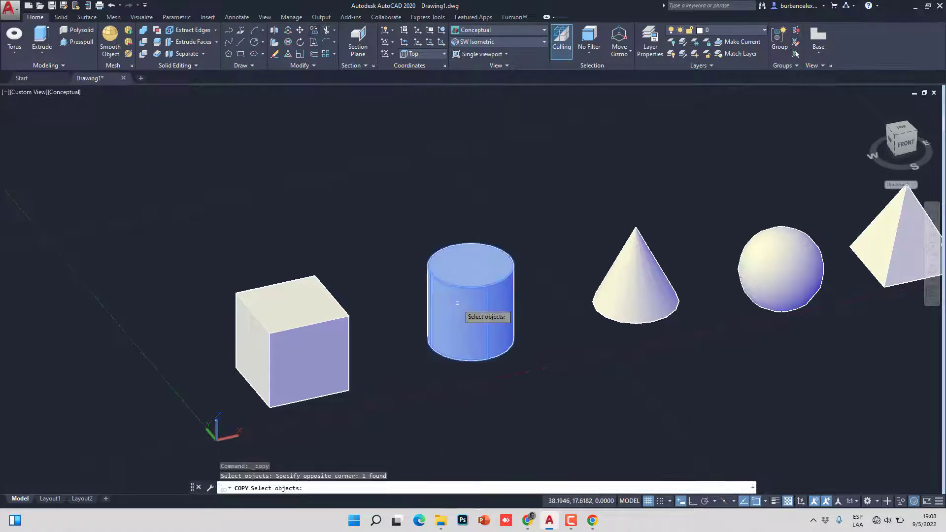
pyautogui.press('Return')
pyautogui.click(470, 265)
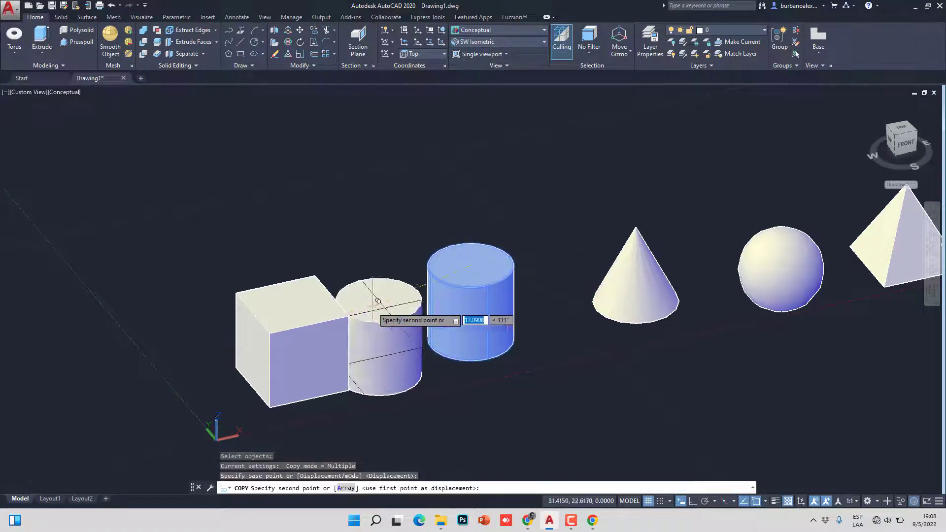
pyautogui.click(349, 316)
pyautogui.press('Escape')
# Step: Place the cylinder copy with its top-face center on the box's nearest top corner and finish copying
pyautogui.scroll(3, 335, 341)
pyautogui.click(355, 328)
pyautogui.click(402, 365)
pyautogui.press('Escape')
# Step: Select the box and the overlapping cylinder in turn to check whether they are still separate solids
pyautogui.click(348, 309)
pyautogui.click(259, 300)
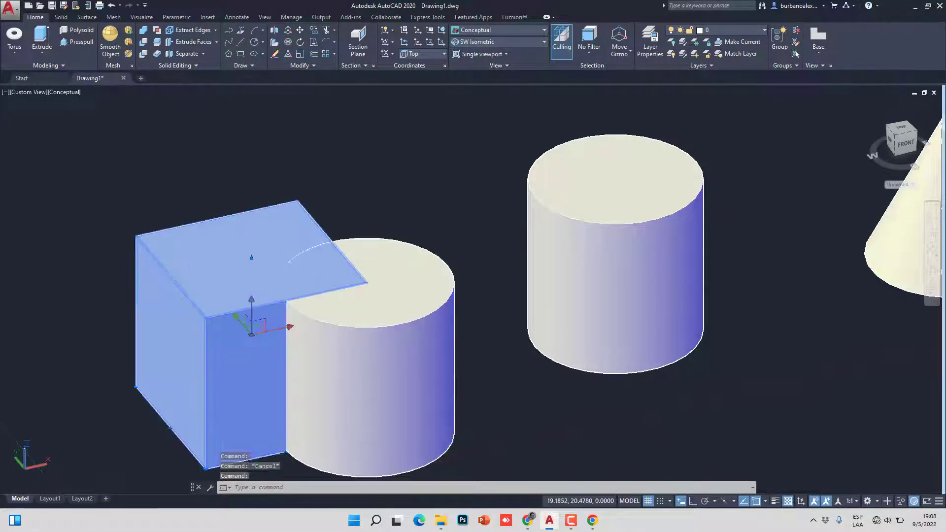
pyautogui.press('Escape')
pyautogui.click(259, 300)
pyautogui.press('Escape')
pyautogui.click(367, 279)
pyautogui.click(360, 344)
pyautogui.press('Escape')
pyautogui.click(341, 302)
pyautogui.press('Escape')
pyautogui.click(256, 296)
pyautogui.click(346, 311)
# Step: Copy the box to a clear spot behind the overlapping solids, with Ortho turned on
pyautogui.scroll(-8, 346, 310)
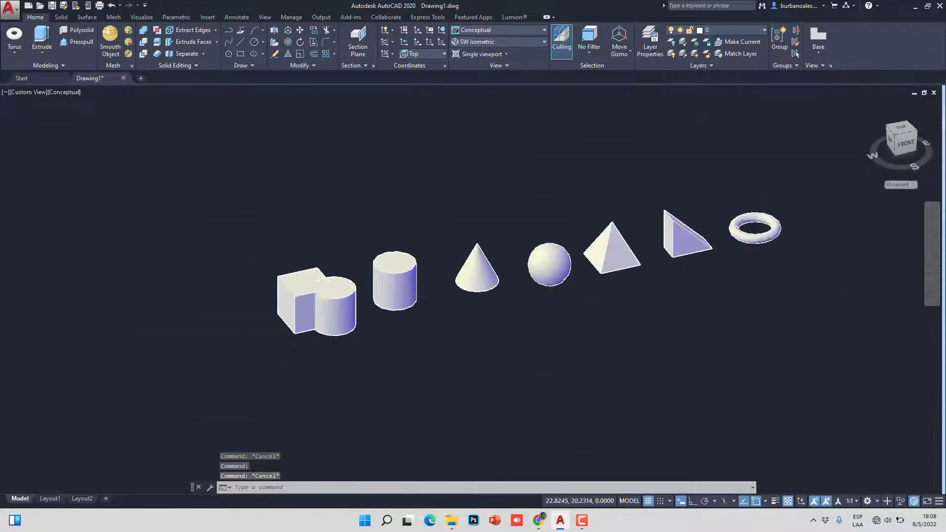
pyautogui.write('co')
pyautogui.press('Return')
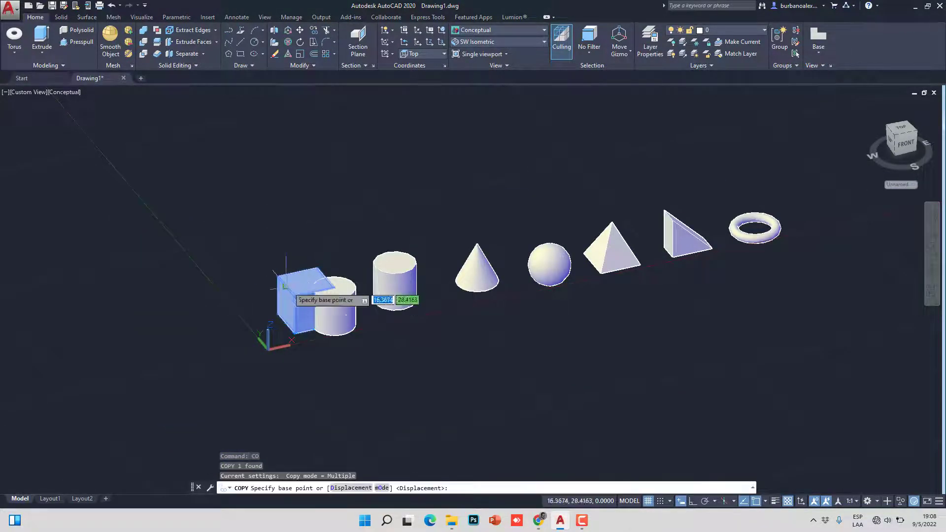
pyautogui.click(300, 329)
pyautogui.press('F8')
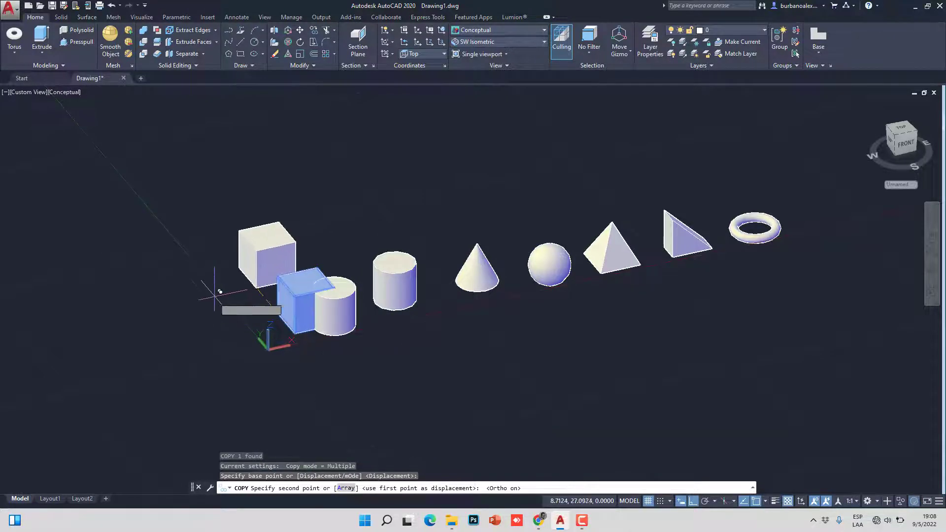
pyautogui.click(246, 279)
pyautogui.press('Escape')
# Step: Stretch the overlapping cylinder upward with its top-face height grip to about one and a half times its height
pyautogui.scroll(3, 281, 277)
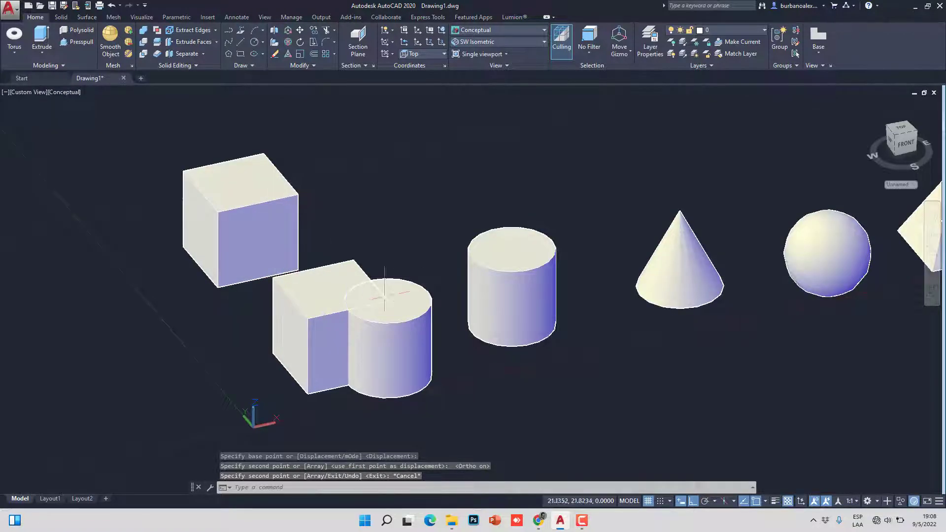
pyautogui.moveTo(333, 300); pyautogui.dragTo(301, 296, button='middle')
pyautogui.scroll(3, 286, 315)
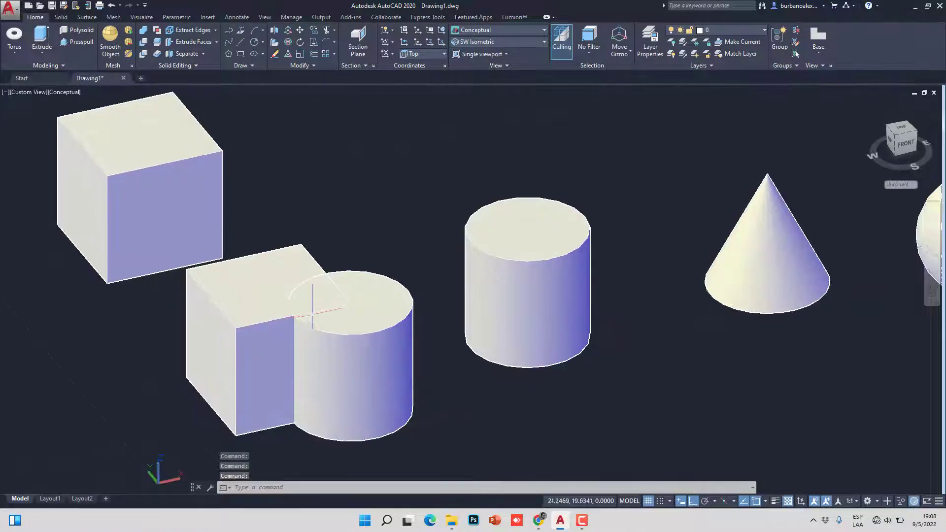
pyautogui.click(355, 309)
pyautogui.click(389, 348)
pyautogui.click(351, 302)
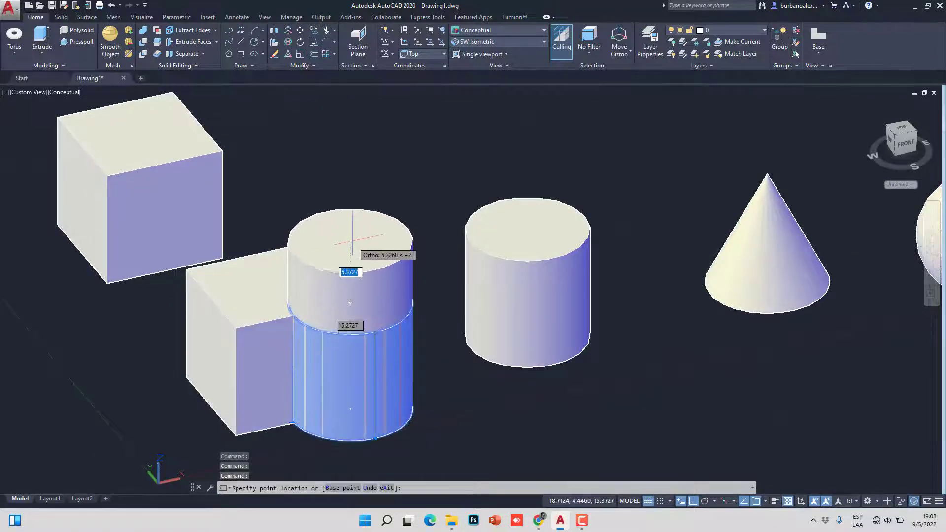
pyautogui.press('Escape')
pyautogui.press('Escape')
# Step: Orbit around to the box side and examine the overlapping box and cylinder as individually selectable solids
pyautogui.click(933, 269)
pyautogui.moveTo(542, 276); pyautogui.dragTo(295, 222)
pyautogui.press('Escape')
pyautogui.scroll(4, 459, 281)
pyautogui.click(459, 277)
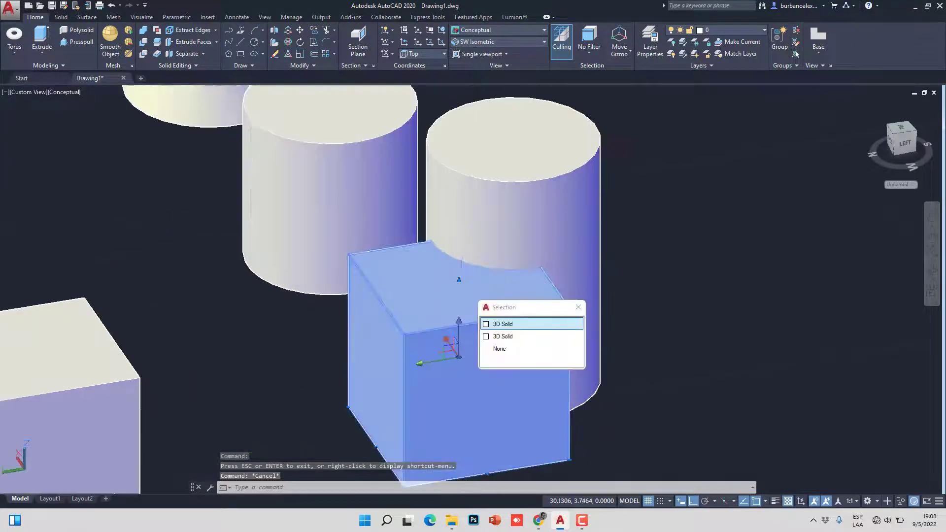
pyautogui.press('Escape')
pyautogui.press('Escape')
pyautogui.click(458, 275)
pyautogui.press('Escape')
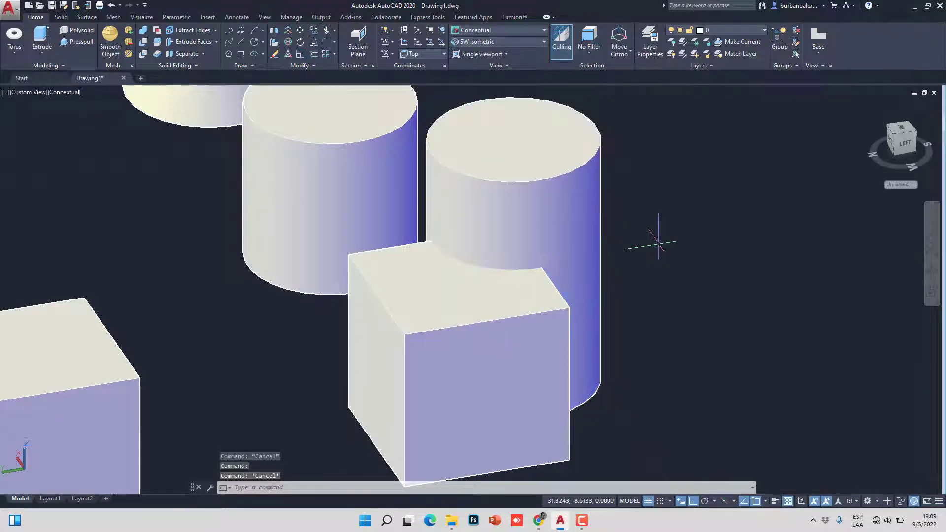
pyautogui.click(594, 255)
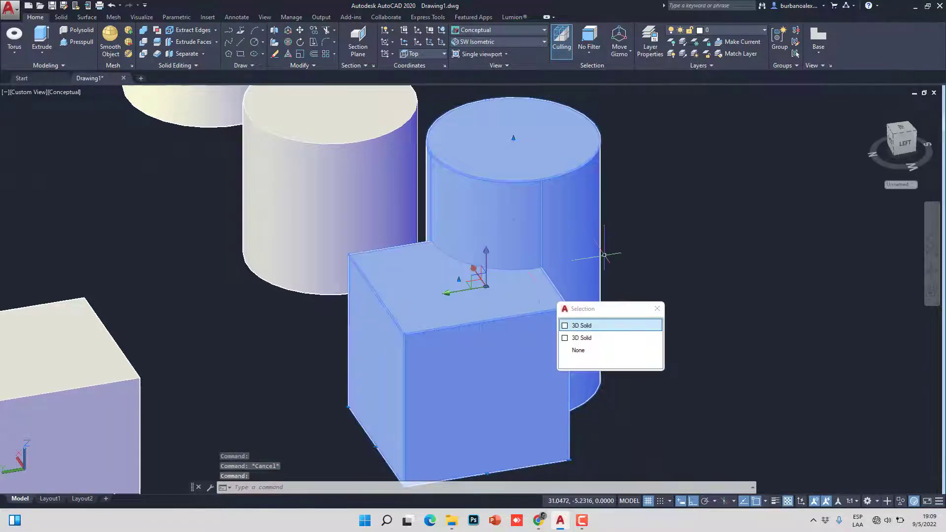
pyautogui.press('Escape')
pyautogui.press('Escape')
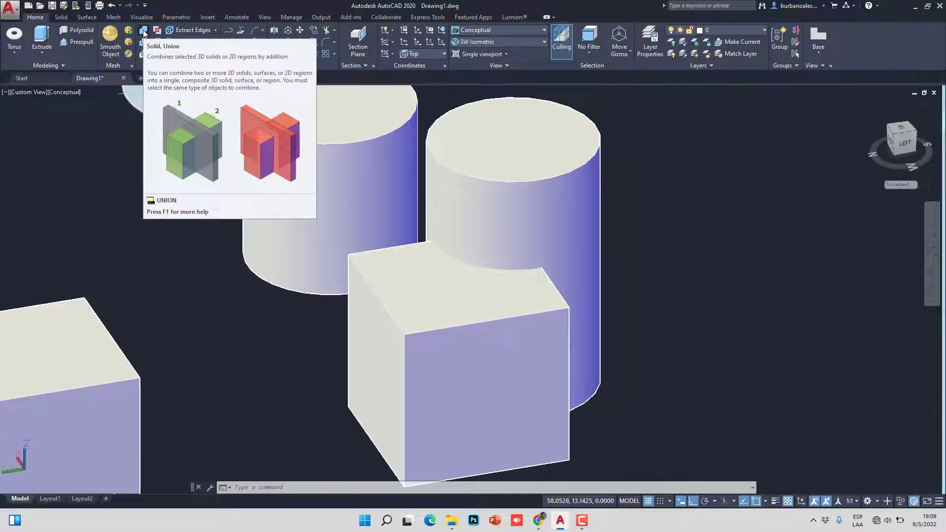
# Step: Unite the tall cylinder and the box it overlaps into one solid with Union
pyautogui.click(143, 33)
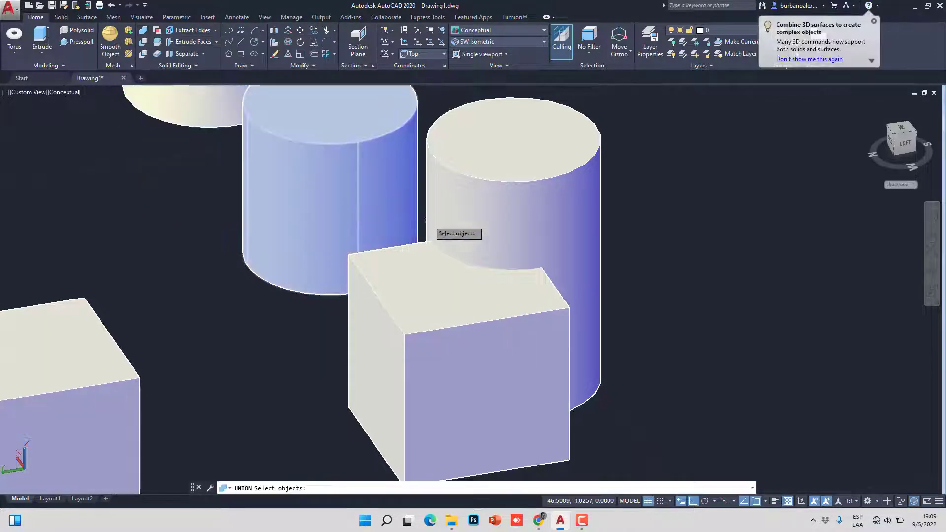
pyautogui.click(476, 188)
pyautogui.click(429, 265)
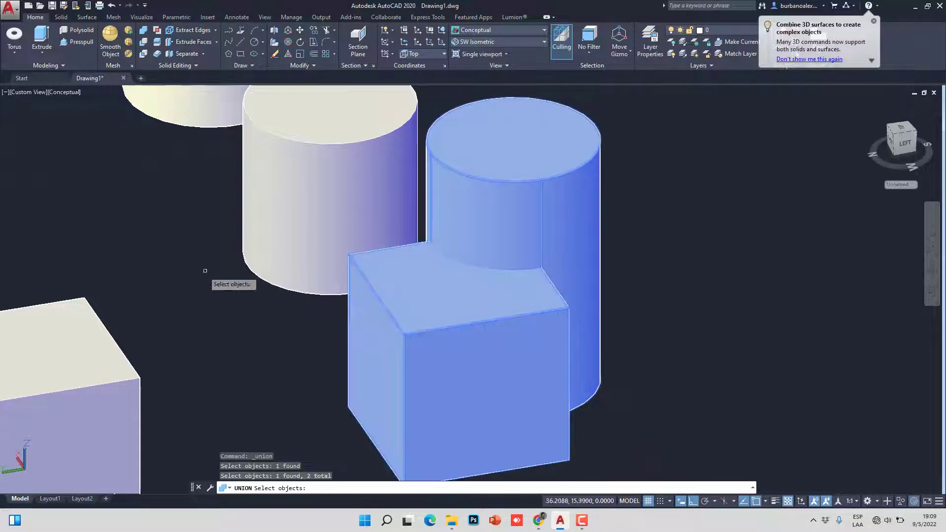
pyautogui.press('Return')
pyautogui.click(481, 269)
pyautogui.moveTo(480, 269); pyautogui.dragTo(449, 177, button='middle')
pyautogui.press('Escape')
pyautogui.press('Escape')
# Step: Orbit back to the front and examine the united solid's selection and which editing grips it offers
pyautogui.click(932, 271)
pyautogui.moveTo(545, 218); pyautogui.dragTo(347, 169)
pyautogui.scroll(-2, 347, 168)
pyautogui.press('Escape')
pyautogui.click(320, 345)
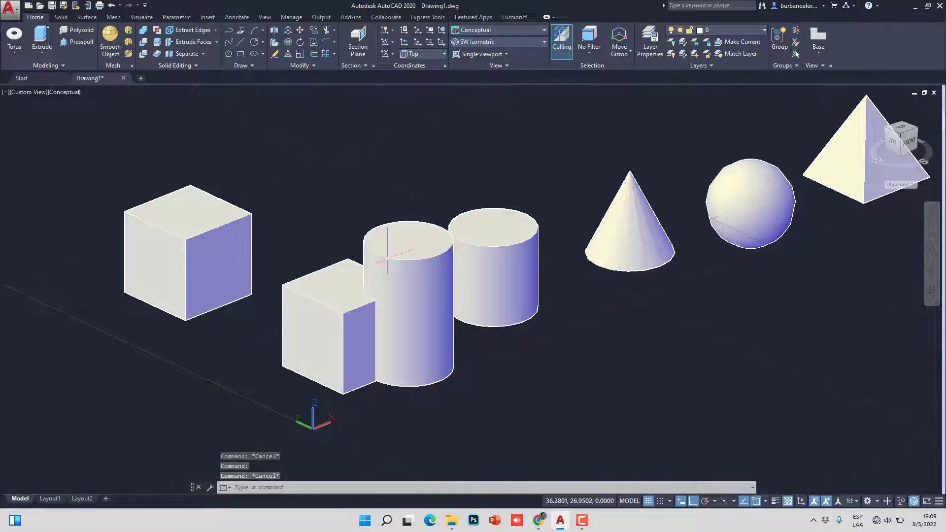
pyautogui.press('Escape')
pyautogui.click(337, 290)
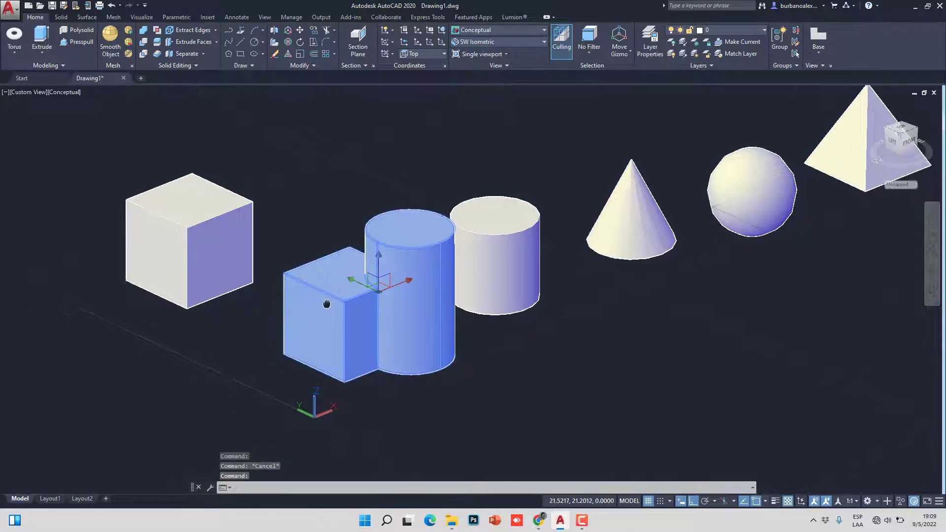
pyautogui.scroll(2, 324, 316)
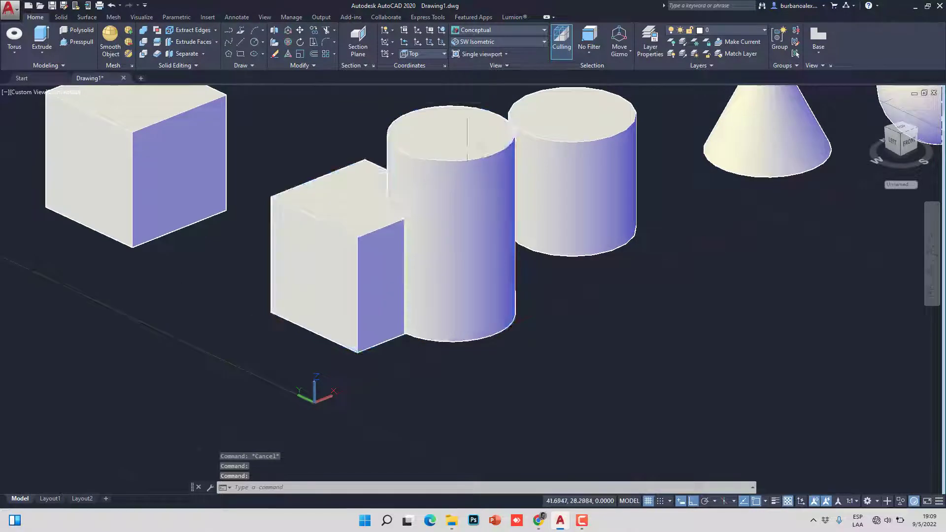
pyautogui.scroll(-2, 452, 151)
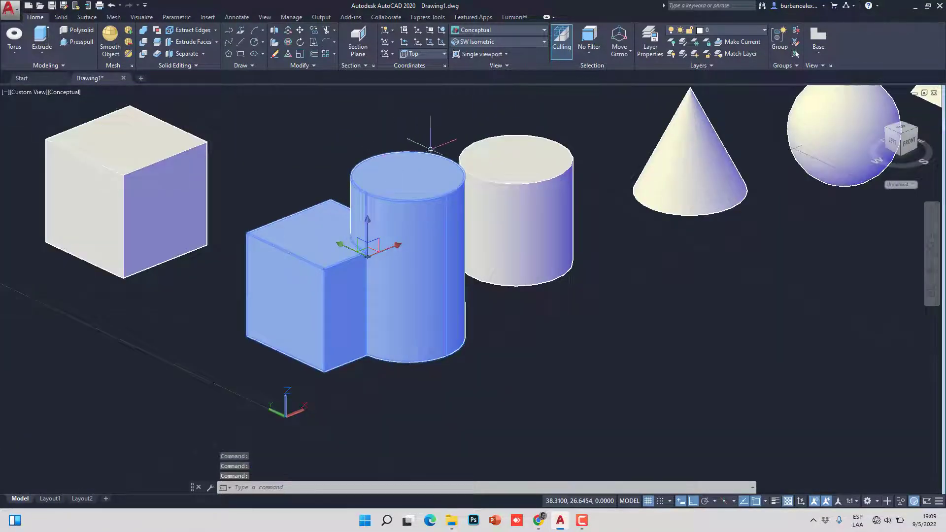
pyautogui.scroll(2, 419, 133)
pyautogui.press('Escape')
pyautogui.press('Escape')
pyautogui.click(430, 135)
pyautogui.click(421, 144)
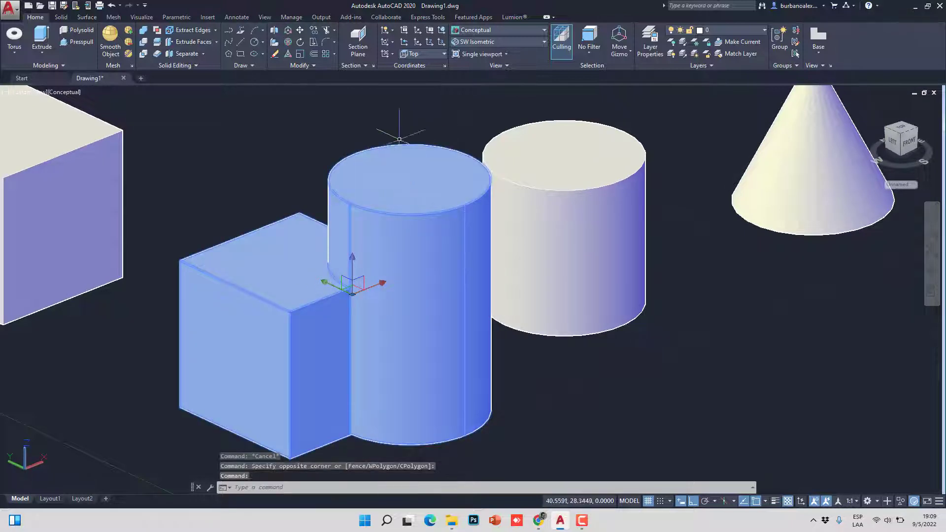
pyautogui.press('Escape')
pyautogui.scroll(-2, 422, 194)
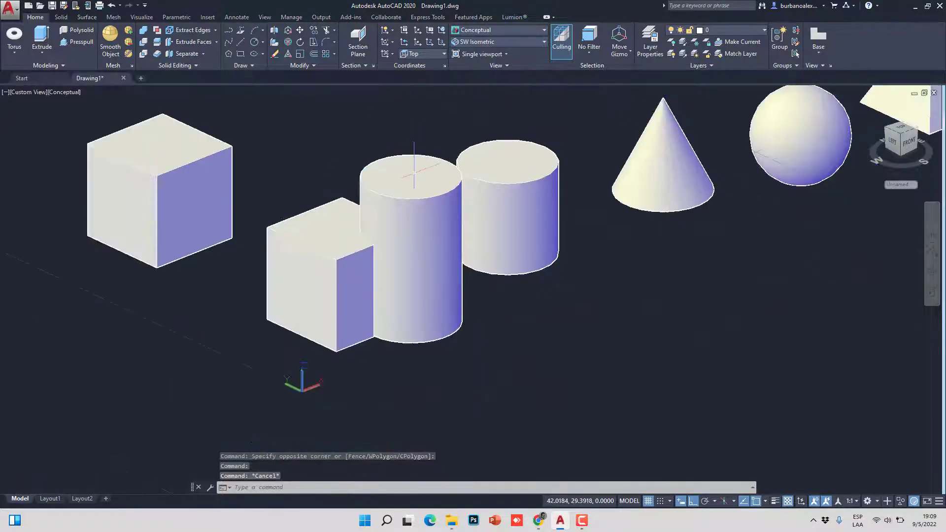
# Step: Try to raise the top of the separate cylinder with its height grip, and cancel the edit
pyautogui.click(499, 179)
pyautogui.scroll(2, 528, 150)
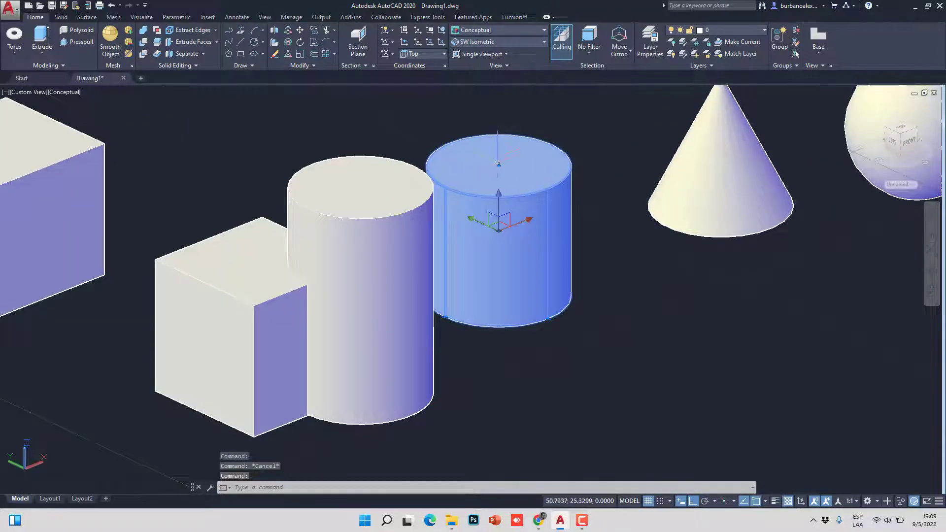
pyautogui.click(498, 165)
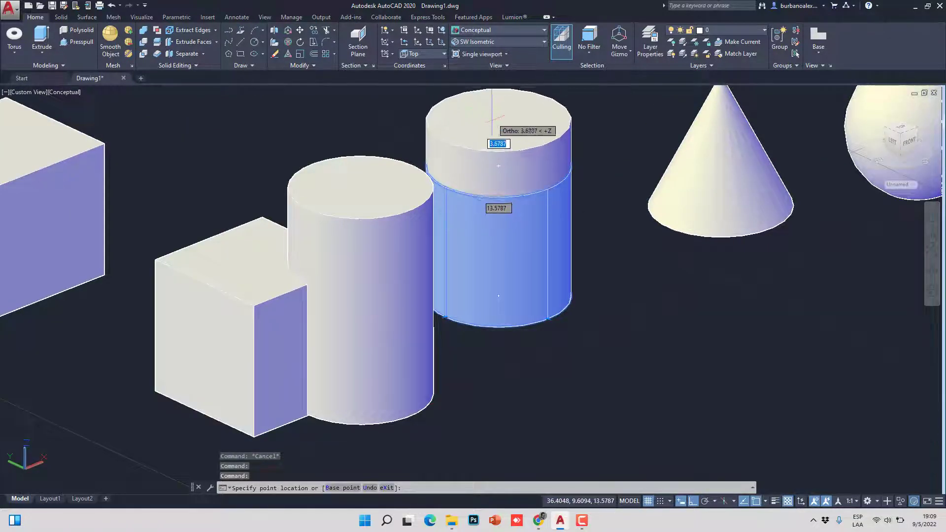
pyautogui.press('Escape')
# Step: Try to lengthen the separate box by about 9.8 and raise its top with grips, and undo both changes
pyautogui.scroll(-2, 725, 242)
pyautogui.click(306, 202)
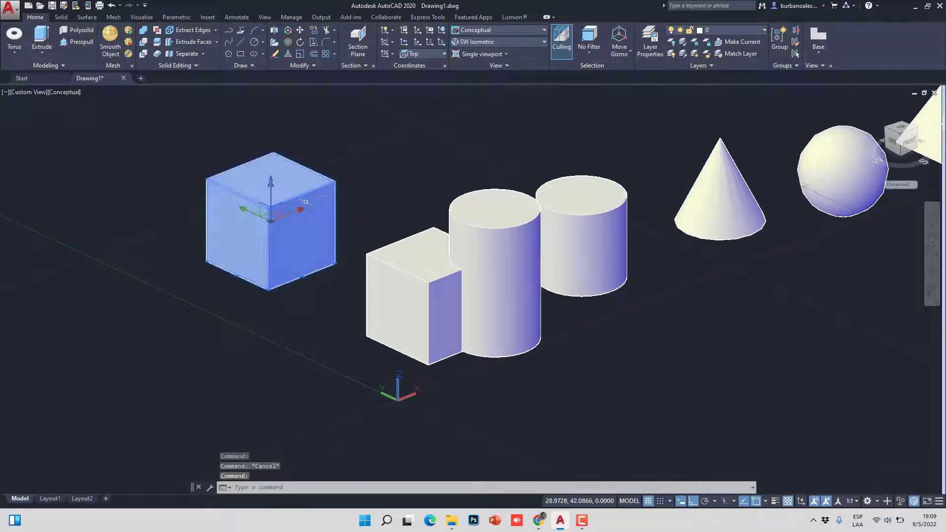
pyautogui.click(237, 276)
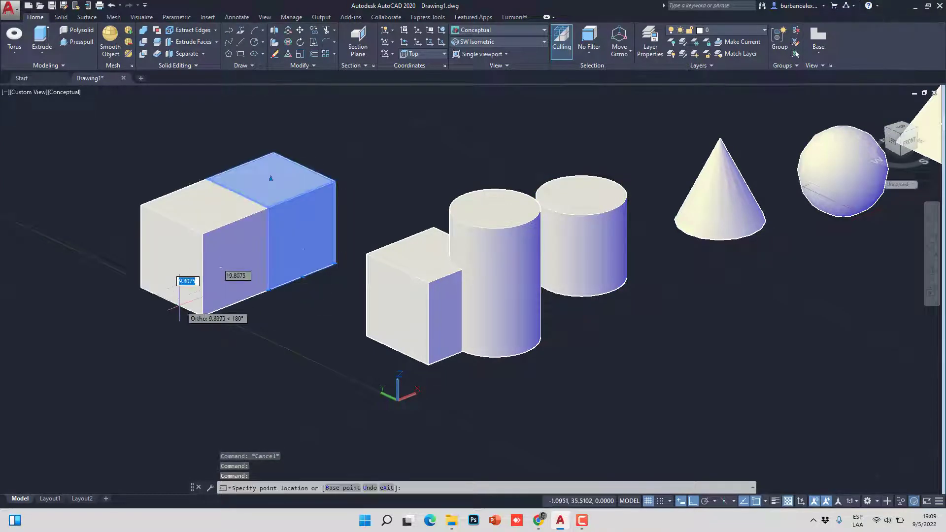
pyautogui.click(177, 283)
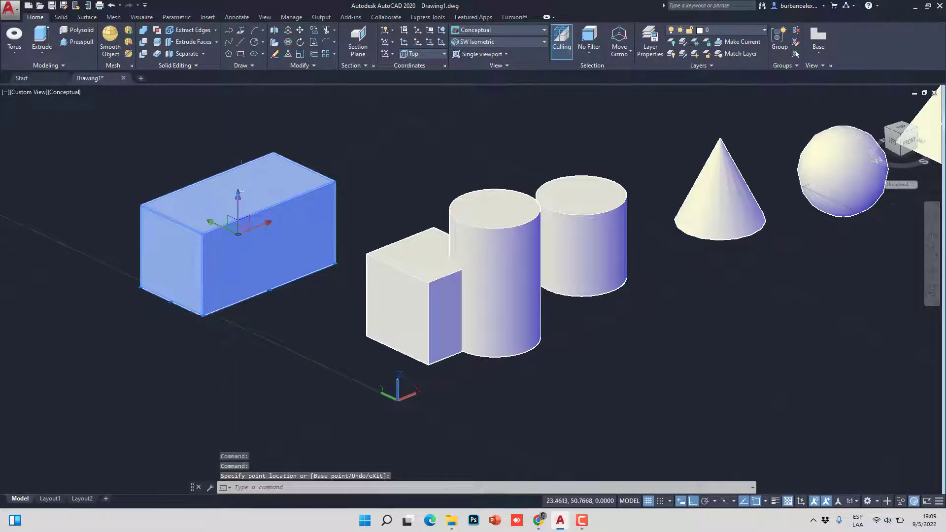
pyautogui.scroll(3, 238, 173)
pyautogui.click(239, 121)
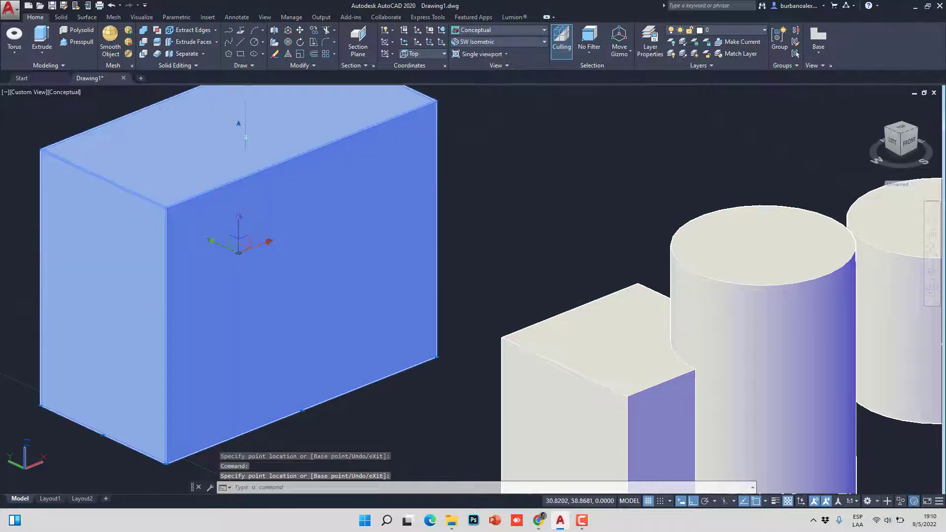
pyautogui.hotkey('ctrl', 'z')
pyautogui.hotkey('ctrl', 'z')
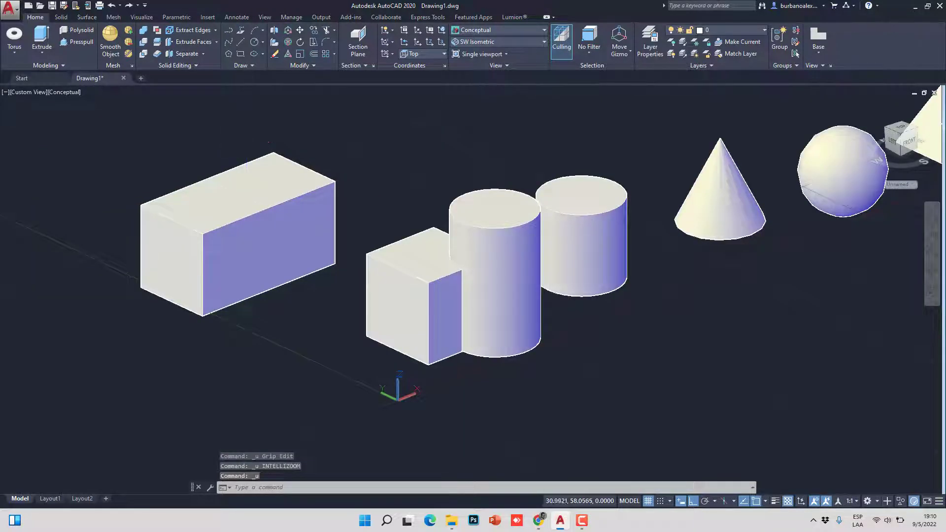
pyautogui.hotkey('ctrl', 'z')
# Step: Select the united solid again to compare its grips with those of the separate primitives
pyautogui.click(446, 267)
pyautogui.scroll(2, 446, 268)
pyautogui.scroll(1, 448, 270)
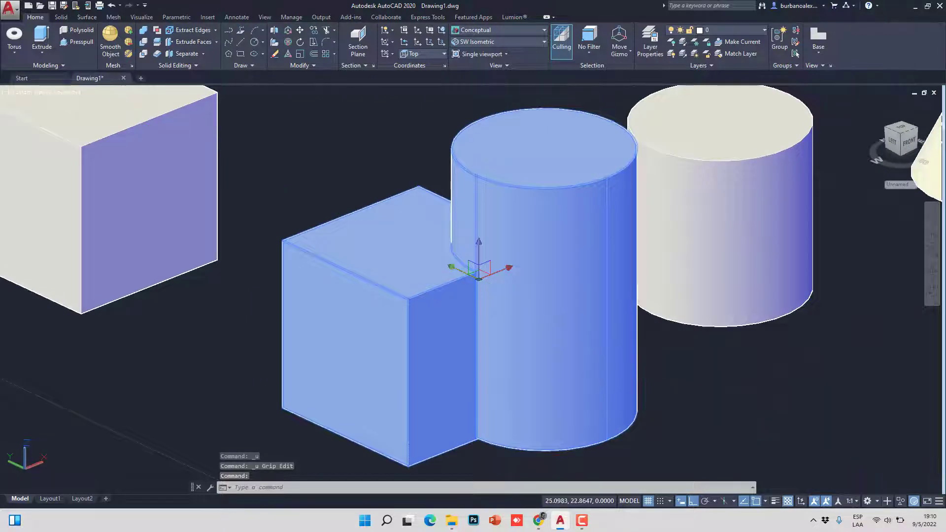
pyautogui.scroll(-4, 345, 291)
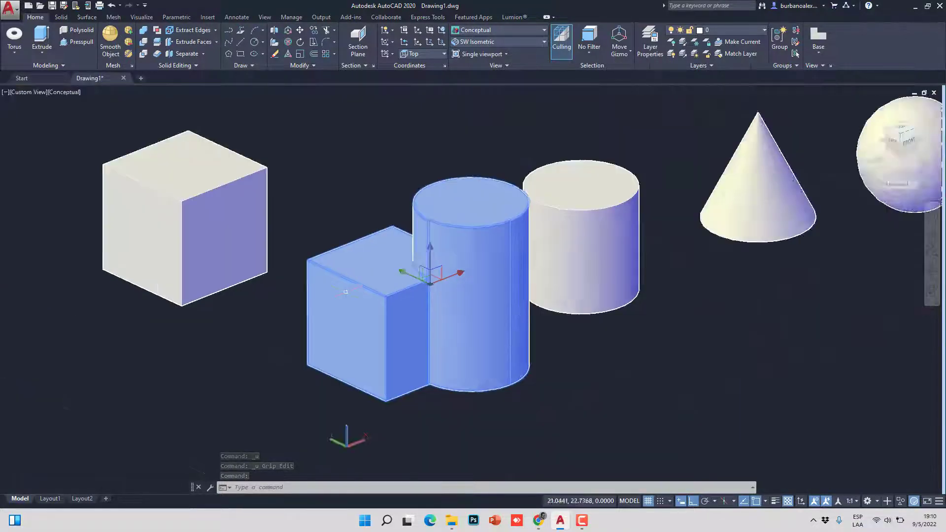
pyautogui.click(243, 263)
pyautogui.press('Escape')
pyautogui.press('Escape')
pyautogui.scroll(2, 412, 298)
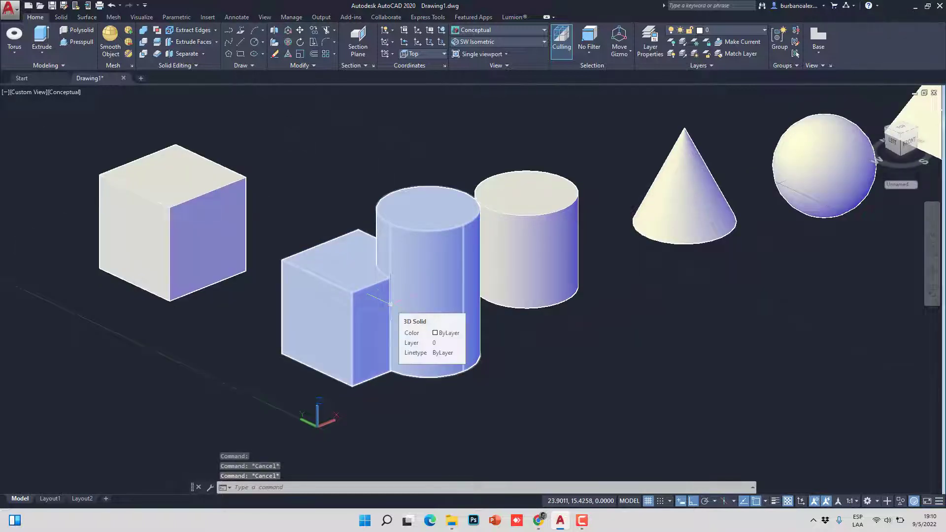
# Step: Copy the sphere from its center to the cone's apex so that the two solids overlap
pyautogui.moveTo(390, 304); pyautogui.dragTo(123, 358, button='middle')
pyautogui.moveTo(461, 247); pyautogui.dragTo(454, 317, button='middle')
pyautogui.click(541, 270)
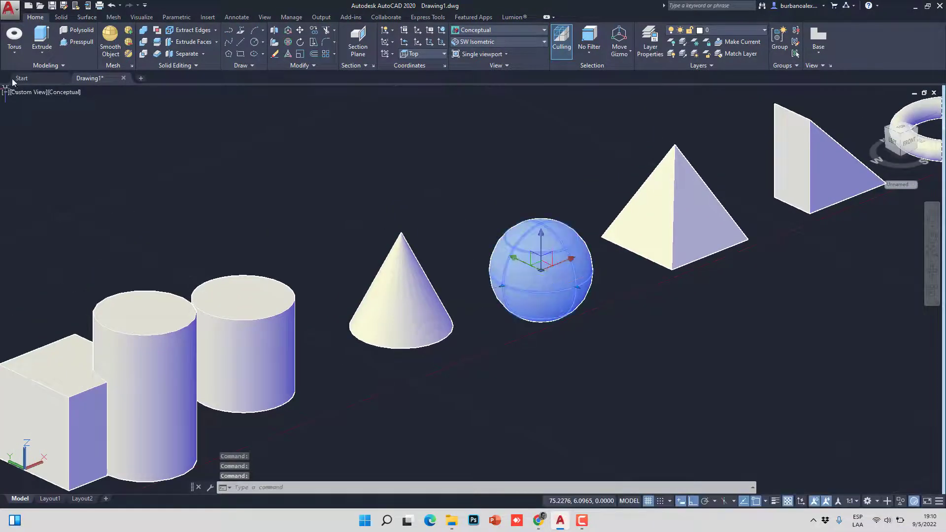
pyautogui.click(312, 33)
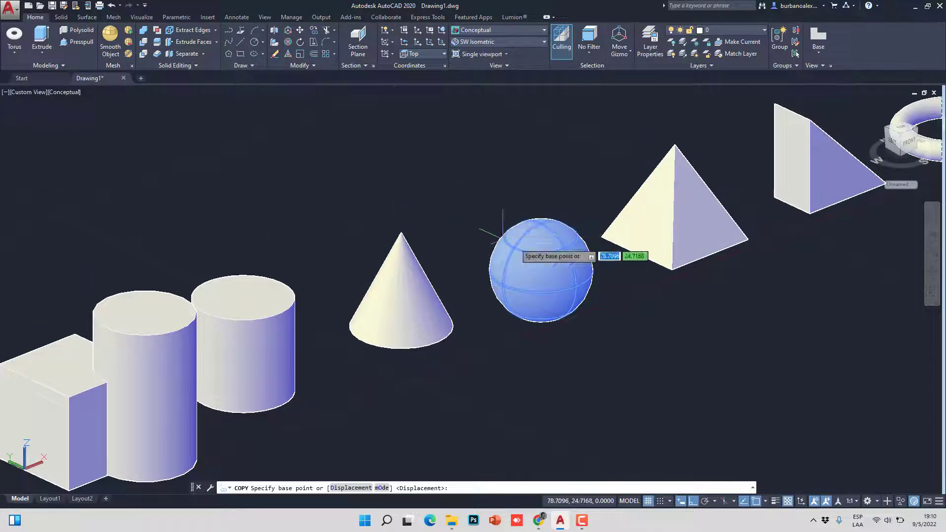
pyautogui.click(541, 270)
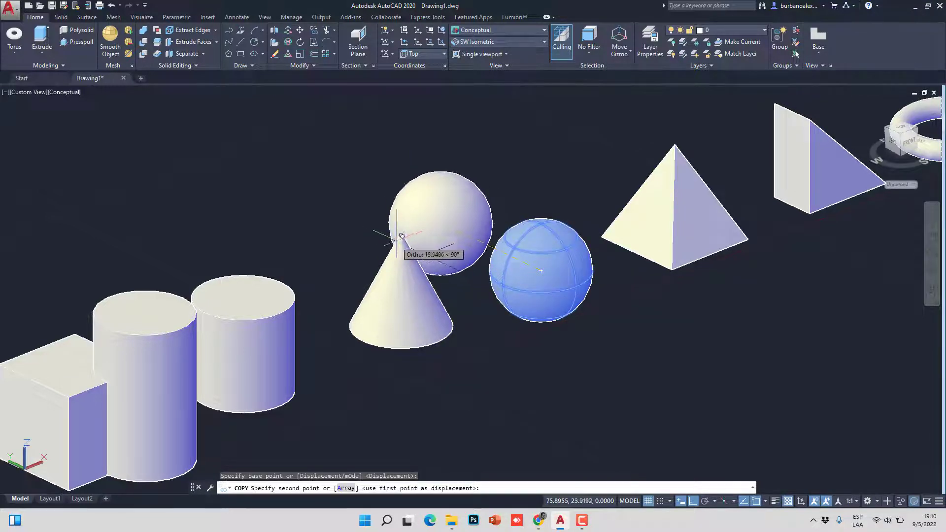
pyautogui.press('Escape')
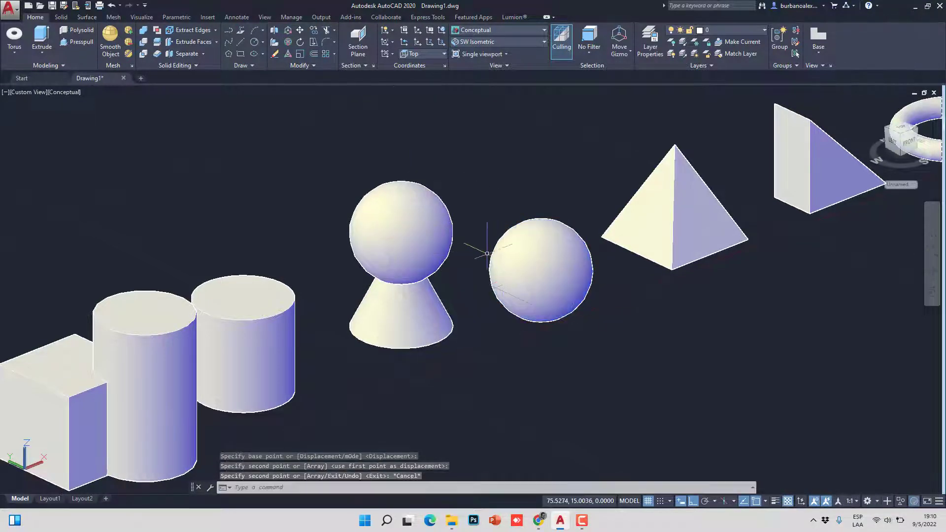
pyautogui.scroll(3, 444, 288)
pyautogui.scroll(-4, 419, 274)
pyautogui.scroll(2, 409, 271)
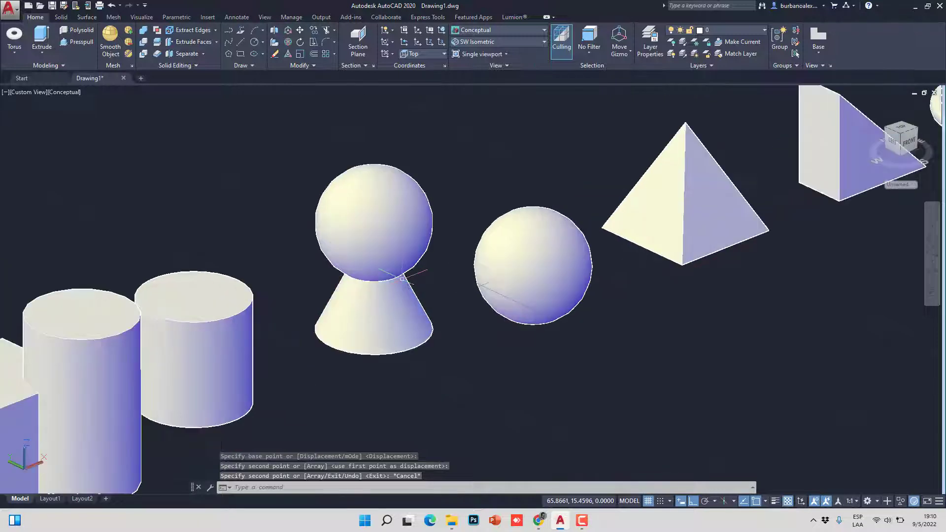
pyautogui.scroll(2, 410, 270)
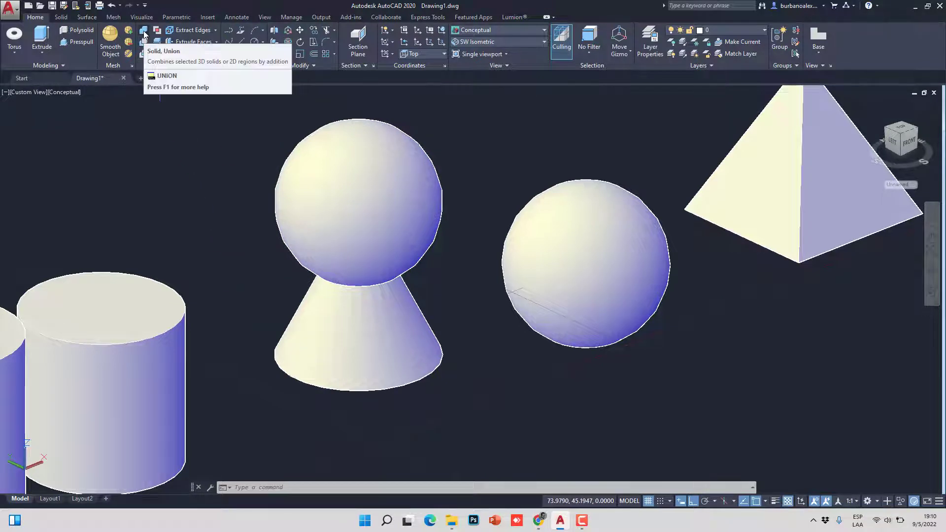
# Step: Select the united box-and-cylinder solid to review it as one object, and clear the selection
pyautogui.moveTo(115, 231); pyautogui.dragTo(220, 126, button='middle')
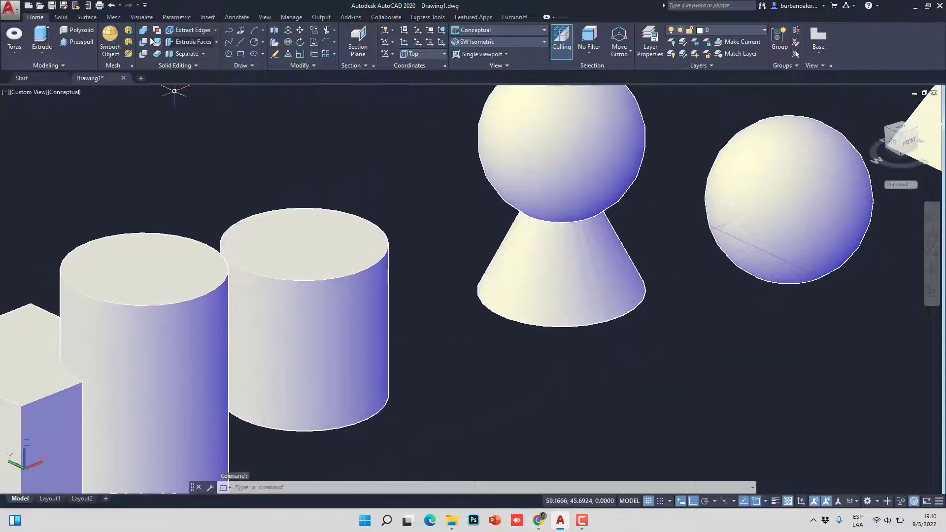
pyautogui.click(146, 245)
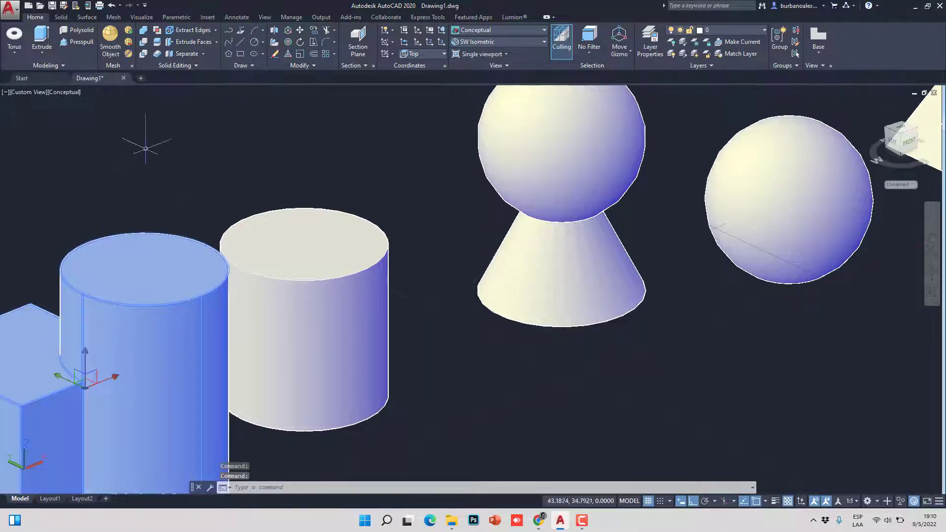
pyautogui.moveTo(265, 153); pyautogui.dragTo(63, 205, button='middle')
pyautogui.press('Escape')
pyautogui.press('Escape')
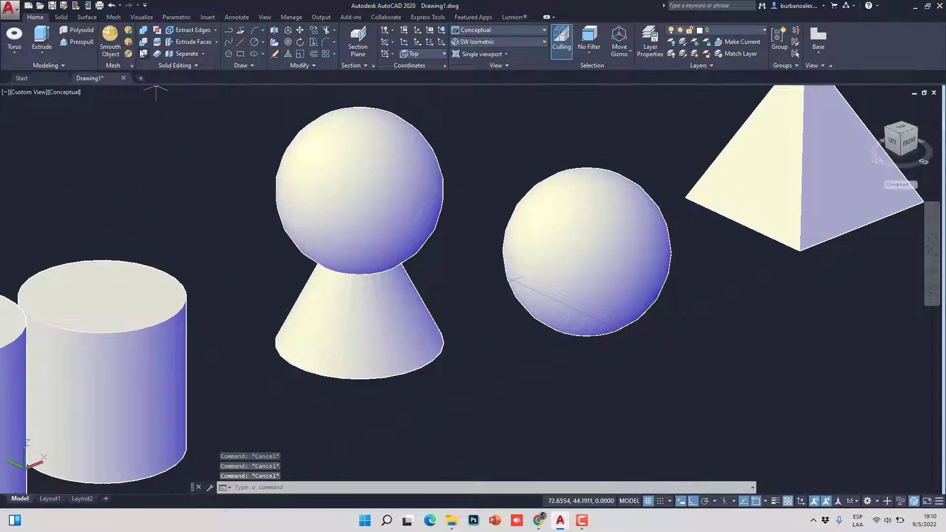
# Step: Try to subtract the overlapping sphere copy from the cone, and undo the subtraction
pyautogui.click(144, 43)
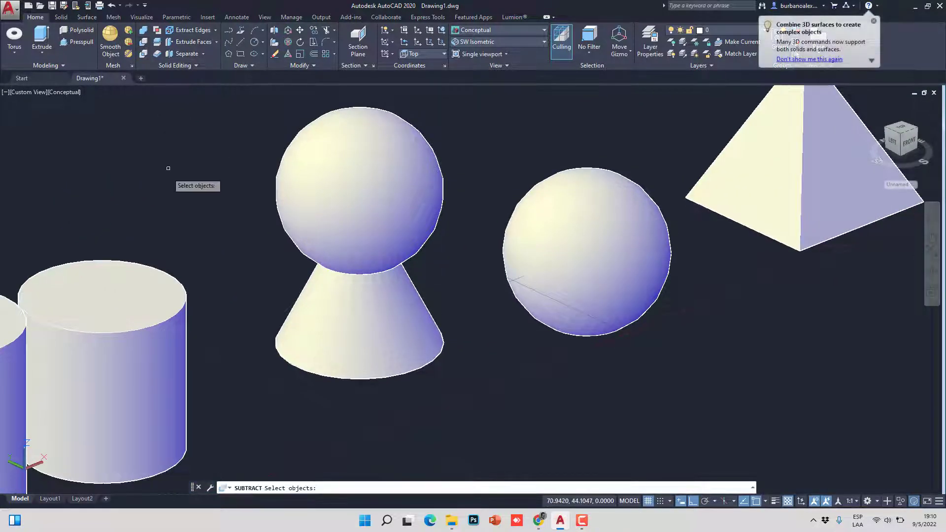
pyautogui.click(320, 309)
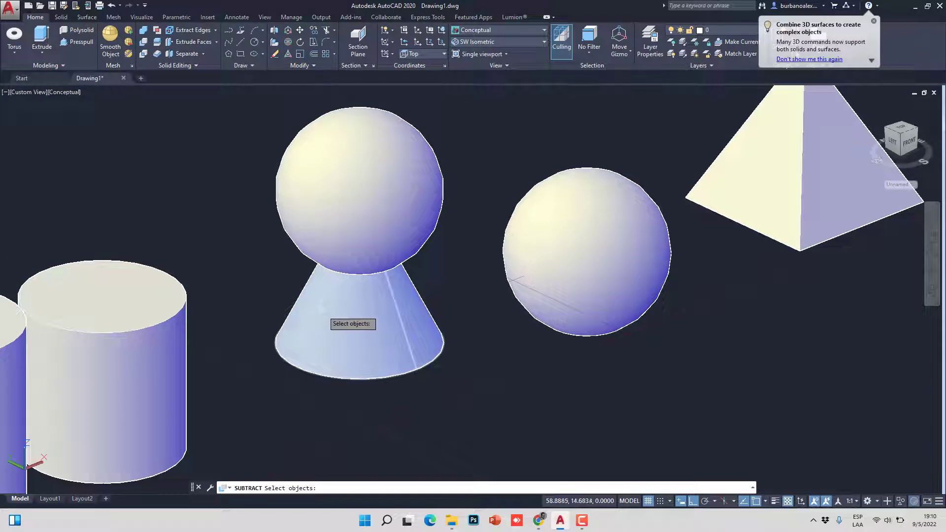
pyautogui.click(327, 310)
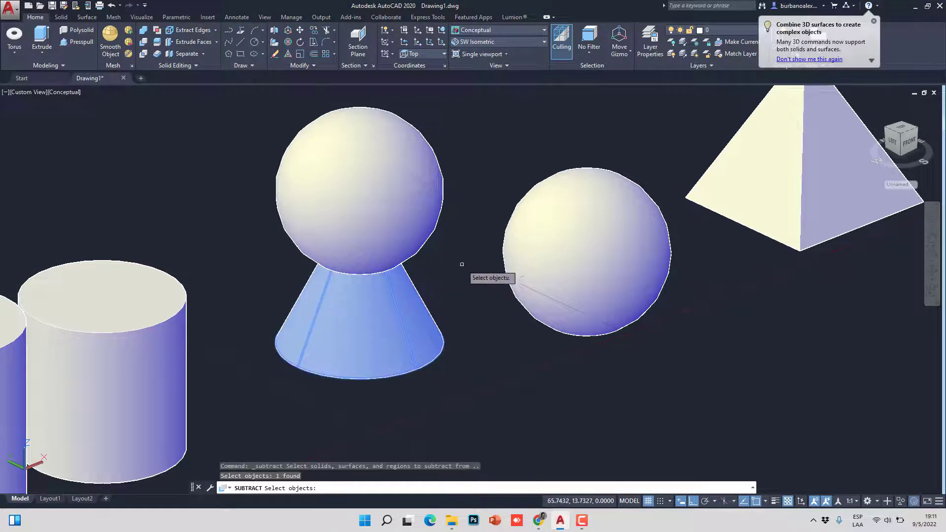
pyautogui.press('Return')
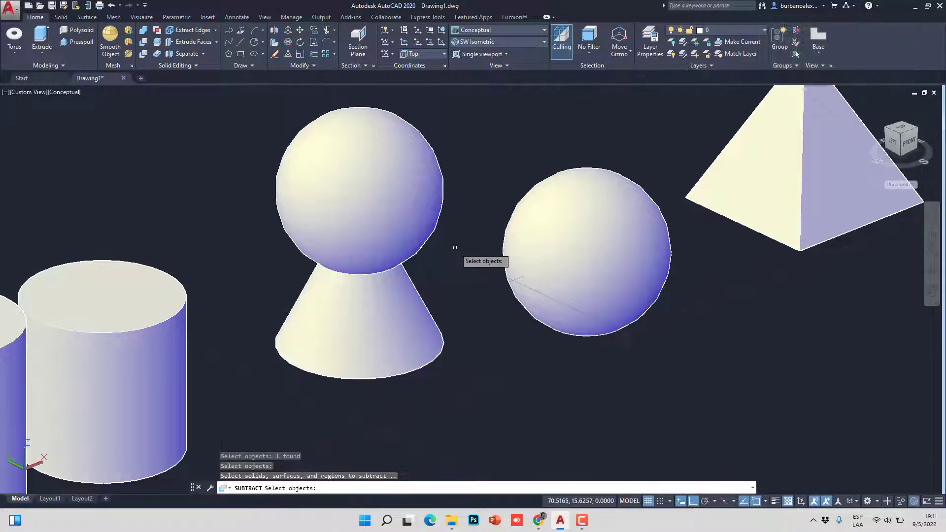
pyautogui.click(427, 236)
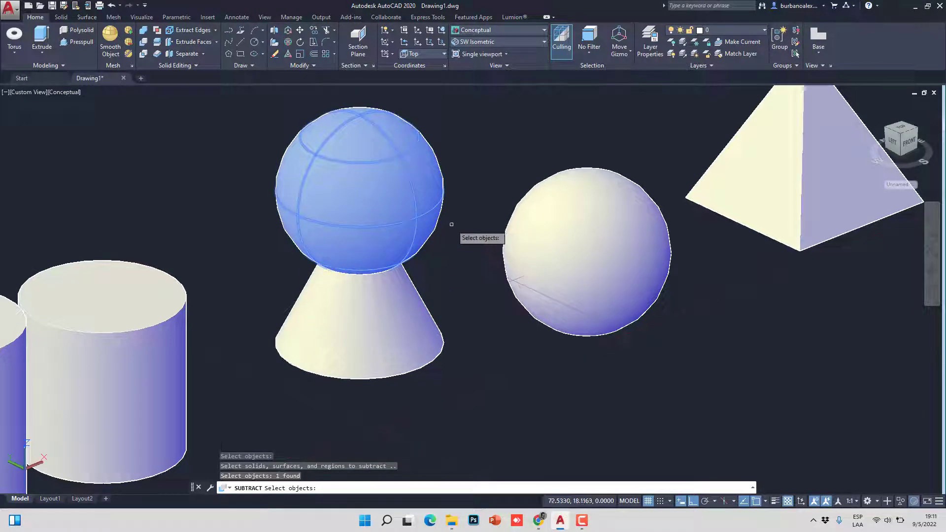
pyautogui.press('Return')
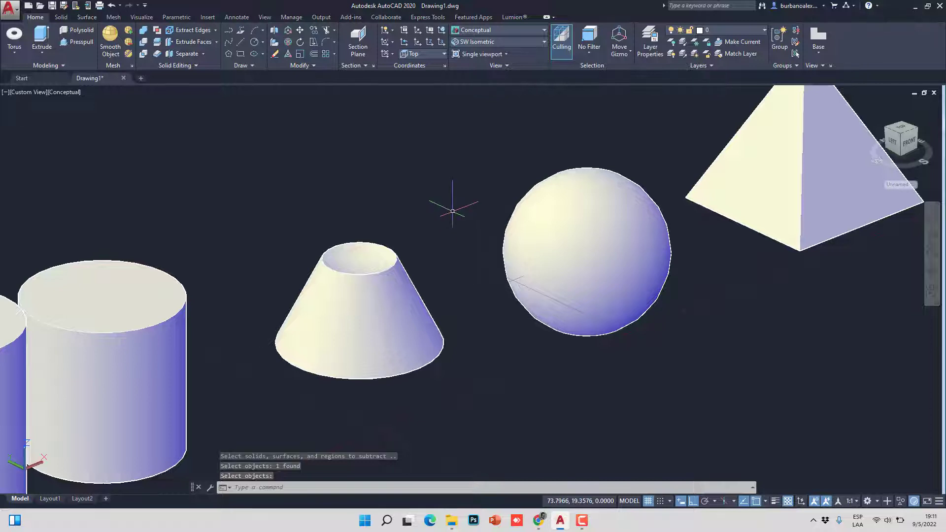
pyautogui.hotkey('ctrl', 'z')
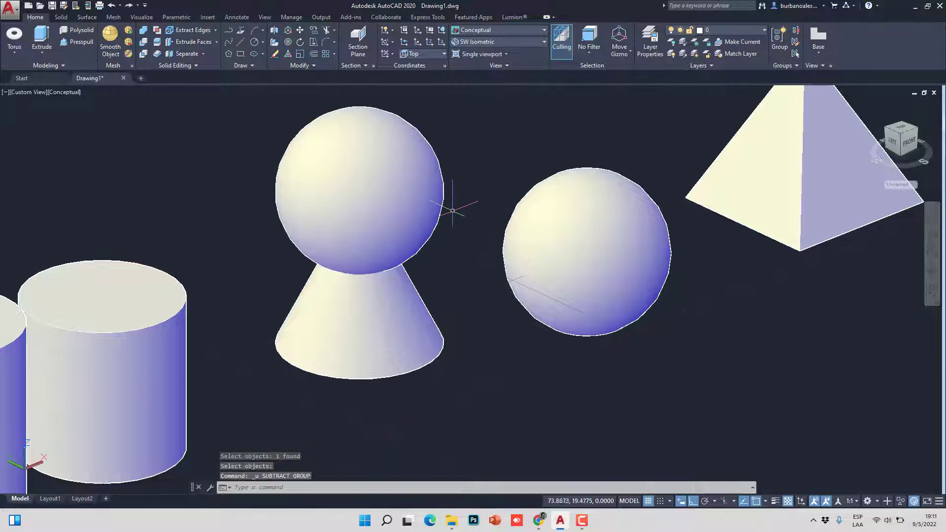
# Step: Subtract the overlapping sphere from the cone, keeping the cone as the base solid
pyautogui.click(142, 41)
pyautogui.click(408, 312)
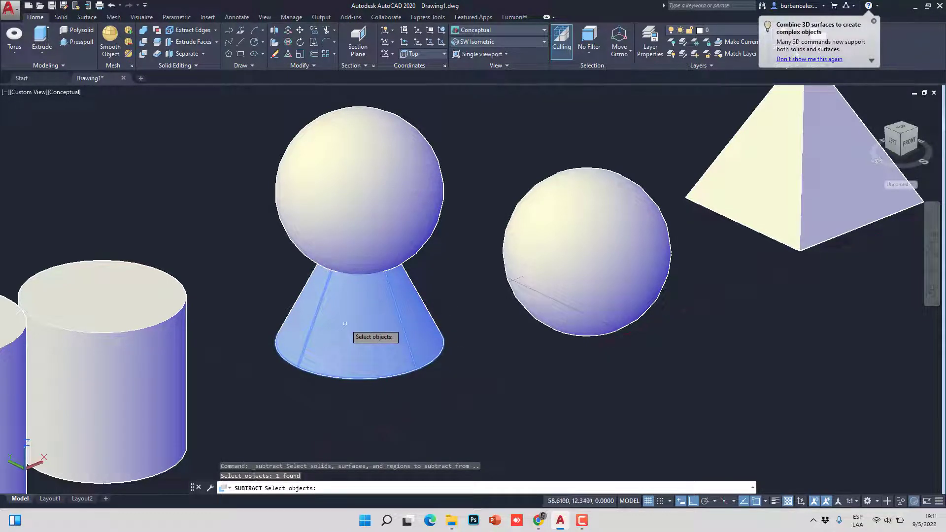
pyautogui.press('Return')
pyautogui.click(404, 226)
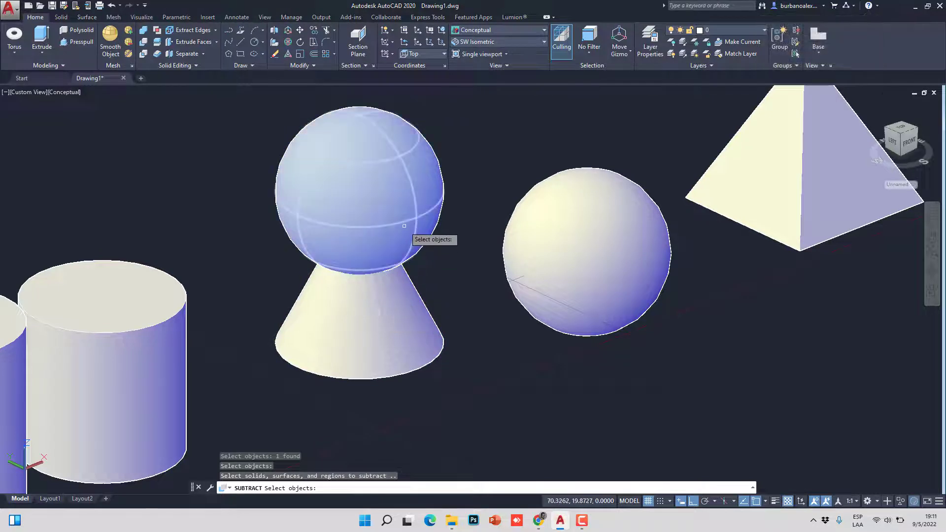
pyautogui.click(402, 224)
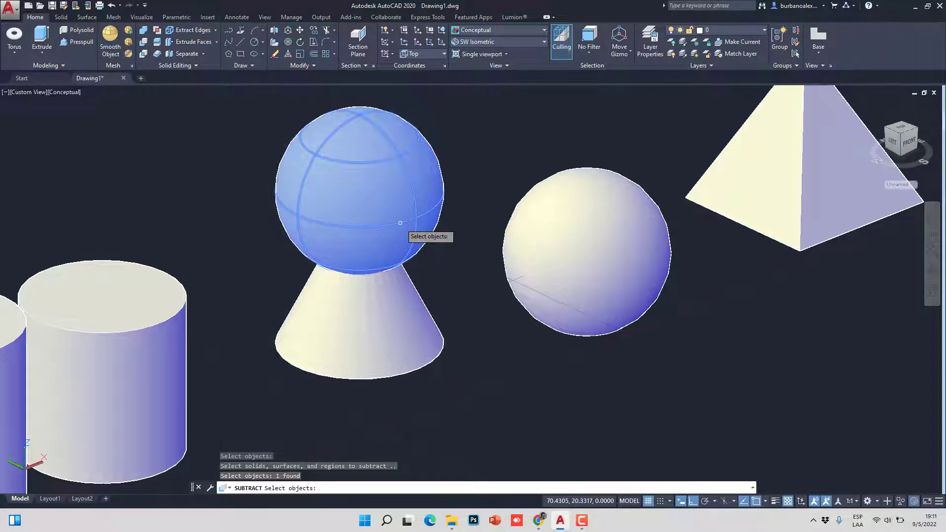
pyautogui.press('Return')
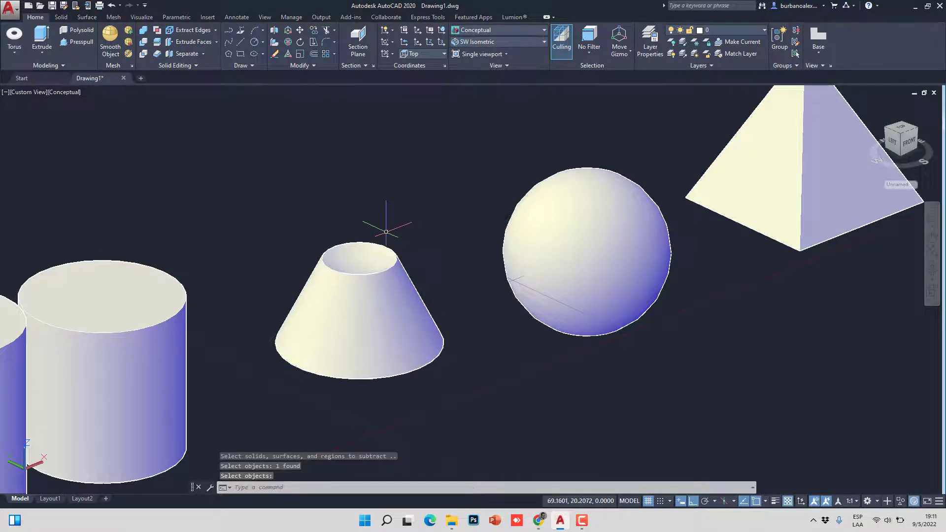
# Step: Examine the hollowed cone up close and alongside the other solids in the row
pyautogui.scroll(-4, 385, 230)
pyautogui.scroll(2, 391, 245)
pyautogui.scroll(-2, 391, 240)
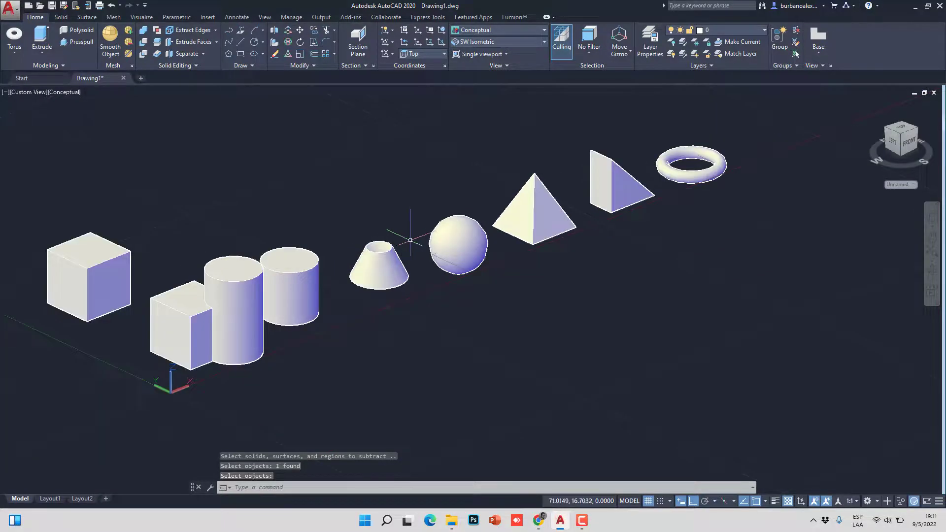
pyautogui.scroll(1, 404, 227)
pyautogui.scroll(-2, 384, 239)
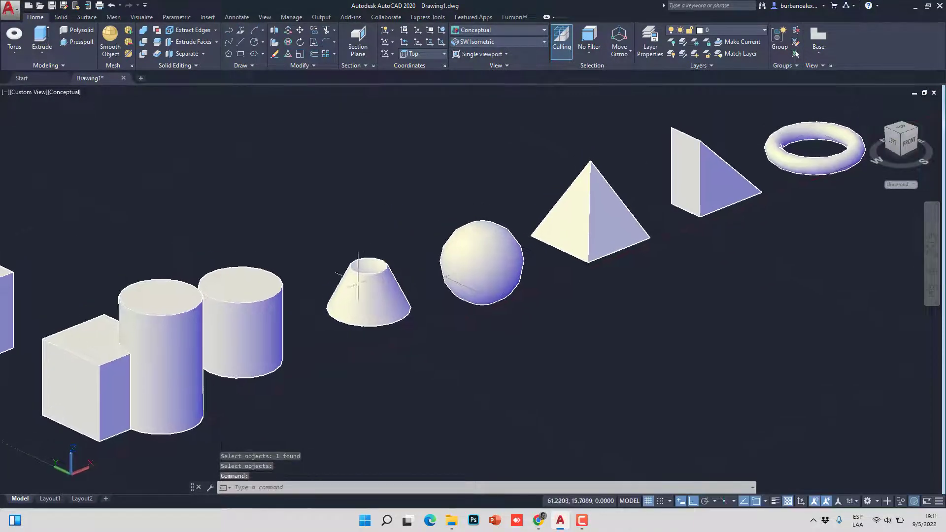
pyautogui.scroll(5, 382, 237)
pyautogui.scroll(-6, 380, 237)
pyautogui.scroll(-2, 380, 236)
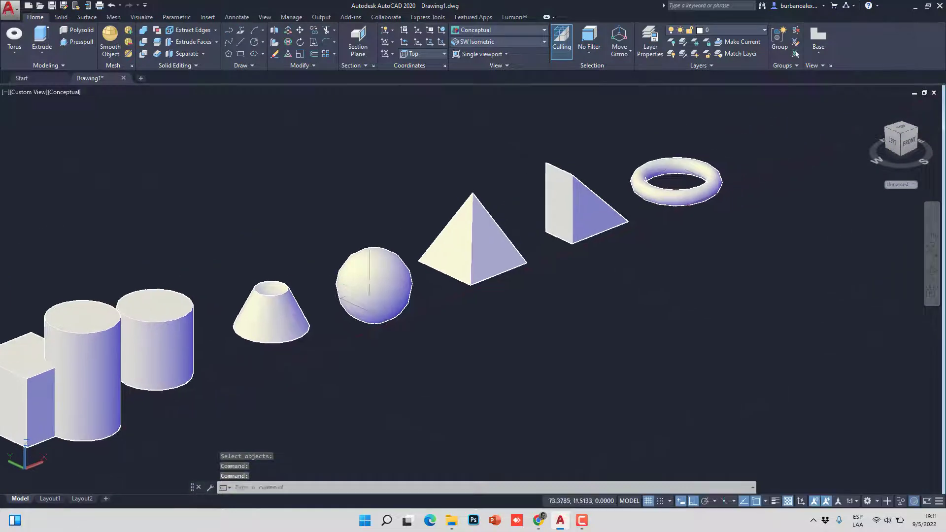
# Step: Draw a small box with a base of about 3.8 by 1.3 starting on the pyramid's front base edge
pyautogui.scroll(3, 311, 270)
pyautogui.scroll(-3, 457, 269)
pyautogui.scroll(6, 457, 268)
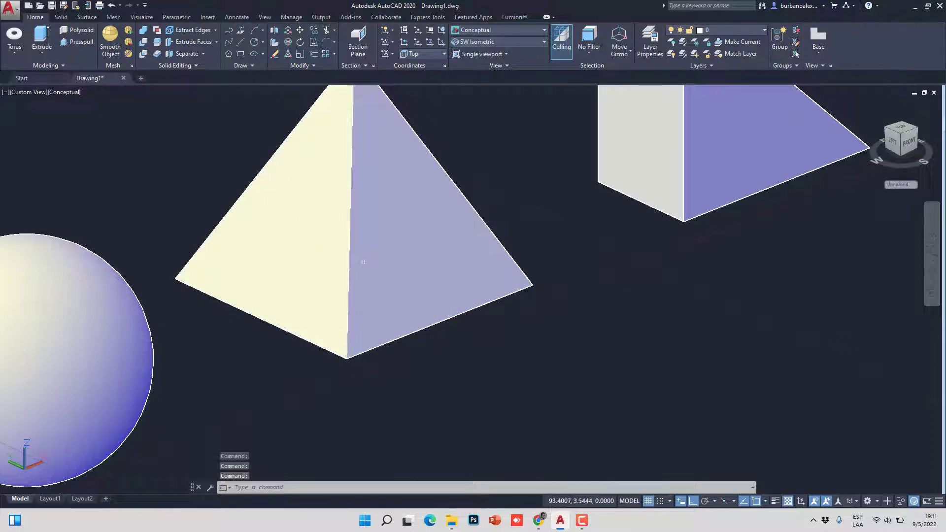
pyautogui.click(15, 49)
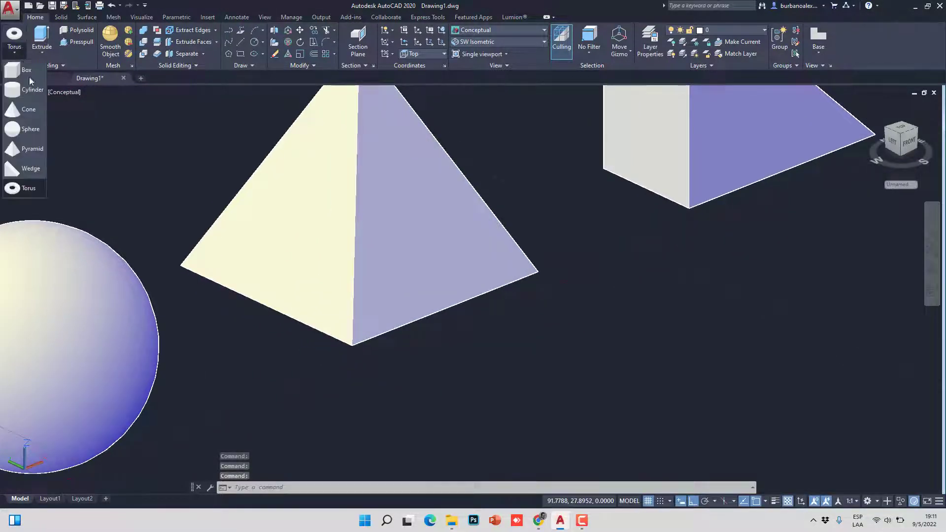
pyautogui.click(24, 70)
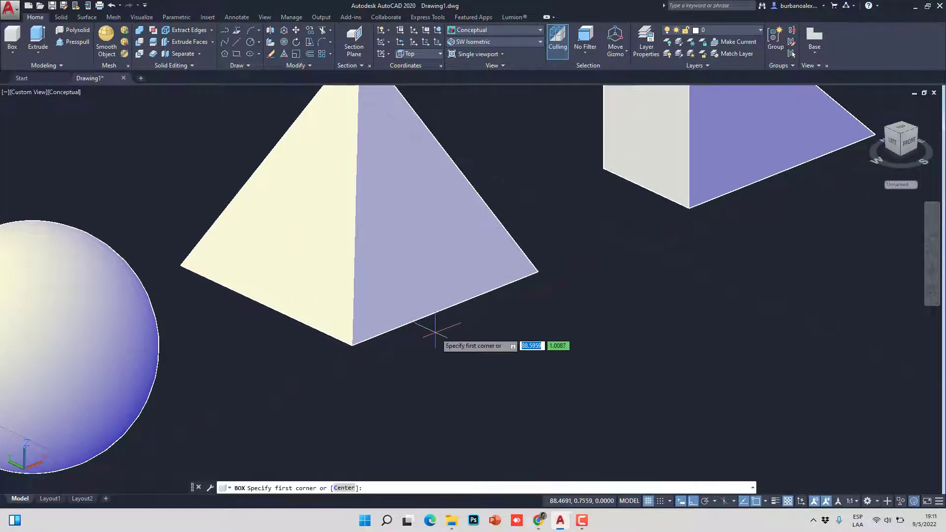
pyautogui.click(445, 309)
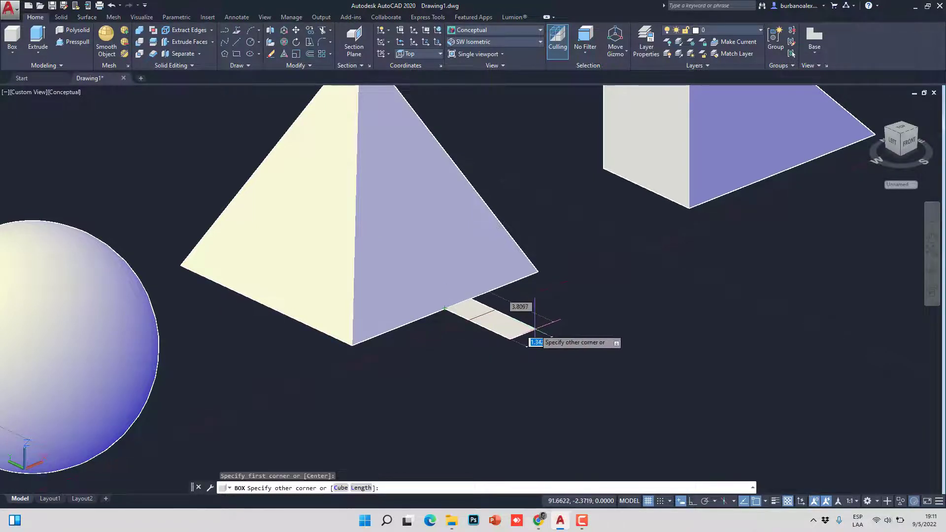
pyautogui.click(535, 329)
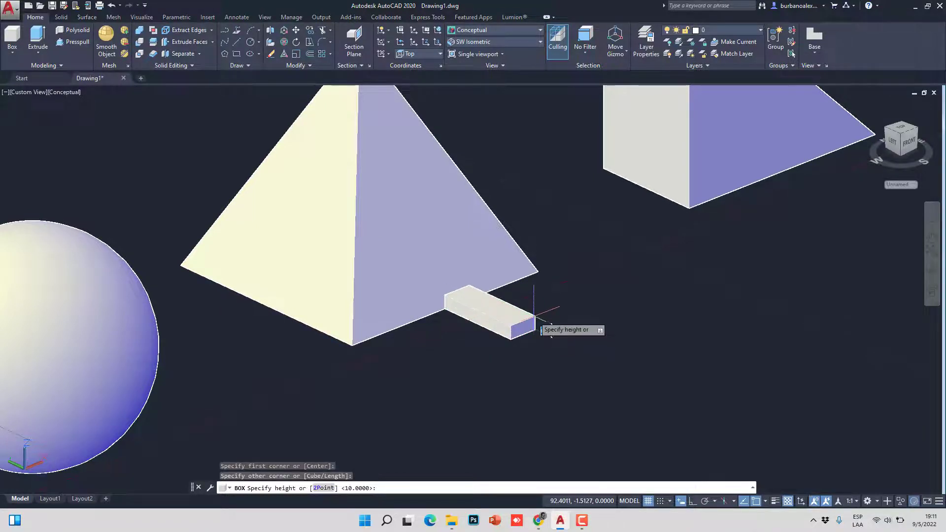
pyautogui.click(535, 292)
pyautogui.moveTo(458, 276); pyautogui.dragTo(571, 296, button='middle')
pyautogui.click(572, 295)
pyautogui.scroll(3, 572, 295)
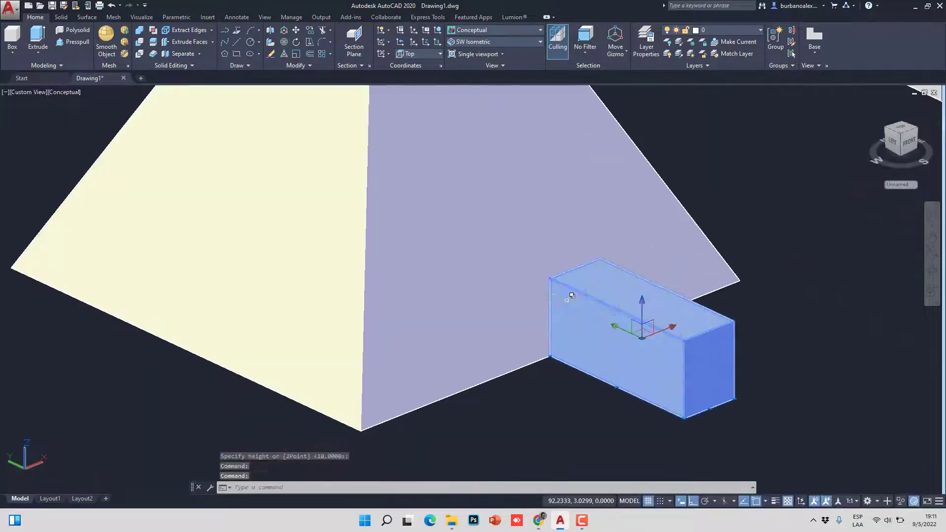
pyautogui.scroll(-3, 535, 308)
pyautogui.press('Escape')
# Step: Stretch the box with its end grip through the pyramid until it protrudes on the opposite side
pyautogui.keyDown('shift'); pyautogui.moveTo(826, 267); pyautogui.dragTo(333, 323, button='middle'); pyautogui.keyUp('shift')
pyautogui.rightClick(393, 151)
pyautogui.click(409, 161)
pyautogui.click(359, 168)
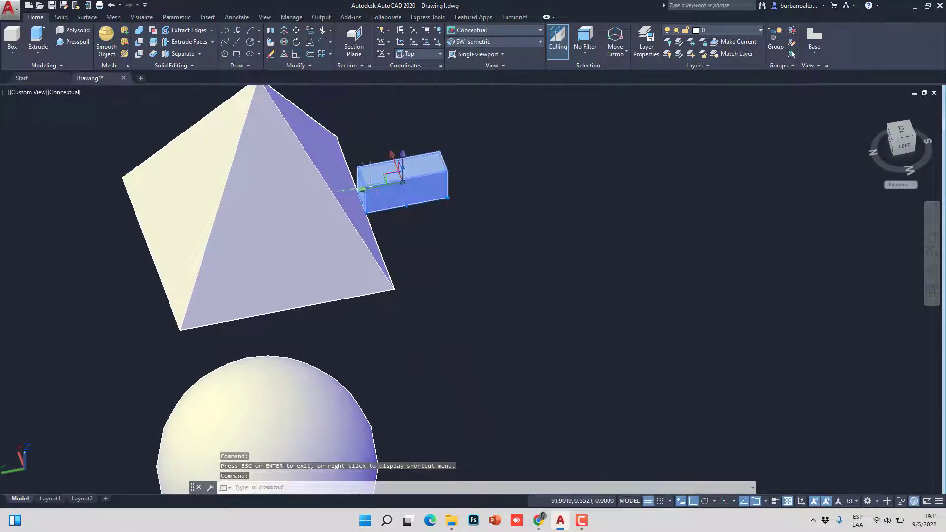
pyautogui.scroll(6, 355, 192)
pyautogui.scroll(-2, 384, 238)
pyautogui.click(389, 219)
pyautogui.scroll(-5, 389, 220)
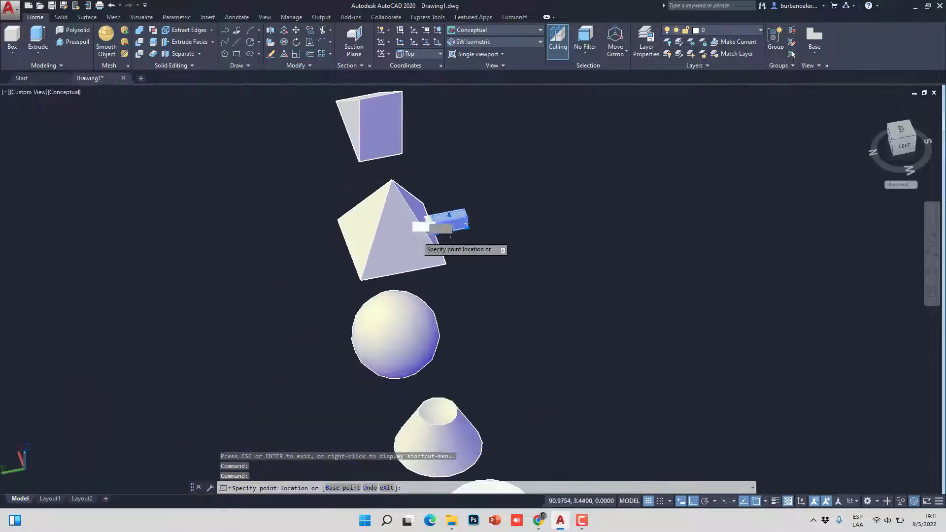
pyautogui.click(311, 245)
pyautogui.press('Escape')
pyautogui.press('Escape')
pyautogui.press('Escape')
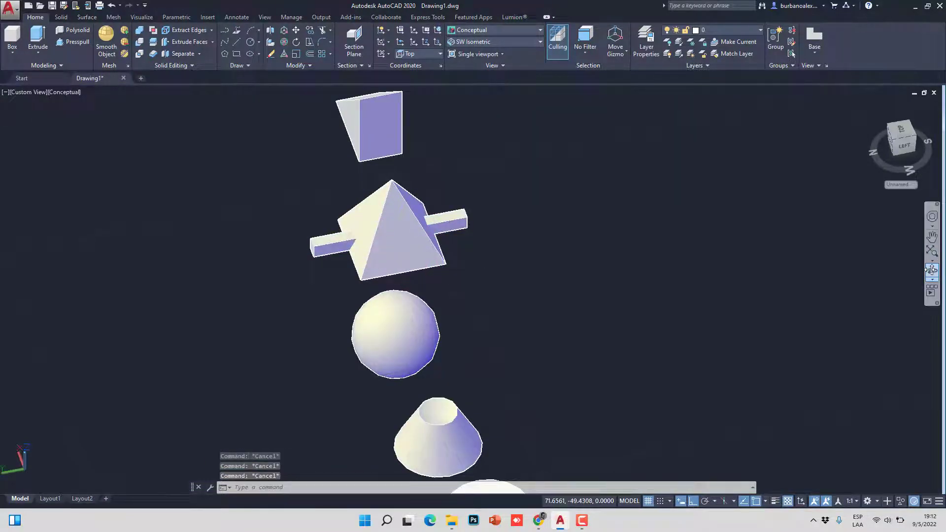
# Step: Move the box from the midpoint of its front bottom edge to the midpoint of the pyramid's front base edge
pyautogui.click(931, 270)
pyautogui.moveTo(459, 266); pyautogui.dragTo(488, 344)
pyautogui.scroll(3, 511, 353)
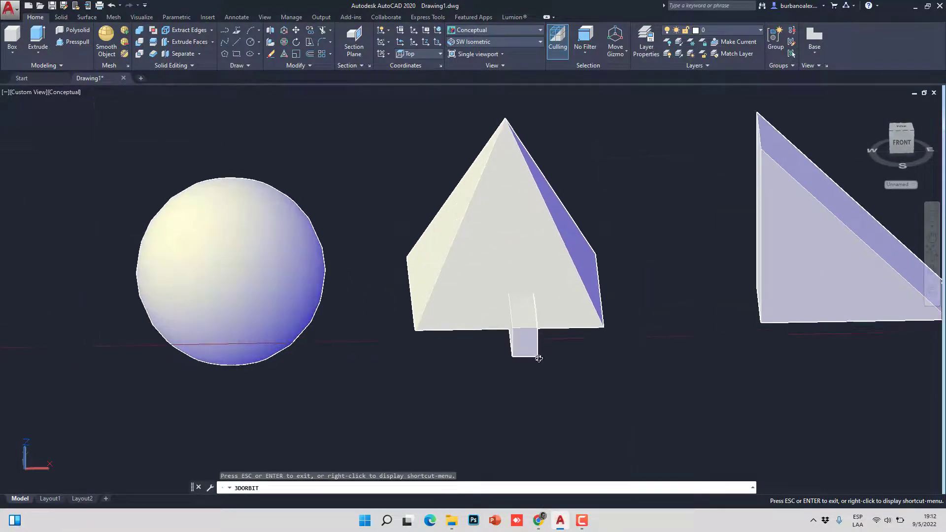
pyautogui.press('Escape')
pyautogui.click(505, 356)
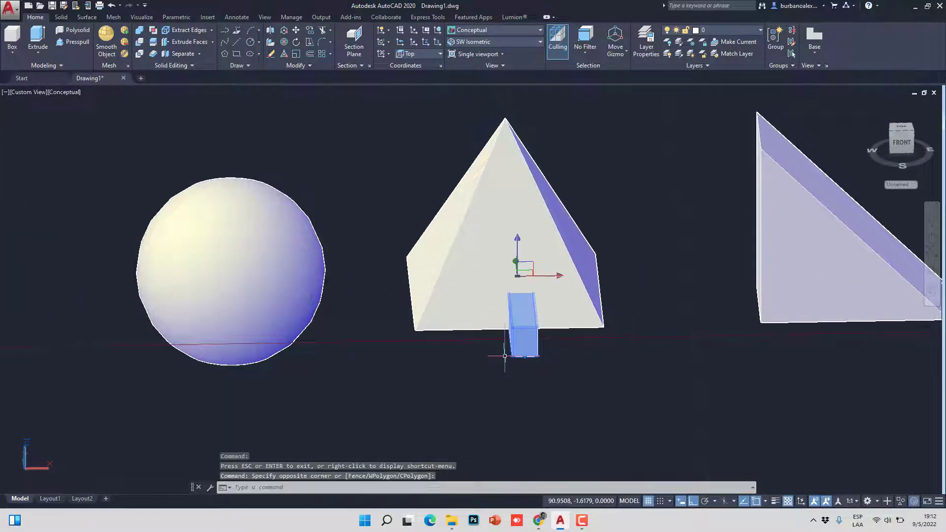
pyautogui.click(295, 30)
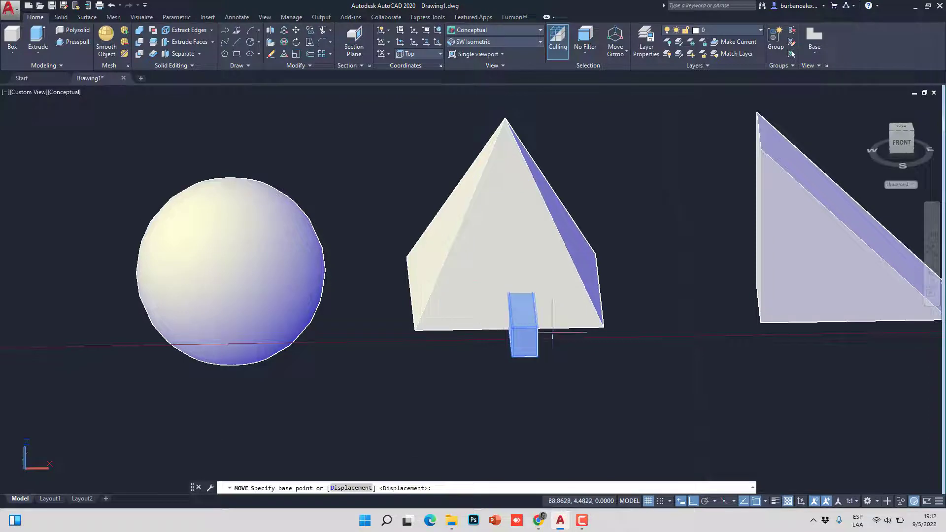
pyautogui.click(525, 355)
pyautogui.click(509, 327)
pyautogui.moveTo(509, 328); pyautogui.dragTo(619, 329, button='middle')
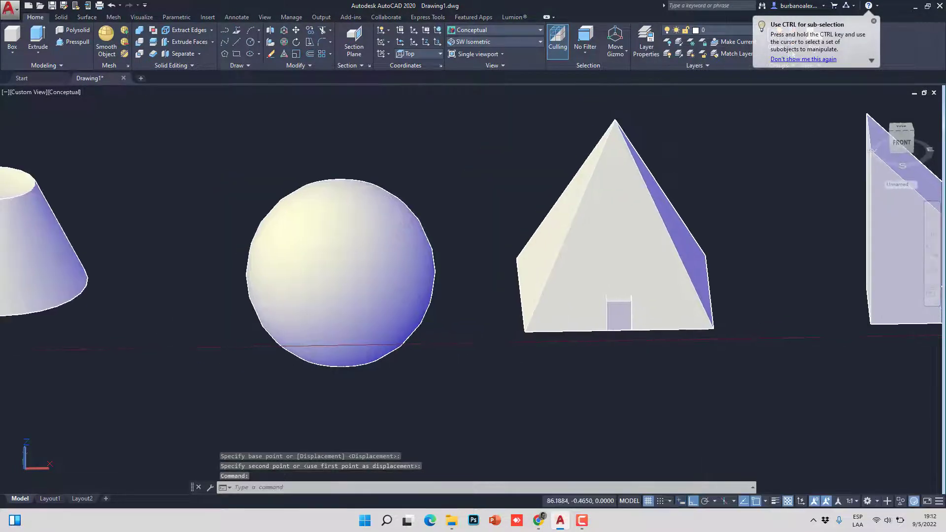
# Step: Stretch the box's front end outward with its grip so that it extends past the pyramid's front face
pyautogui.keyDown('shift'); pyautogui.moveTo(636, 281); pyautogui.dragTo(622, 295, button='middle'); pyautogui.keyUp('shift')
pyautogui.scroll(5, 443, 253)
pyautogui.click(439, 235)
pyautogui.scroll(5, 431, 276)
pyautogui.scroll(-6, 432, 285)
pyautogui.press('Escape')
pyautogui.keyDown('ctrl'); pyautogui.click(430, 269); pyautogui.keyUp('ctrl')
pyautogui.click(431, 285)
pyautogui.click(469, 317)
pyautogui.press('Escape')
pyautogui.press('Escape')
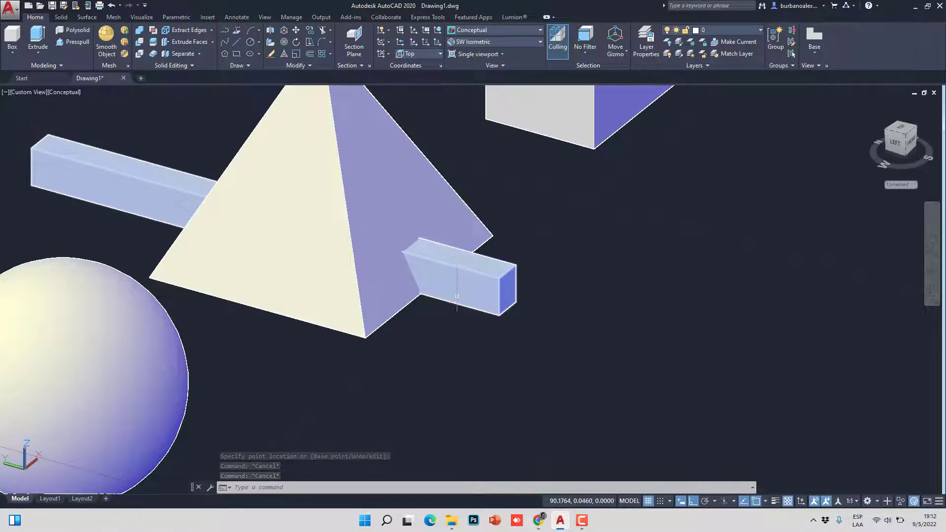
# Step: Subtract the long box from the pyramid to cut a rectangular passage through its base
pyautogui.scroll(-3, 457, 296)
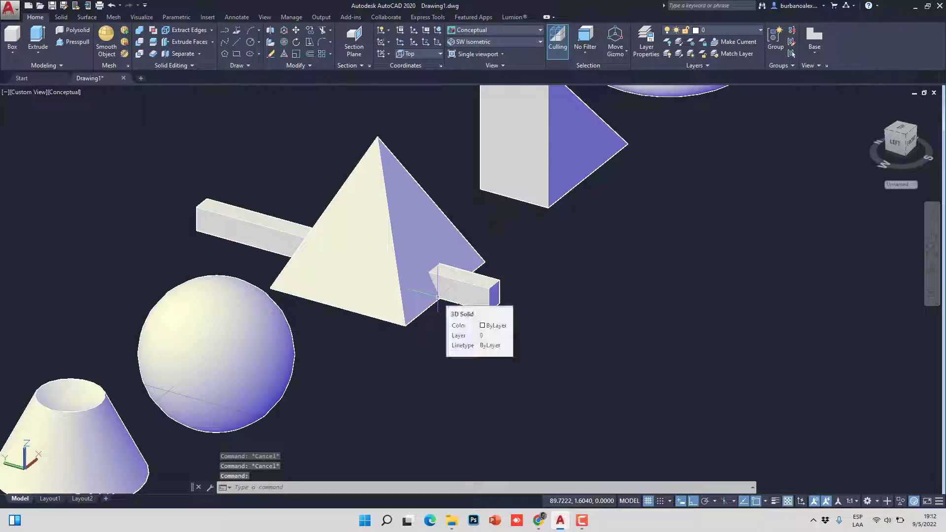
pyautogui.click(140, 42)
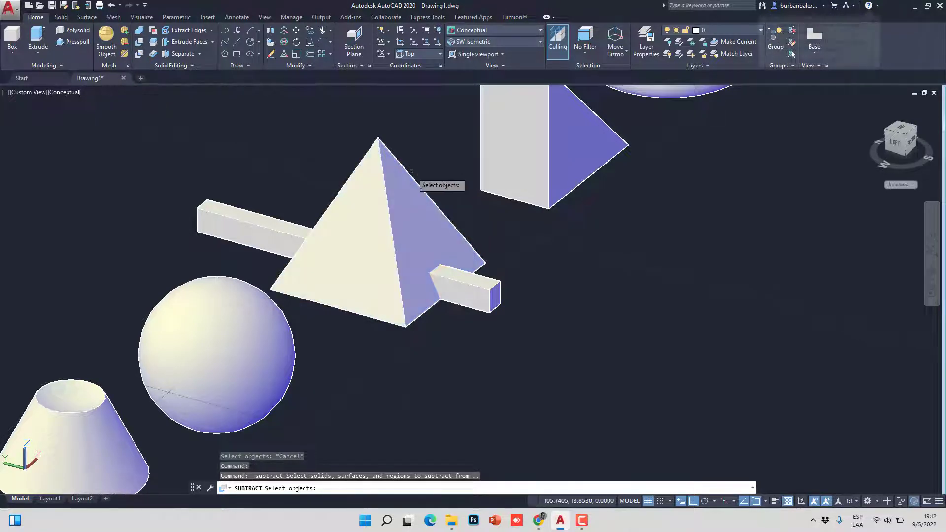
pyautogui.click(409, 175)
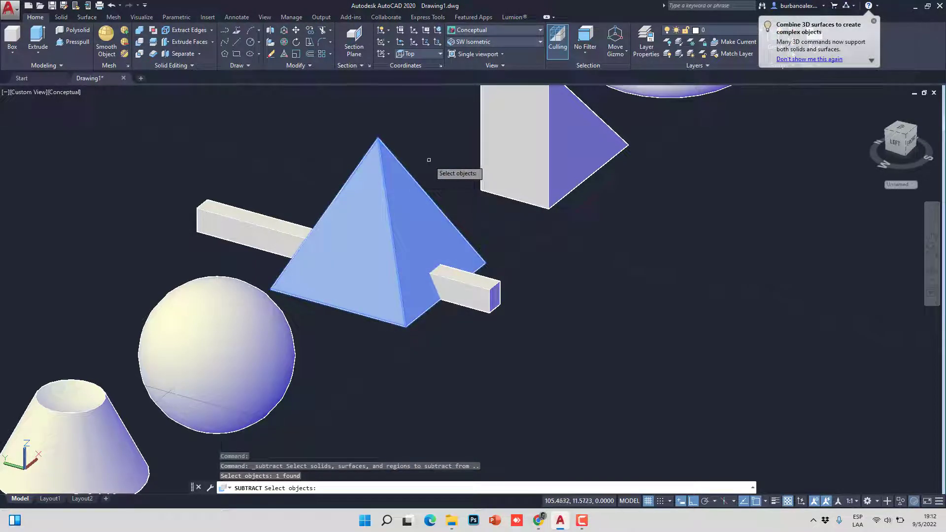
pyautogui.press('Return')
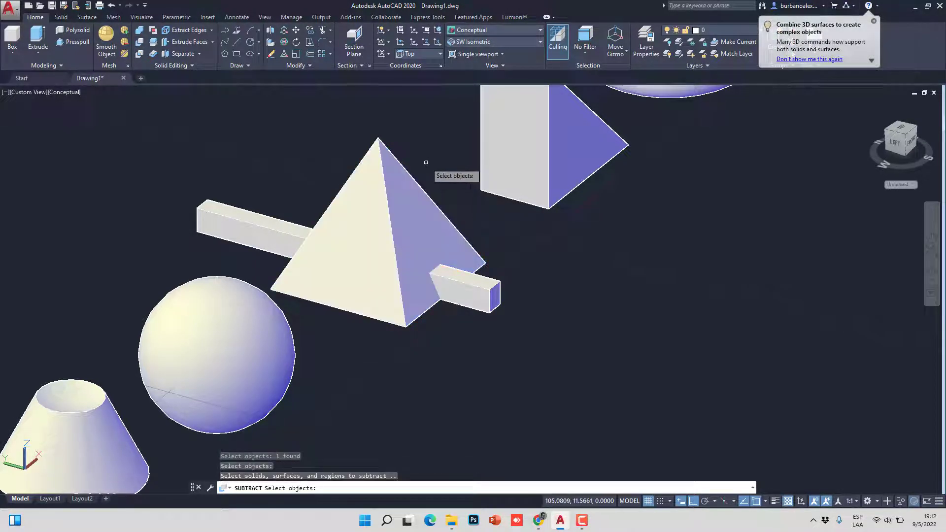
pyautogui.click(473, 285)
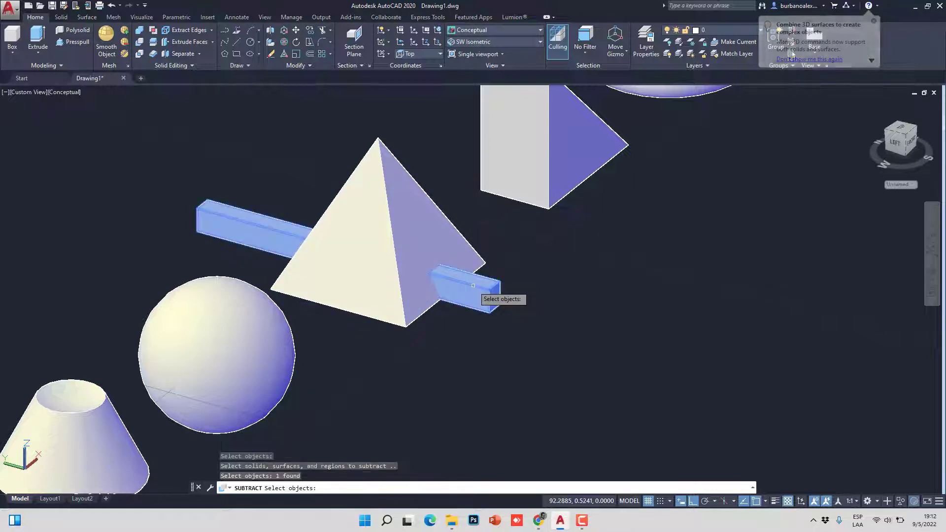
pyautogui.press('Return')
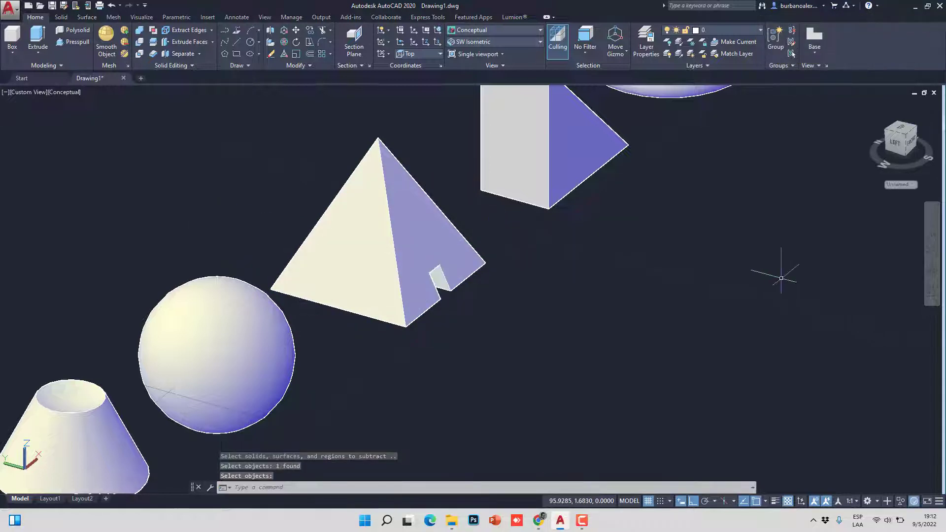
# Step: Copy the standalone cylinder from its top center to the front corner of the rear box's top face so the two solids overlap
pyautogui.click(932, 277)
pyautogui.moveTo(513, 266); pyautogui.dragTo(372, 277)
pyautogui.moveTo(312, 266); pyautogui.dragTo(381, 272)
pyautogui.press('Escape')
pyautogui.click(382, 270)
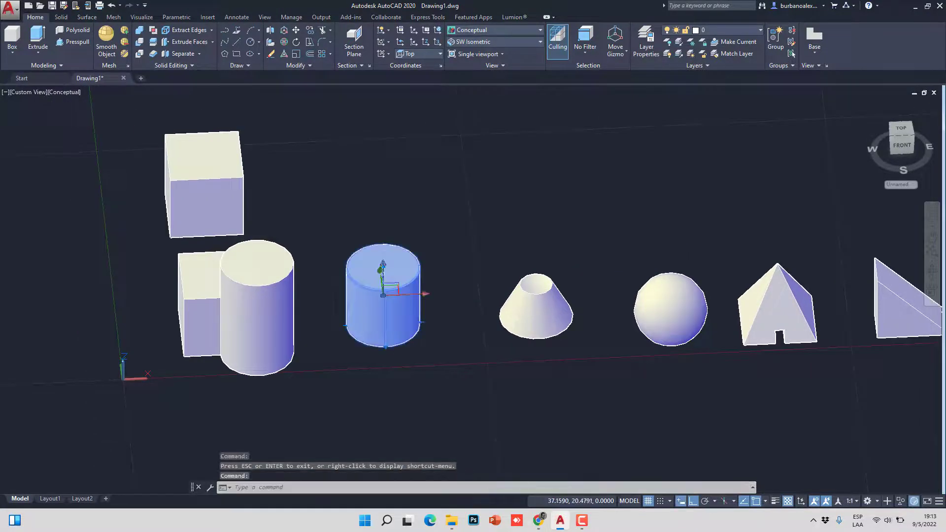
pyautogui.click(304, 55)
pyautogui.click(382, 266)
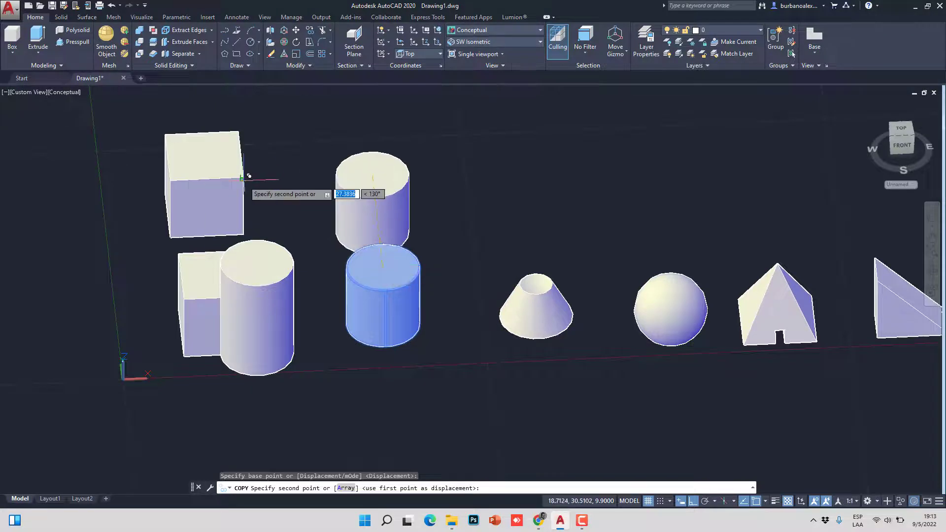
pyautogui.click(244, 178)
pyautogui.press('Escape')
# Step: Intersect the rear box with the copied cylinder that overlaps its corner
pyautogui.scroll(3, 160, 136)
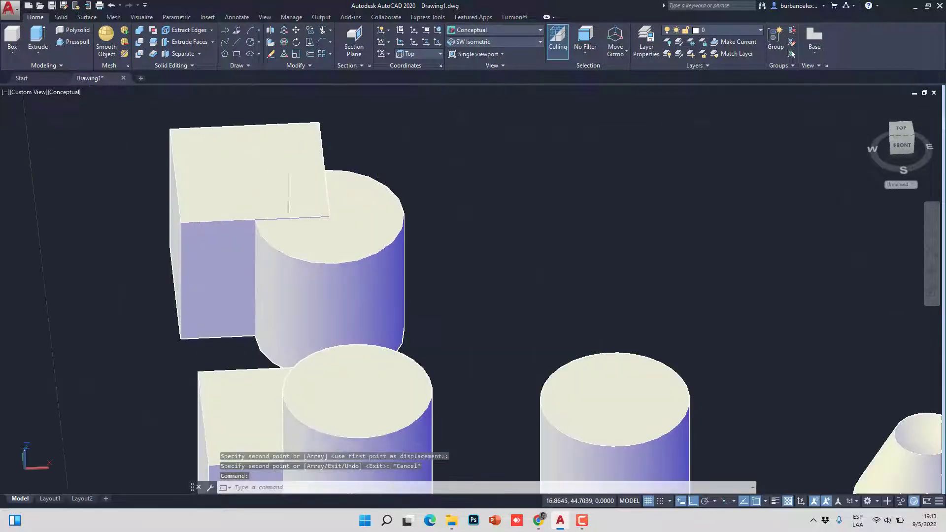
pyautogui.click(933, 270)
pyautogui.moveTo(353, 200); pyautogui.dragTo(392, 235)
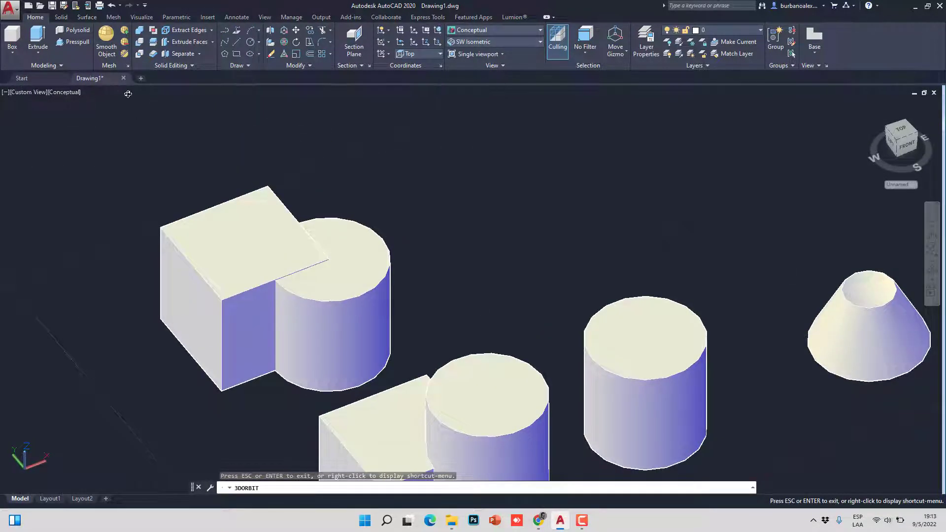
pyautogui.press('Escape')
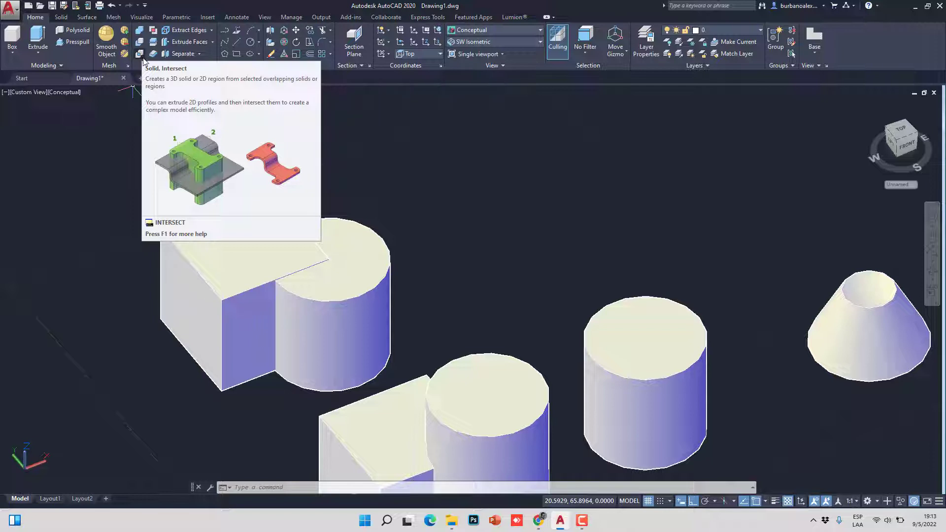
pyautogui.click(140, 55)
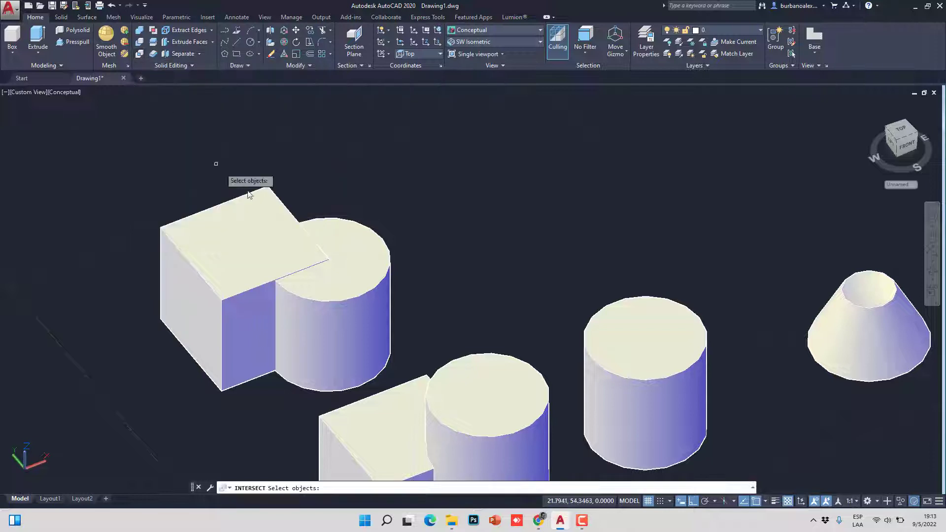
pyautogui.click(259, 218)
pyautogui.click(345, 225)
pyautogui.press('Return')
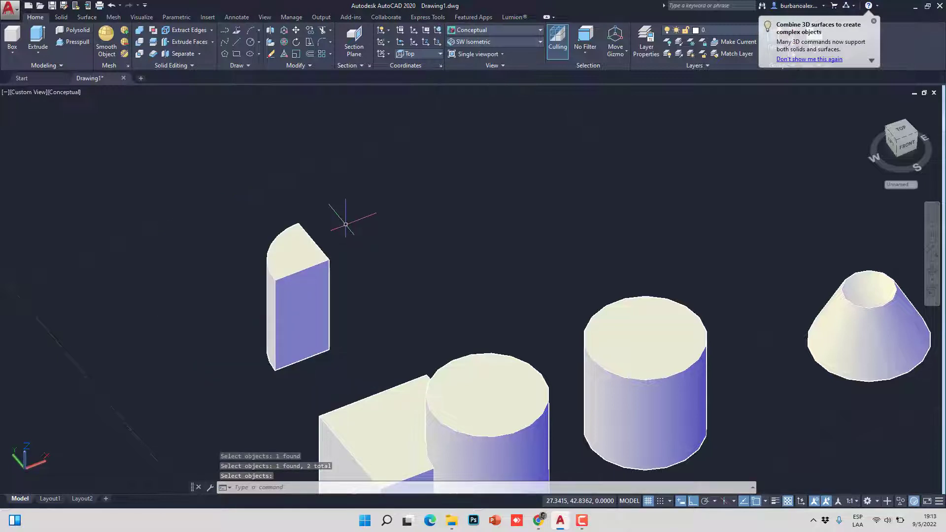
# Step: Undo the intersection and look closely at the overlap between the box and the cylinder
pyautogui.hotkey('ctrl', 'z')
pyautogui.scroll(3, 306, 178)
pyautogui.click(345, 217)
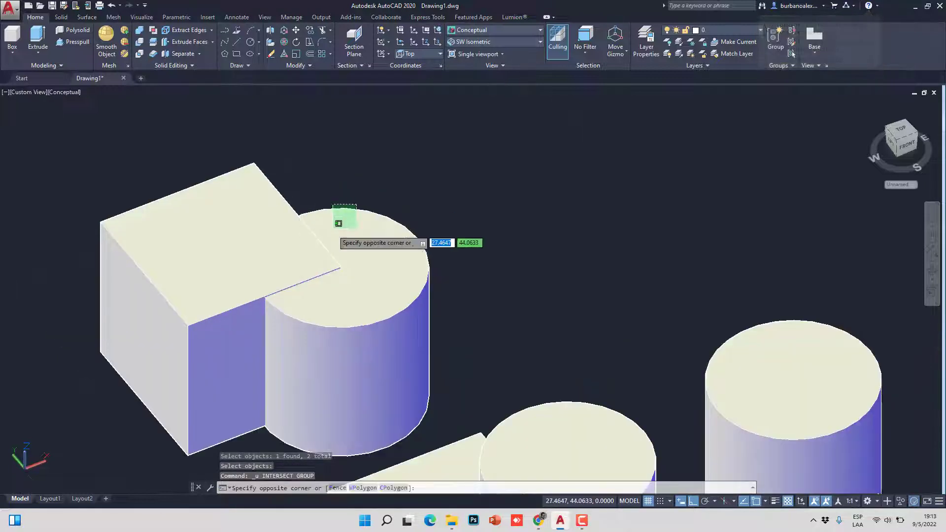
pyautogui.press('Escape')
pyautogui.scroll(5, 299, 255)
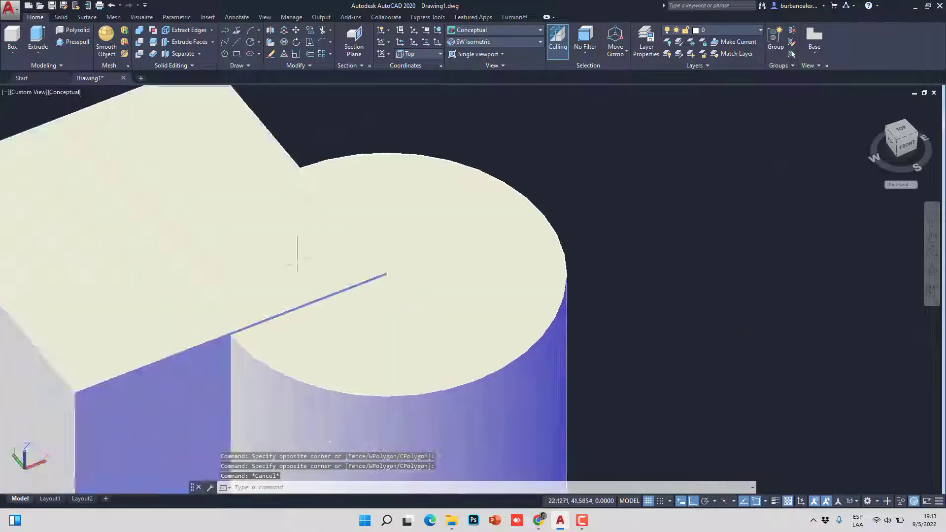
# Step: Apply Intersect again to the rear box and overlapping cylinder, keeping only their shared volume
pyautogui.scroll(-2, 256, 194)
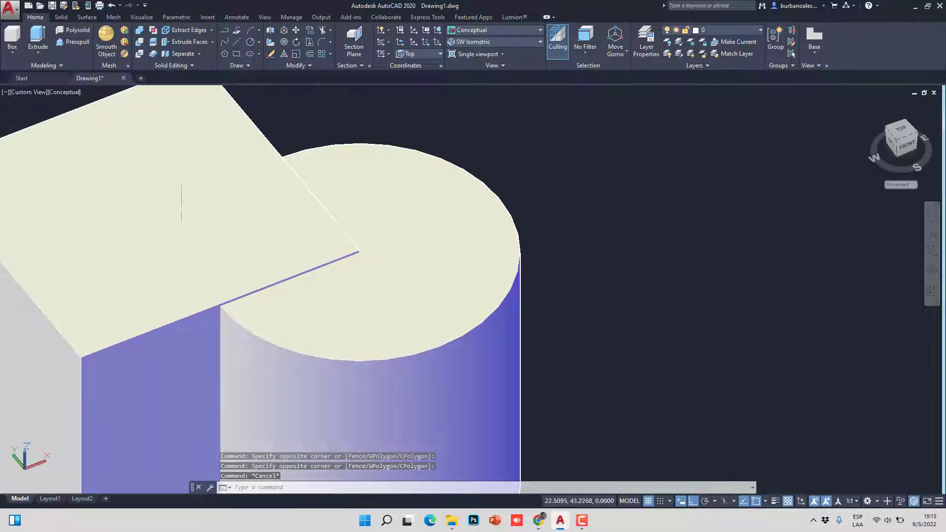
pyautogui.scroll(-4, 185, 177)
pyautogui.click(140, 54)
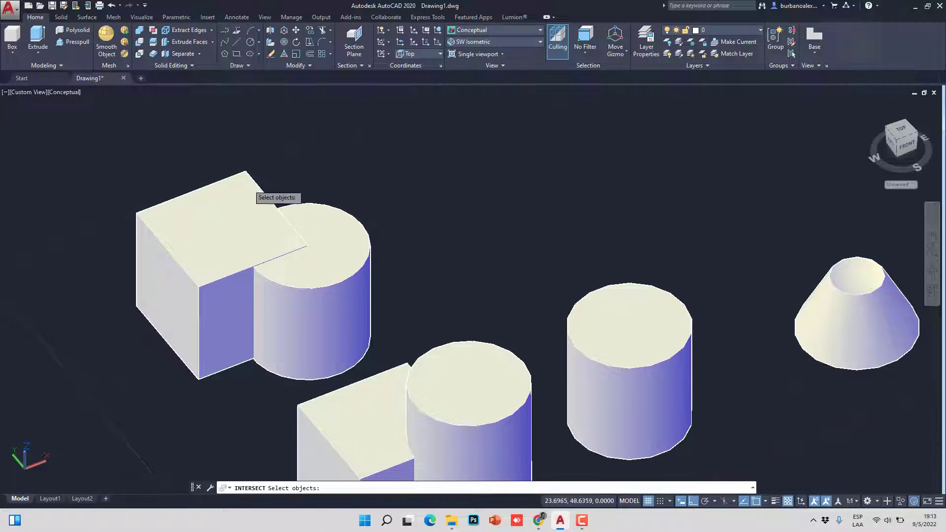
pyautogui.click(274, 197)
pyautogui.click(340, 222)
pyautogui.press('Return')
pyautogui.press('Return')
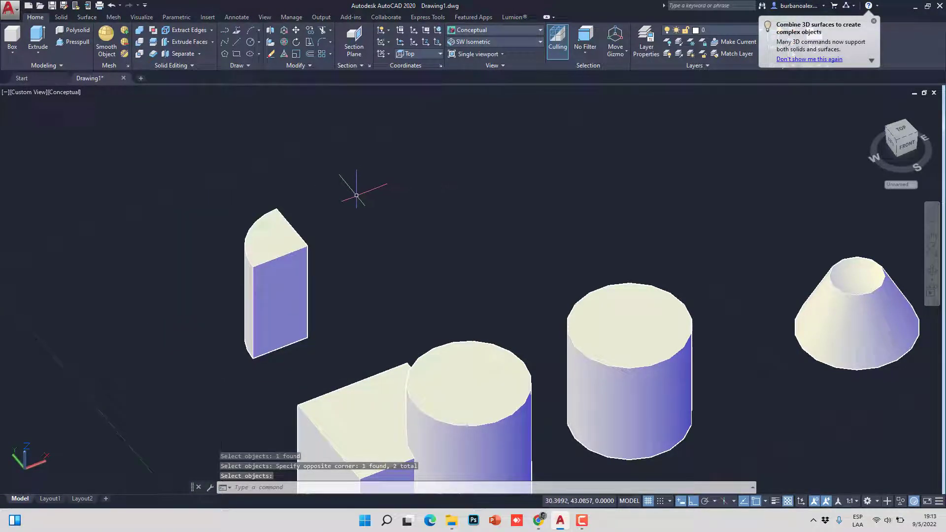
# Step: Examine the whole row of solids, including the intersected piece and the joined box and cylinder, from overall and close views
pyautogui.scroll(-4, 261, 215)
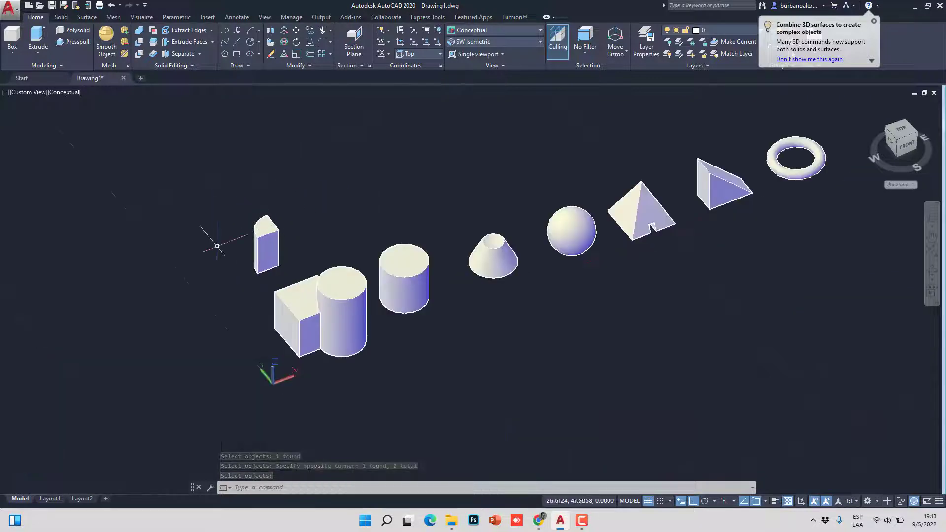
pyautogui.moveTo(321, 218); pyautogui.dragTo(318, 186, button='middle')
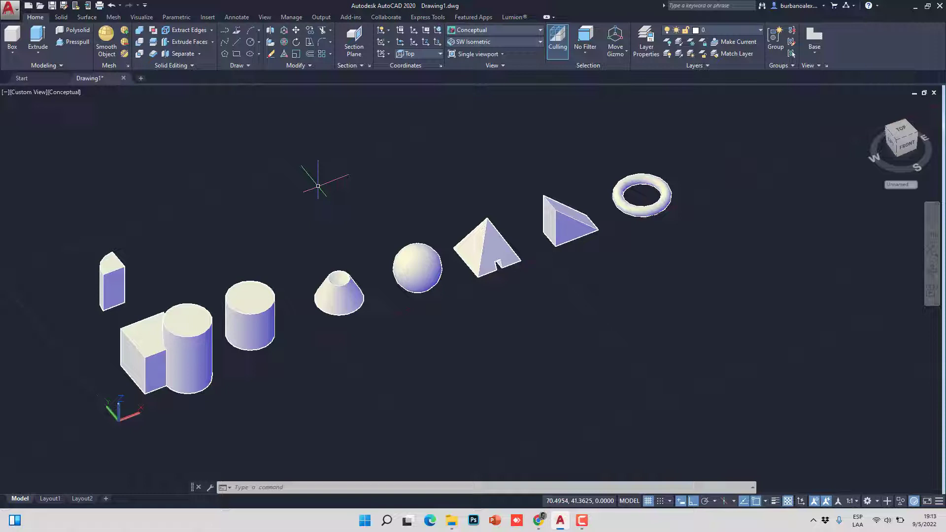
pyautogui.scroll(4, 79, 373)
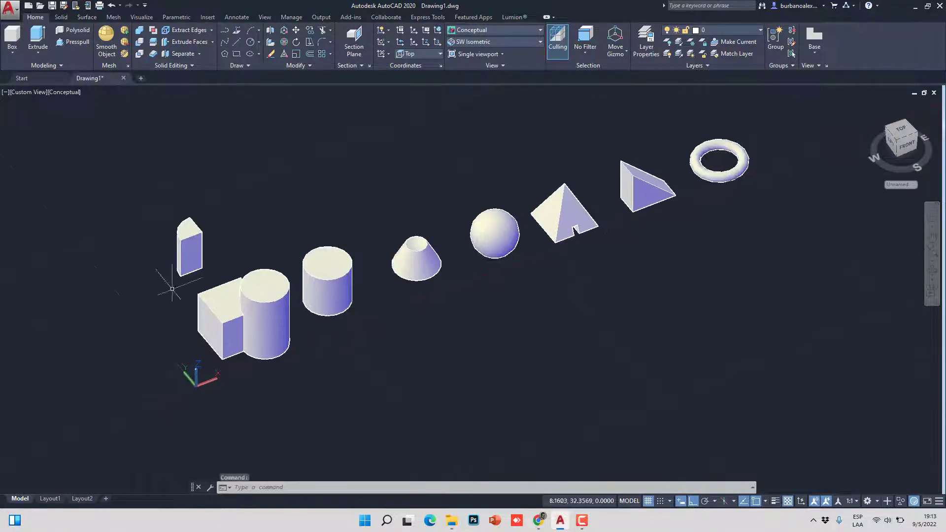
pyautogui.click(200, 302)
pyautogui.press('Escape')
pyautogui.scroll(-5, 200, 308)
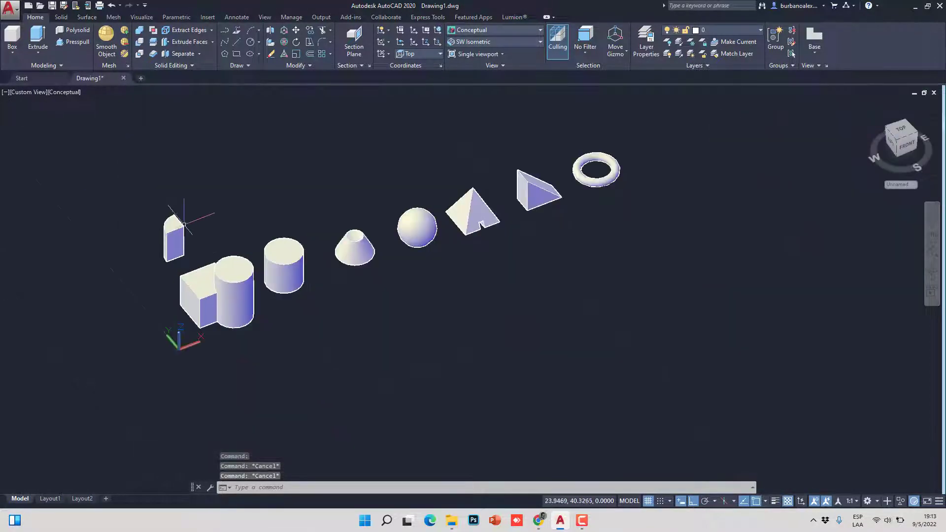
pyautogui.moveTo(226, 231); pyautogui.dragTo(218, 290, button='middle')
pyautogui.moveTo(291, 251); pyautogui.dragTo(292, 269, button='middle')
pyautogui.keyDown('shift'); pyautogui.moveTo(788, 263); pyautogui.dragTo(284, 315, button='middle'); pyautogui.keyUp('shift')
pyautogui.scroll(3, 220, 330)
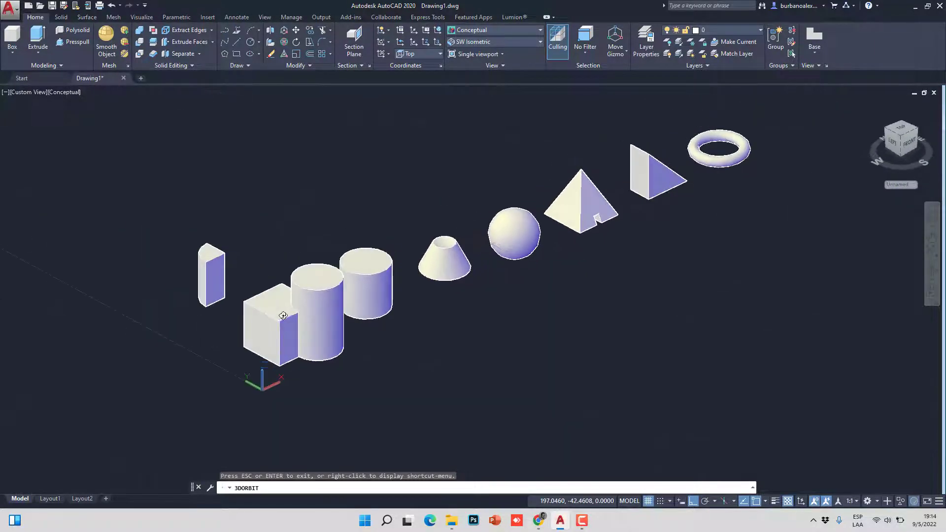
pyautogui.scroll(2, 264, 364)
pyautogui.click(248, 294)
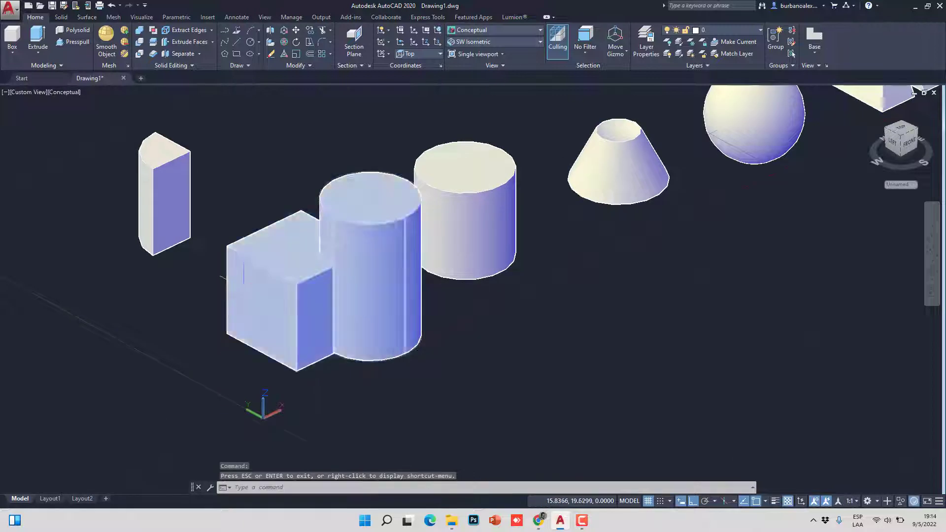
pyautogui.scroll(3, 224, 302)
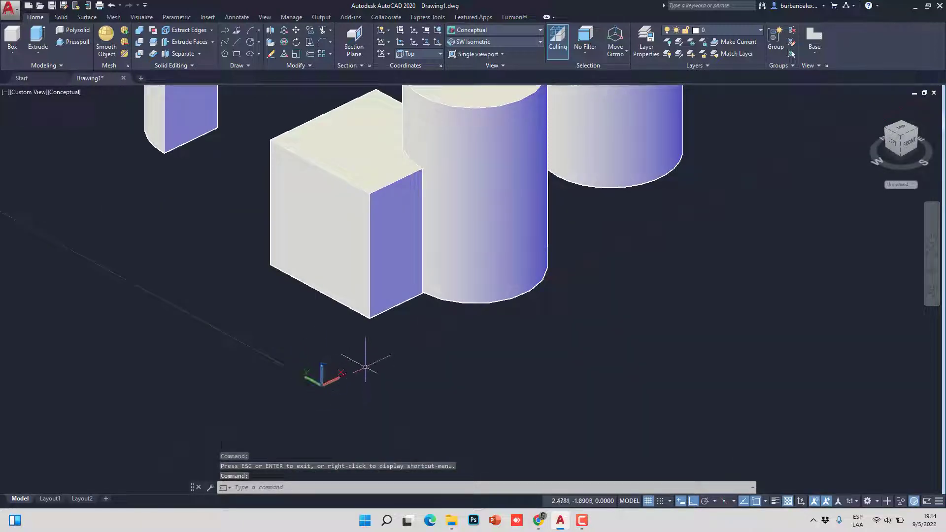
pyautogui.scroll(-3, 316, 377)
pyautogui.moveTo(518, 315); pyautogui.dragTo(482, 325, button='middle')
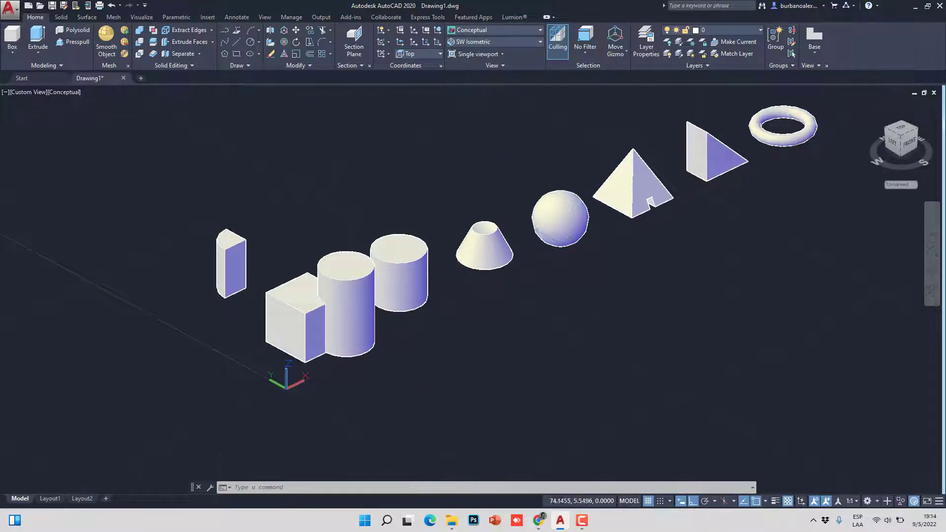
# Step: Orbit the row of solids toward a frontal elevation and set the preset Front view
pyautogui.moveTo(563, 227); pyautogui.dragTo(501, 202, button='middle')
pyautogui.click(930, 274)
pyautogui.moveTo(566, 232); pyautogui.dragTo(442, 178)
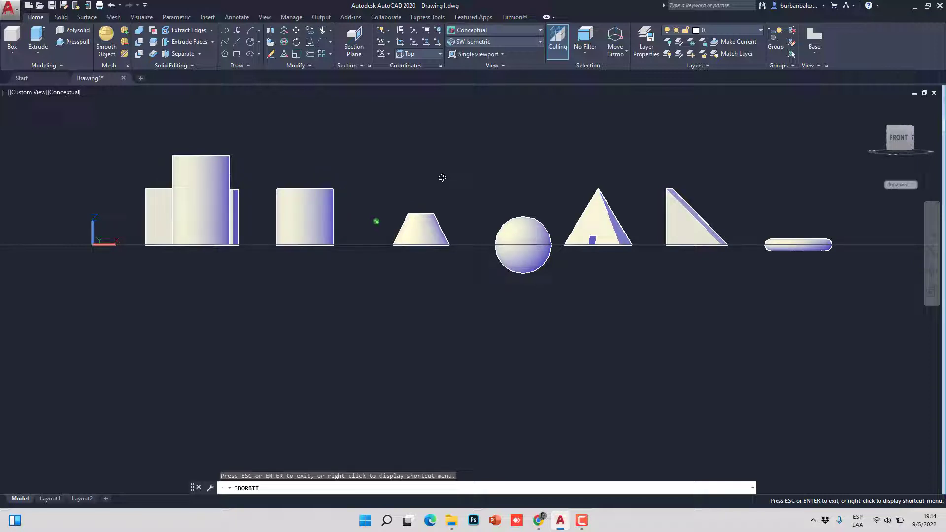
pyautogui.moveTo(442, 178); pyautogui.dragTo(444, 178)
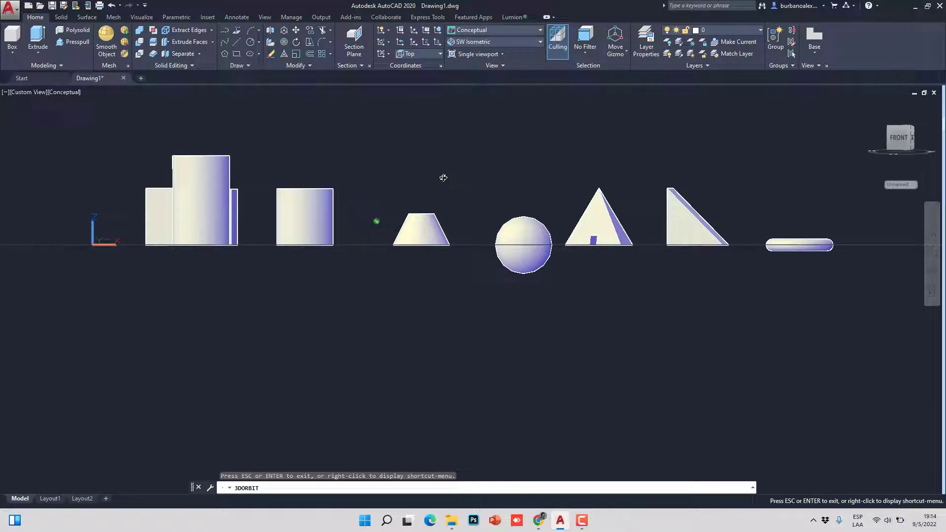
pyautogui.moveTo(443, 178); pyautogui.dragTo(444, 178)
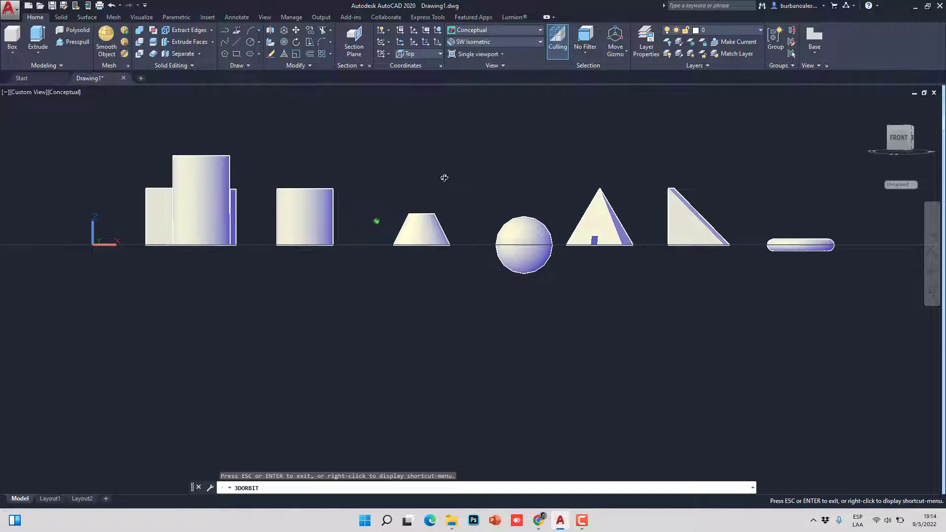
pyautogui.moveTo(444, 178)
pyautogui.mouseDown()
pyautogui.moveTo(464, 178)
pyautogui.moveTo(422, 176)
pyautogui.mouseUp()
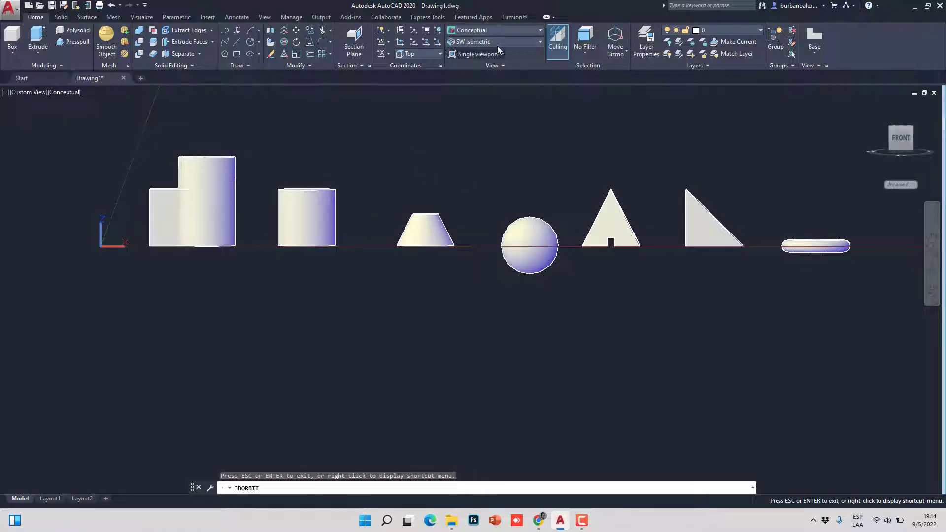
pyautogui.click(488, 41)
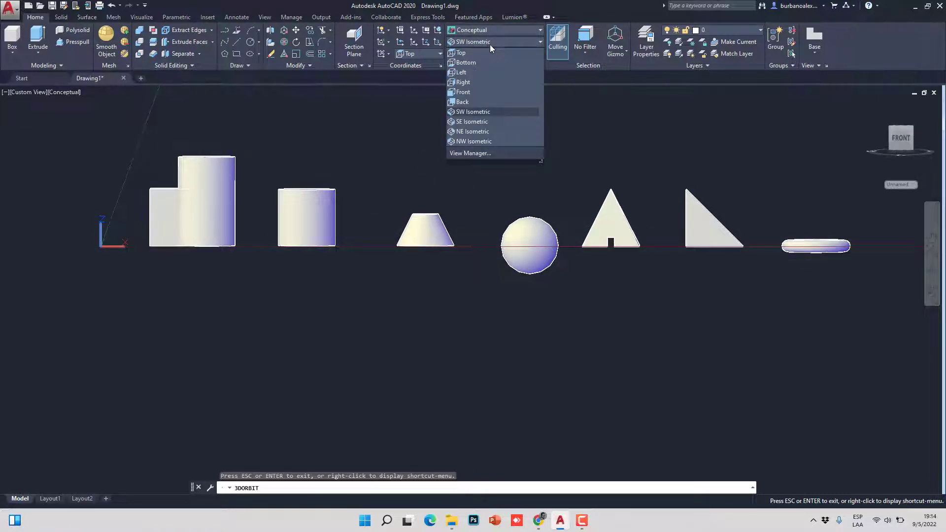
pyautogui.click(464, 92)
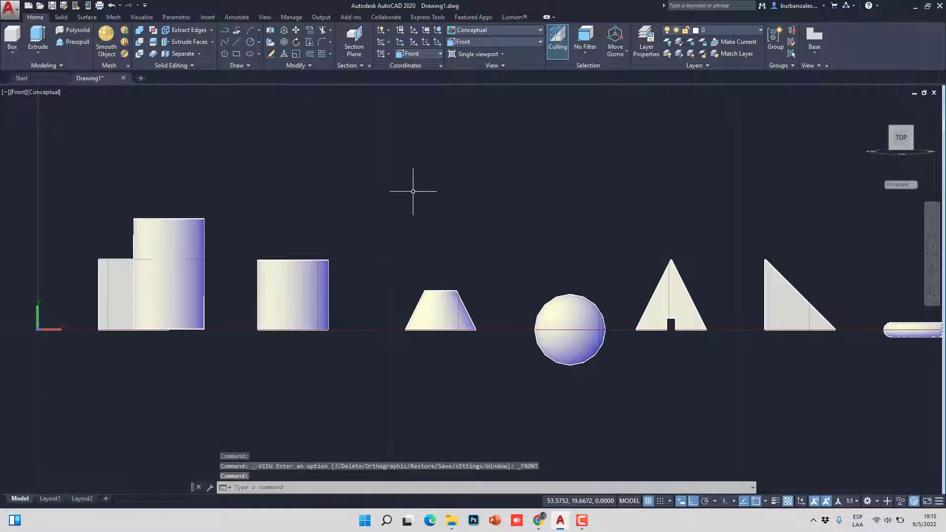
# Step: Review the available preset views and return the model to SW Isometric
pyautogui.click(490, 41)
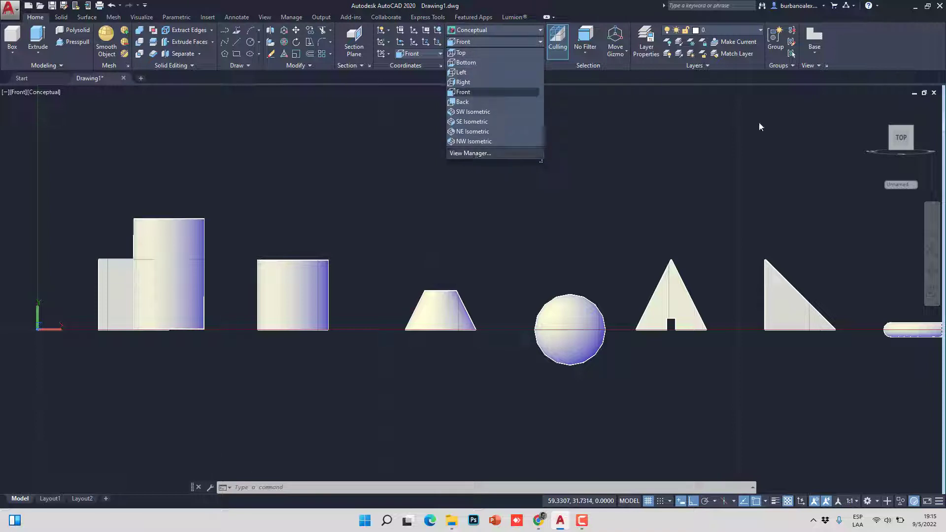
pyautogui.press('Escape')
pyautogui.press('Escape')
pyautogui.press('Escape')
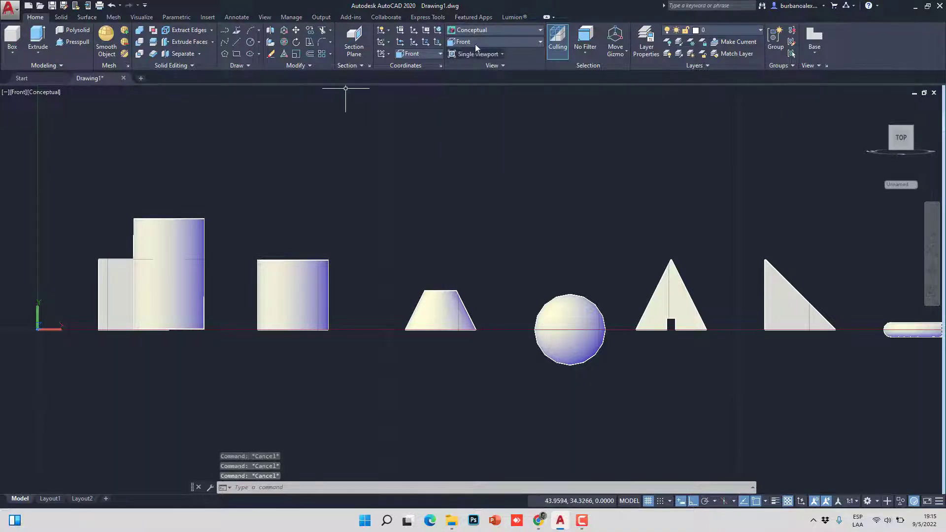
pyautogui.click(488, 42)
pyautogui.click(474, 112)
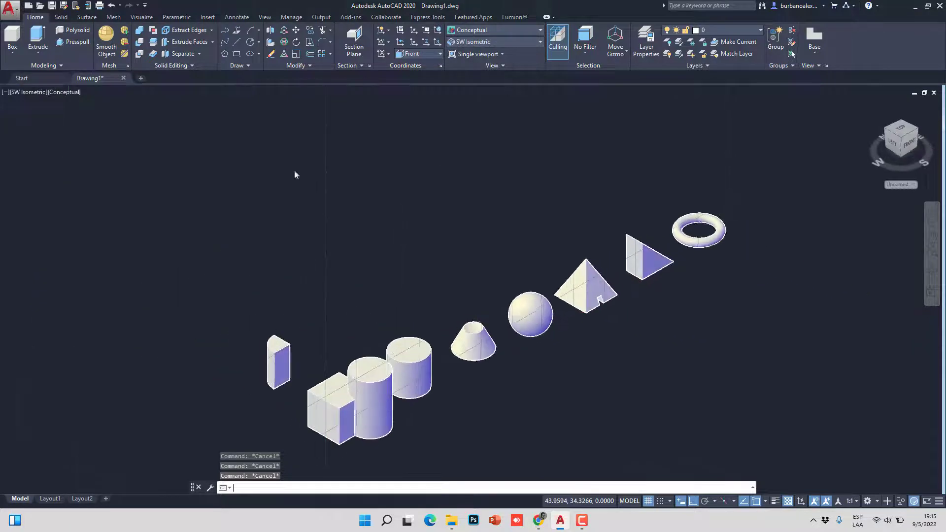
# Step: Examine the joined box and cylinder and the nearby UCS axes from closer and wider views
pyautogui.moveTo(278, 274); pyautogui.dragTo(277, 158, button='middle')
pyautogui.scroll(5, 327, 335)
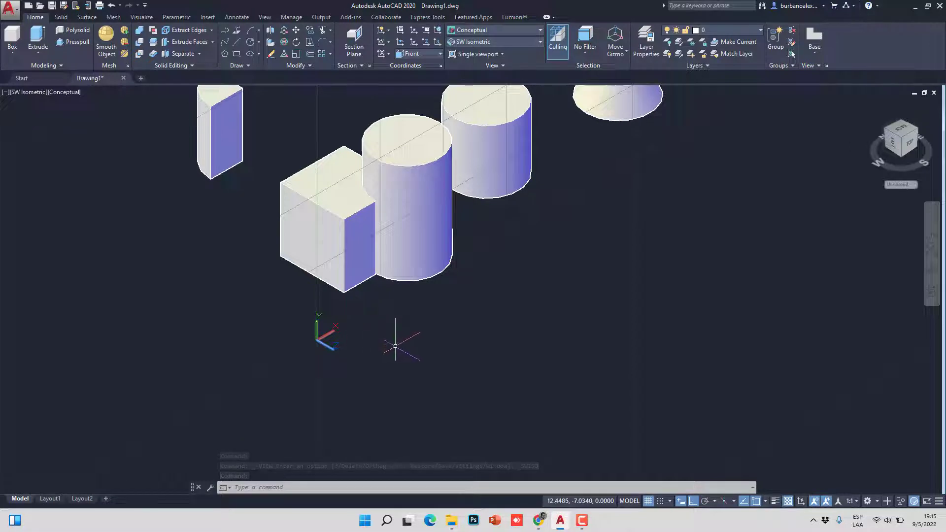
pyautogui.scroll(4, 331, 347)
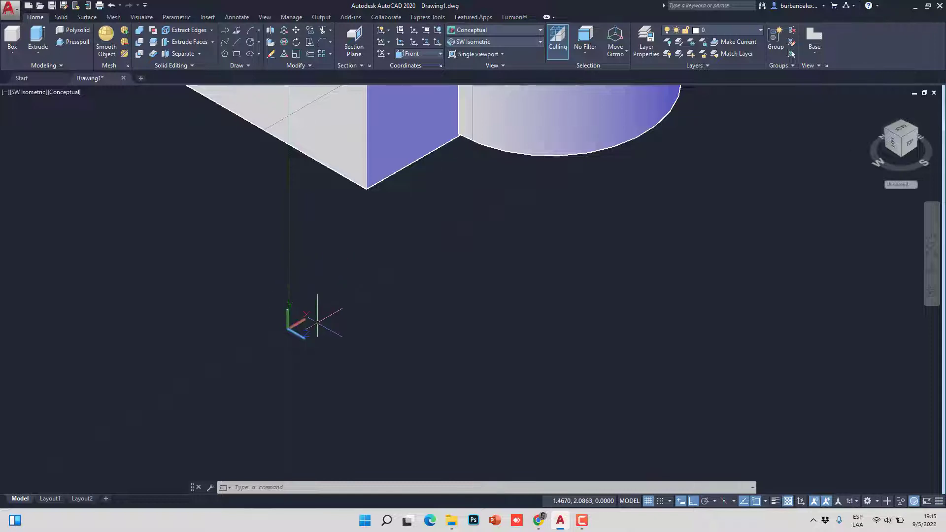
pyautogui.scroll(-3, 342, 274)
pyautogui.moveTo(342, 274); pyautogui.dragTo(361, 267, button='middle')
pyautogui.scroll(5, 361, 267)
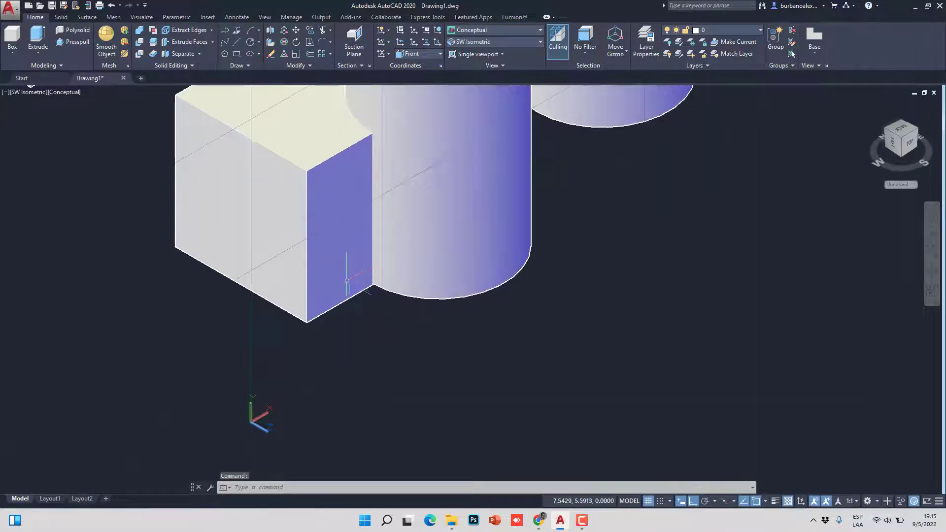
pyautogui.scroll(-2, 358, 271)
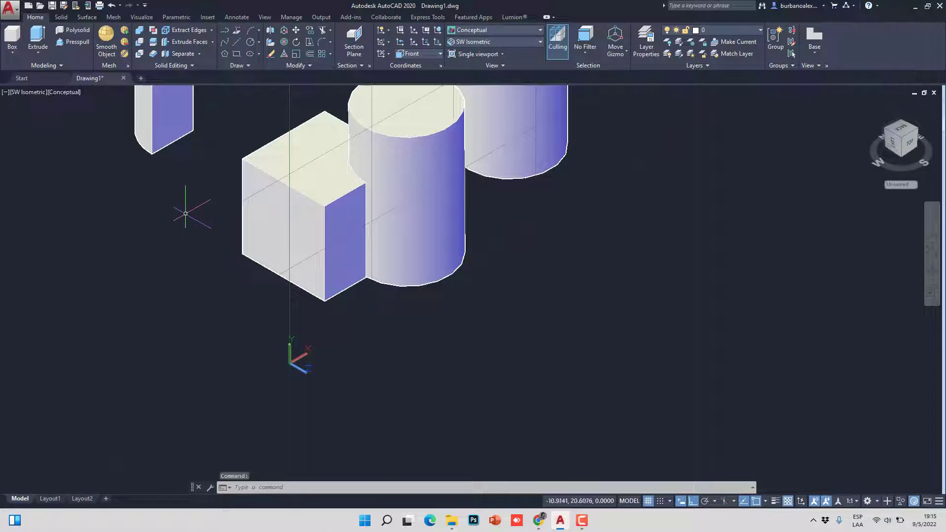
# Step: Try drawing a box from the narrow front face of the joined box and cylinder, and erase the trial solid
pyautogui.click(12, 37)
pyautogui.click(337, 240)
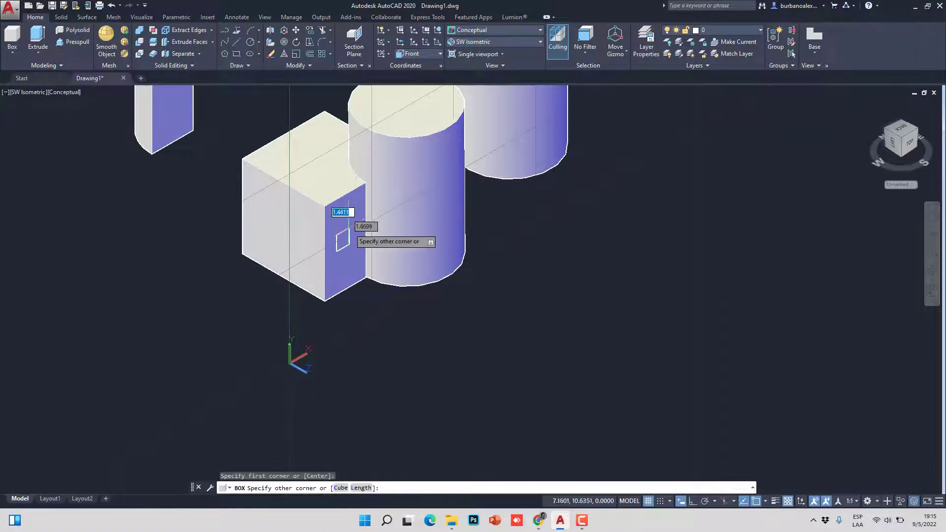
pyautogui.click(357, 227)
pyautogui.click(338, 259)
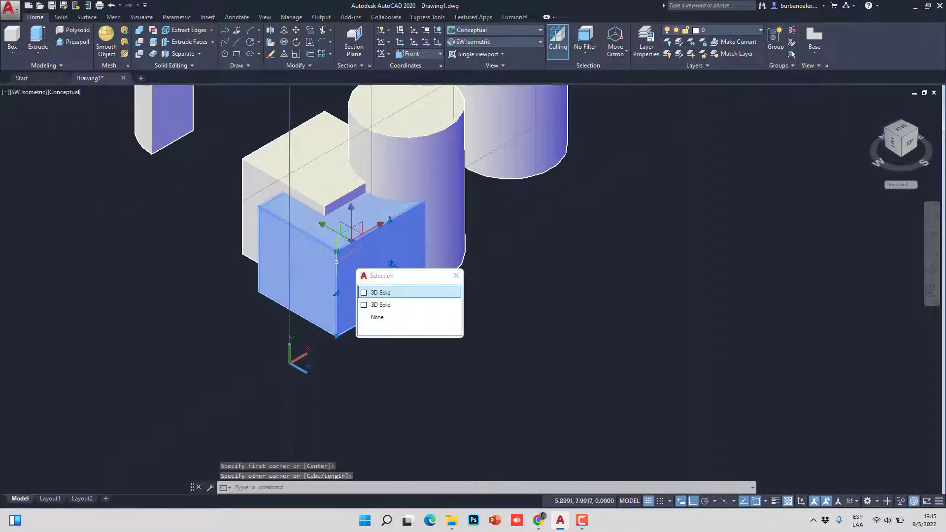
pyautogui.press('Delete')
# Step: Start a new box with its first corner at the lower front corner of the joined solid's box portion
pyautogui.scroll(3, 348, 287)
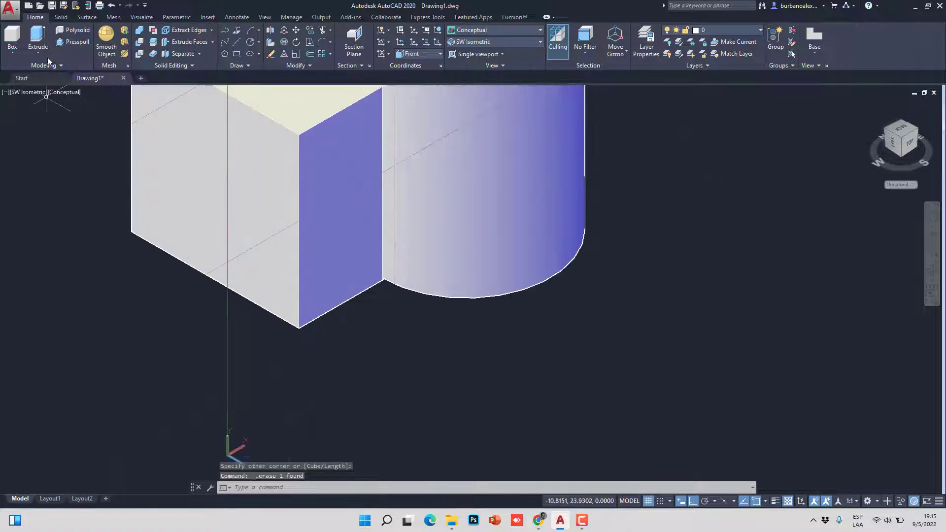
pyautogui.click(13, 37)
pyautogui.click(300, 327)
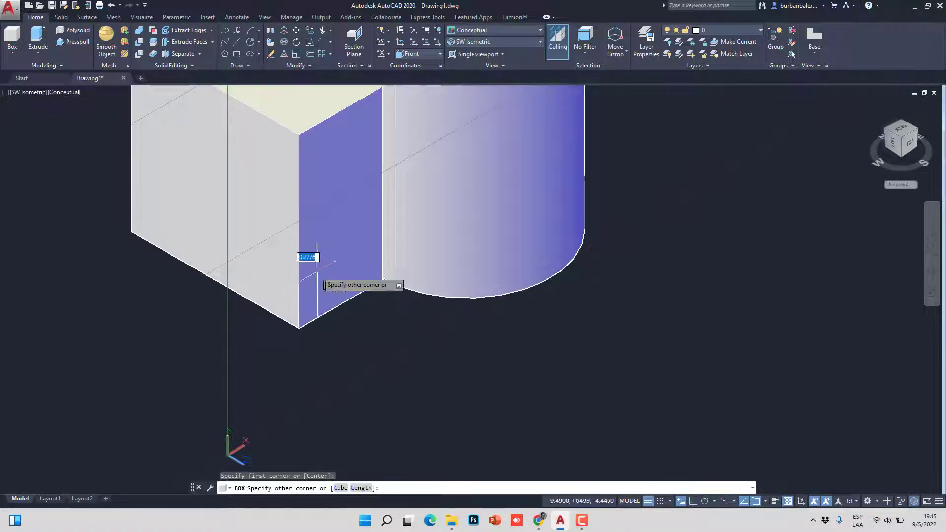
# Step: Finish the box at the lower outer corner of the block's end face, extruding it back about 11.84 units through the block
pyautogui.click(350, 227)
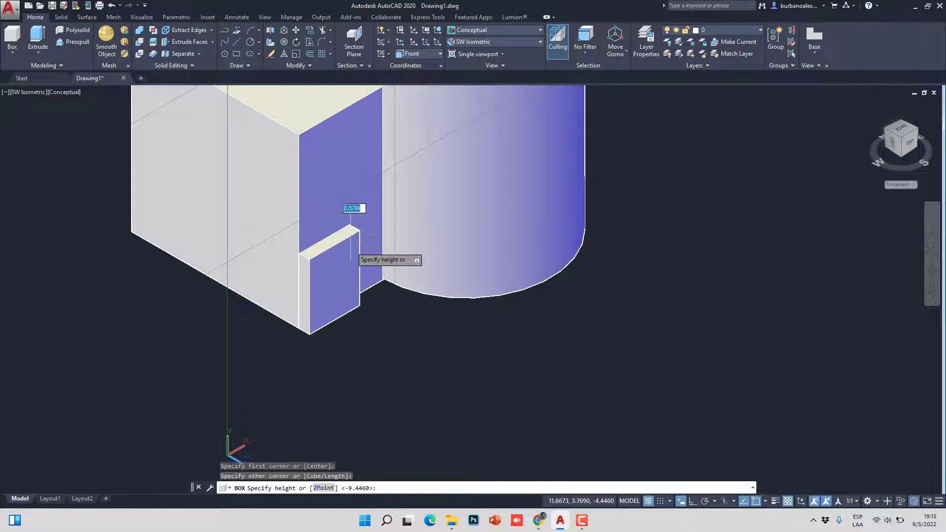
pyautogui.press('Escape')
pyautogui.press('Escape')
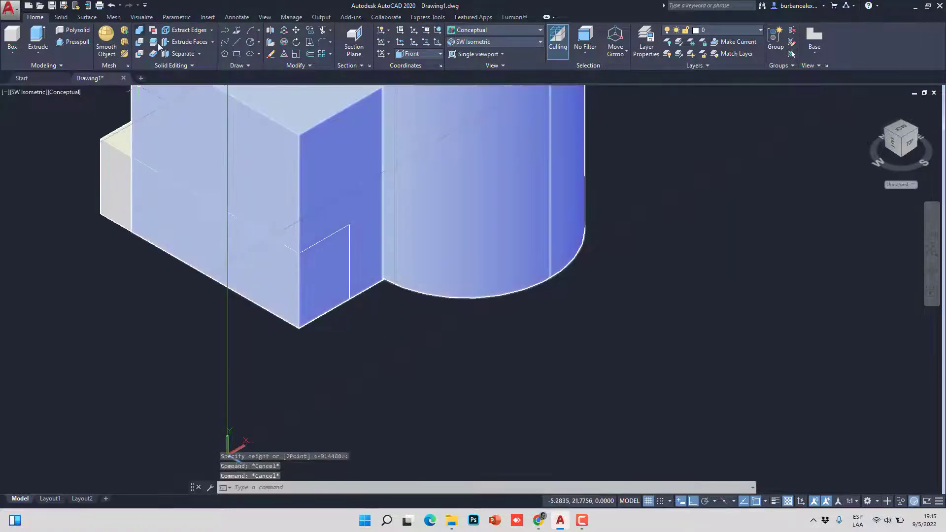
# Step: Examine the row of solids, from the block with its joined cylinder to the sphere, notched pyramid, wedge and torus
pyautogui.scroll(-1, 308, 201)
pyautogui.scroll(1, 260, 340)
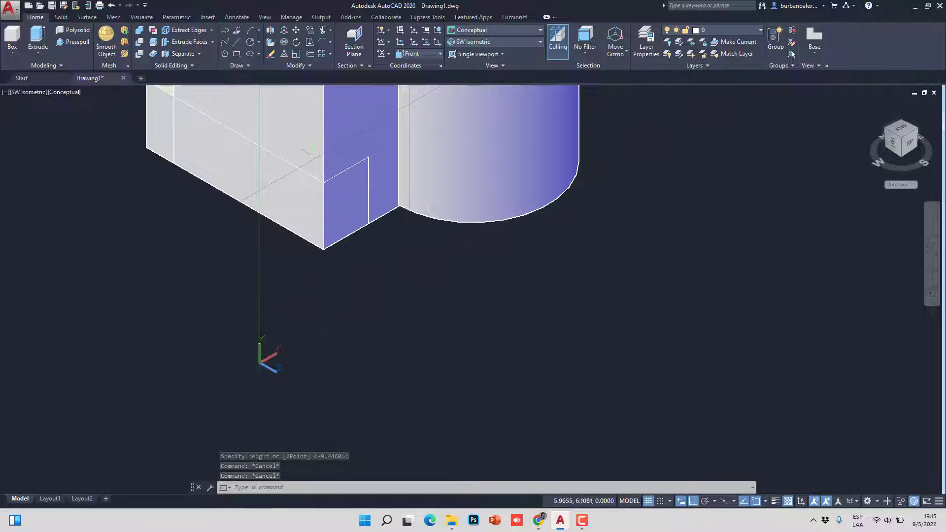
pyautogui.moveTo(330, 146); pyautogui.dragTo(316, 213, button='middle')
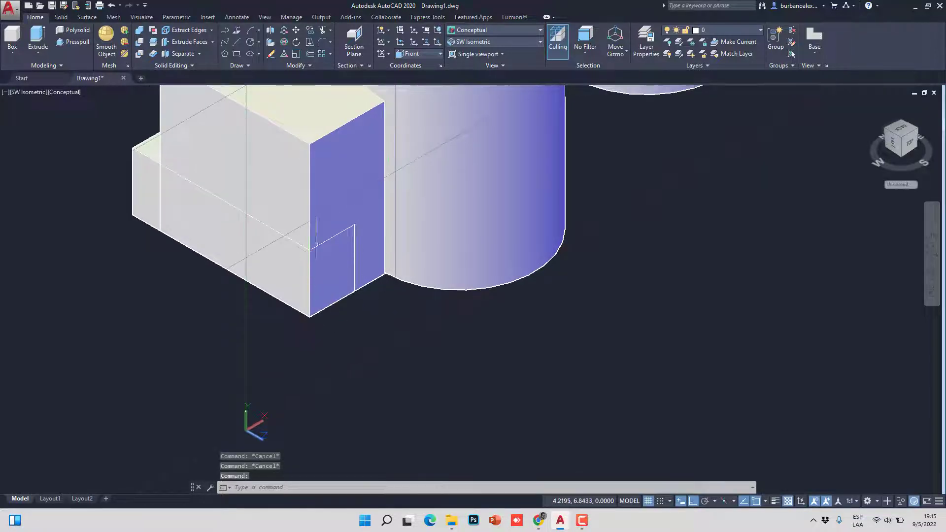
pyautogui.scroll(-4, 331, 240)
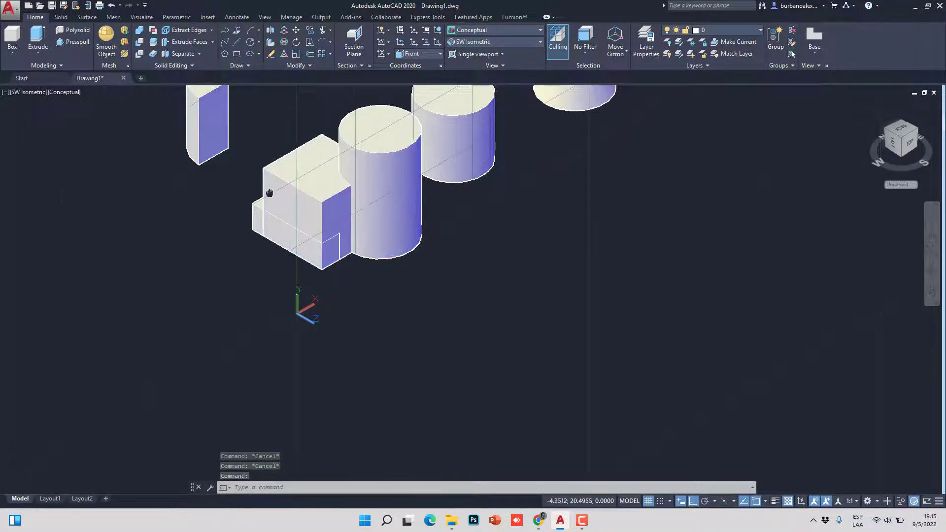
pyautogui.moveTo(292, 193); pyautogui.dragTo(353, 262, button='middle')
pyautogui.moveTo(525, 186); pyautogui.dragTo(298, 267, button='middle')
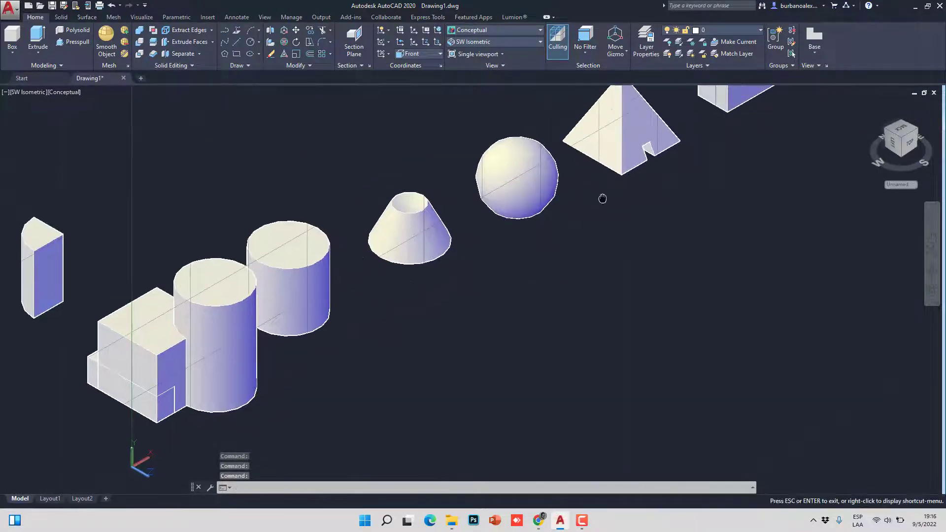
pyautogui.scroll(4, 547, 210)
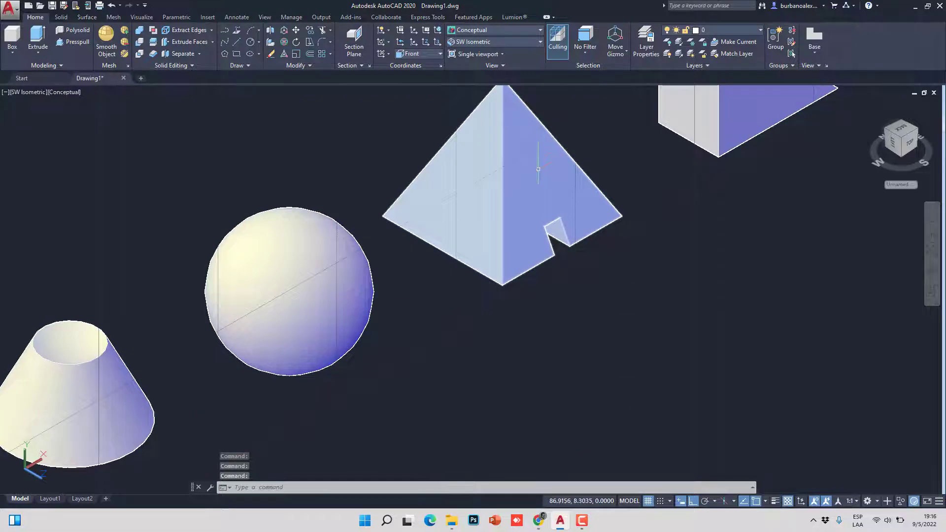
pyautogui.scroll(-3, 547, 162)
pyautogui.moveTo(616, 118); pyautogui.dragTo(518, 217, button='middle')
pyautogui.scroll(2, 523, 219)
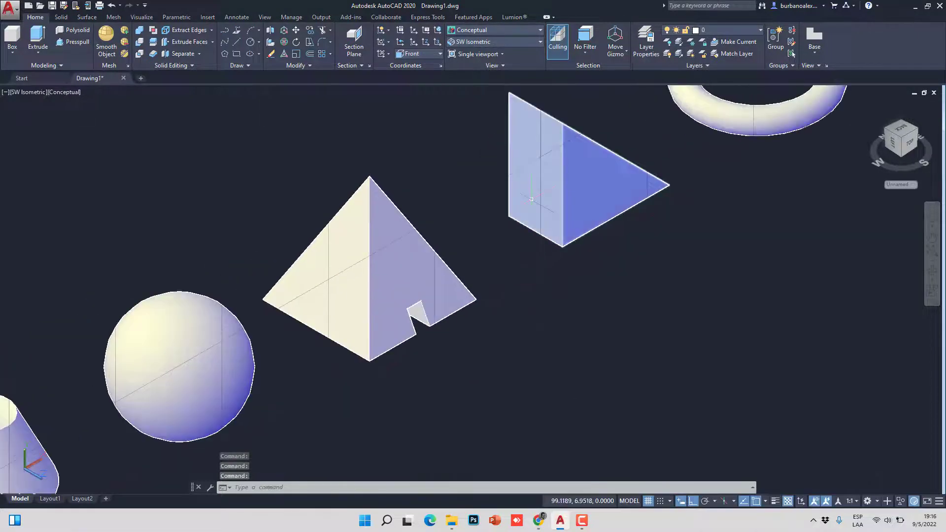
pyautogui.scroll(-4, 537, 172)
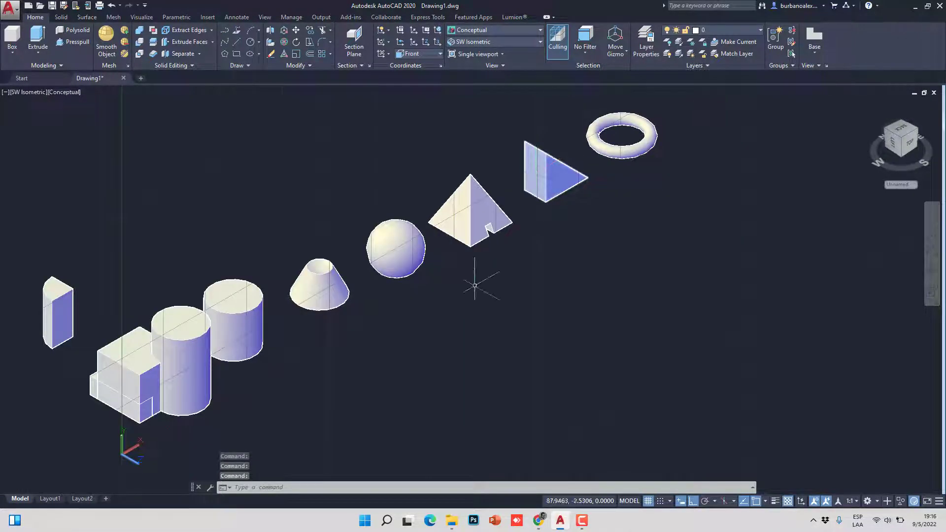
# Step: Subtract the long box along the block's lower edge from the combined block-and-cylinder solid
pyautogui.moveTo(250, 423); pyautogui.dragTo(397, 295, button='middle')
pyautogui.scroll(3, 270, 310)
pyautogui.moveTo(271, 310)
pyautogui.mouseDown()
pyautogui.moveTo(265, 317)
pyautogui.moveTo(303, 370)
pyautogui.moveTo(201, 338)
pyautogui.moveTo(295, 279)
pyautogui.moveTo(99, 323)
pyautogui.moveTo(140, 234)
pyautogui.mouseUp()
pyautogui.scroll(2, 222, 264)
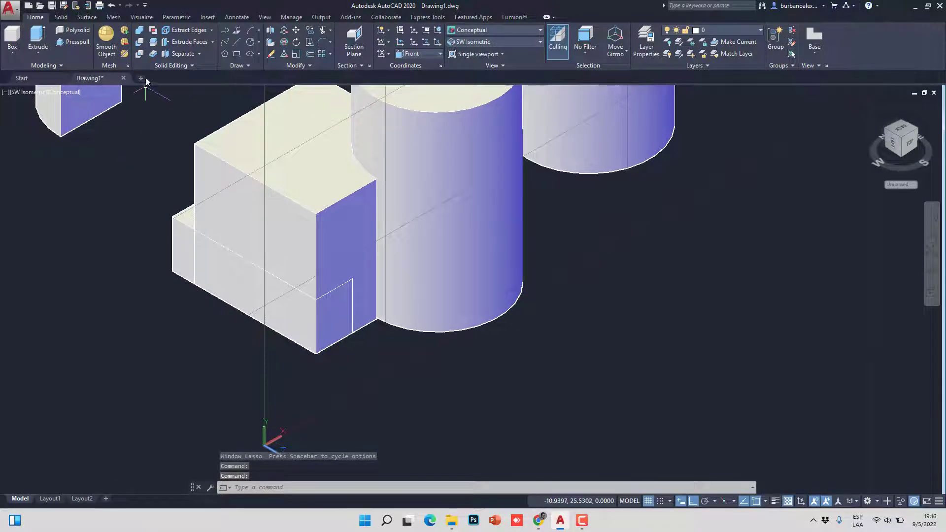
pyautogui.click(141, 48)
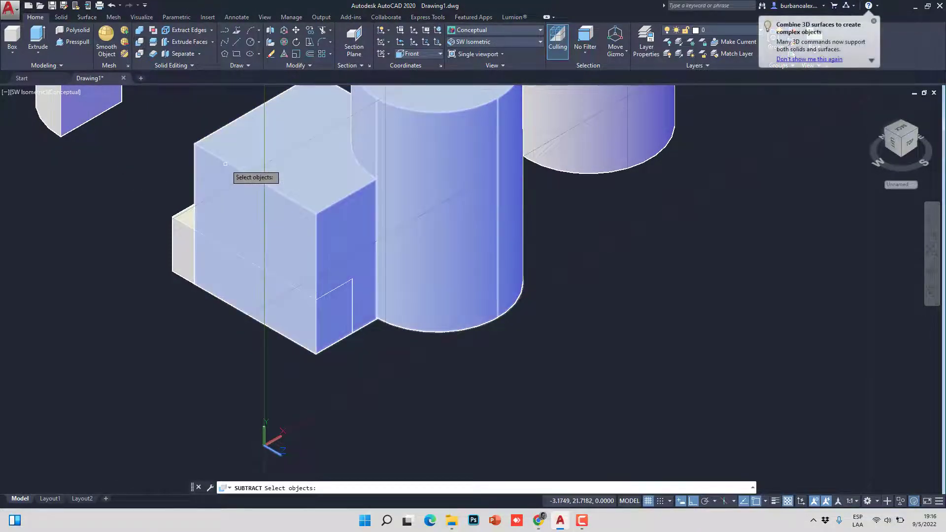
pyautogui.click(225, 163)
pyautogui.press('Return')
pyautogui.click(187, 230)
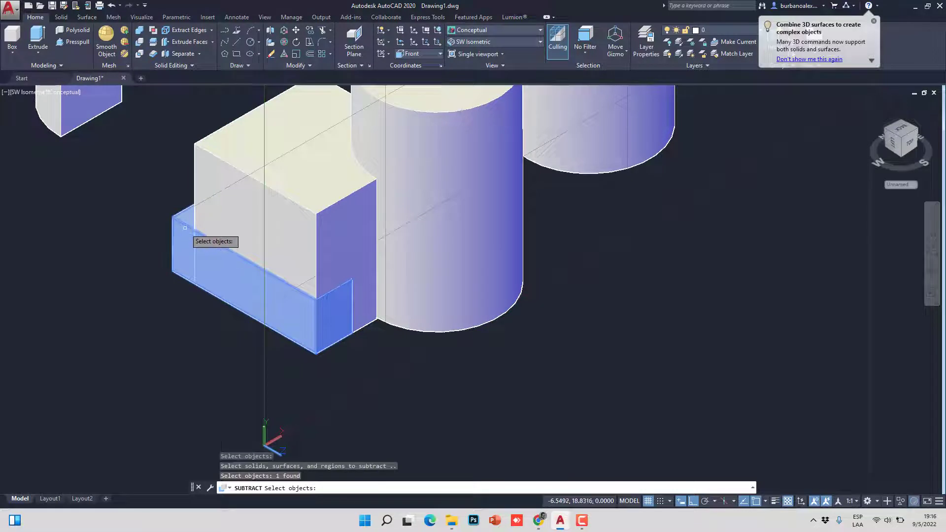
pyautogui.press('Return')
pyautogui.moveTo(382, 332)
pyautogui.mouseDown(button='middle')
pyautogui.moveTo(321, 281)
pyautogui.moveTo(345, 257)
pyautogui.mouseUp(button='middle')
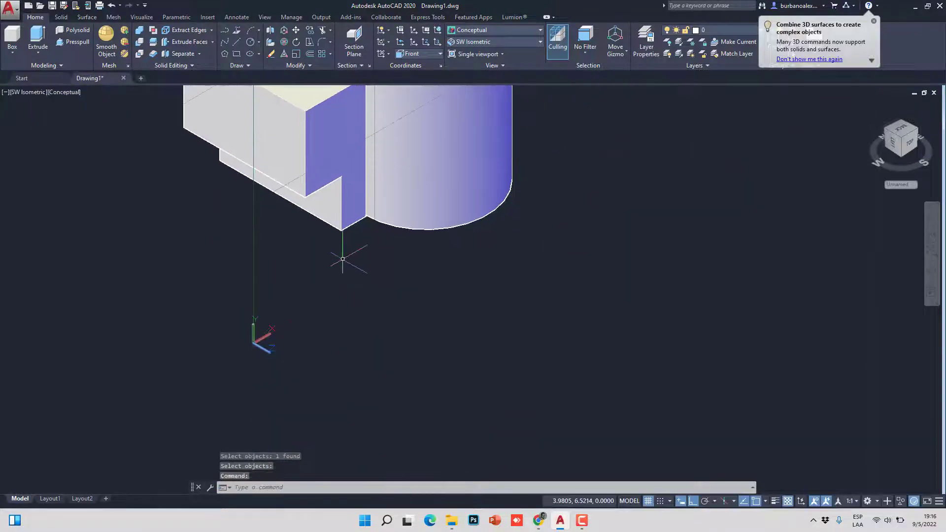
pyautogui.moveTo(273, 282); pyautogui.dragTo(370, 312, button='middle')
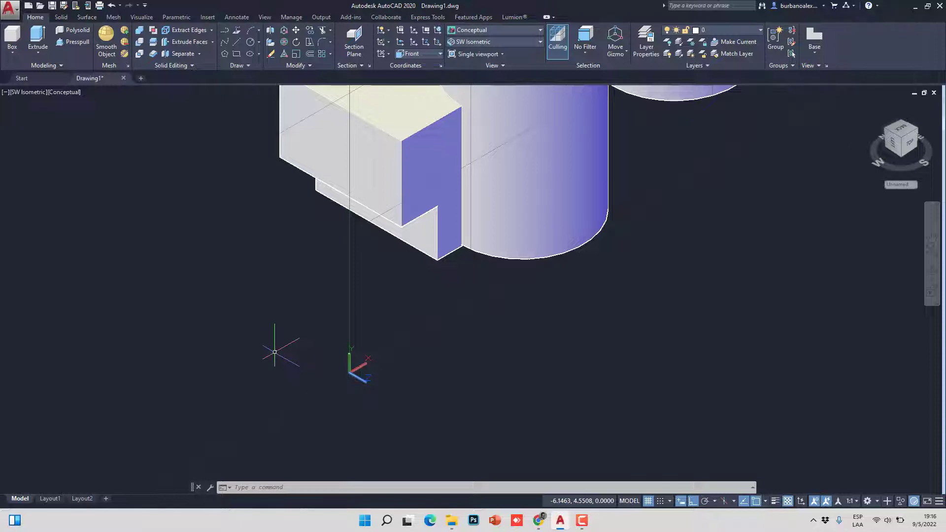
# Step: Define a three-point UCS on the block's long face, with its origin at the outer upper corner, X downward and Y toward the opposite lower corner
pyautogui.moveTo(327, 280); pyautogui.dragTo(306, 295, button='middle')
pyautogui.moveTo(324, 217); pyautogui.dragTo(325, 233, button='middle')
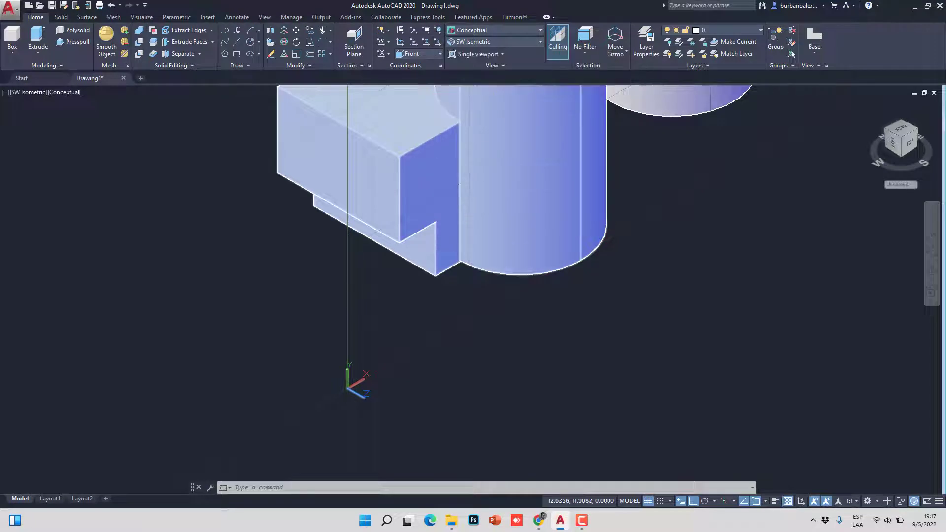
pyautogui.click(437, 42)
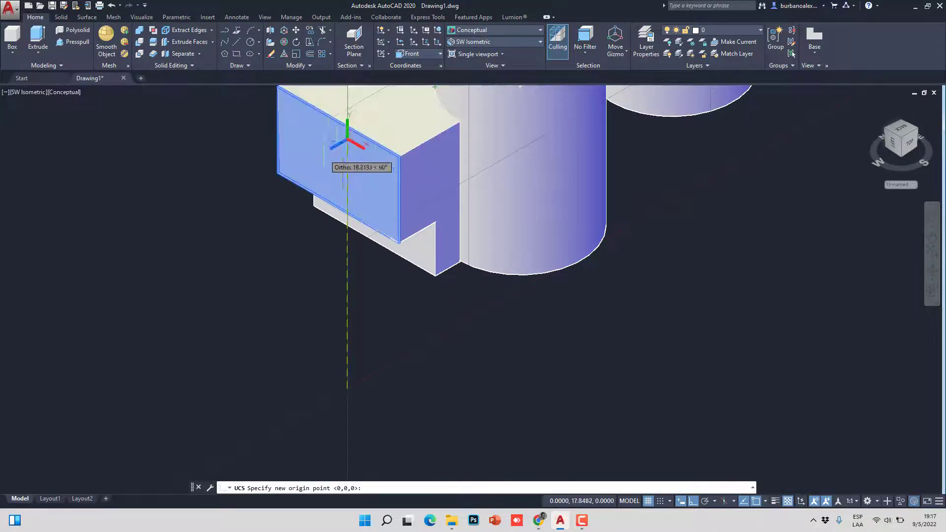
pyautogui.click(278, 88)
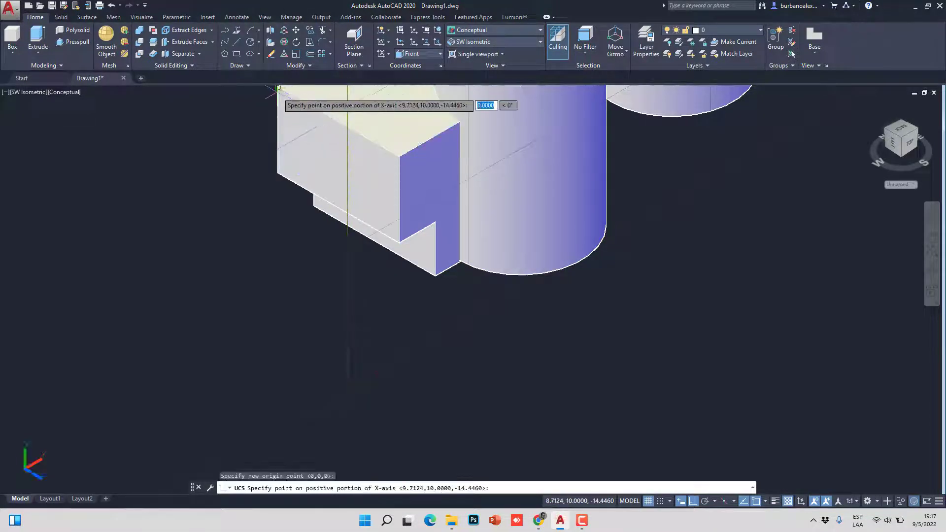
pyautogui.click(277, 172)
pyautogui.click(399, 247)
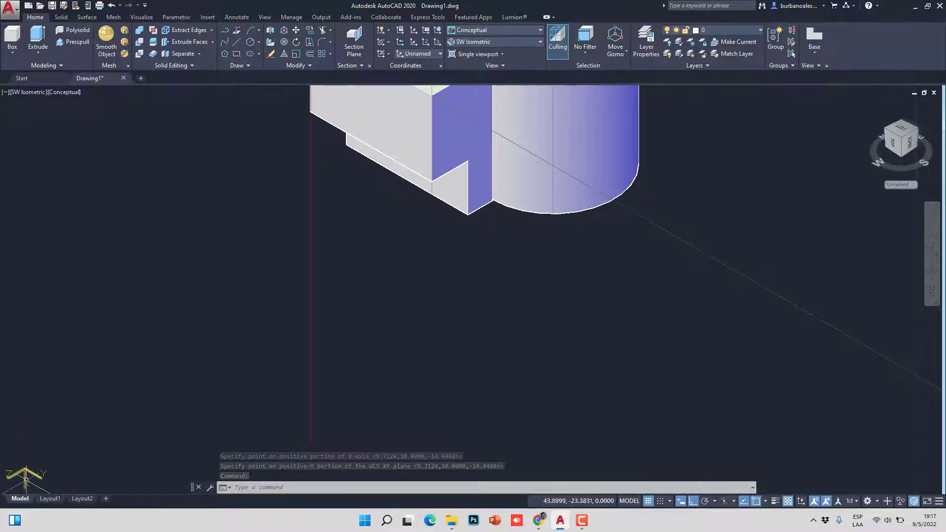
pyautogui.moveTo(339, 172); pyautogui.dragTo(334, 264, button='middle')
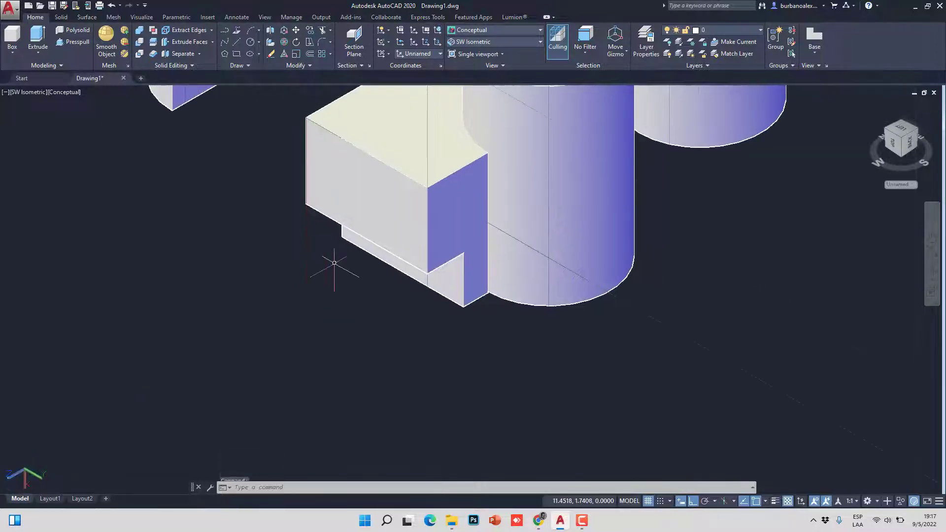
pyautogui.moveTo(362, 211); pyautogui.dragTo(338, 263, button='middle')
pyautogui.click(12, 37)
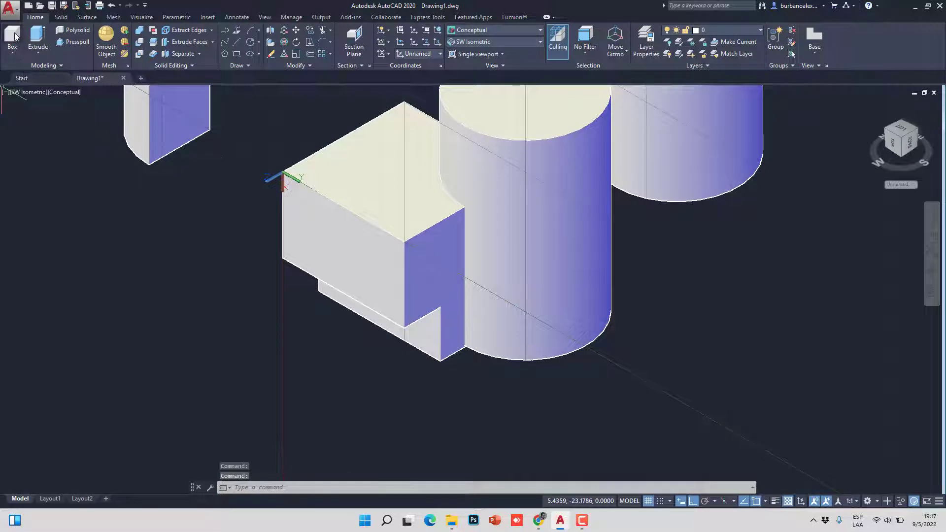
pyautogui.click(284, 187)
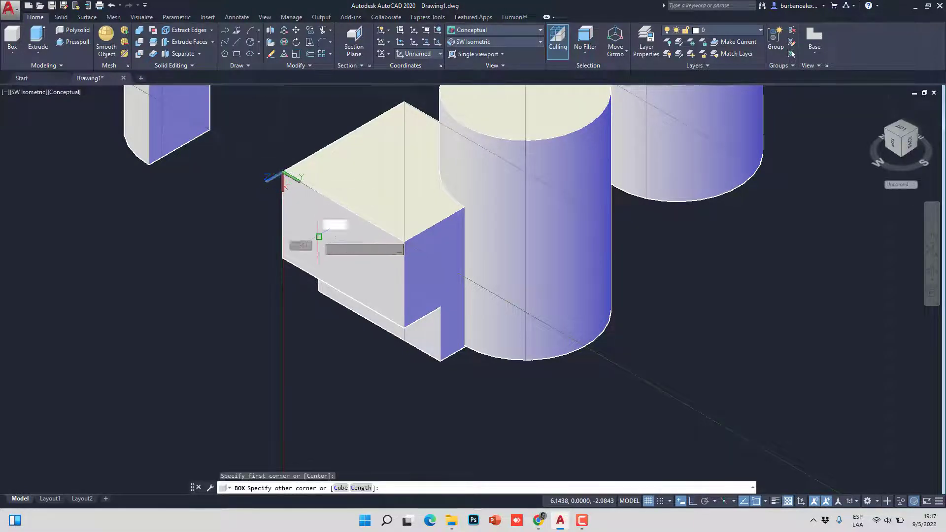
pyautogui.click(318, 234)
pyautogui.press('Escape')
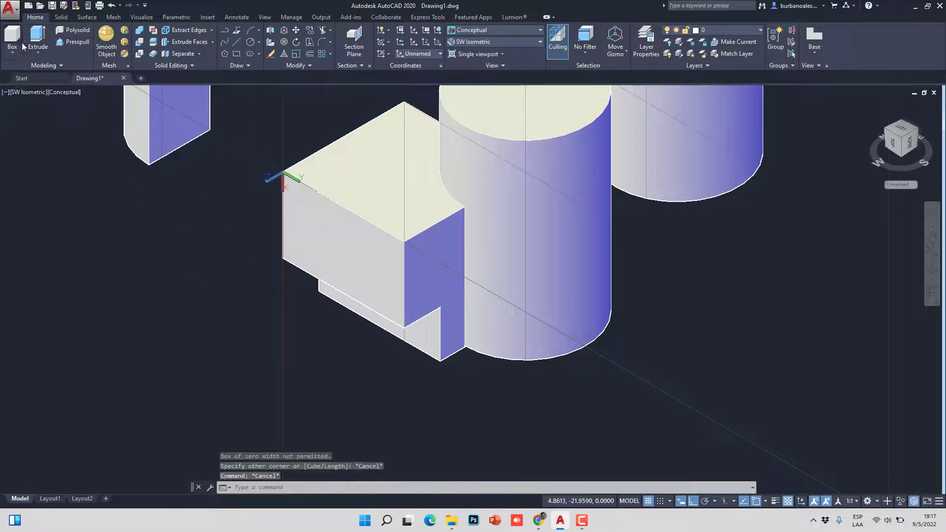
# Step: Draw a box from the UCS origin corner on the block's long face, about 2.9 by 2.4 units, extending back beyond the block
pyautogui.press('space')
pyautogui.click(285, 186)
pyautogui.click(313, 229)
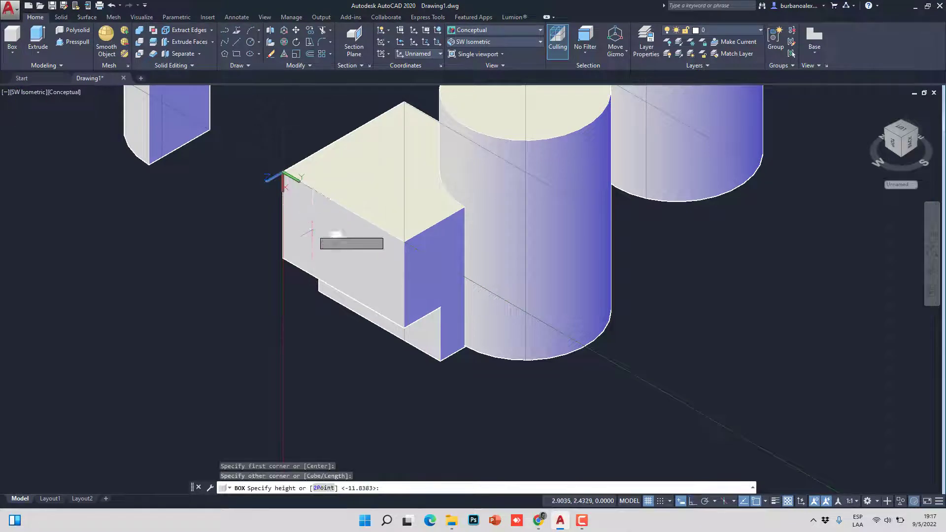
pyautogui.moveTo(397, 139); pyautogui.dragTo(384, 206, button='middle')
pyautogui.press('Escape')
pyautogui.press('Escape')
# Step: Subtract the box along the block's upper edge from the combined block-and-cylinder solid
pyautogui.scroll(5, 274, 236)
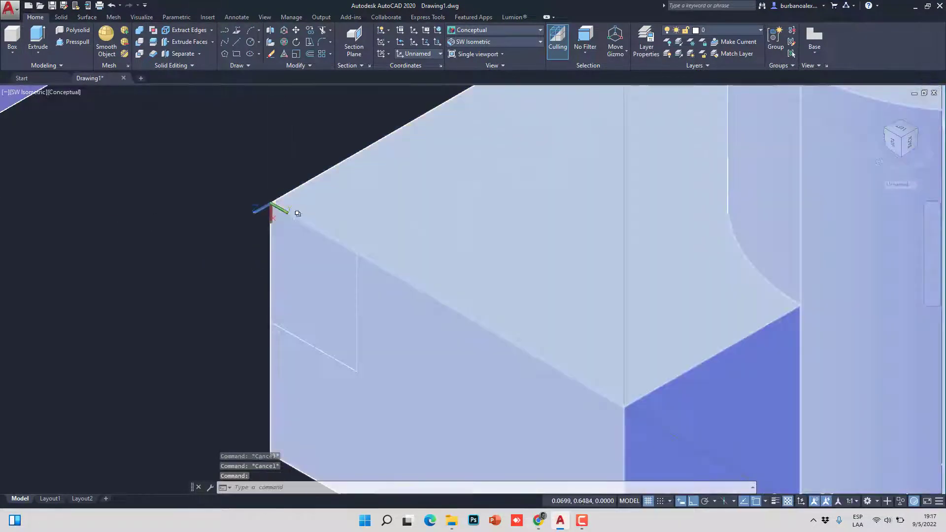
pyautogui.scroll(-3, 287, 225)
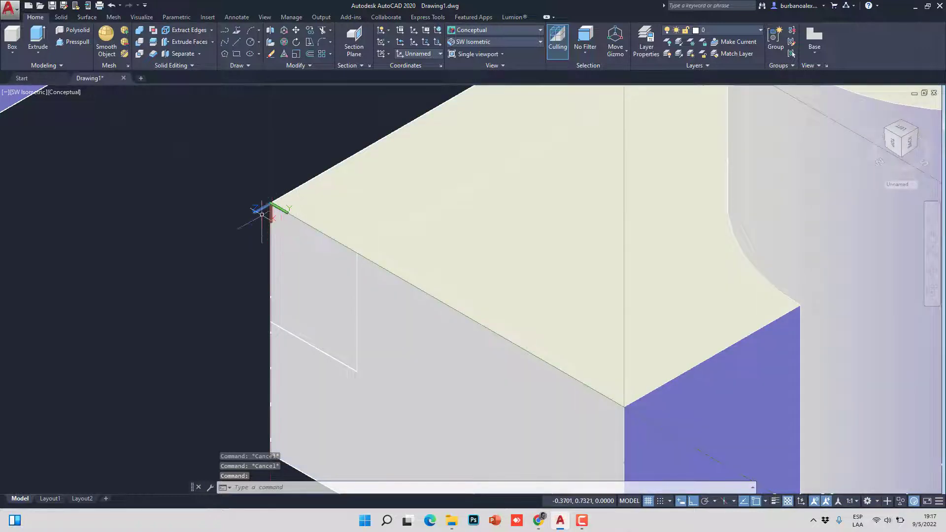
pyautogui.scroll(-2, 284, 229)
pyautogui.moveTo(283, 230); pyautogui.dragTo(388, 215, button='middle')
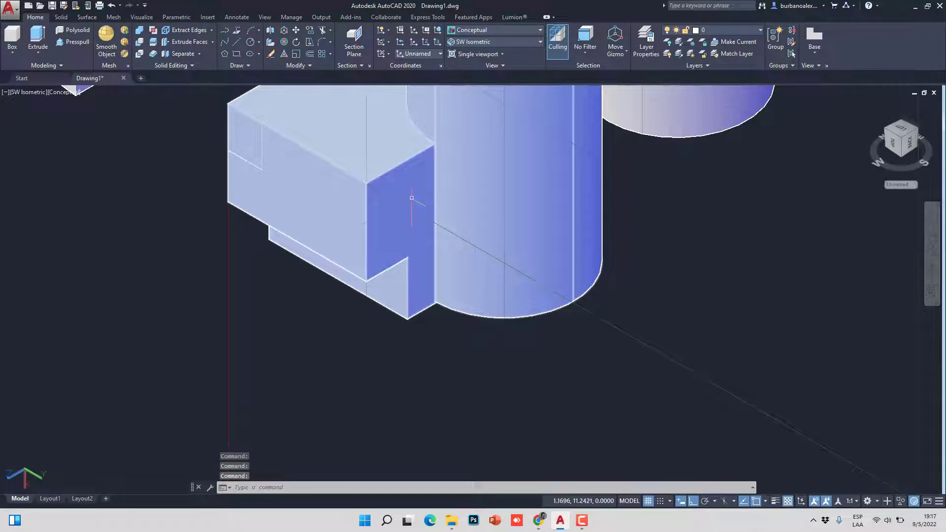
pyautogui.moveTo(418, 199); pyautogui.dragTo(462, 348, button='middle')
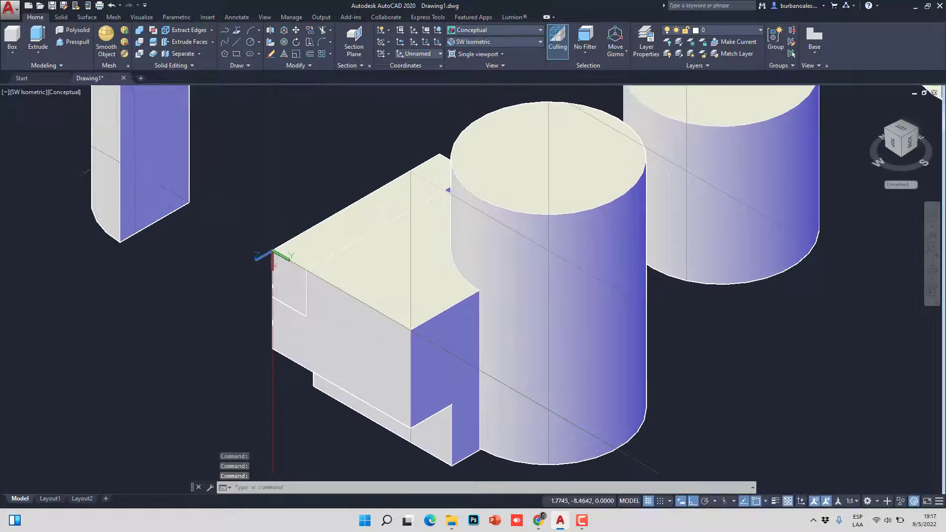
pyautogui.click(140, 42)
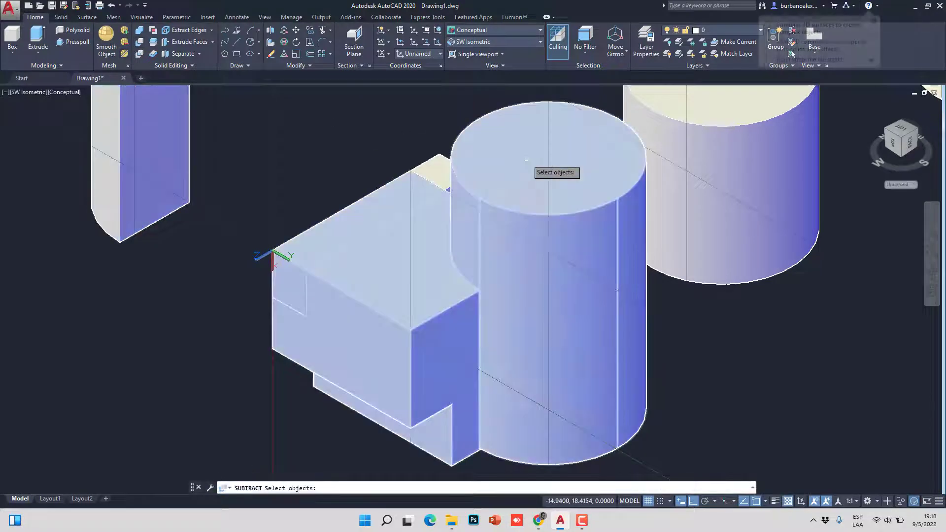
pyautogui.click(548, 167)
pyautogui.press('Return')
pyautogui.click(443, 158)
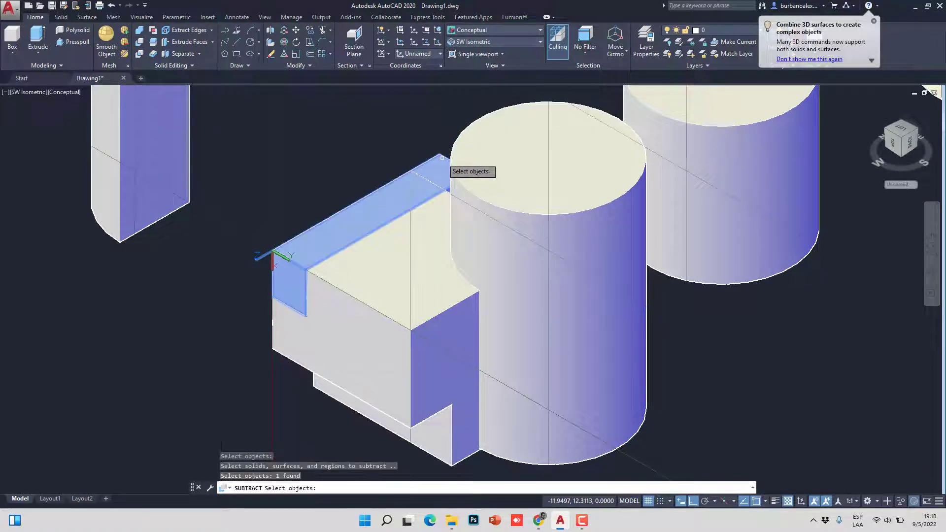
pyautogui.press('Return')
# Step: Return the coordinate system to the World UCS
pyautogui.scroll(1, 276, 217)
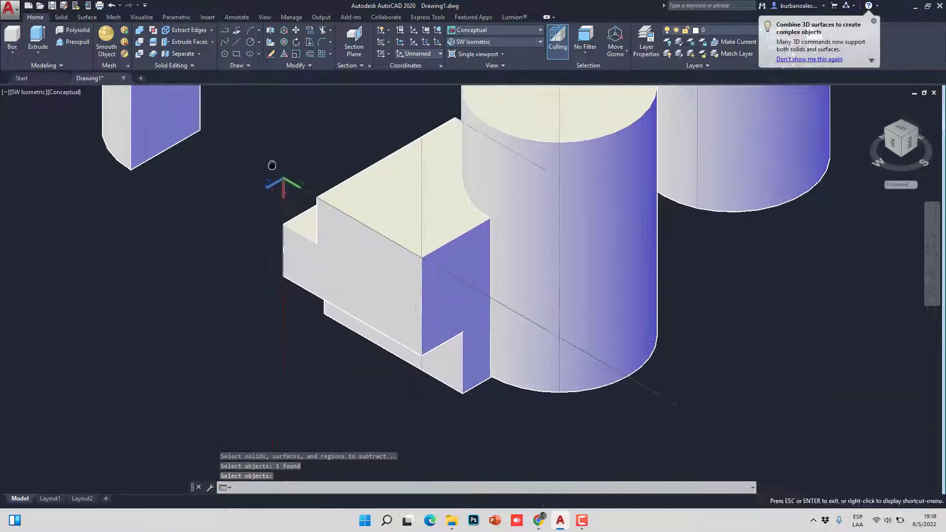
pyautogui.scroll(-3, 276, 216)
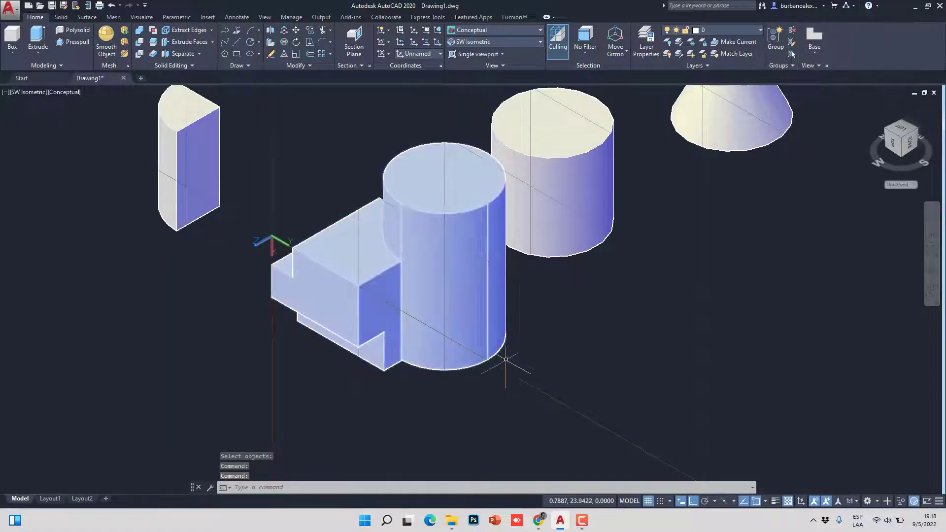
pyautogui.moveTo(506, 360); pyautogui.dragTo(364, 405, button='middle')
pyautogui.moveTo(185, 302); pyautogui.dragTo(321, 241, button='middle')
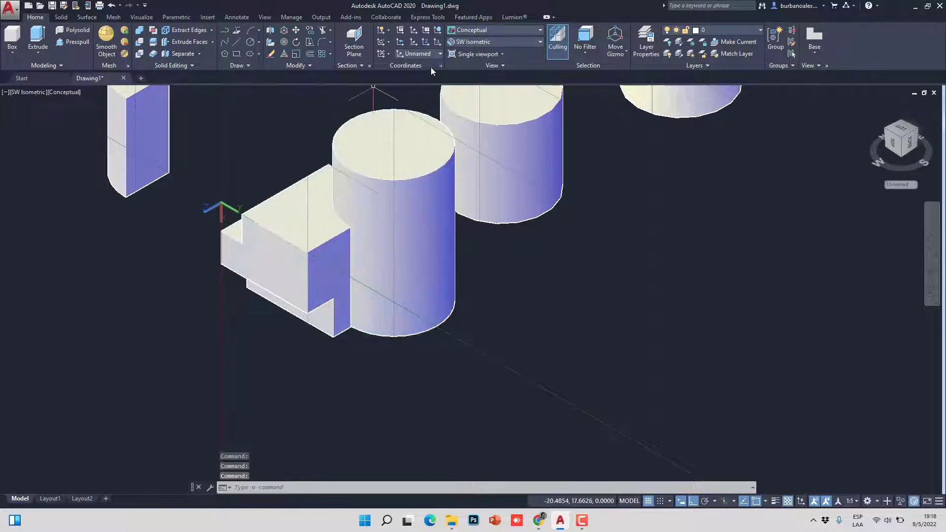
pyautogui.click(438, 34)
pyautogui.moveTo(206, 374)
pyautogui.mouseDown()
pyautogui.moveTo(195, 363)
pyautogui.moveTo(317, 428)
pyautogui.moveTo(329, 403)
pyautogui.moveTo(205, 424)
pyautogui.moveTo(321, 416)
pyautogui.moveTo(204, 414)
pyautogui.mouseUp()
pyautogui.moveTo(207, 365)
pyautogui.mouseDown()
pyautogui.moveTo(226, 422)
pyautogui.moveTo(324, 419)
pyautogui.moveTo(315, 356)
pyautogui.moveTo(215, 350)
pyautogui.moveTo(222, 388)
pyautogui.moveTo(283, 447)
pyautogui.moveTo(332, 416)
pyautogui.moveTo(302, 362)
pyautogui.moveTo(235, 363)
pyautogui.mouseUp()
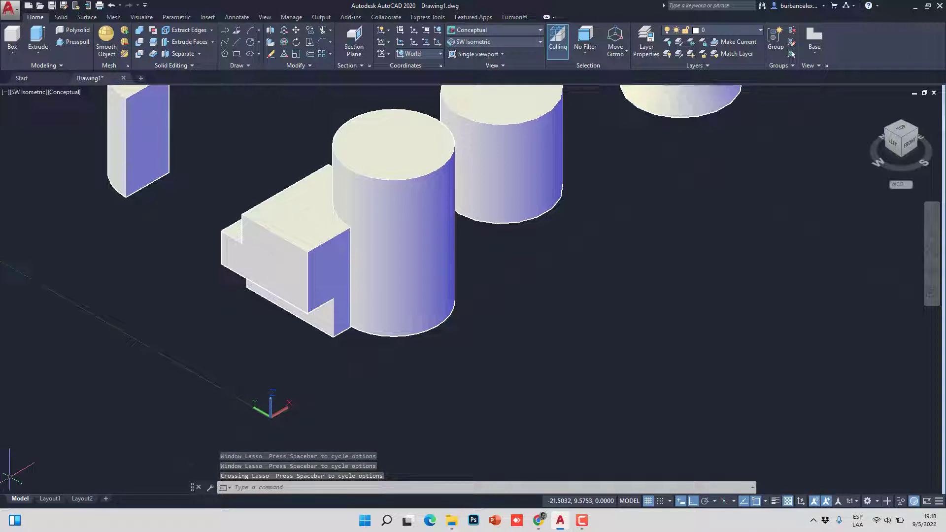
pyautogui.moveTo(308, 343); pyautogui.dragTo(319, 355, button='middle')
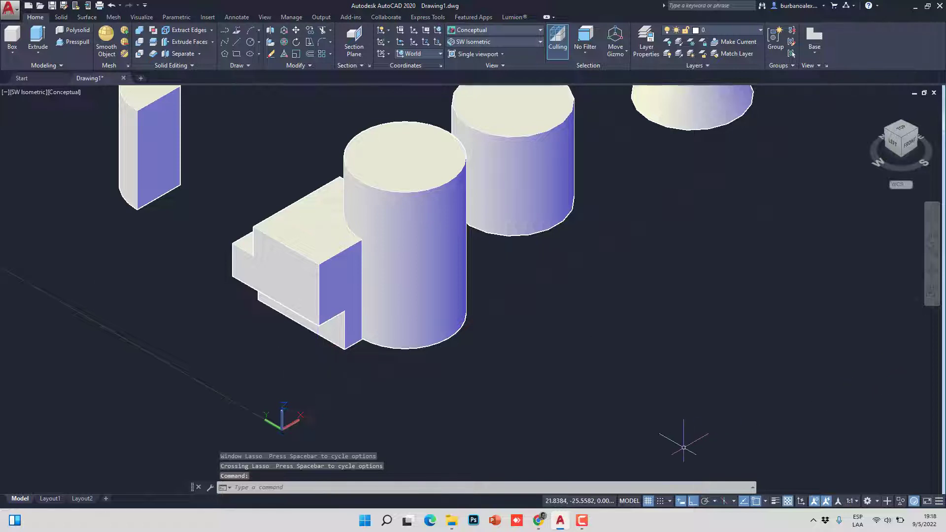
# Step: Check that Dynamic UCS is listed among the status bar tools and turn Dynamic UCS on
pyautogui.click(939, 501)
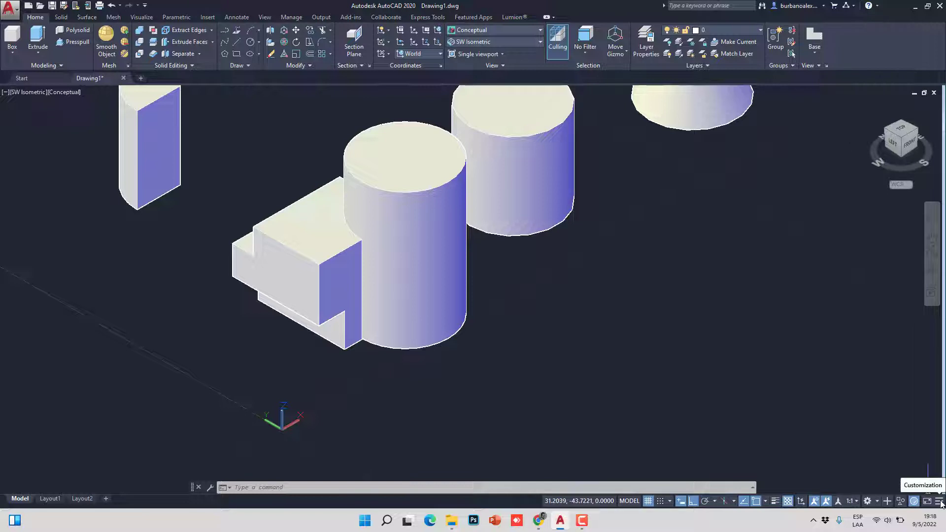
pyautogui.click(940, 501)
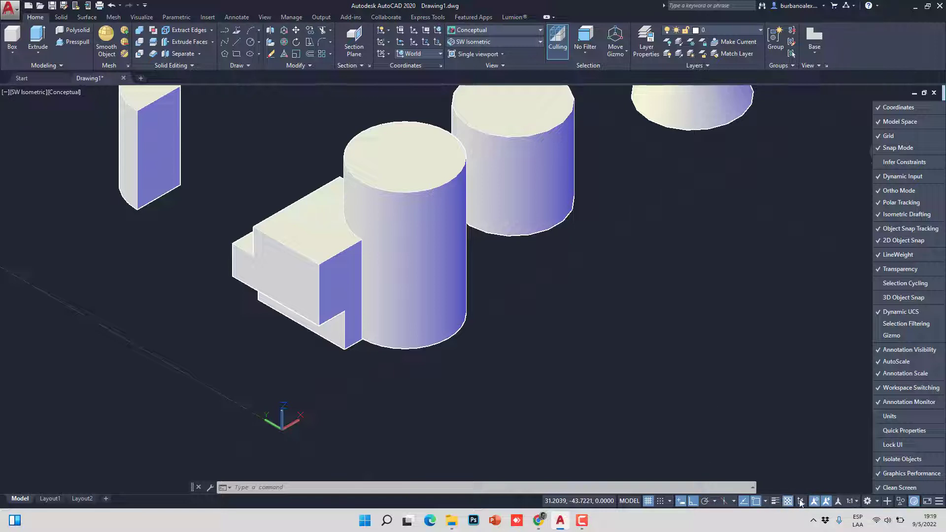
pyautogui.click(794, 431)
pyautogui.click(789, 434)
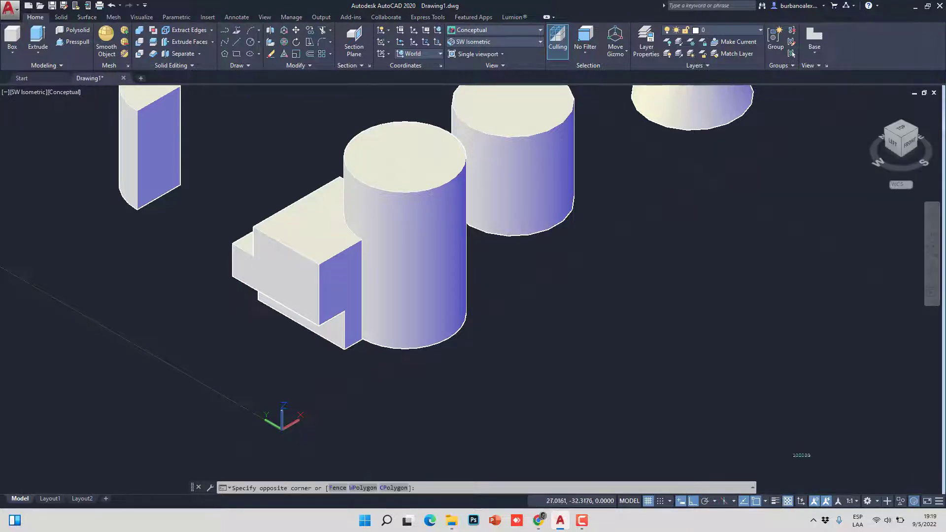
pyautogui.click(802, 501)
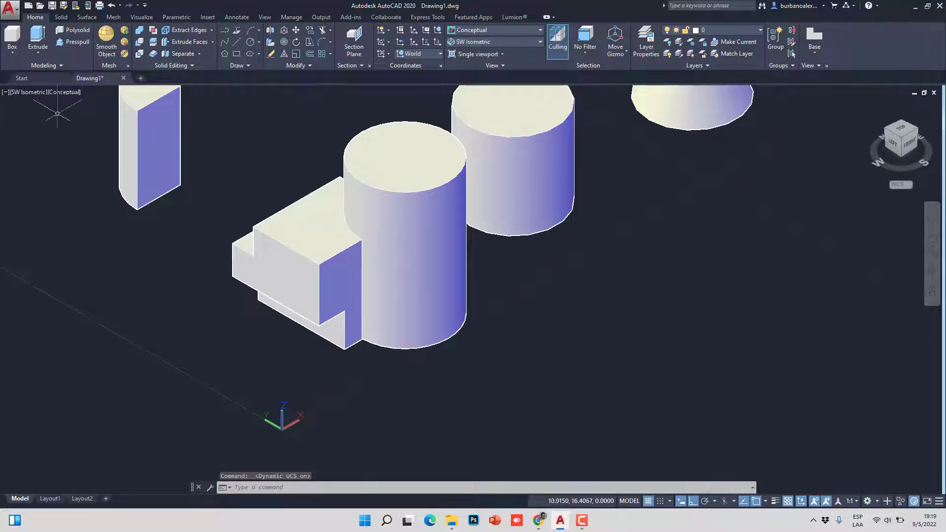
# Step: Try starting boxes directly on the block's long face and its notched end face with Dynamic UCS
pyautogui.click(133, 128)
pyautogui.click(12, 37)
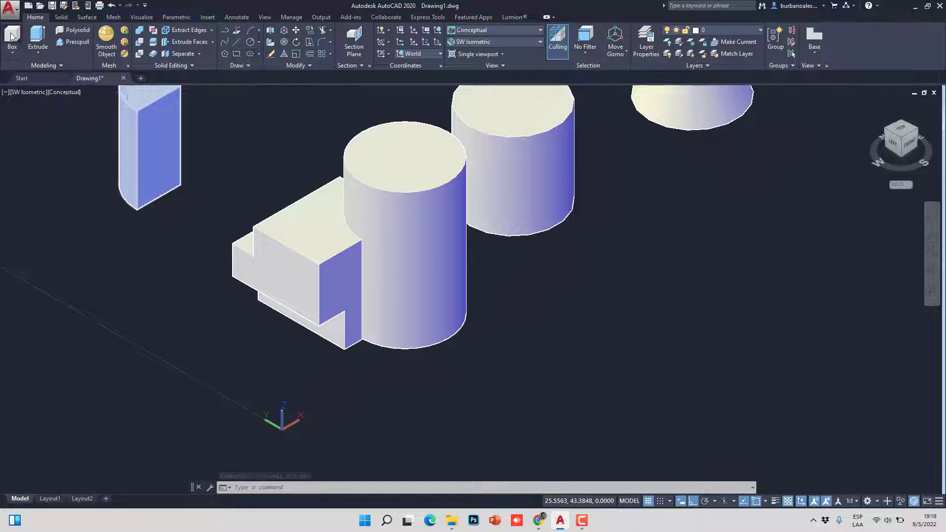
pyautogui.click(266, 266)
pyautogui.press('Escape')
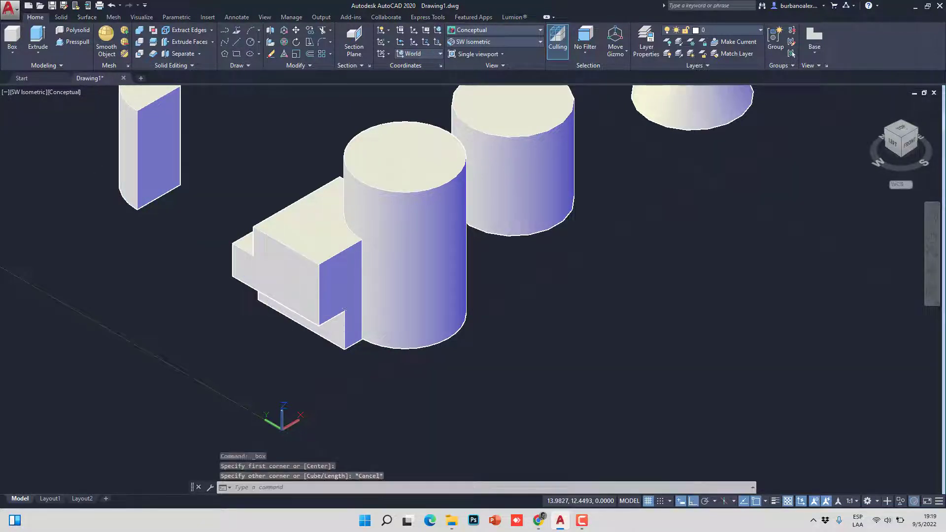
pyautogui.click(12, 37)
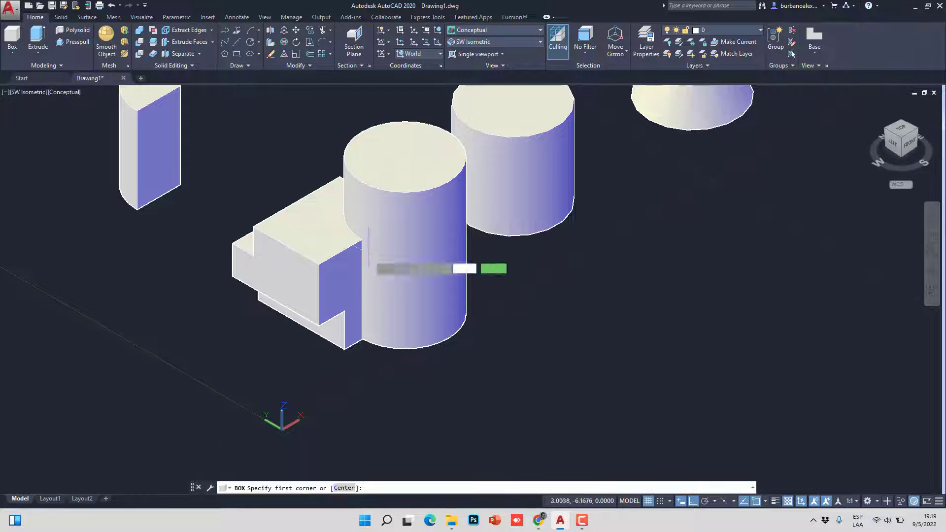
pyautogui.click(341, 295)
pyautogui.click(331, 319)
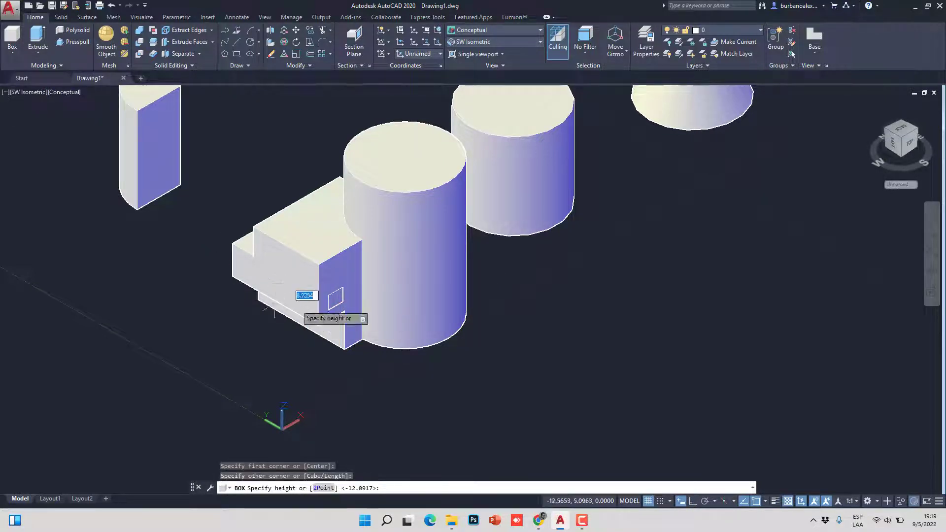
pyautogui.press('Escape')
# Step: Try drawing a box with a base of about 2.8 by 2.8 units on the tall cylinder using Dynamic UCS
pyautogui.click(13, 38)
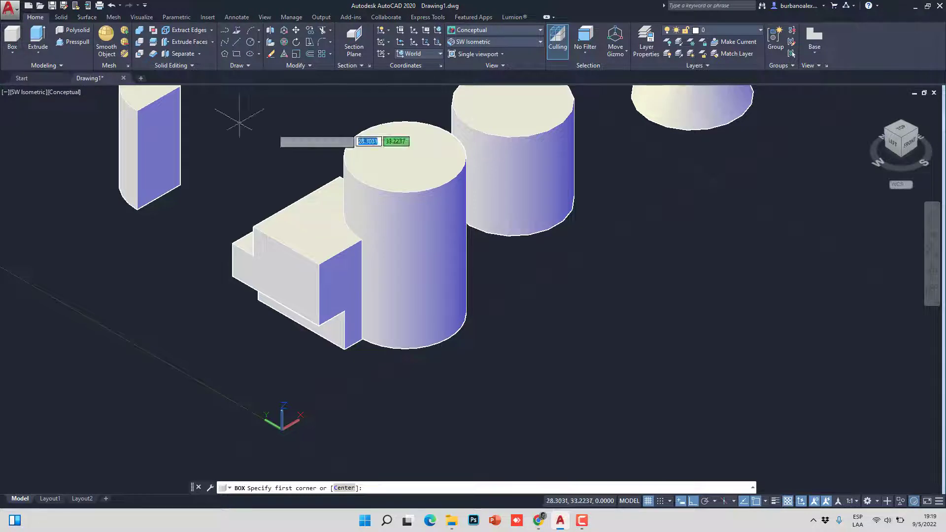
pyautogui.click(361, 181)
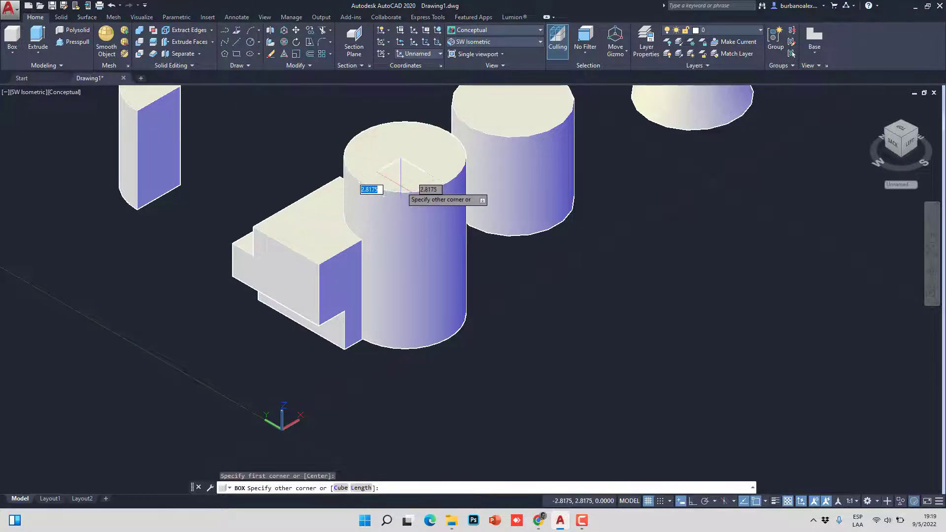
pyautogui.click(400, 184)
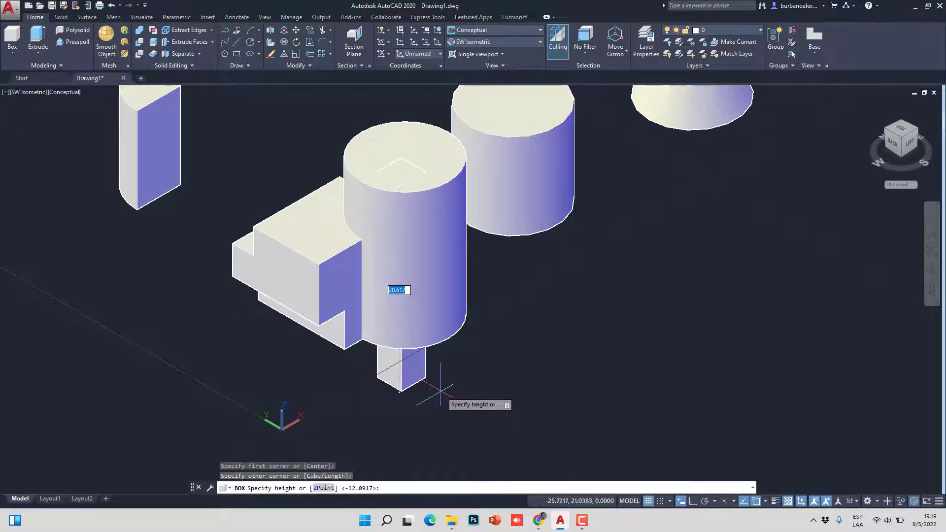
pyautogui.press('Escape')
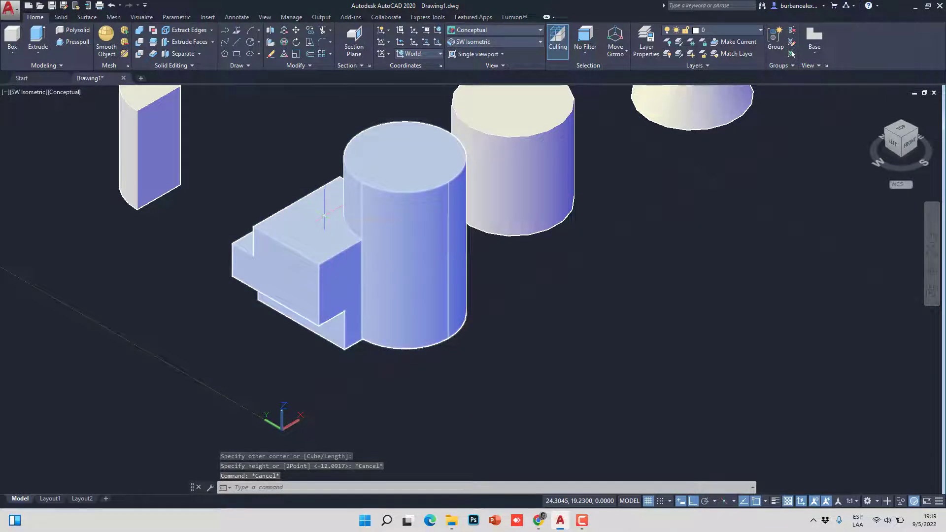
pyautogui.scroll(3, 319, 322)
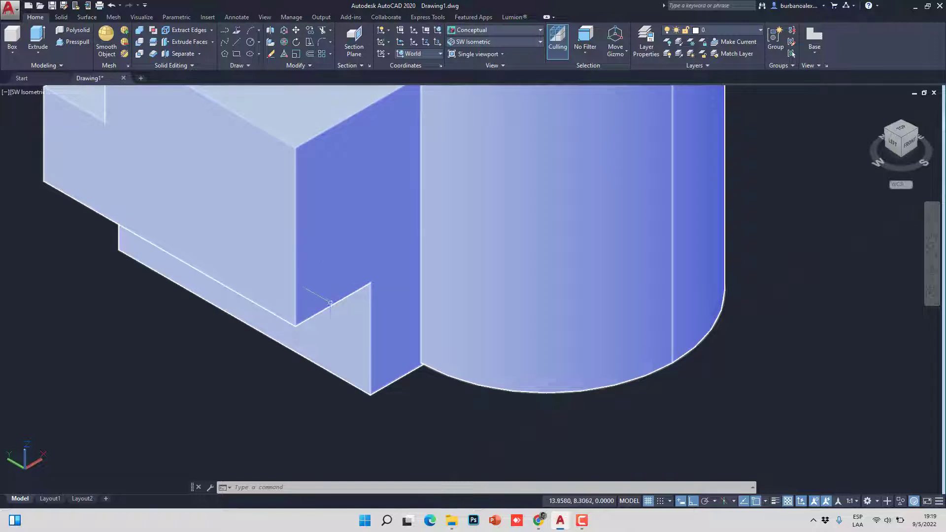
pyautogui.scroll(-3, 337, 288)
pyautogui.keyDown('shift'); pyautogui.moveTo(340, 283); pyautogui.dragTo(335, 322, button='middle'); pyautogui.keyUp('shift')
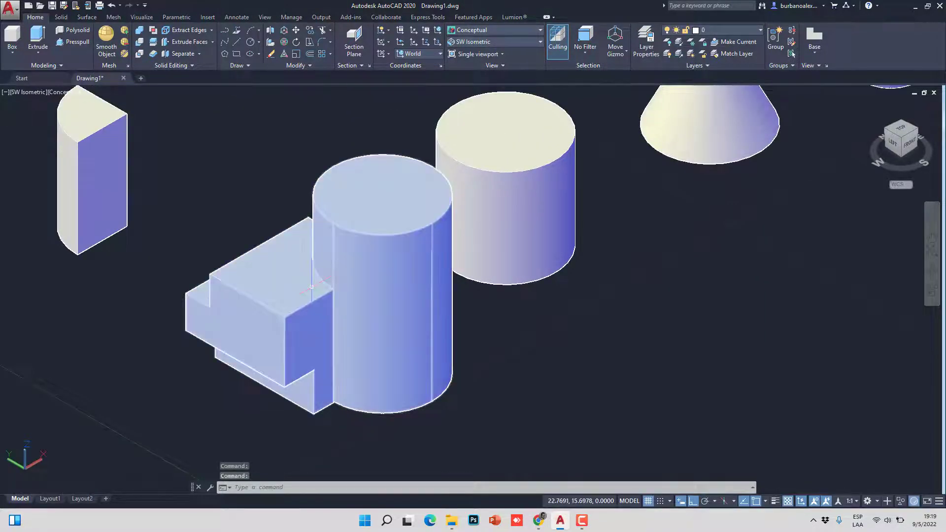
pyautogui.scroll(4, 348, 309)
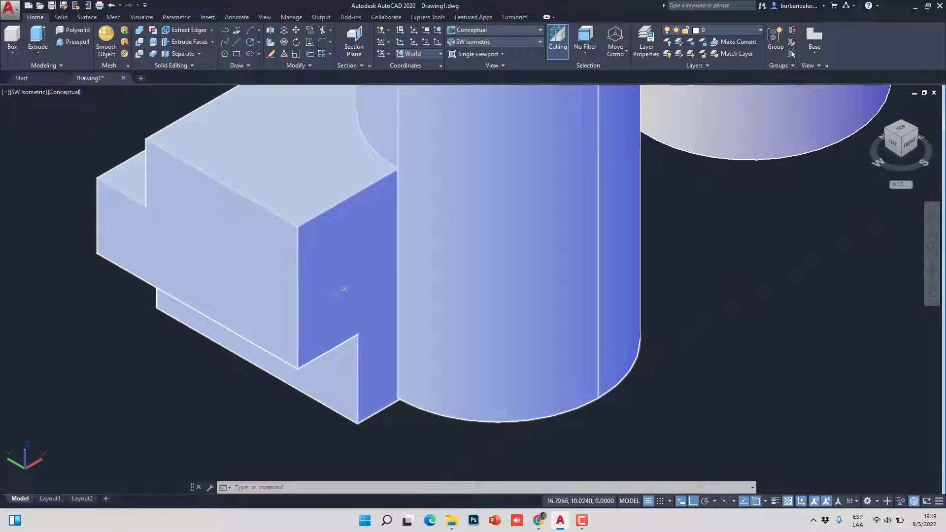
pyautogui.click(800, 502)
pyautogui.click(527, 354)
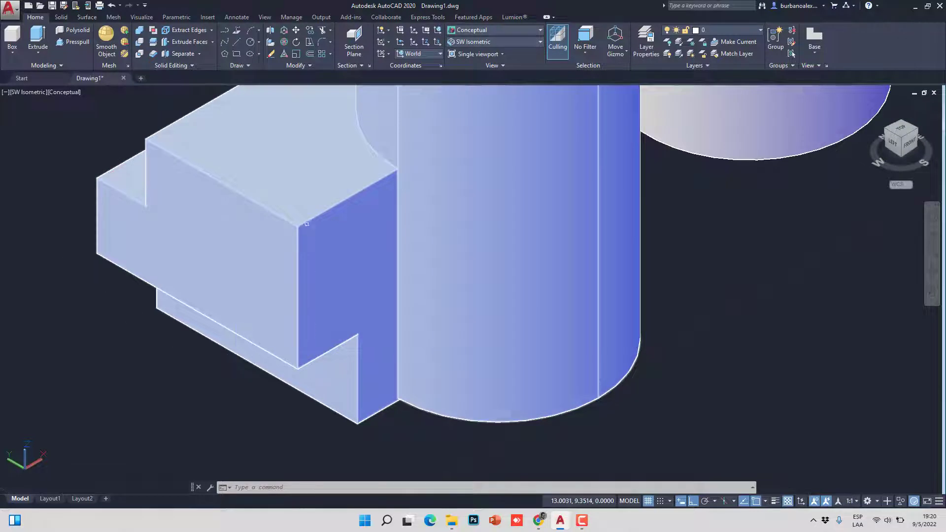
# Step: Reset the coordinate system to the World UCS and clear any active selection
pyautogui.click(437, 31)
pyautogui.scroll(-3, 80, 356)
pyautogui.click(114, 418)
pyautogui.moveTo(115, 418)
pyautogui.mouseDown()
pyautogui.moveTo(213, 460)
pyautogui.moveTo(212, 473)
pyautogui.moveTo(148, 478)
pyautogui.moveTo(114, 442)
pyautogui.moveTo(157, 416)
pyautogui.moveTo(214, 440)
pyautogui.moveTo(133, 472)
pyautogui.mouseUp()
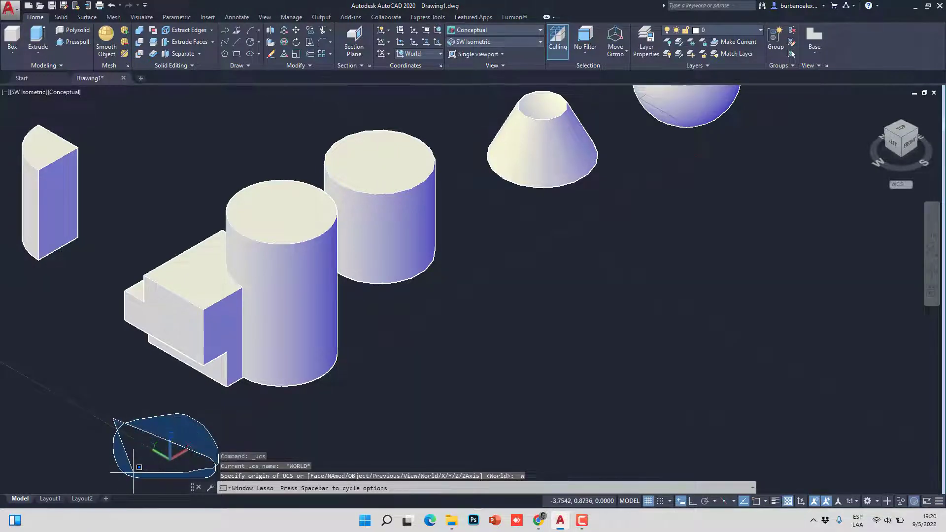
pyautogui.press('Escape')
pyautogui.press('Escape')
pyautogui.press('Escape')
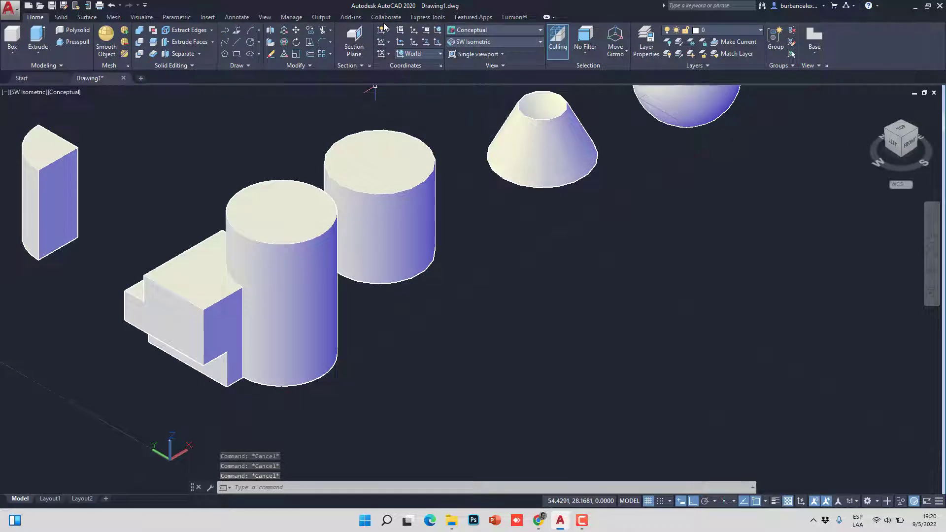
# Step: Align the UCS to the block's notched end face with the Face option, accepting the proposed axis directions
pyautogui.click(387, 54)
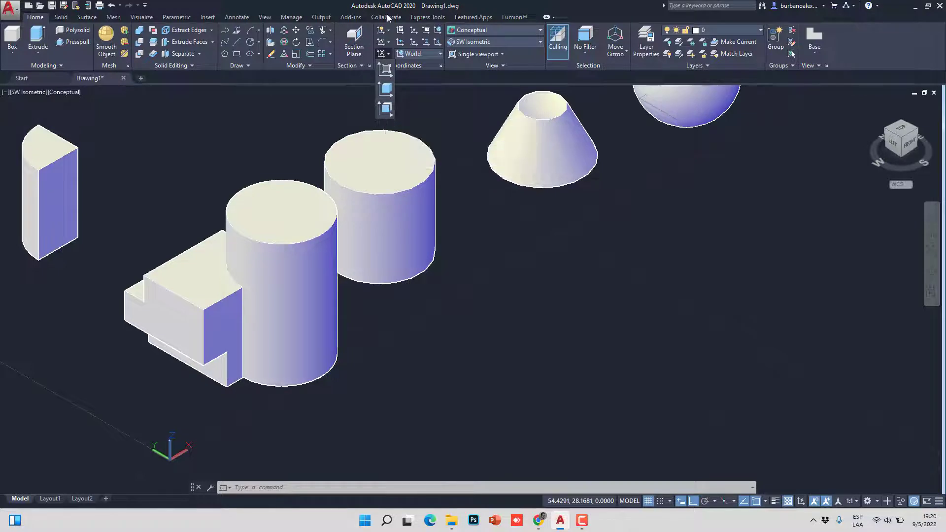
pyautogui.click(387, 108)
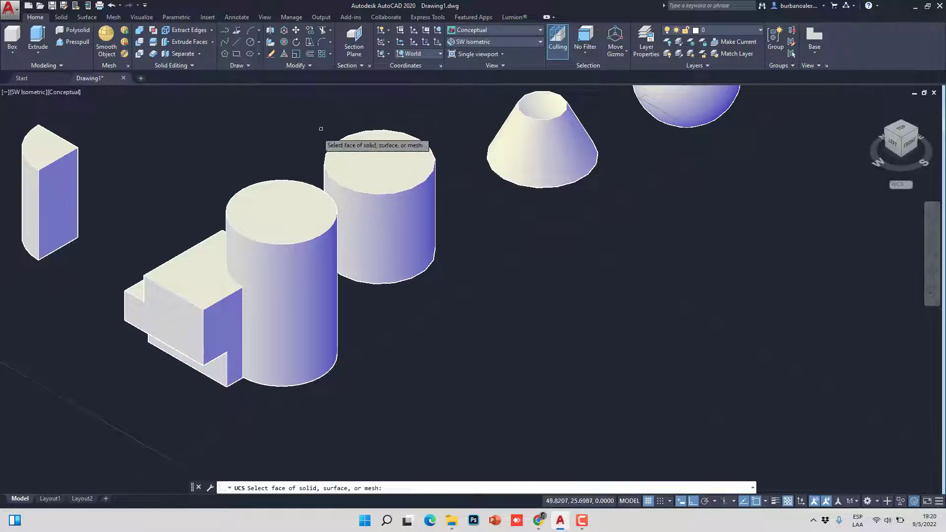
pyautogui.scroll(5, 216, 340)
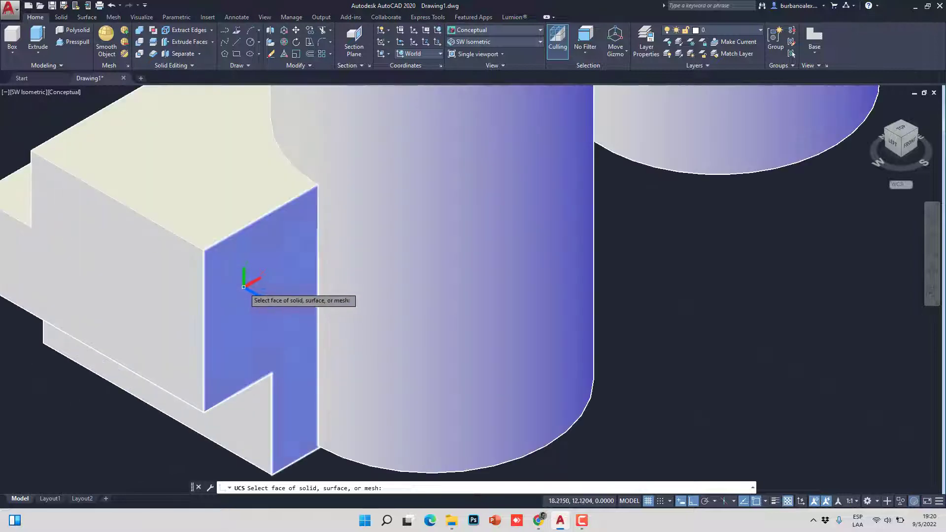
pyautogui.click(247, 296)
pyautogui.press('Return')
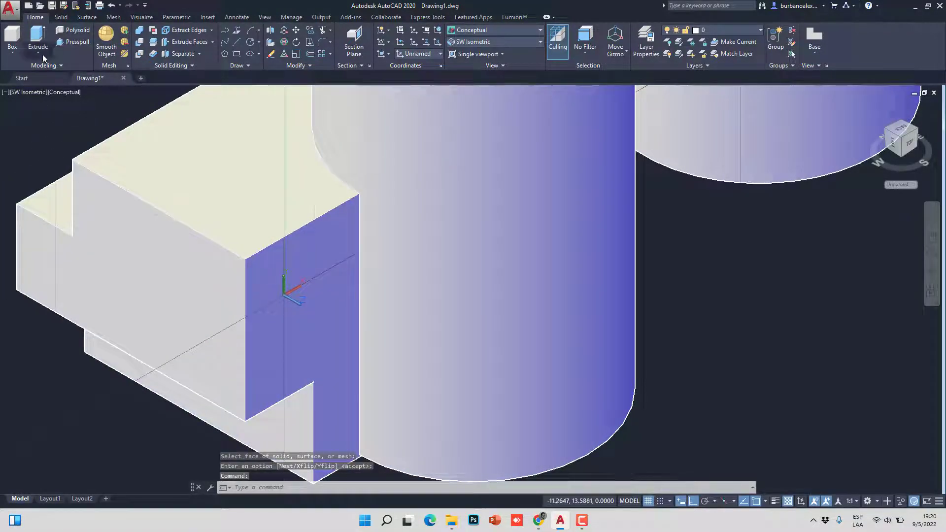
# Step: Draw a cylinder of about 1.2 units radius centred on the lower notch's inner corner, extending back through and beyond the block
pyautogui.click(13, 54)
pyautogui.click(22, 103)
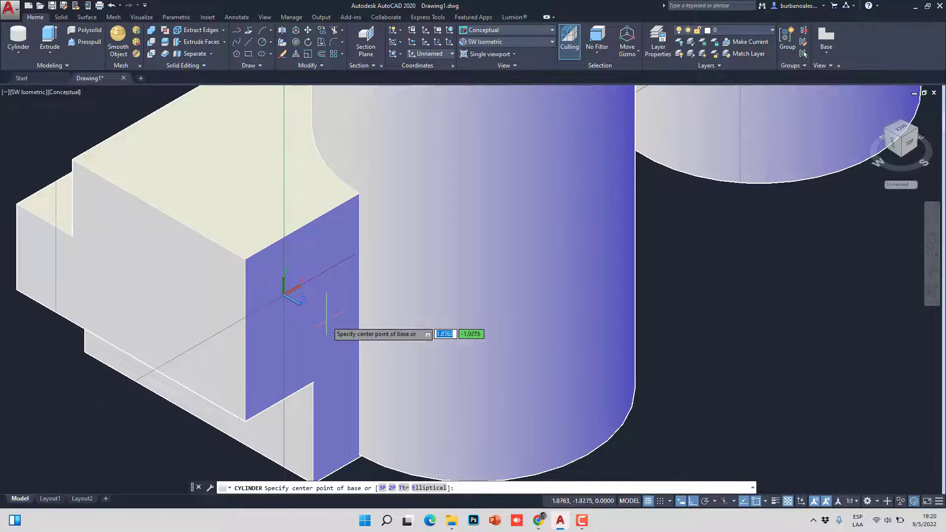
pyautogui.click(309, 296)
pyautogui.press('Escape')
pyautogui.rightClick(282, 275)
pyautogui.click(315, 281)
pyautogui.click(313, 382)
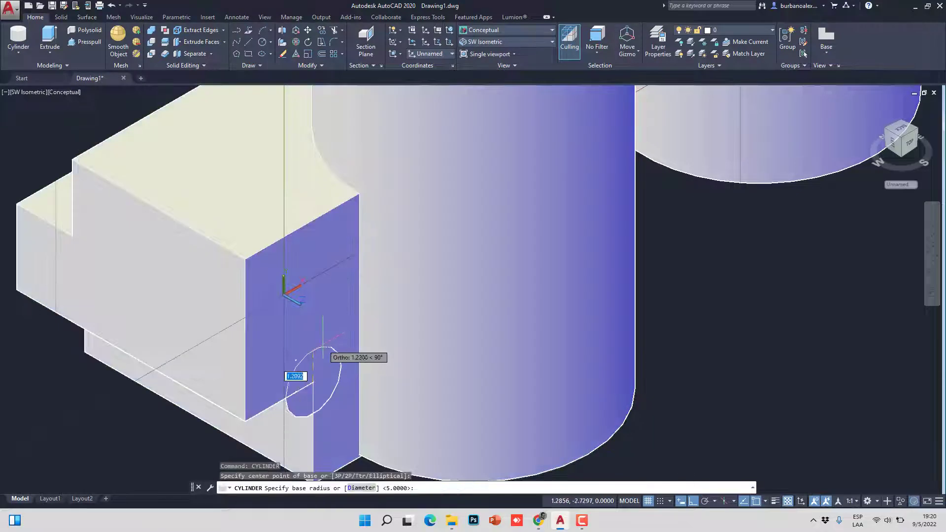
pyautogui.click(312, 361)
pyautogui.scroll(3, 181, 267)
pyautogui.press('Escape')
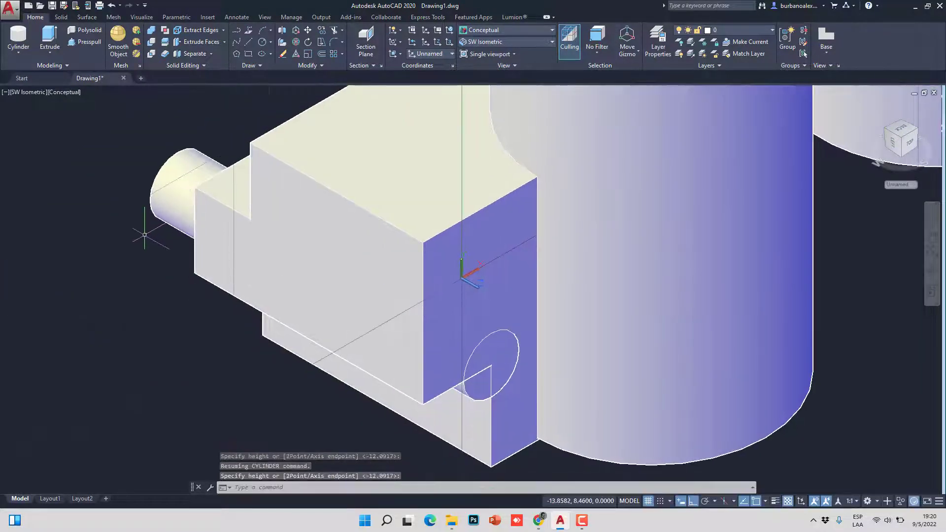
# Step: Subtract the new small cylinder from the combined block-and-cylinder solid
pyautogui.scroll(-4, 148, 207)
pyautogui.scroll(3, 138, 188)
pyautogui.moveTo(120, 158); pyautogui.dragTo(129, 195, button='middle')
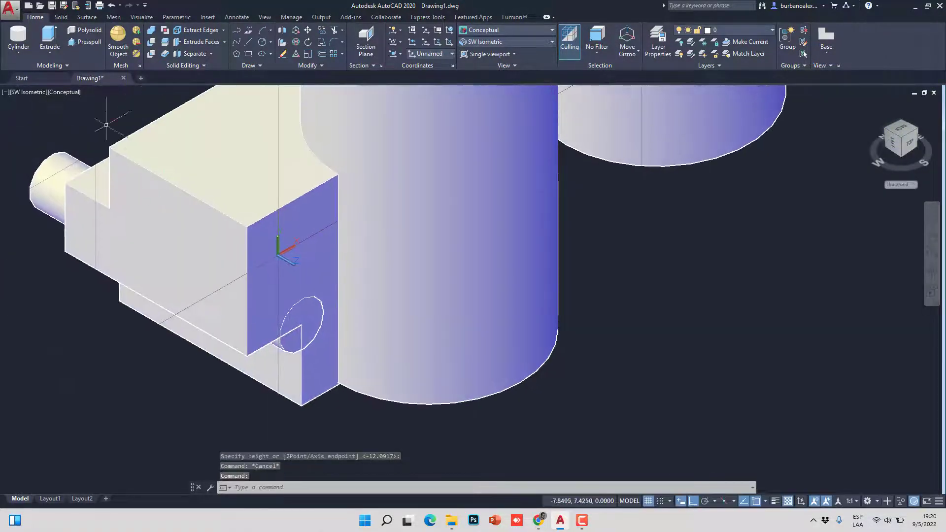
pyautogui.click(152, 41)
pyautogui.click(291, 221)
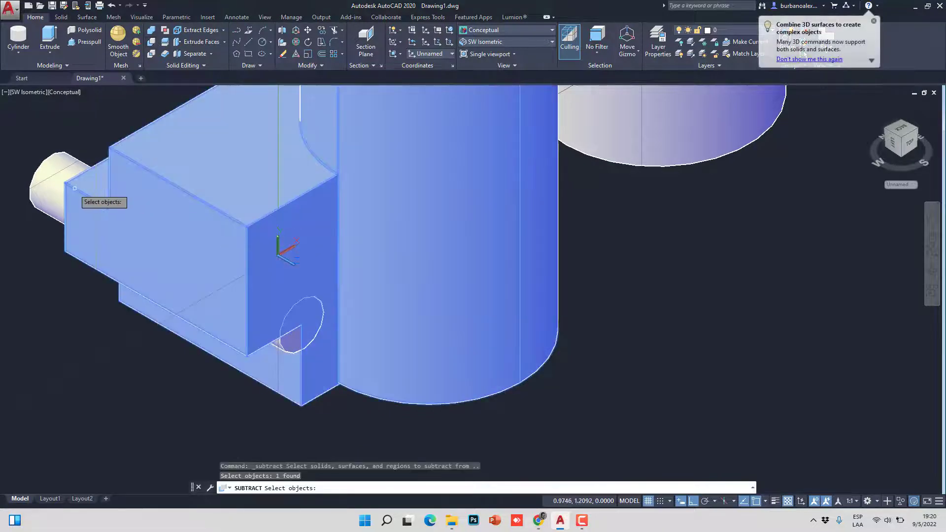
pyautogui.press('Return')
pyautogui.click(55, 181)
pyautogui.press('Return')
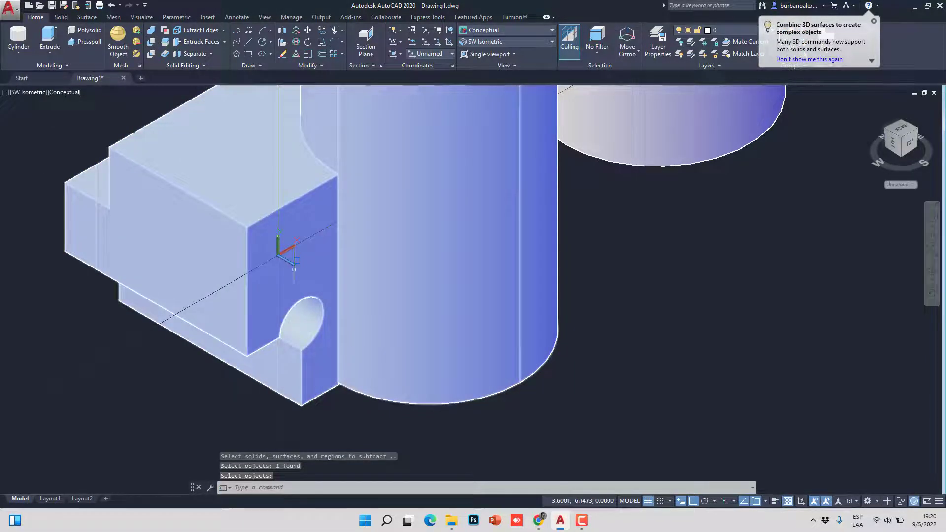
# Step: Align the UCS to the block's long side face with the Face option, accepting the proposed axis directions
pyautogui.click(400, 53)
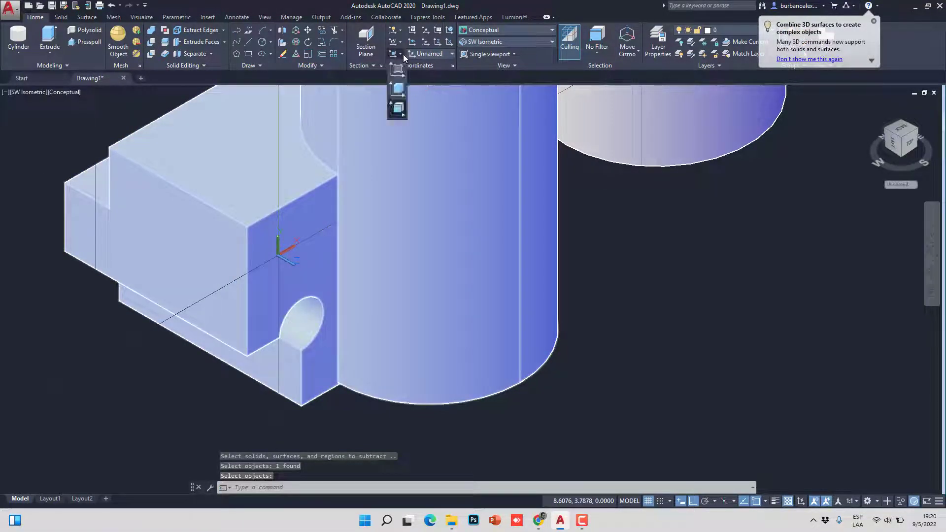
pyautogui.click(397, 109)
pyautogui.click(163, 236)
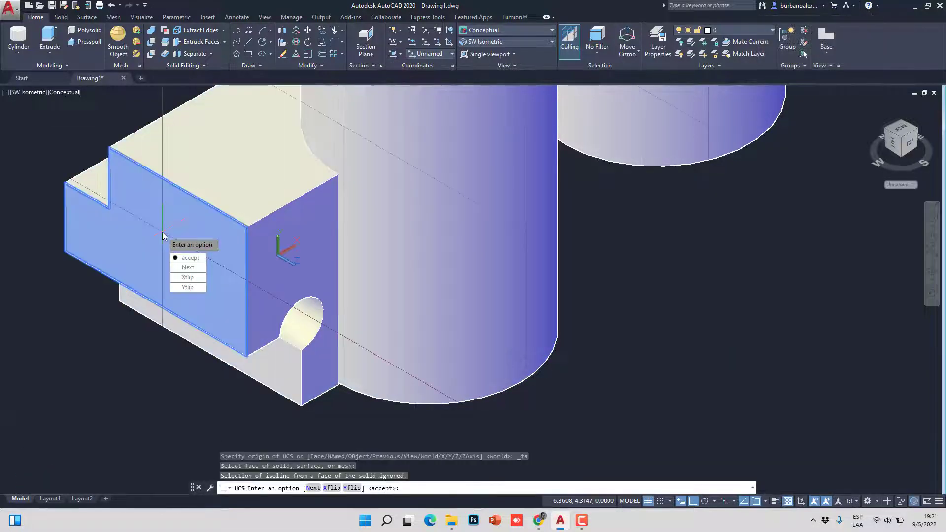
pyautogui.click(190, 258)
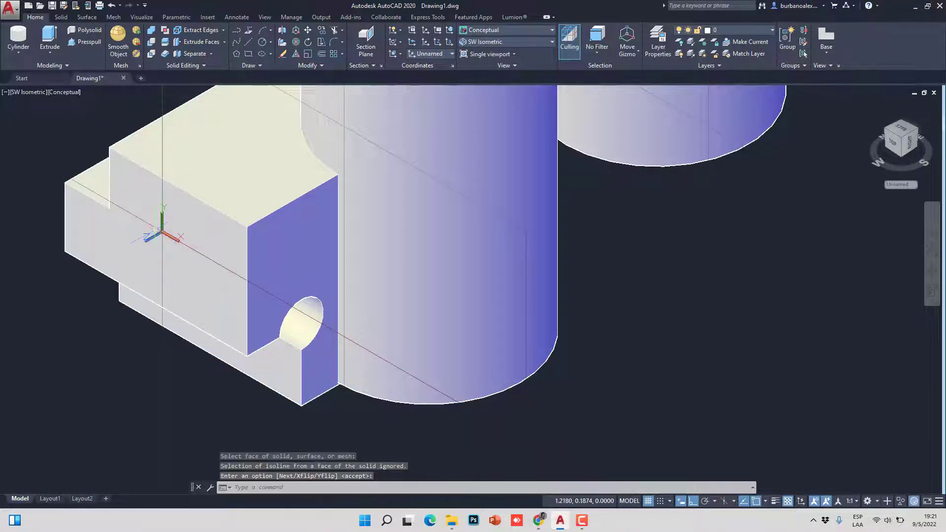
pyautogui.scroll(3, 155, 229)
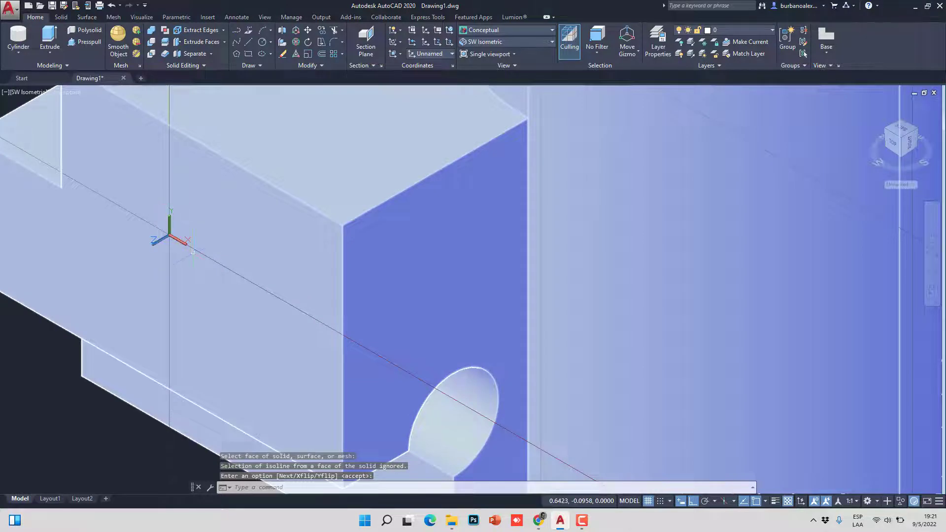
pyautogui.scroll(-2, 193, 252)
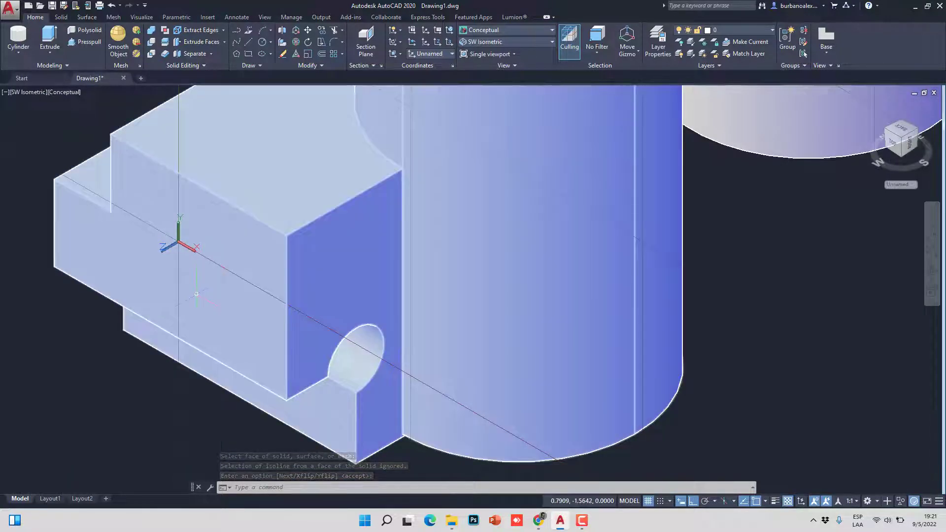
pyautogui.scroll(3, 178, 234)
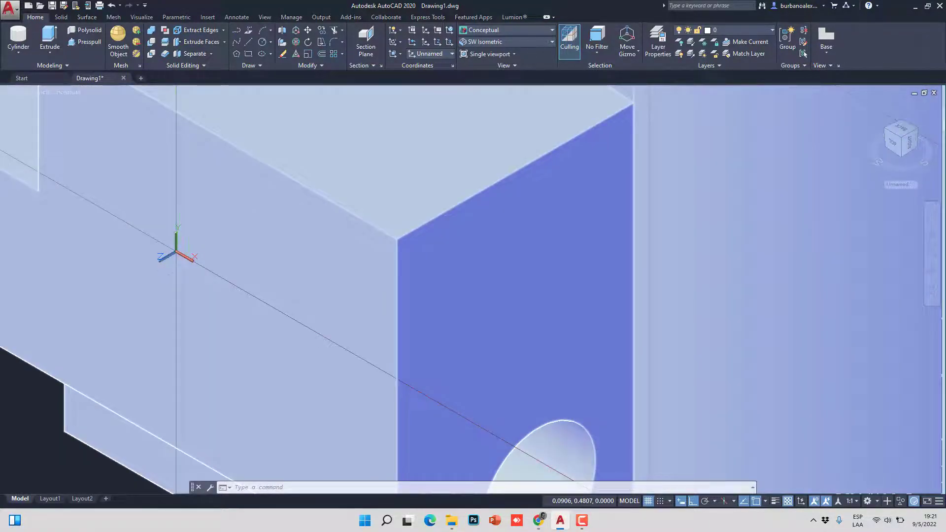
pyautogui.scroll(2, 176, 251)
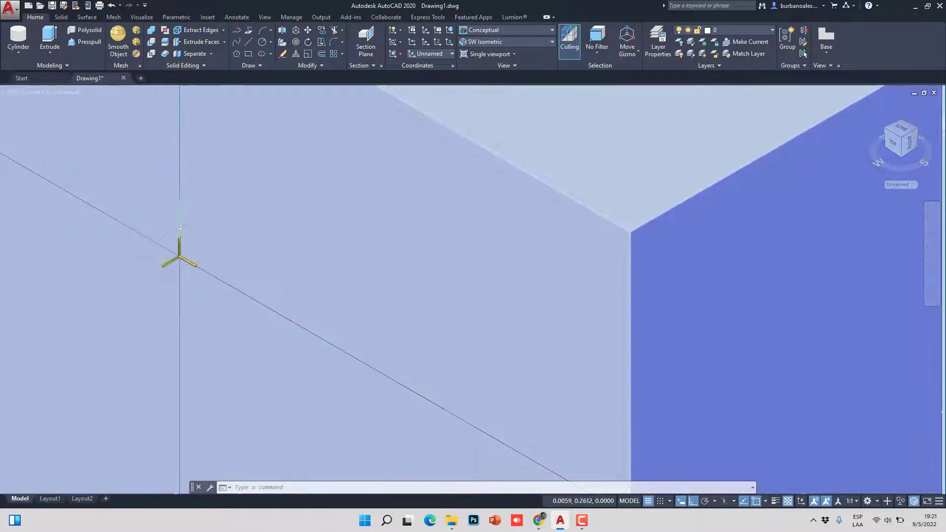
# Step: Draw a cylinder of about 1.15 units radius centred on the block's upper notch corner, extending about 5.7 units back over the block
pyautogui.scroll(-3, 179, 241)
pyautogui.scroll(1, 269, 258)
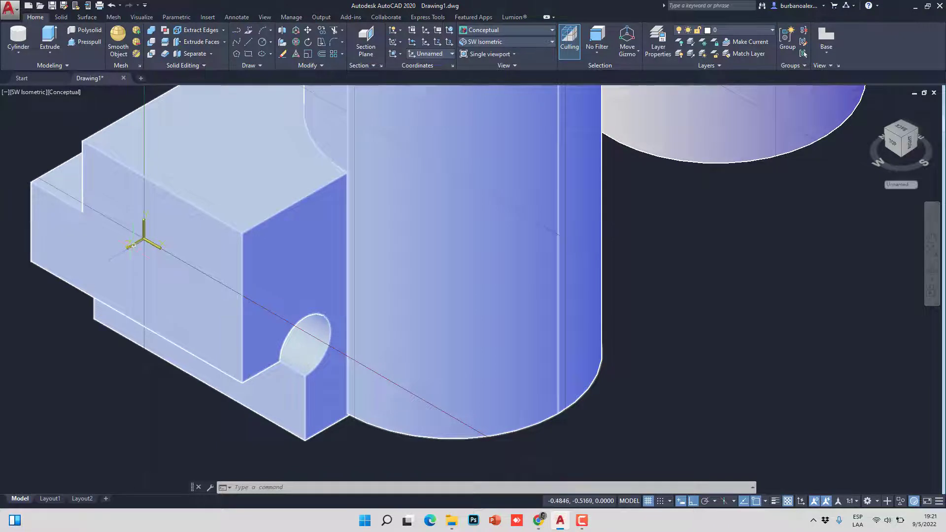
pyautogui.scroll(4, 130, 245)
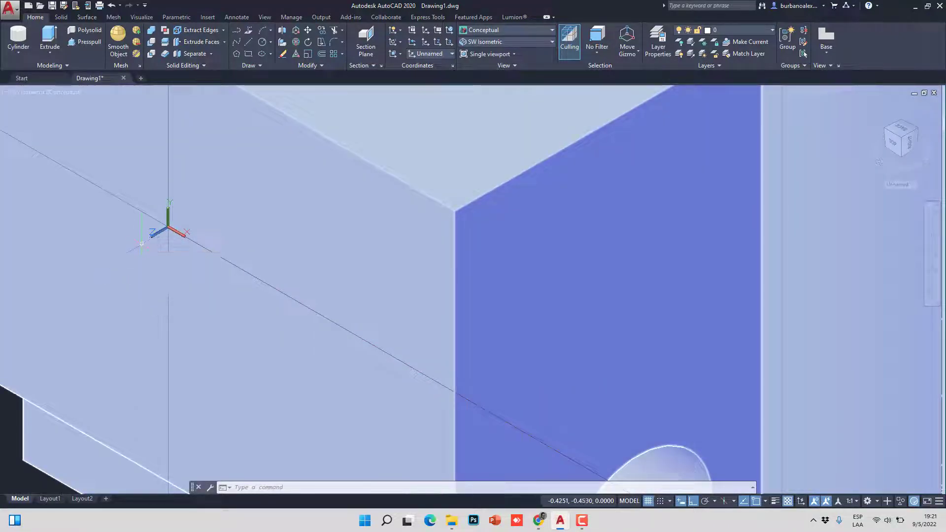
pyautogui.scroll(-4, 142, 244)
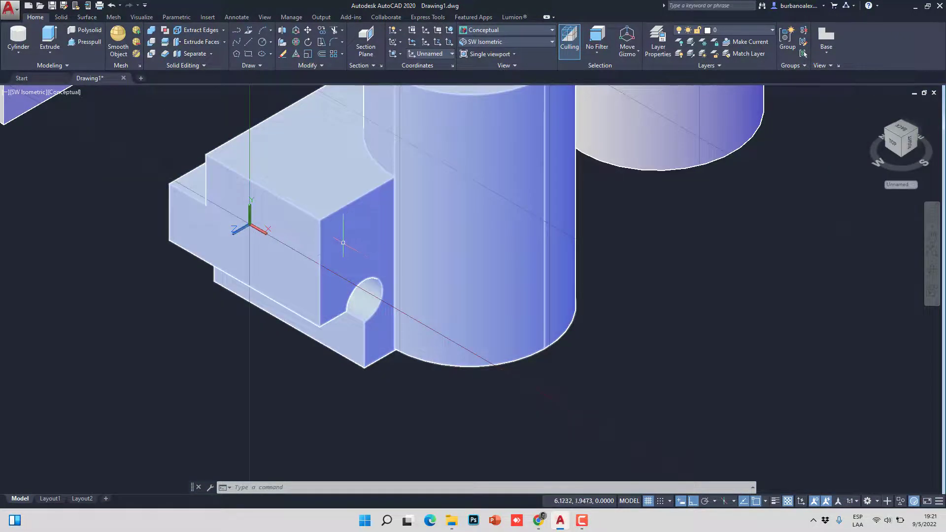
pyautogui.scroll(4, 309, 242)
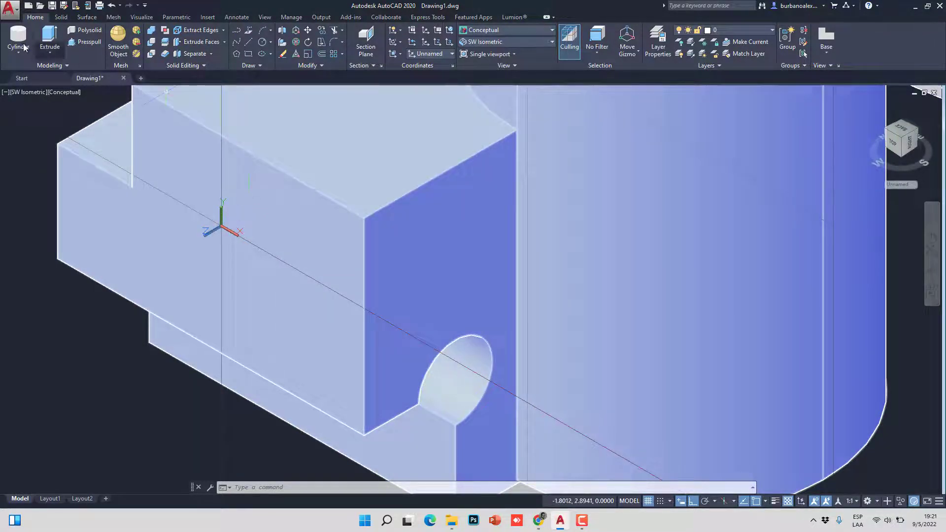
pyautogui.click(18, 39)
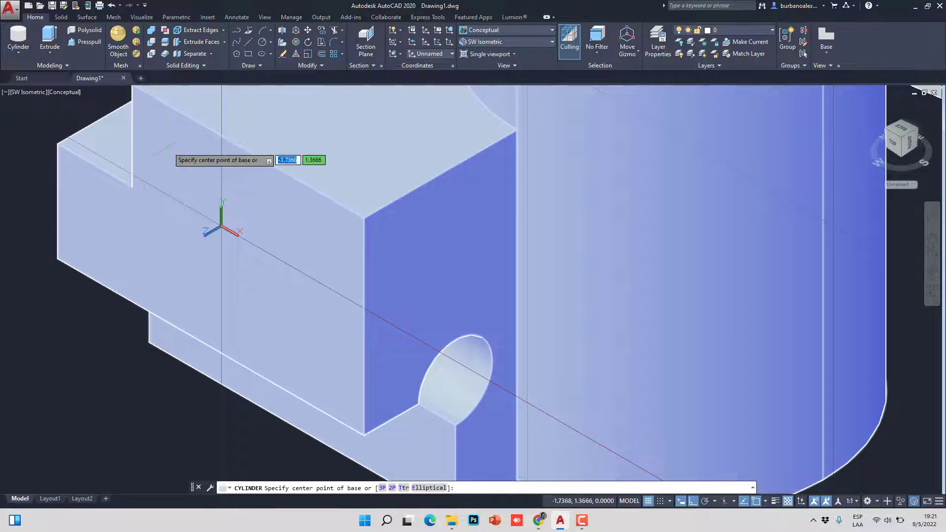
pyautogui.moveTo(152, 130); pyautogui.dragTo(180, 209, button='middle')
pyautogui.click(158, 162)
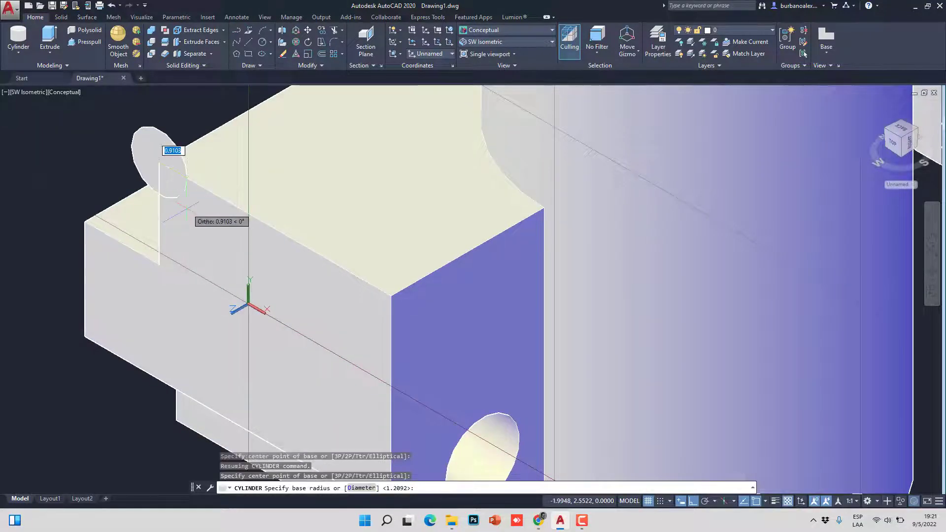
pyautogui.click(173, 152)
pyautogui.scroll(-3, 158, 161)
pyautogui.click(207, 168)
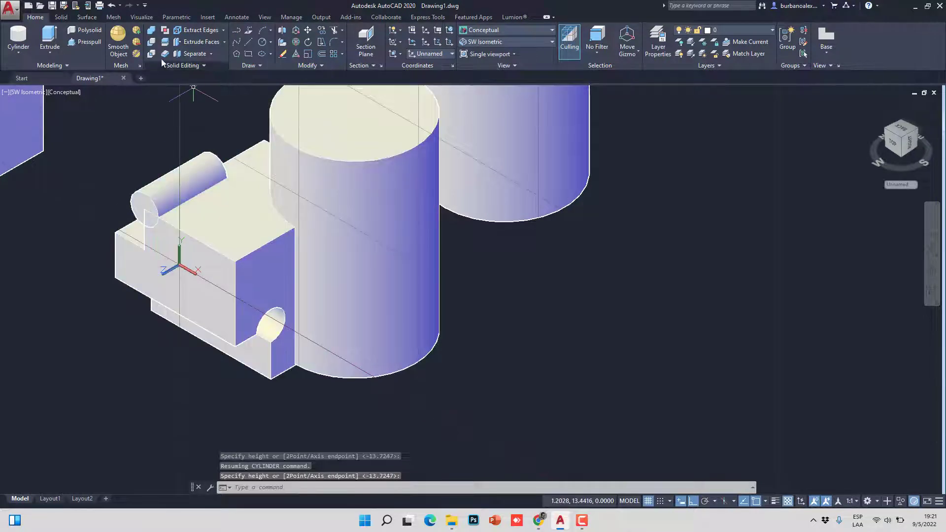
# Step: Union the new small horizontal cylinder with the combined block-and-cylinder solid
pyautogui.click(150, 43)
pyautogui.click(151, 30)
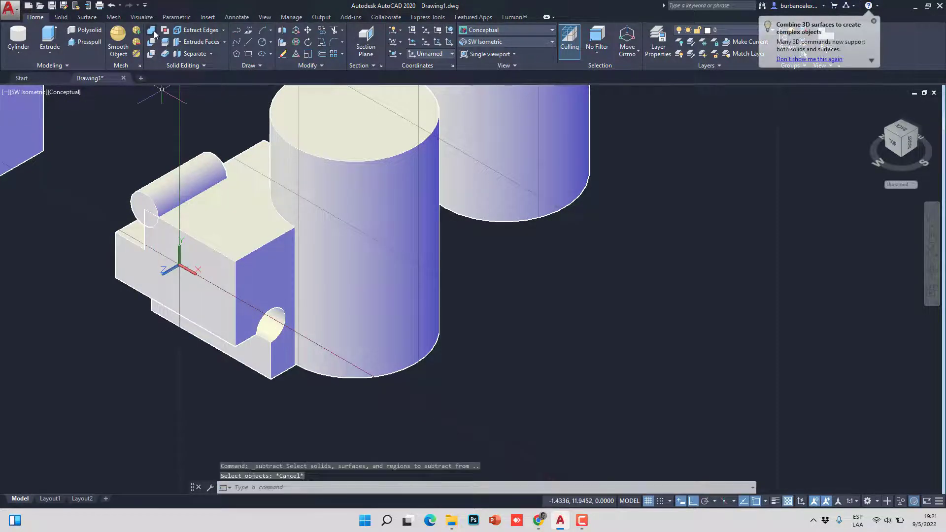
pyautogui.click(232, 164)
pyautogui.click(190, 157)
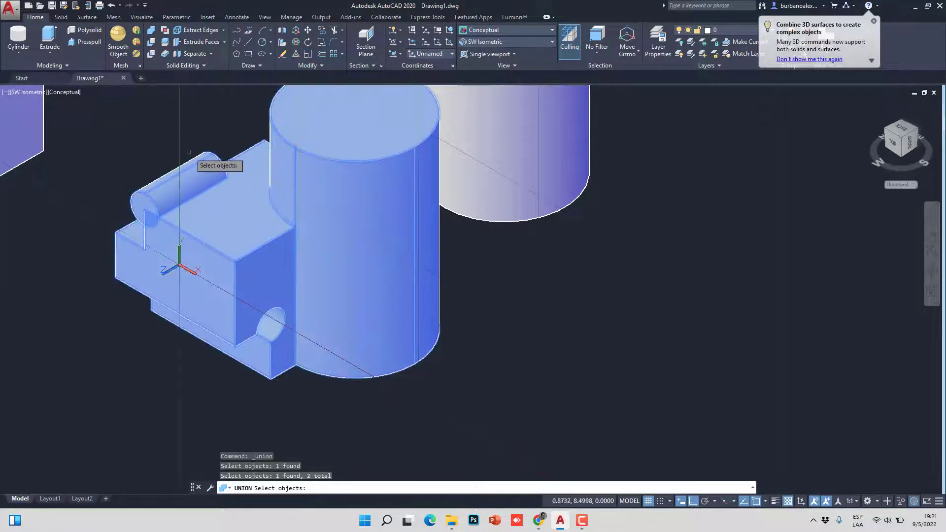
pyautogui.press('Return')
pyautogui.press('Return')
# Step: Align the UCS to the large cylinder's top face with the Face option, accepting the proposed axis directions
pyautogui.scroll(2, 145, 150)
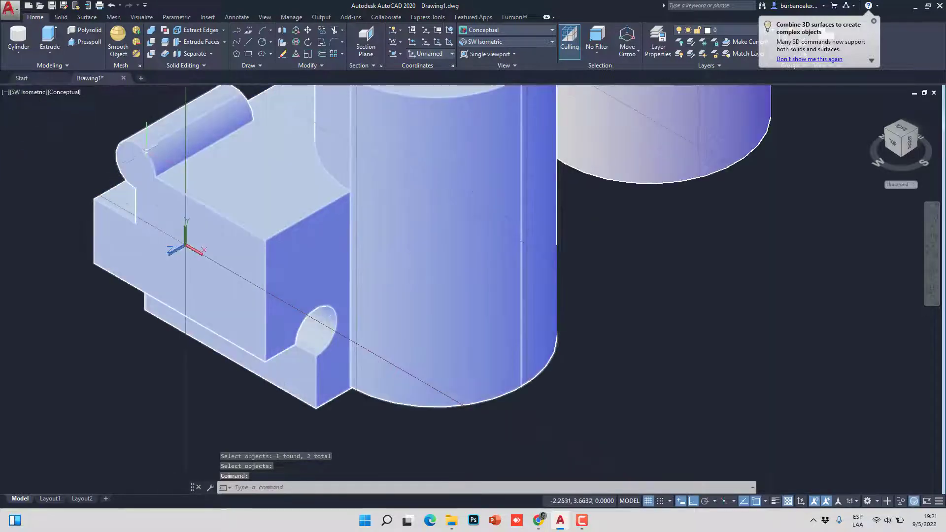
pyautogui.scroll(3, 163, 202)
pyautogui.scroll(-6, 162, 202)
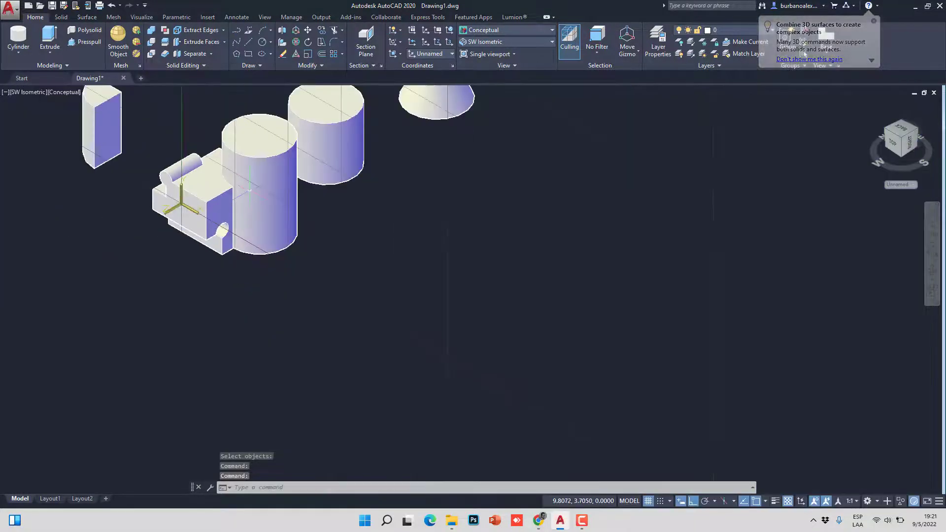
pyautogui.scroll(4, 173, 233)
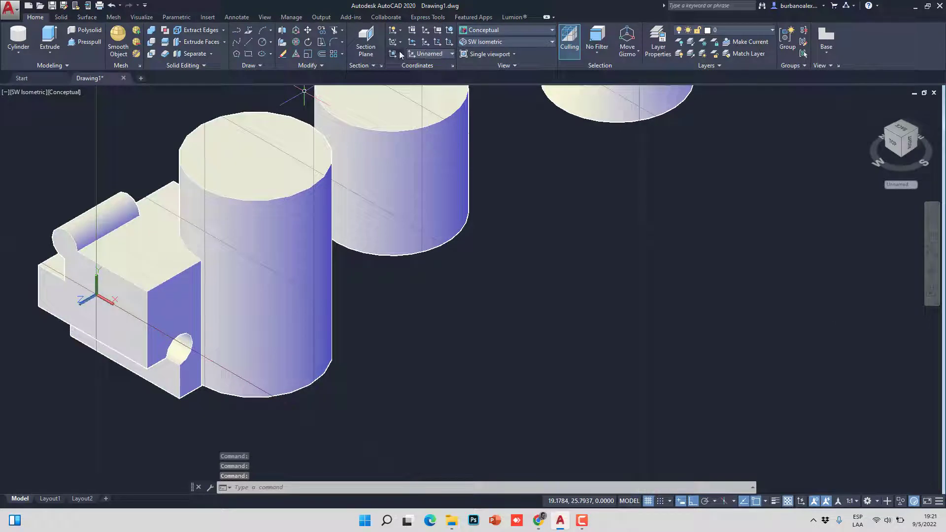
pyautogui.click(400, 54)
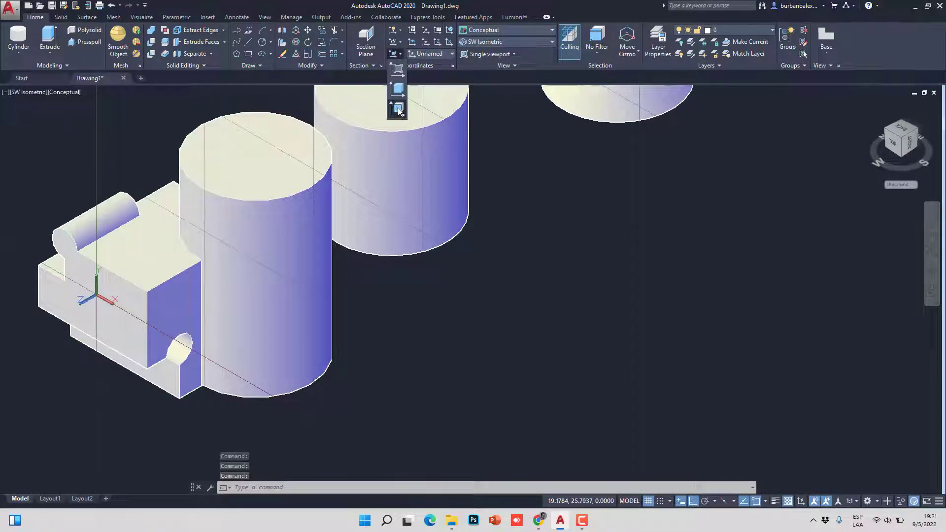
pyautogui.click(398, 110)
pyautogui.click(252, 163)
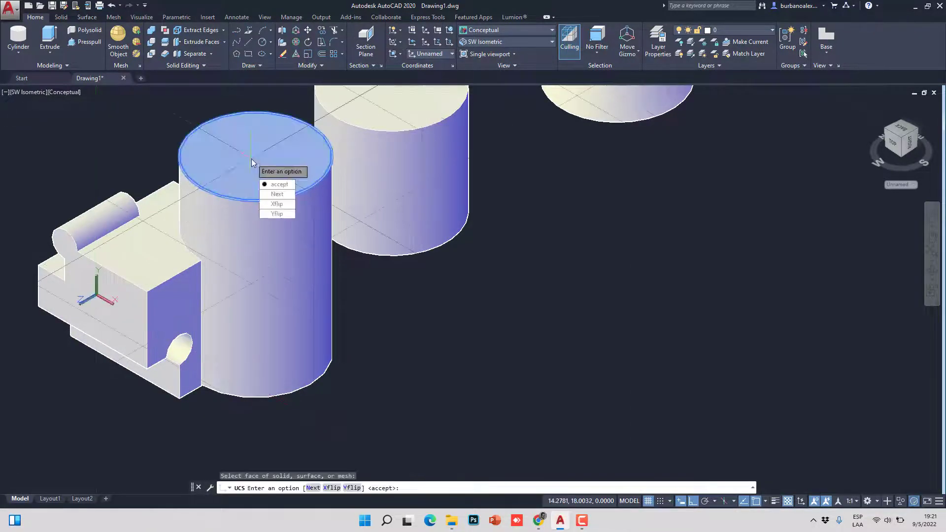
pyautogui.click(277, 184)
# Step: Draw a narrower cylinder about 4.6 units high, centred on the large cylinder's top face and rising upward
pyautogui.click(19, 37)
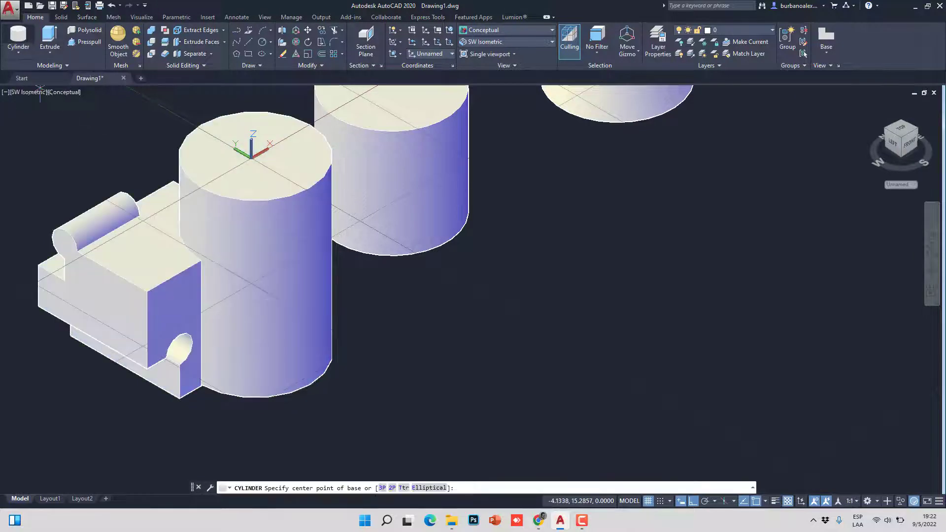
pyautogui.click(254, 156)
pyautogui.click(286, 157)
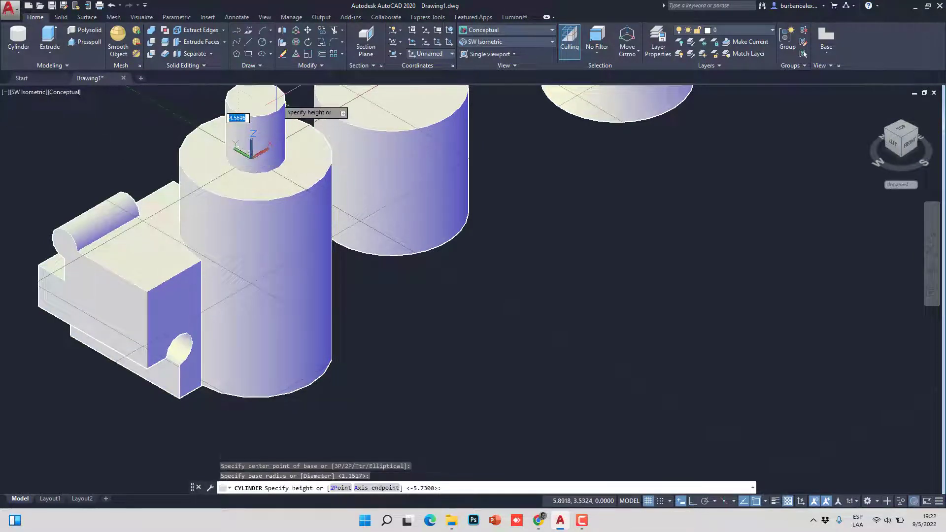
pyautogui.click(285, 133)
pyautogui.scroll(-2, 315, 177)
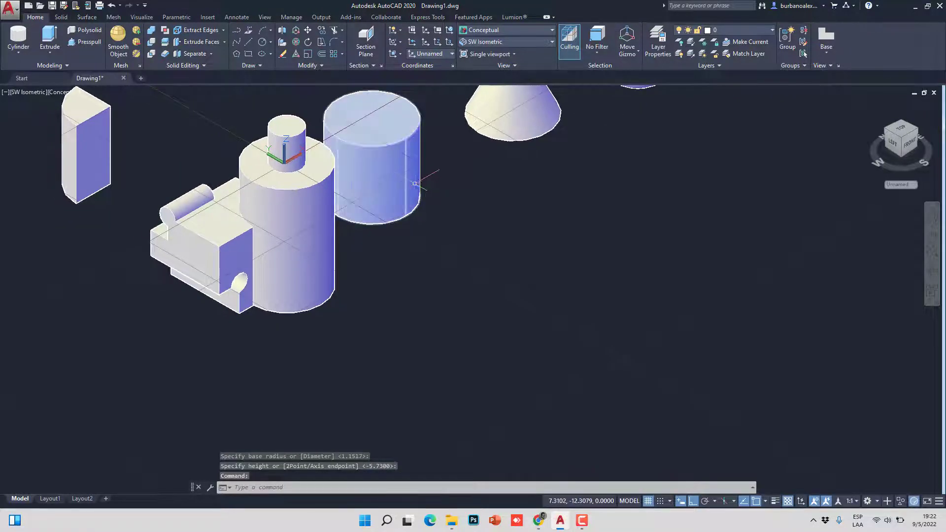
pyautogui.scroll(2, 174, 264)
pyautogui.moveTo(329, 148); pyautogui.dragTo(324, 170, button='middle')
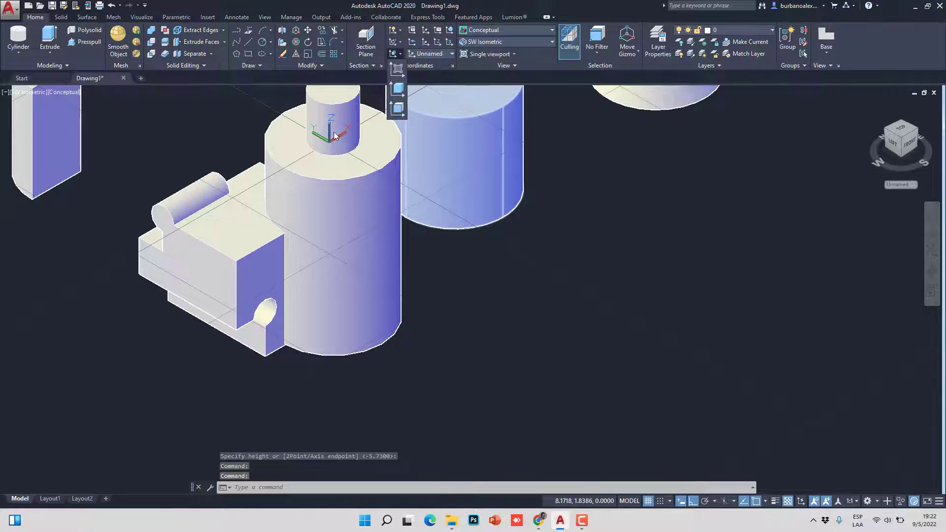
pyautogui.scroll(4, 333, 139)
pyautogui.click(331, 211)
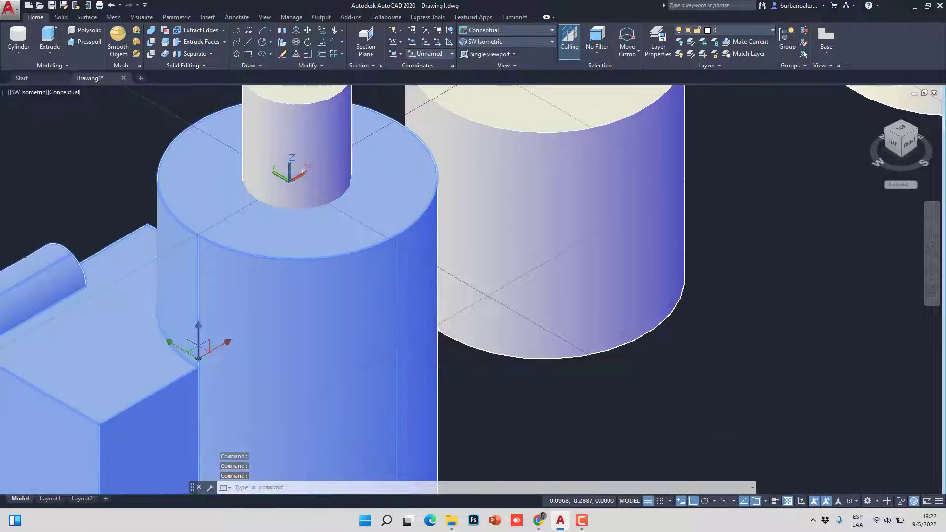
pyautogui.press('Escape')
pyautogui.press('Escape')
pyautogui.press('Escape')
pyautogui.scroll(-4, 286, 170)
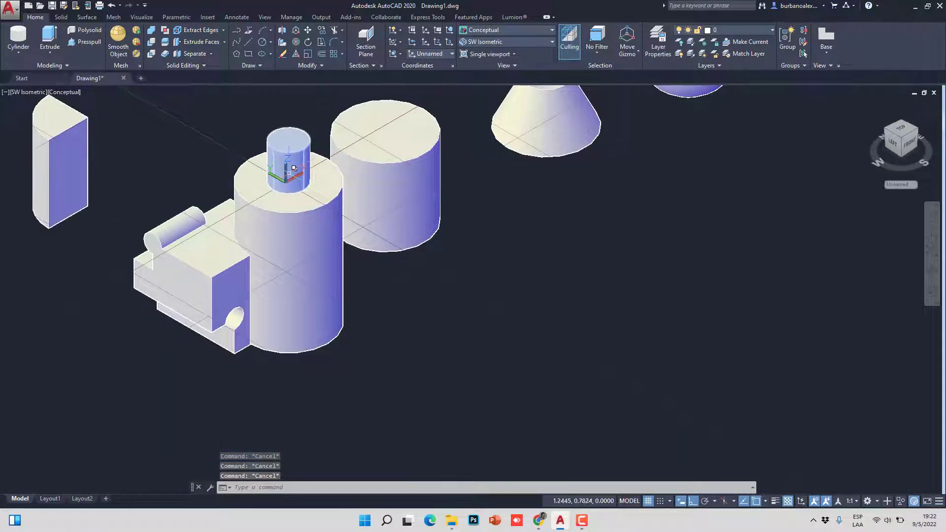
# Step: Start a Z-Axis Vector UCS and place its origin at the block's lowest outer corner
pyautogui.moveTo(294, 169); pyautogui.dragTo(242, 265, button='middle')
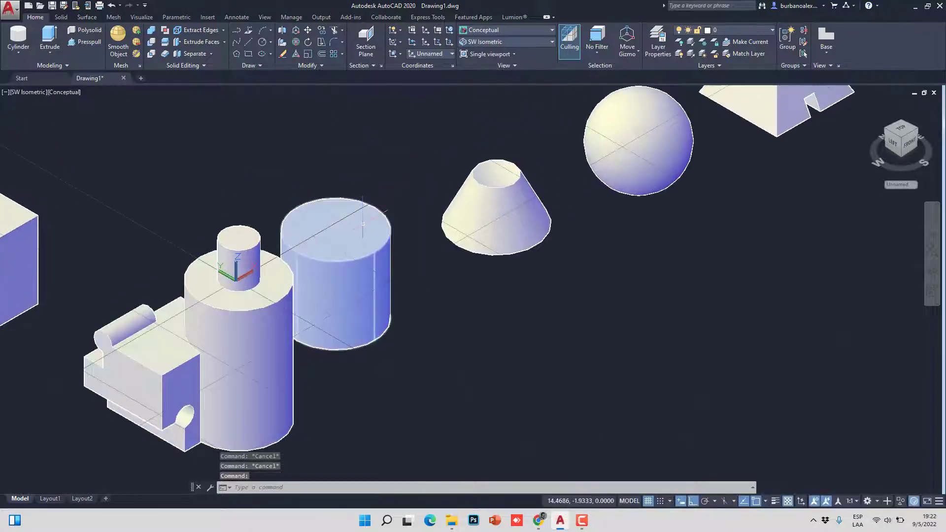
pyautogui.scroll(-2, 343, 143)
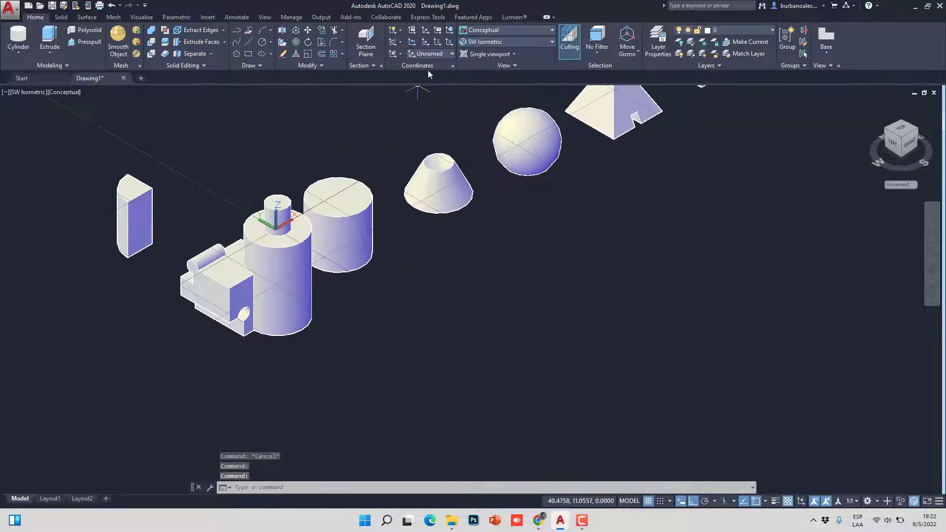
pyautogui.click(437, 45)
pyautogui.scroll(5, 242, 340)
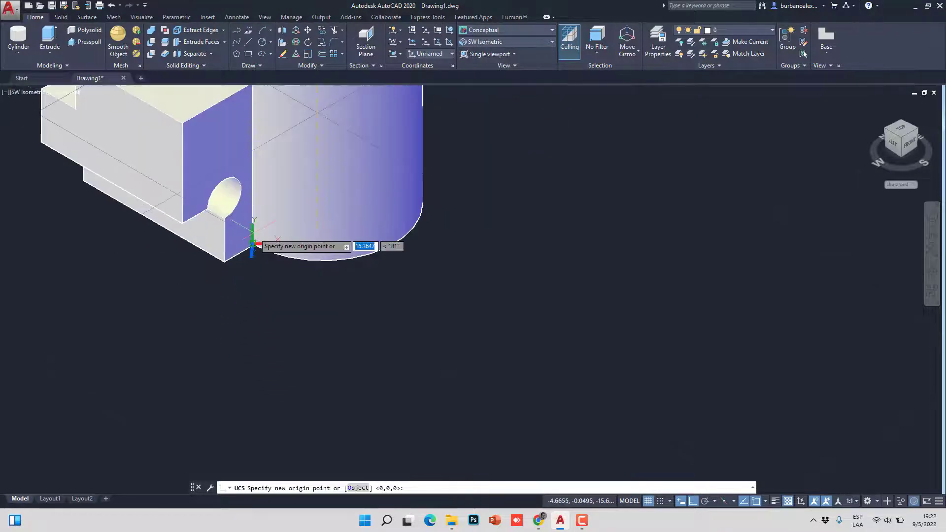
pyautogui.scroll(5, 223, 260)
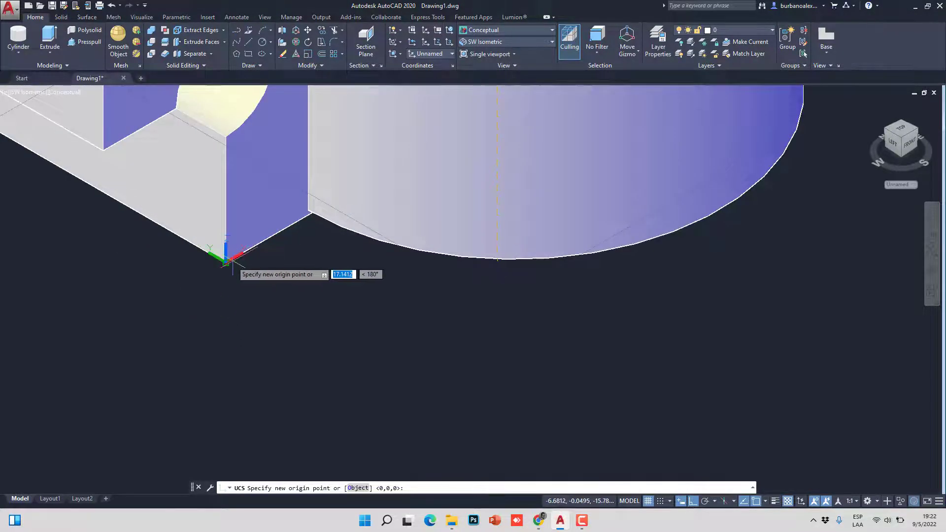
pyautogui.click(226, 261)
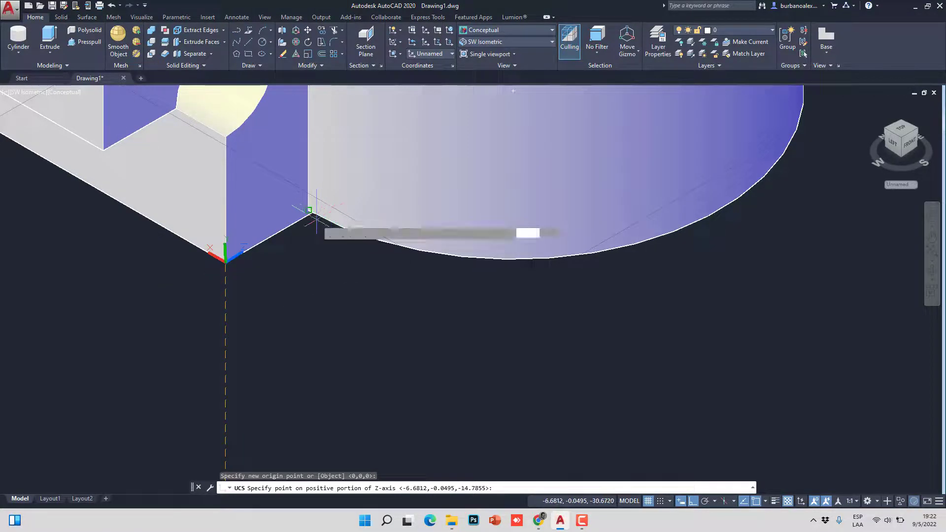
# Step: Direct the positive Z axis outward from the block's long side, in line with the short bottom edge and away from the large cylinder
pyautogui.scroll(5, 317, 217)
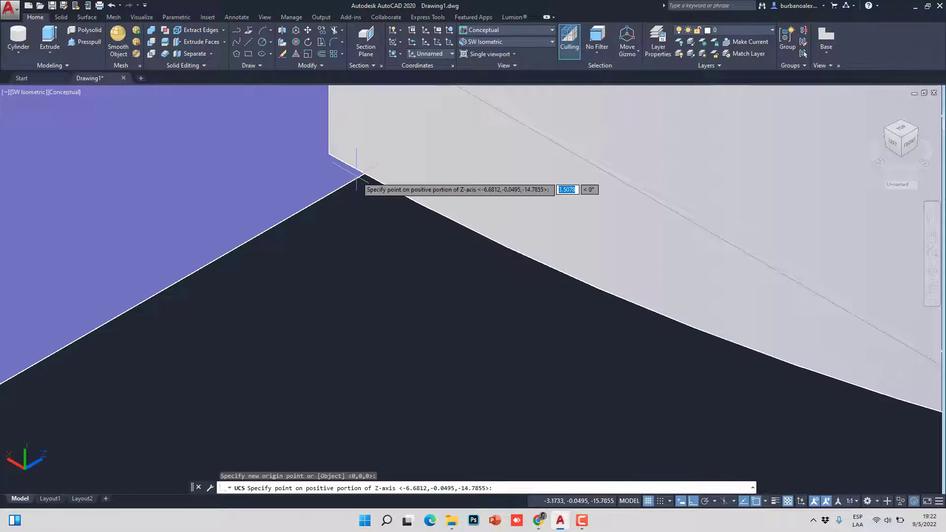
pyautogui.scroll(-4, 356, 182)
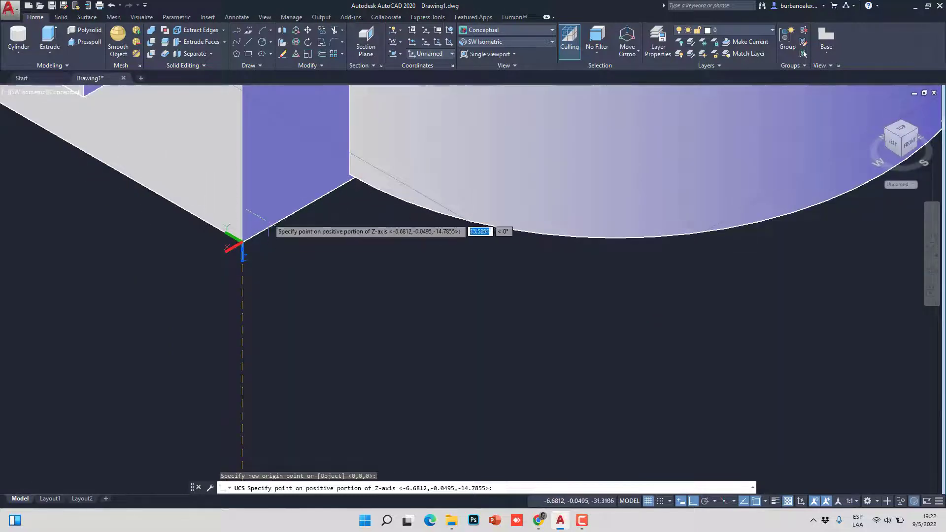
pyautogui.keyDown('shift'); pyautogui.rightClick(290, 183); pyautogui.keyUp('shift')
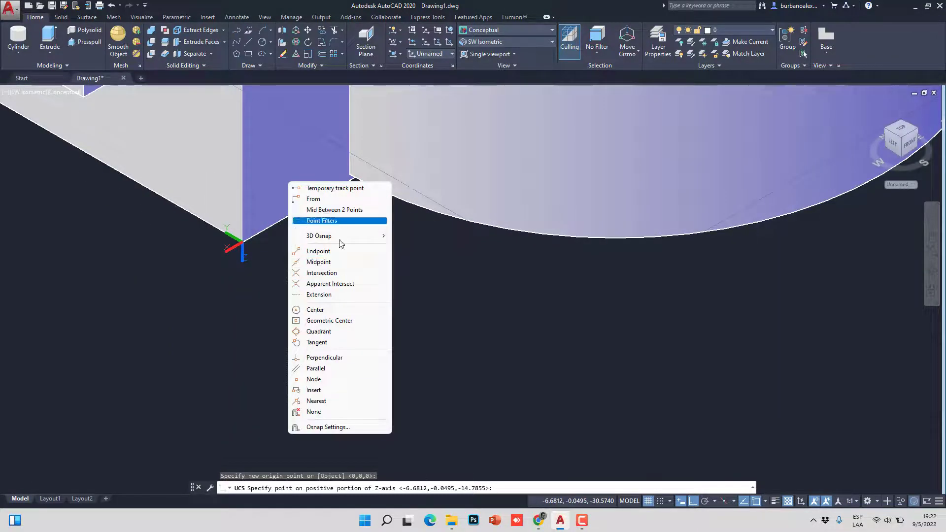
pyautogui.click(330, 390)
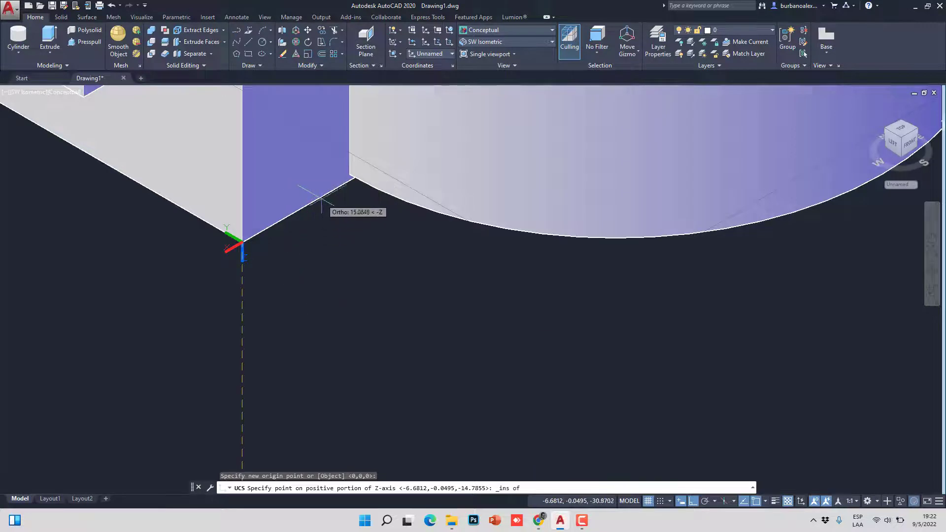
pyautogui.scroll(-3, 318, 207)
pyautogui.moveTo(313, 198); pyautogui.dragTo(397, 122, button='middle')
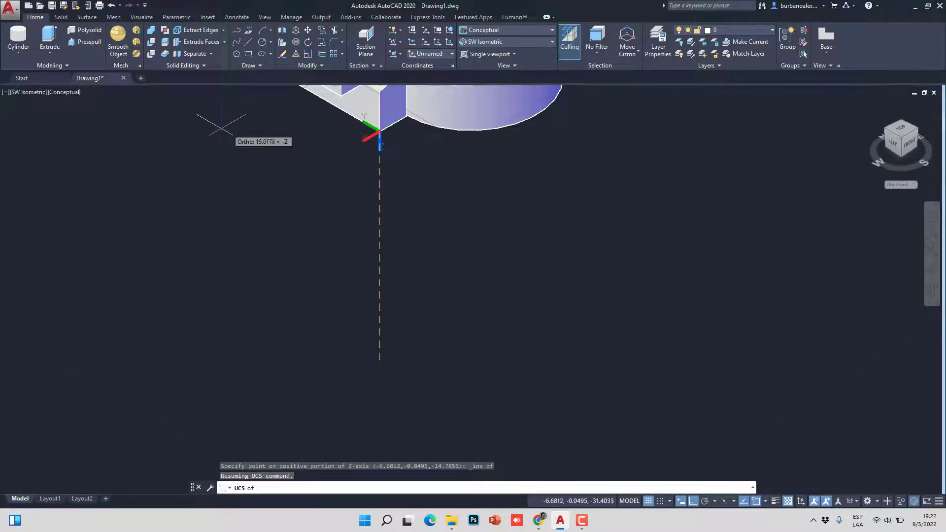
pyautogui.click(121, 142)
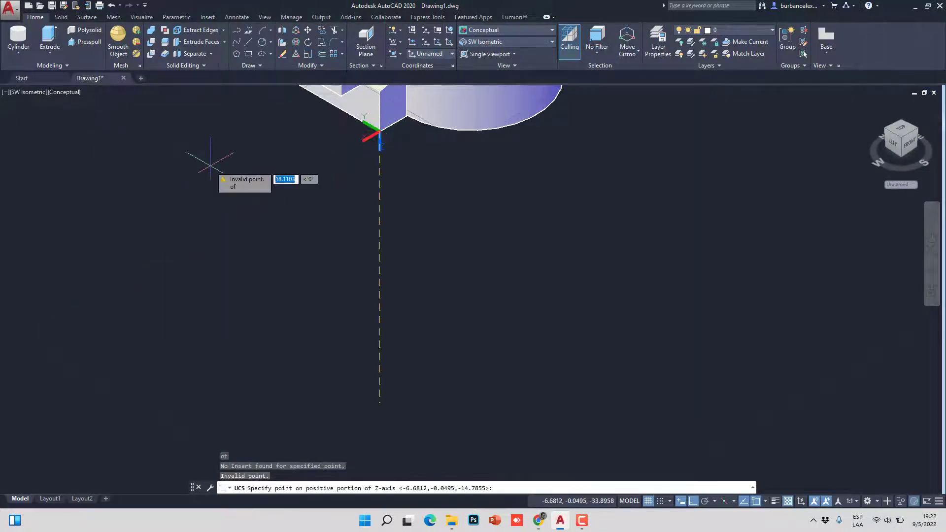
pyautogui.scroll(5, 370, 155)
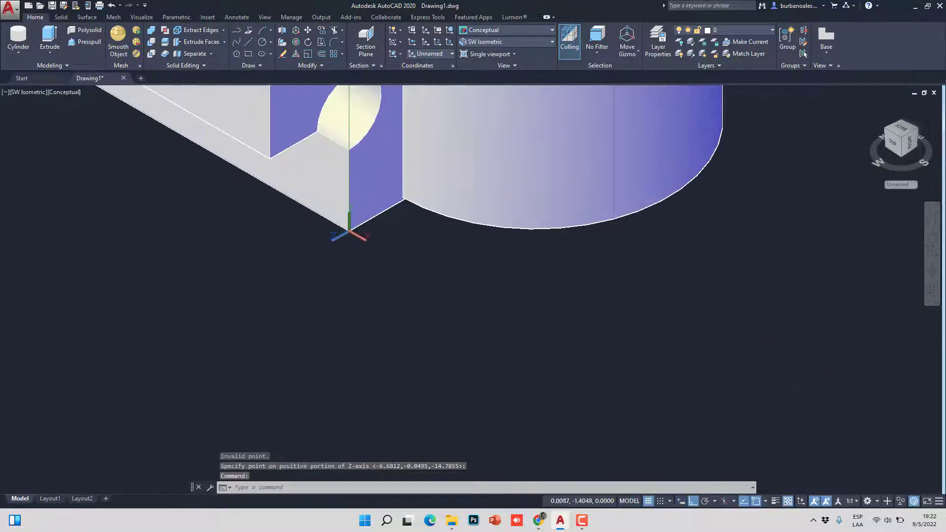
pyautogui.scroll(5, 362, 245)
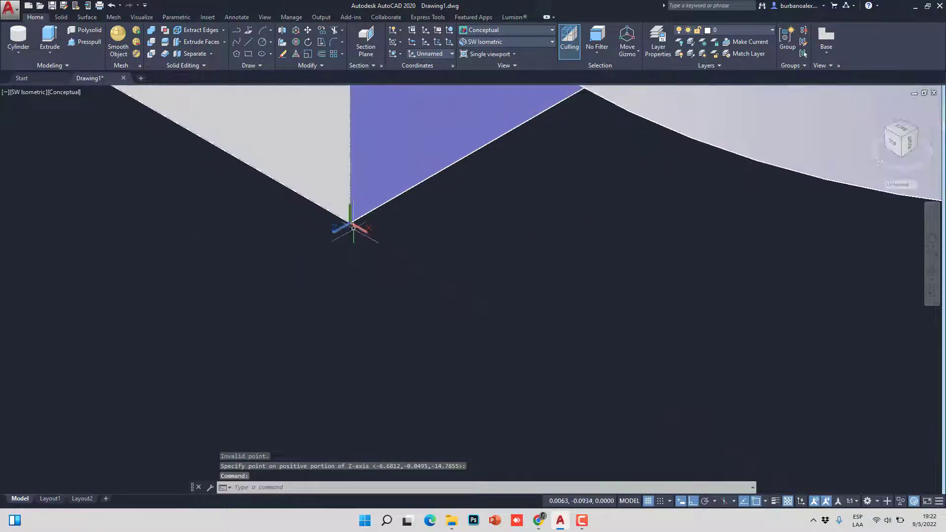
pyautogui.scroll(-8, 335, 221)
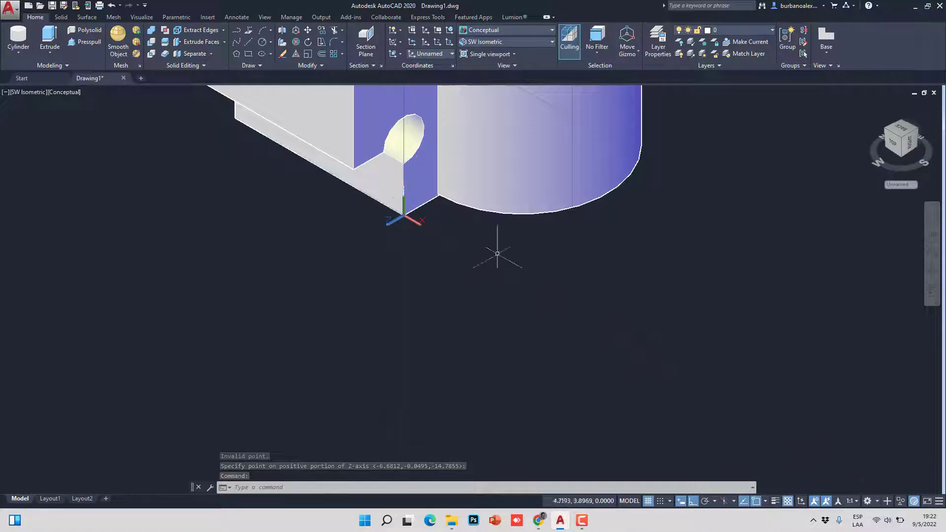
pyautogui.scroll(2, 426, 172)
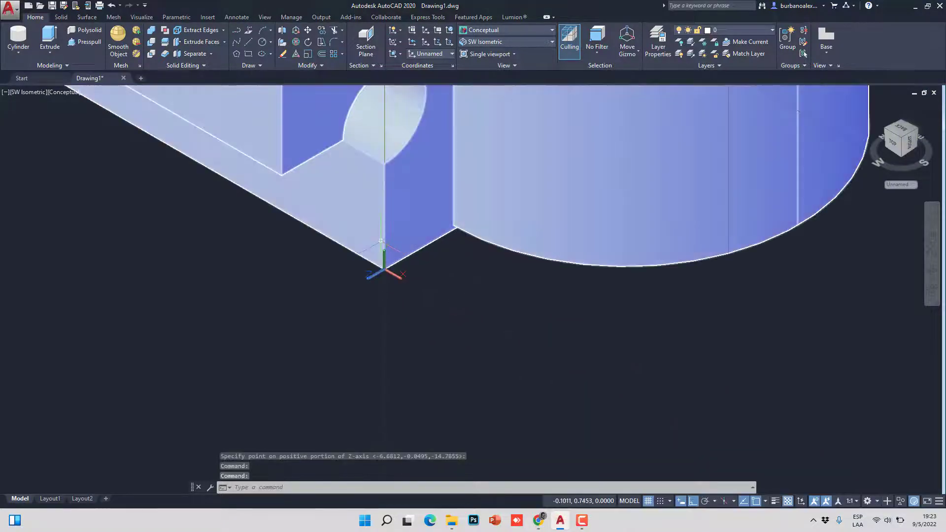
pyautogui.click(17, 52)
pyautogui.click(20, 74)
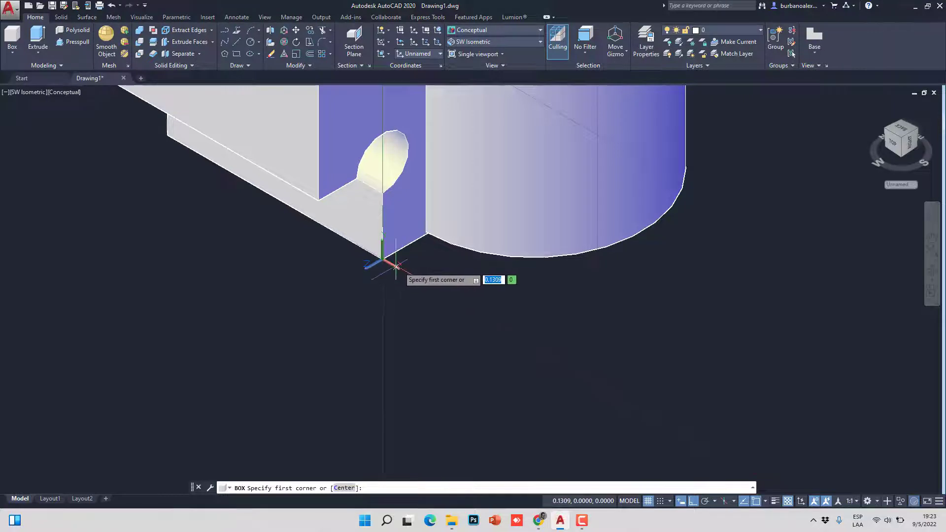
pyautogui.click(415, 276)
pyautogui.click(479, 204)
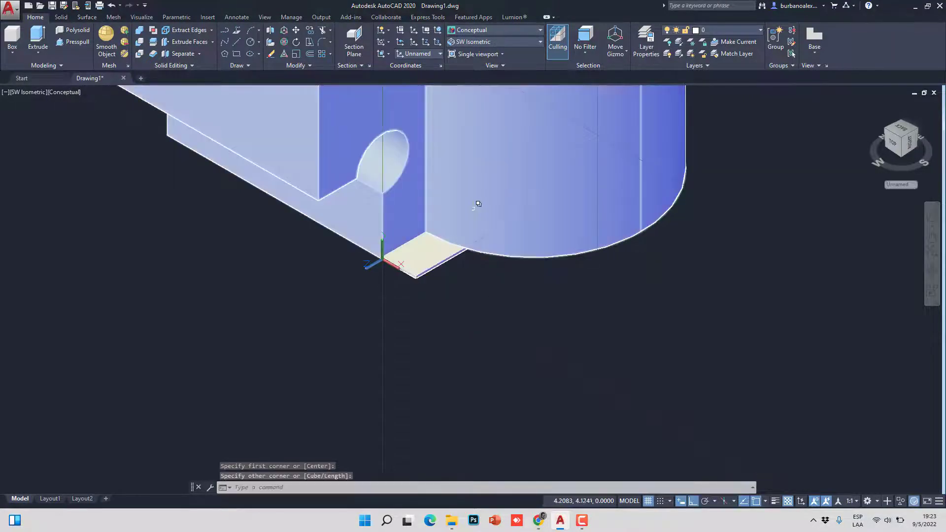
pyautogui.click(431, 250)
pyautogui.press('Delete')
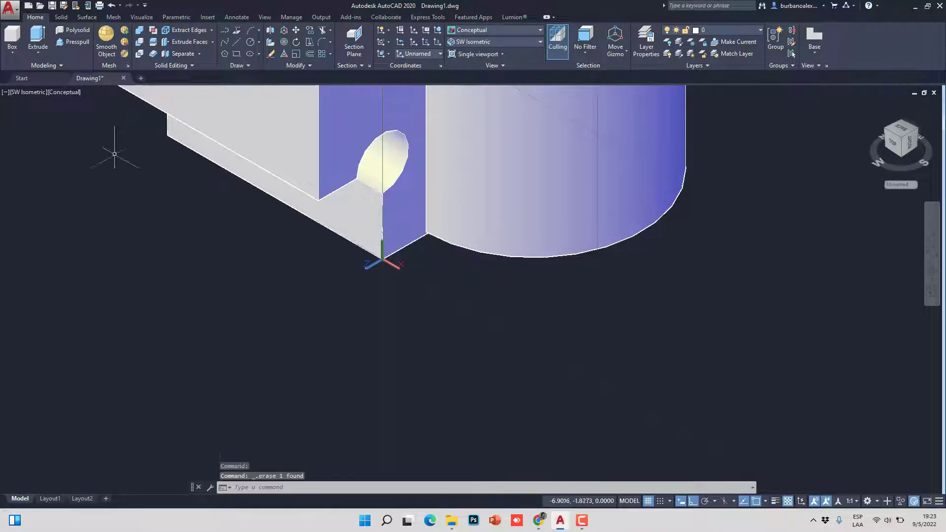
# Step: Draw a long box beside the block's lowest corner, passing under the large cylinder, turning object snap off for its placement and back on after
pyautogui.click(14, 53)
pyautogui.click(14, 79)
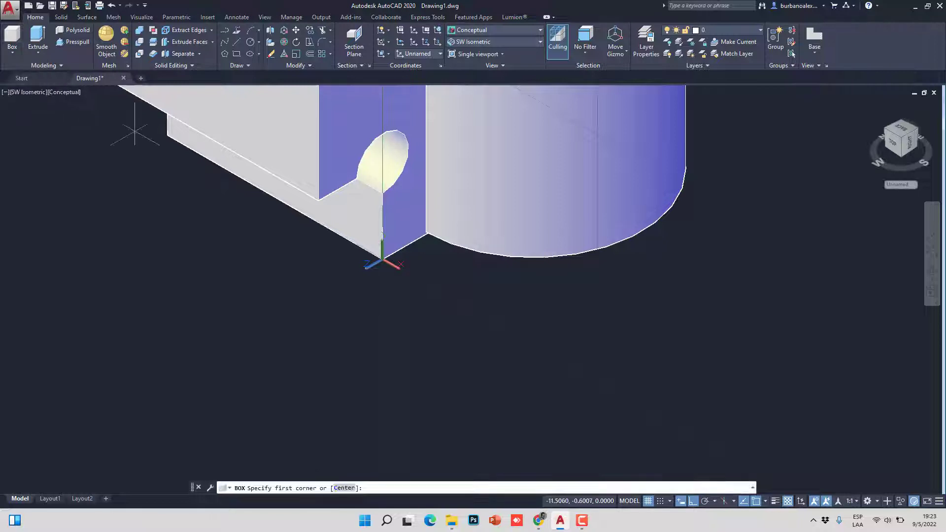
pyautogui.click(406, 269)
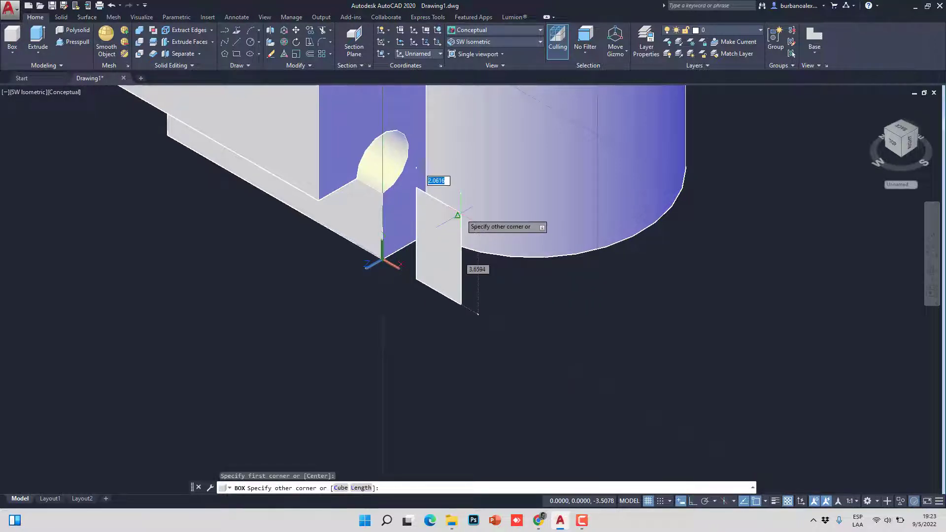
pyautogui.moveTo(490, 217); pyautogui.dragTo(423, 230, button='middle')
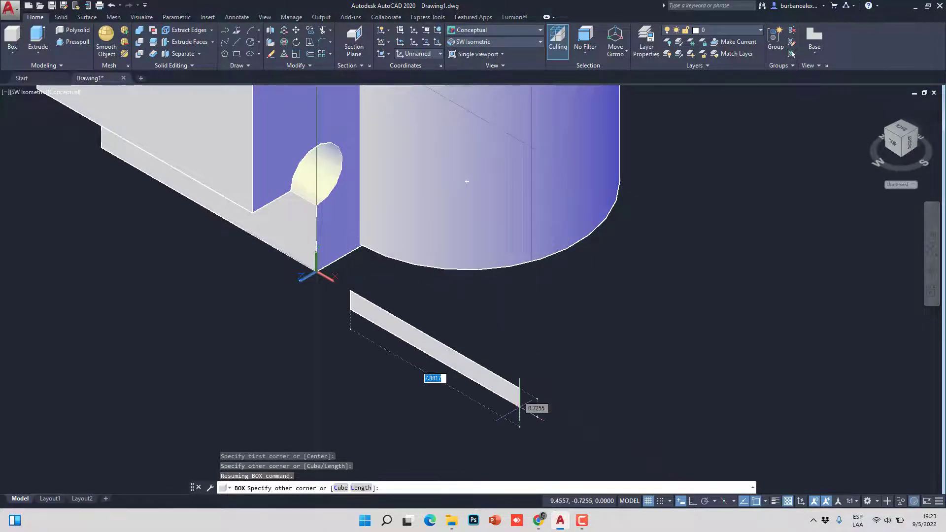
pyautogui.click(756, 500)
pyautogui.click(429, 336)
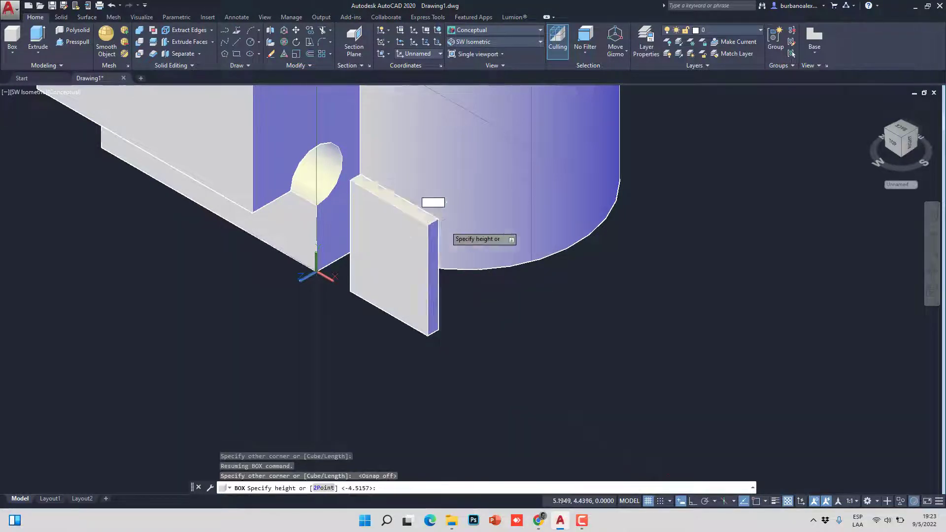
pyautogui.click(741, 149)
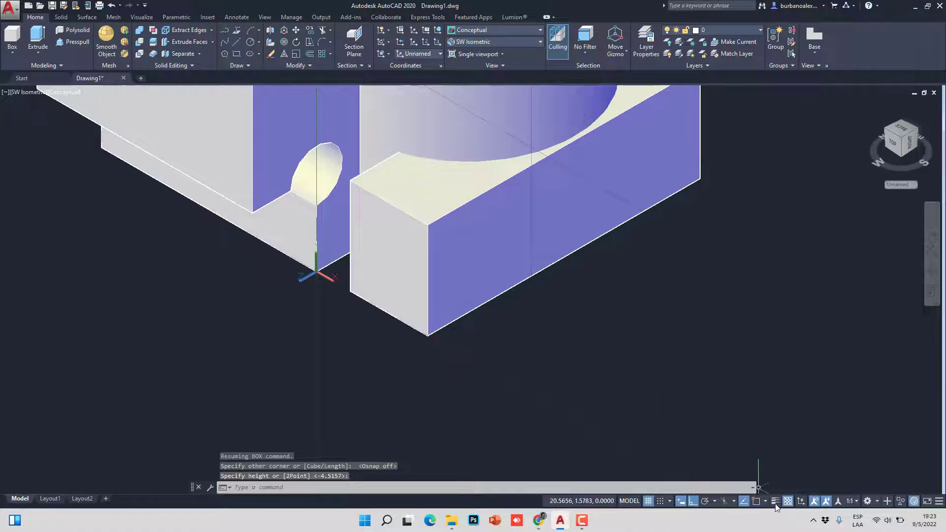
pyautogui.click(756, 500)
# Step: Subtract the new long box from the combined block-and-cylinder solid
pyautogui.scroll(-5, 473, 320)
pyautogui.scroll(2, 513, 291)
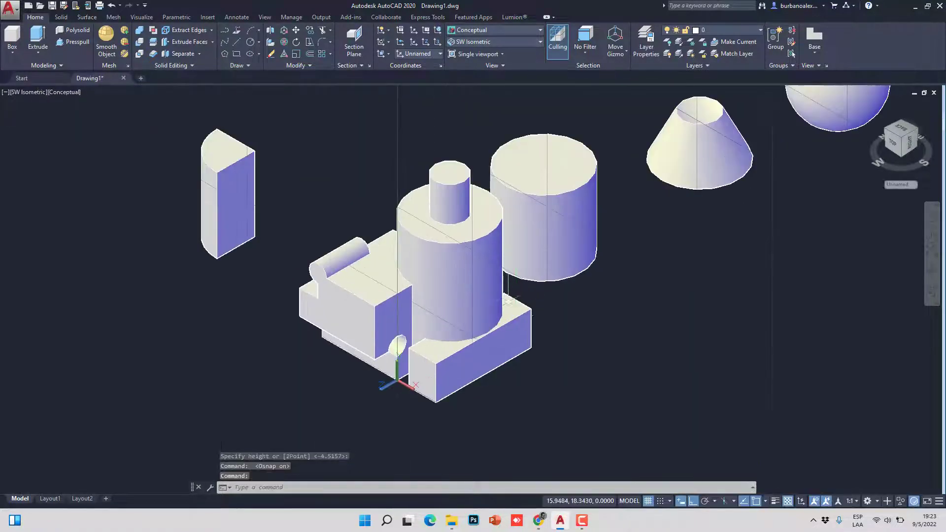
pyautogui.click(140, 42)
pyautogui.click(493, 281)
pyautogui.press('Return')
pyautogui.click(522, 306)
pyautogui.press('Return')
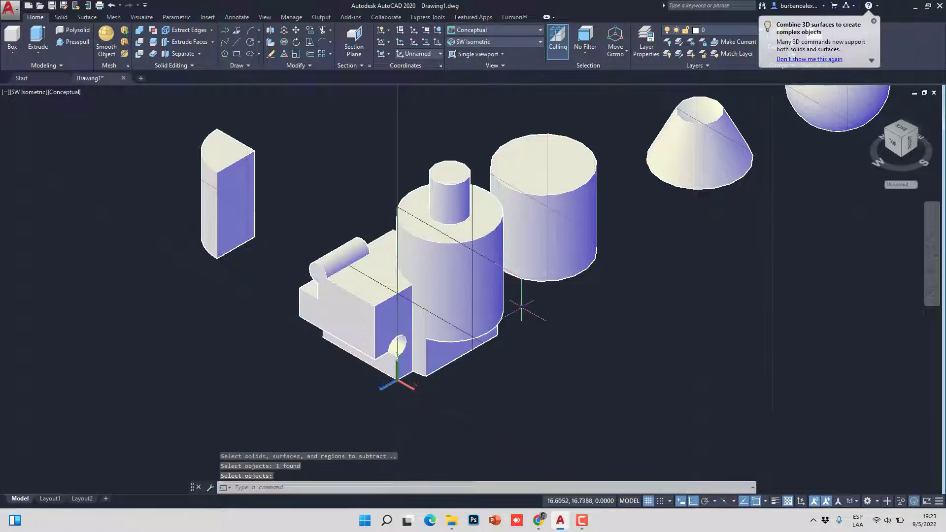
# Step: Union the narrow upper cylinder with the combined block-and-cylinder solid
pyautogui.scroll(2, 515, 306)
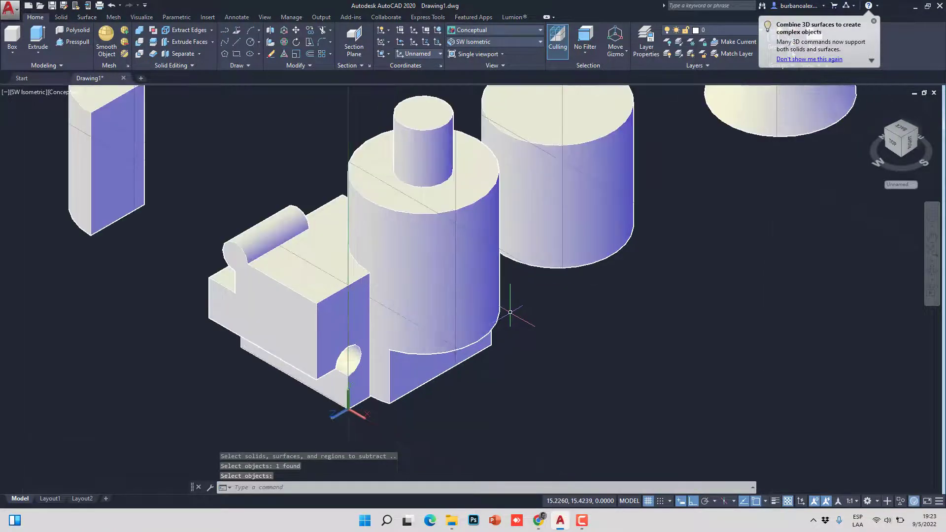
pyautogui.click(142, 33)
pyautogui.click(378, 182)
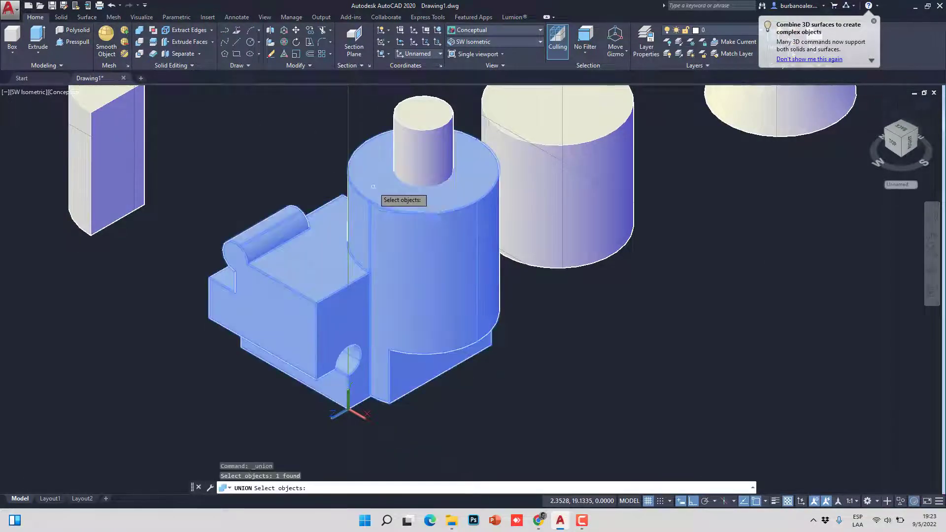
pyautogui.click(417, 159)
pyautogui.click(460, 197)
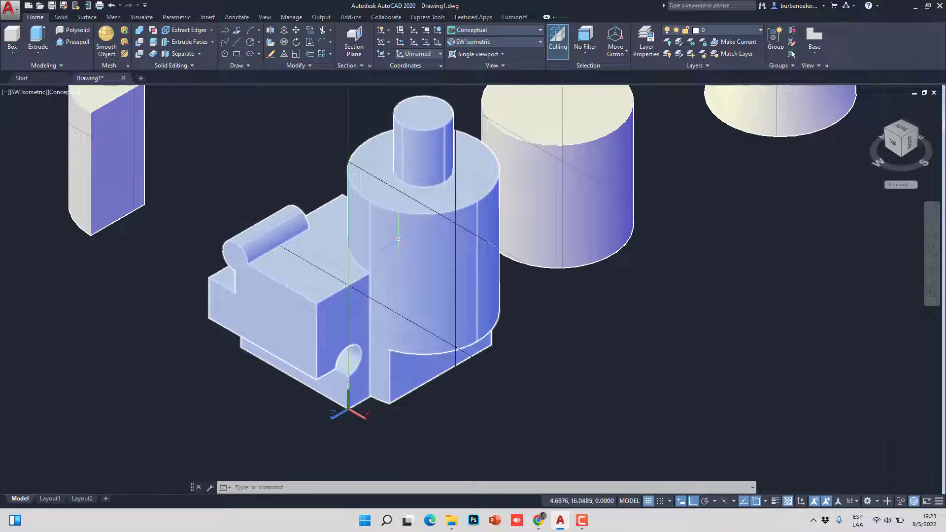
pyautogui.scroll(4, 397, 240)
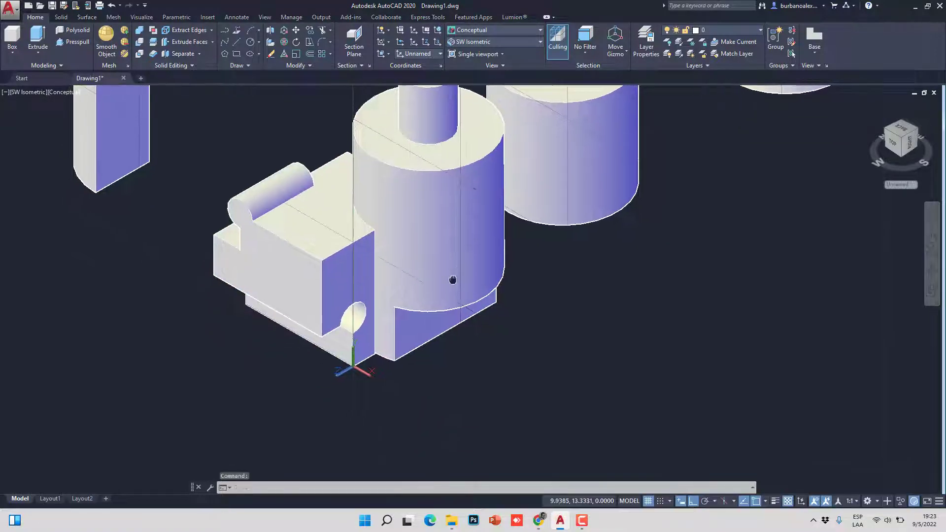
pyautogui.scroll(-5, 398, 240)
pyautogui.moveTo(51, 213); pyautogui.dragTo(63, 240, button='middle')
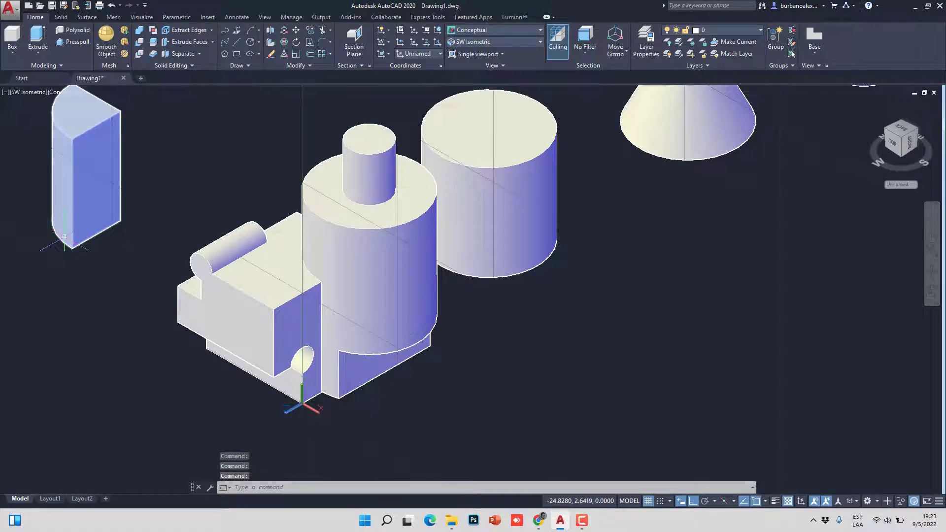
pyautogui.click(64, 17)
pyautogui.click(88, 17)
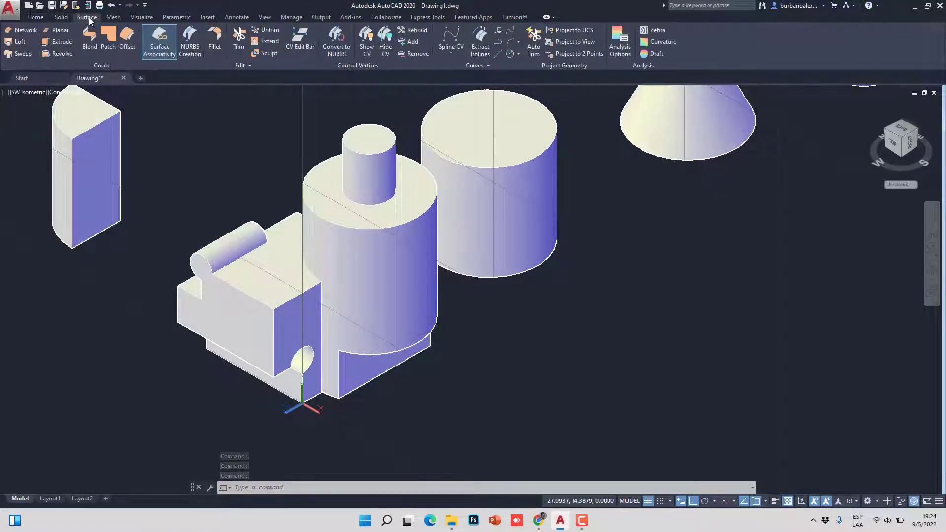
pyautogui.click(65, 18)
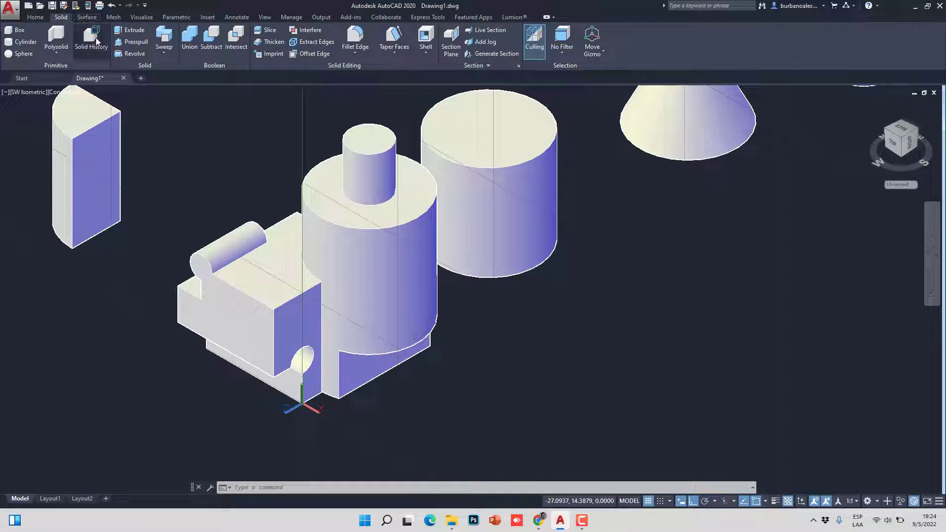
pyautogui.click(114, 17)
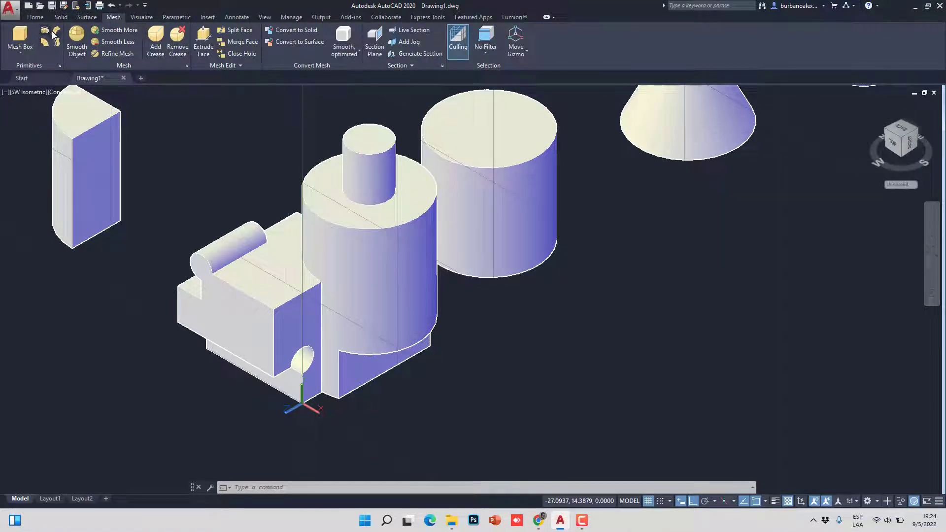
pyautogui.click(35, 17)
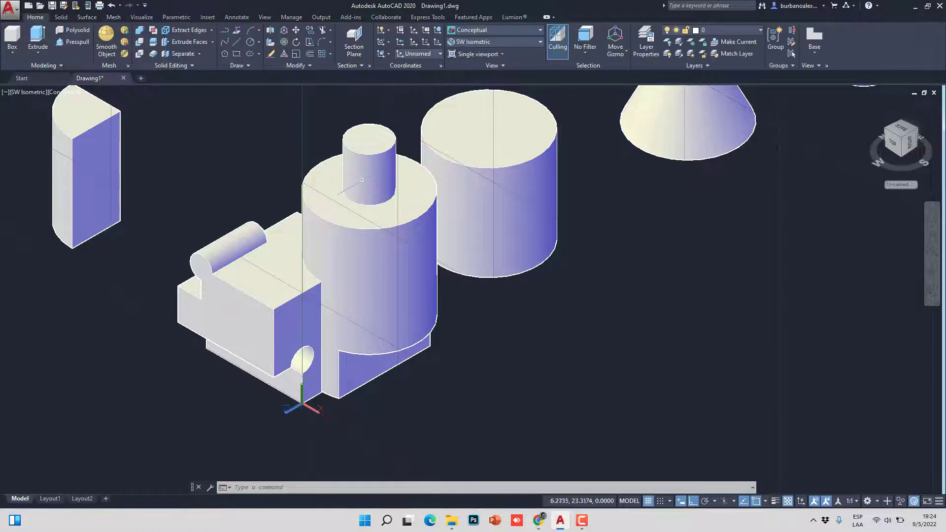
# Step: Erase all solids from the drawing and reset the UCS to World
pyautogui.scroll(-4, 368, 179)
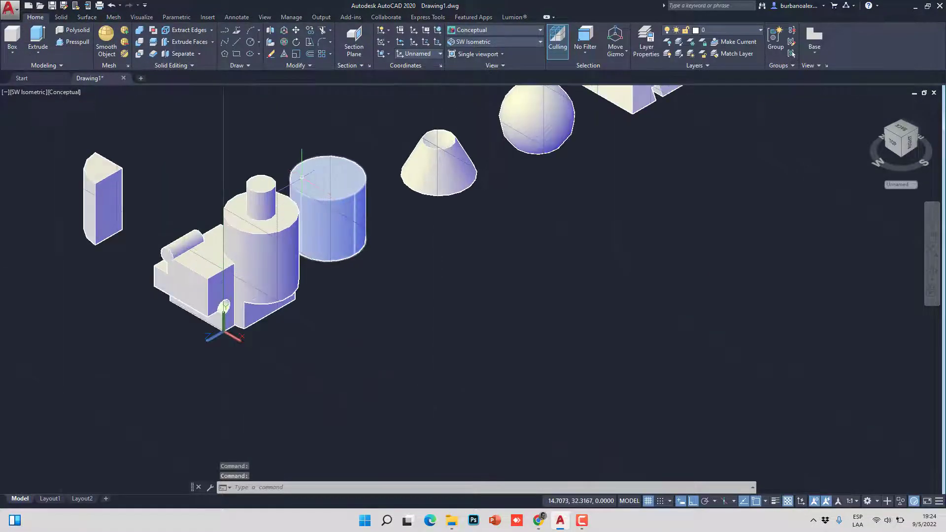
pyautogui.scroll(-5, 409, 217)
pyautogui.moveTo(409, 217); pyautogui.dragTo(281, 230, button='middle')
pyautogui.click(536, 289)
pyautogui.click(130, 135)
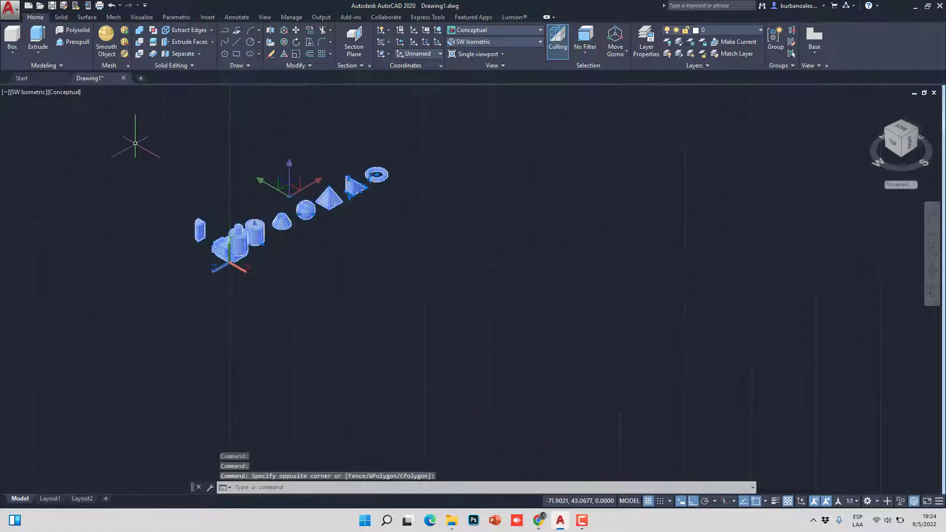
pyautogui.press('Delete')
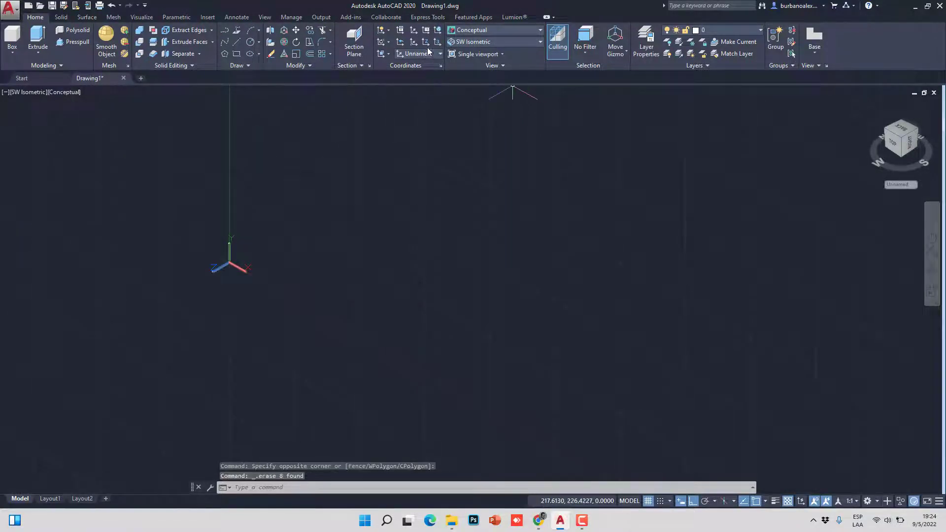
pyautogui.click(437, 31)
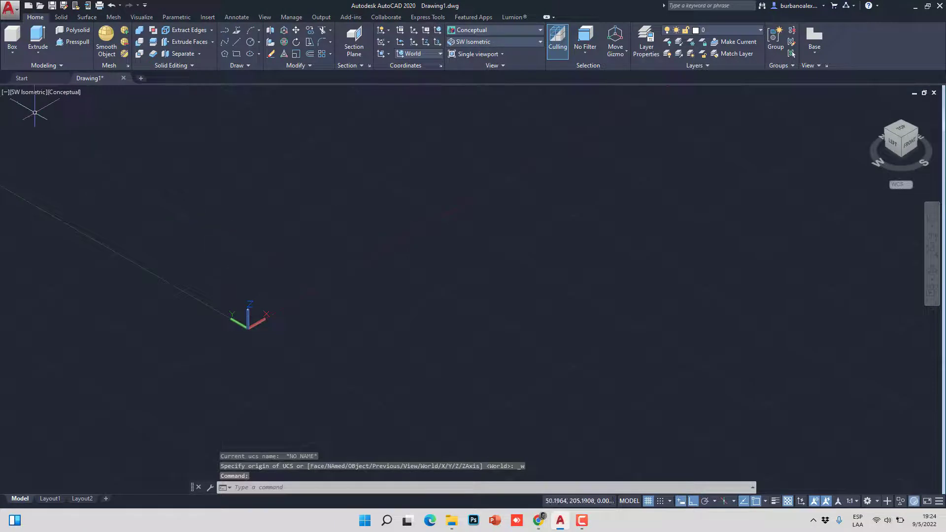
pyautogui.click(12, 53)
pyautogui.click(18, 69)
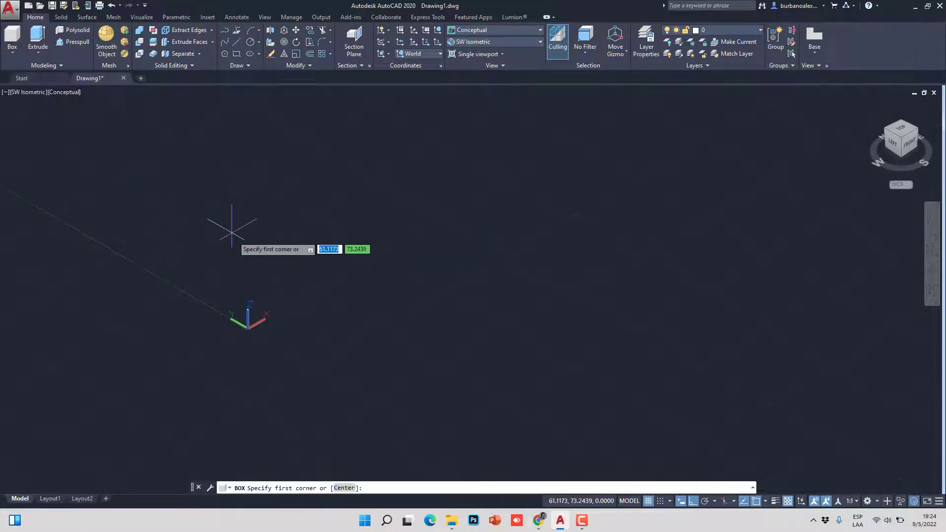
pyautogui.click(195, 187)
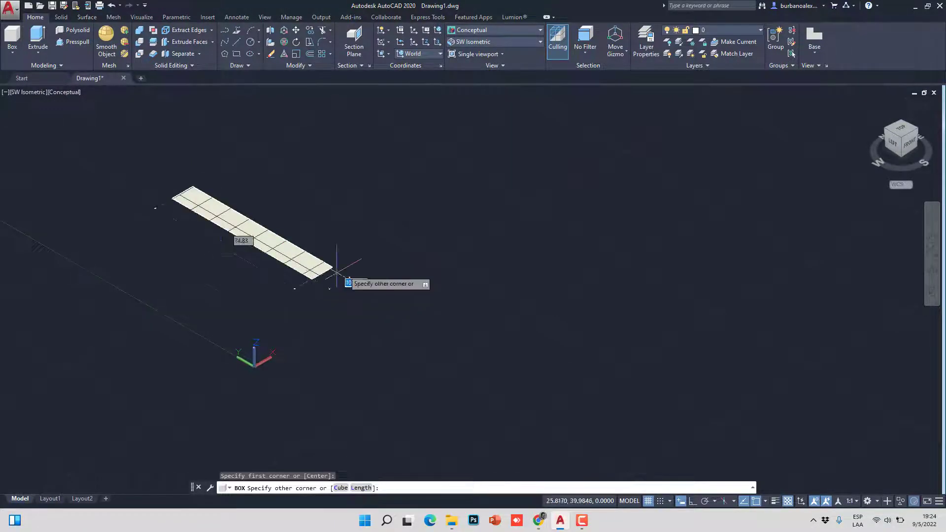
pyautogui.press('Escape')
pyautogui.click(12, 53)
pyautogui.click(17, 69)
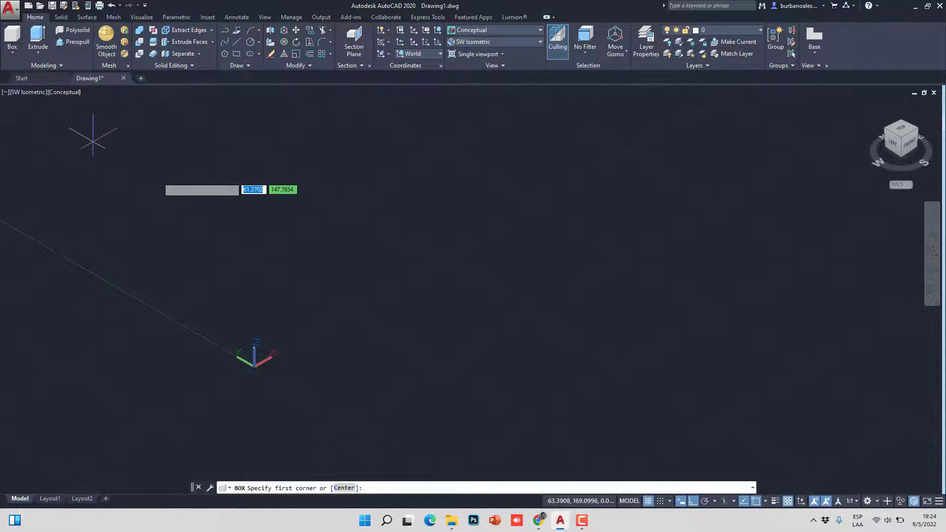
pyautogui.press('Escape')
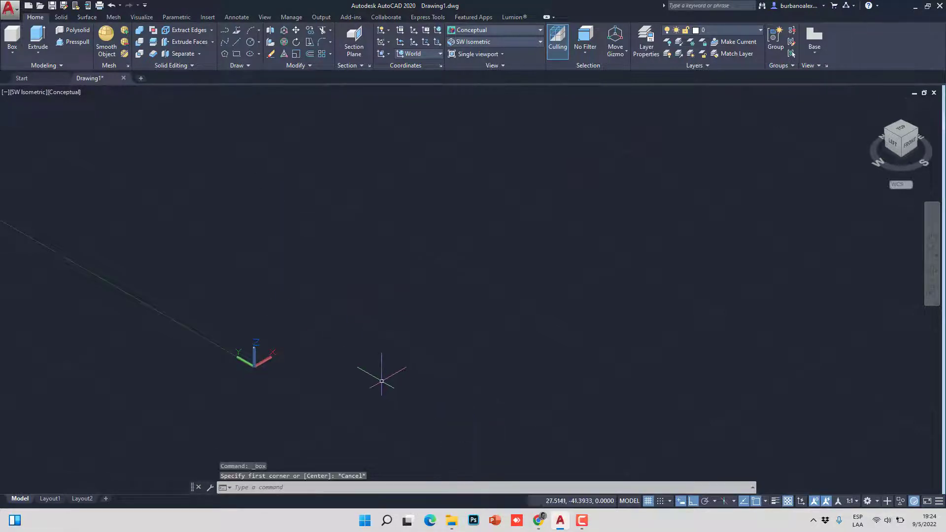
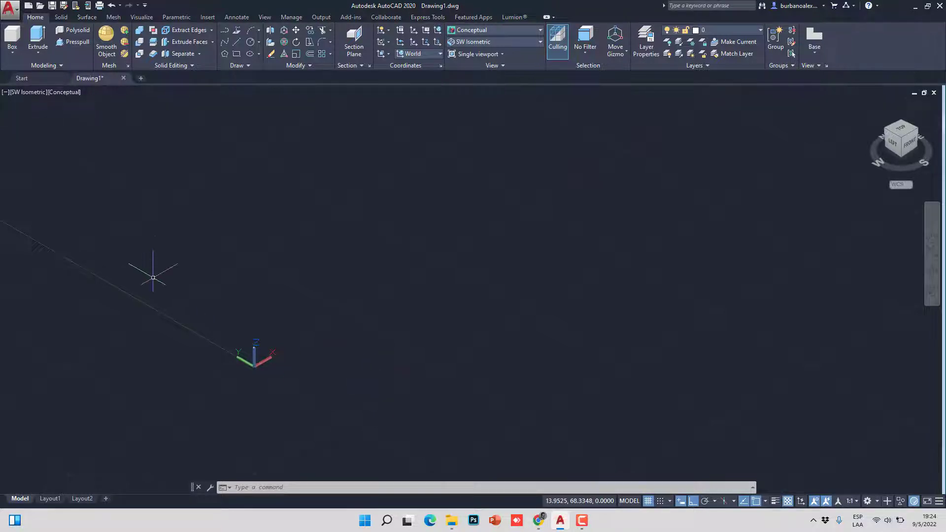
# Step: Draw a box with a 20 by 20 base in the empty drawing, rising upward
pyautogui.click(13, 52)
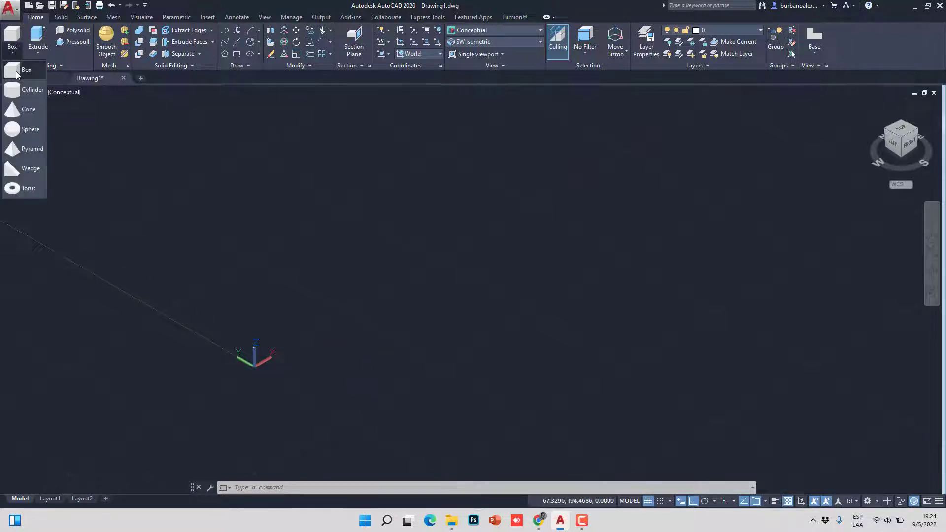
pyautogui.click(17, 74)
pyautogui.click(184, 192)
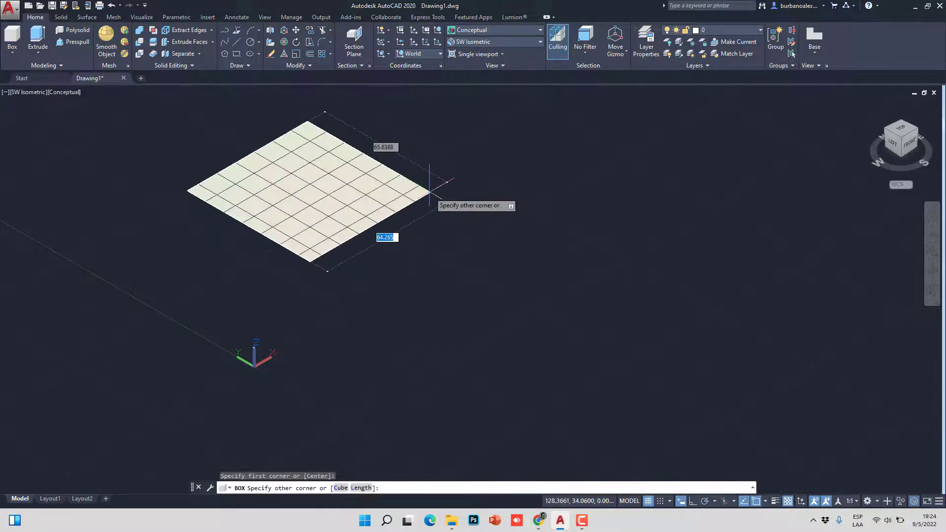
pyautogui.press('Tab')
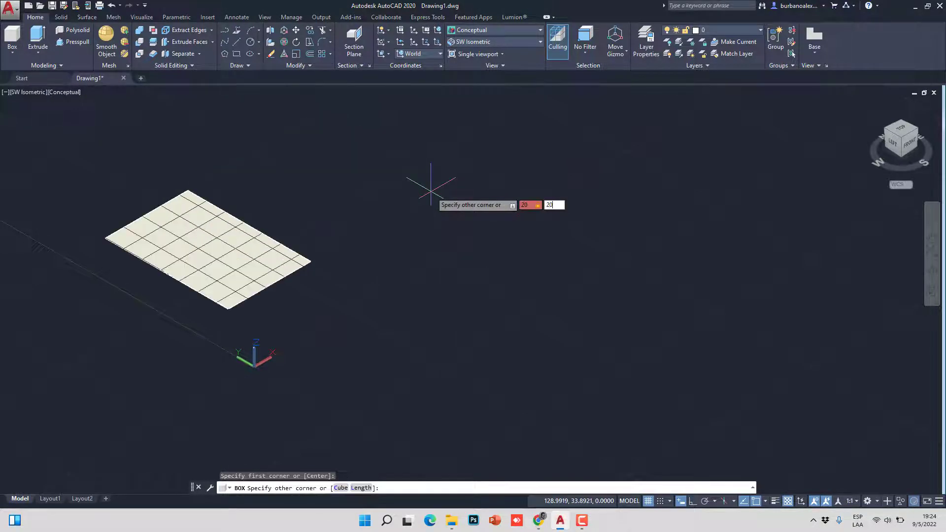
pyautogui.write('20')
pyautogui.press('Return')
pyautogui.scroll(4, 192, 142)
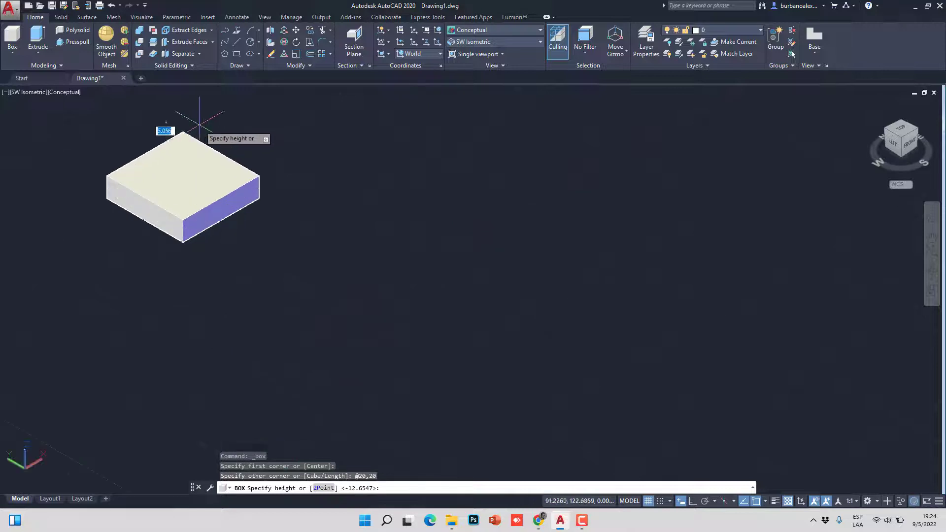
pyautogui.moveTo(198, 102); pyautogui.dragTo(207, 155, button='middle')
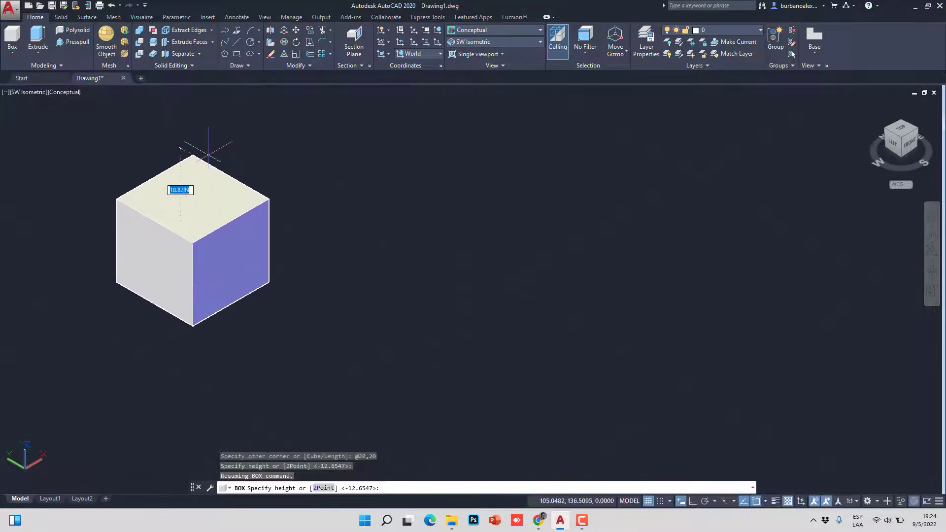
pyautogui.press('Return')
# Step: Draw a second box beside the first with a 10 by 10 base and a height of 35
pyautogui.click(12, 37)
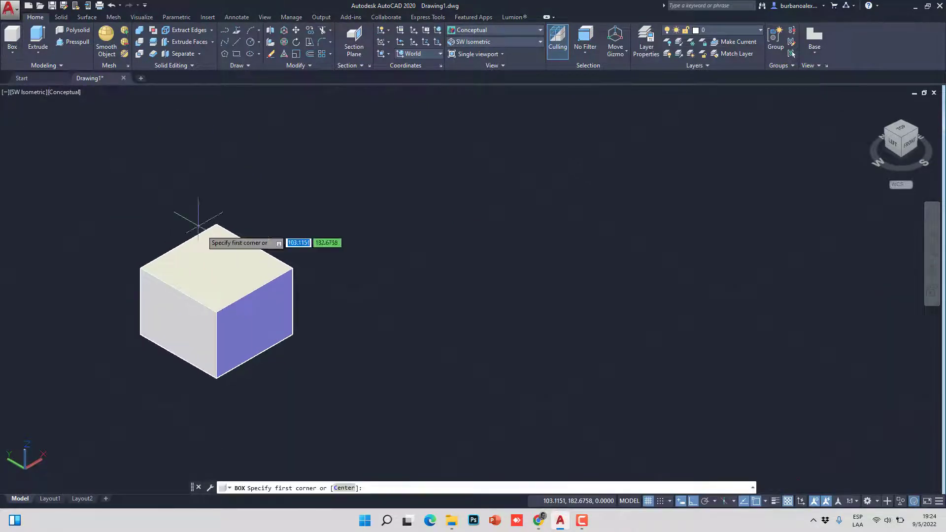
pyautogui.scroll(2, 195, 266)
pyautogui.moveTo(477, 261); pyautogui.dragTo(357, 239, button='middle')
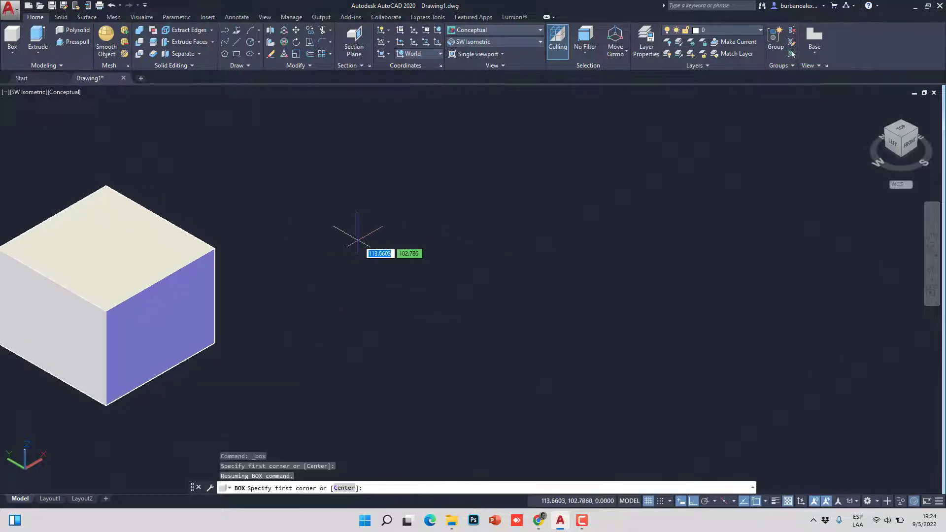
pyautogui.click(387, 259)
pyautogui.write('10')
pyautogui.press('Tab')
pyautogui.write('1')
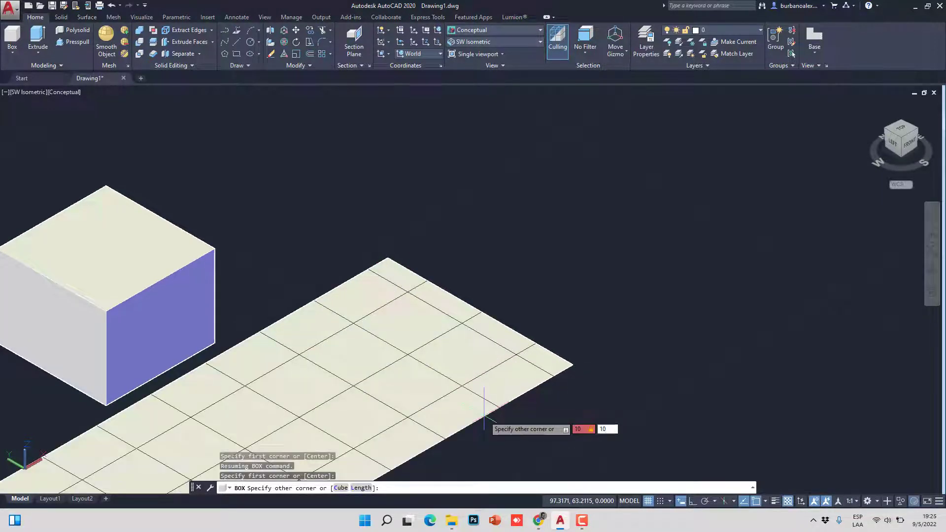
pyautogui.write('0')
pyautogui.press('Return')
pyautogui.moveTo(387, 86); pyautogui.dragTo(391, 260, button='middle')
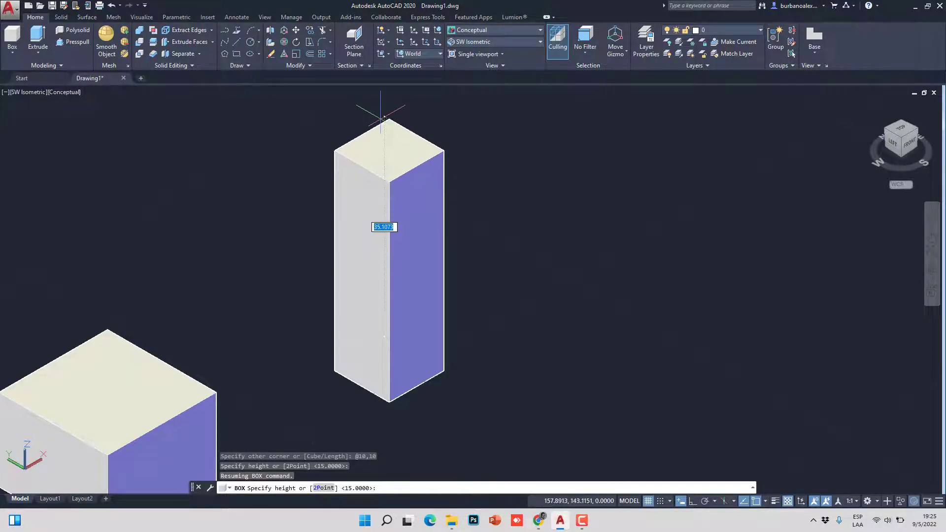
pyautogui.click(475, 173)
pyautogui.scroll(-2, 475, 173)
pyautogui.click(492, 207)
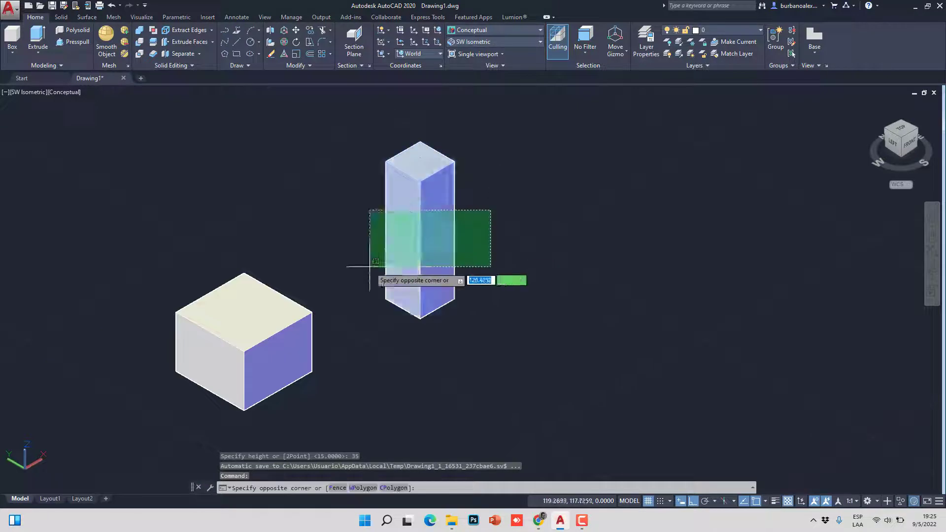
pyautogui.click(376, 260)
pyautogui.scroll(2, 401, 296)
pyautogui.press('Escape')
pyautogui.press('Escape')
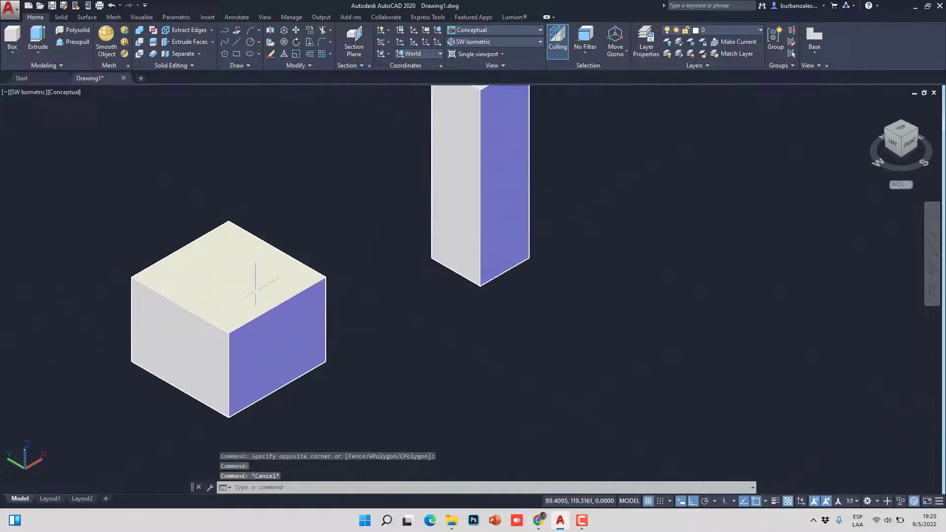
# Step: Switch the visual style to 2D Wireframe and back to Conceptual
pyautogui.click(496, 31)
pyautogui.click(472, 49)
pyautogui.click(580, 316)
pyautogui.press('Escape')
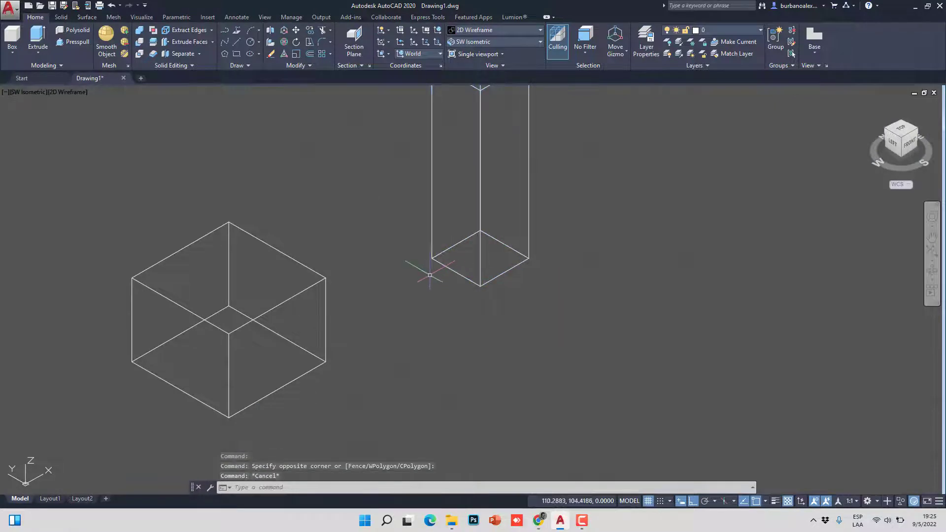
pyautogui.moveTo(459, 223); pyautogui.dragTo(449, 279, button='middle')
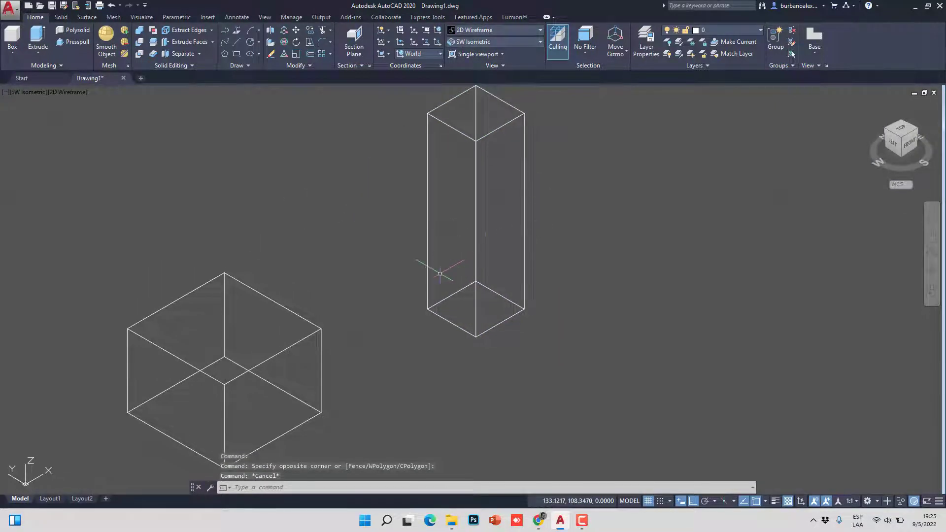
pyautogui.click(496, 31)
pyautogui.click(510, 50)
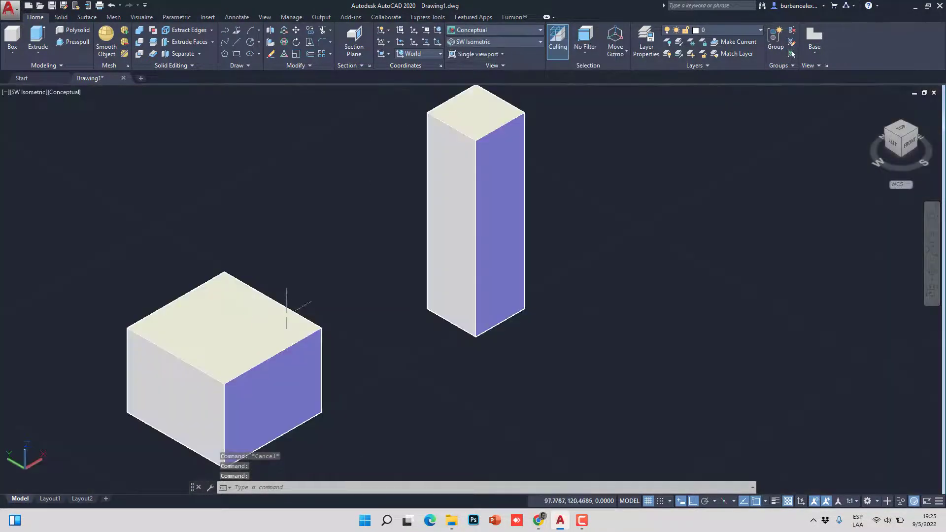
# Step: Set the visual style to 2D Wireframe and move the tall box by its base centre onto the top-face centre of the short box
pyautogui.click(483, 31)
pyautogui.click(461, 45)
pyautogui.click(472, 302)
pyautogui.click(424, 323)
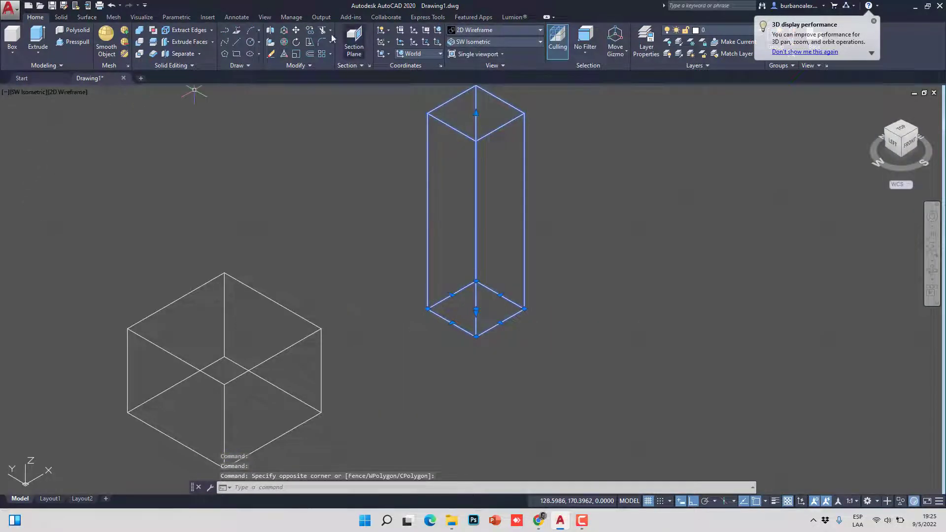
pyautogui.click(295, 34)
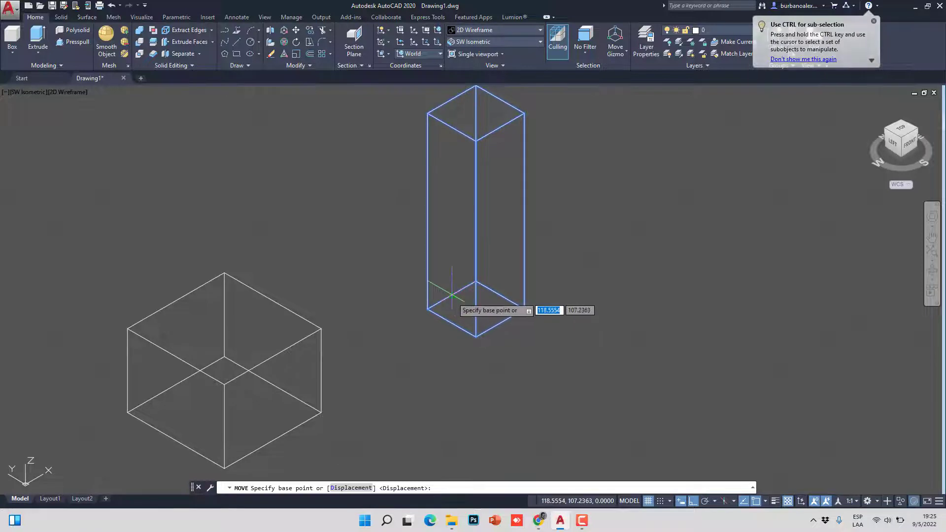
pyautogui.scroll(2, 451, 295)
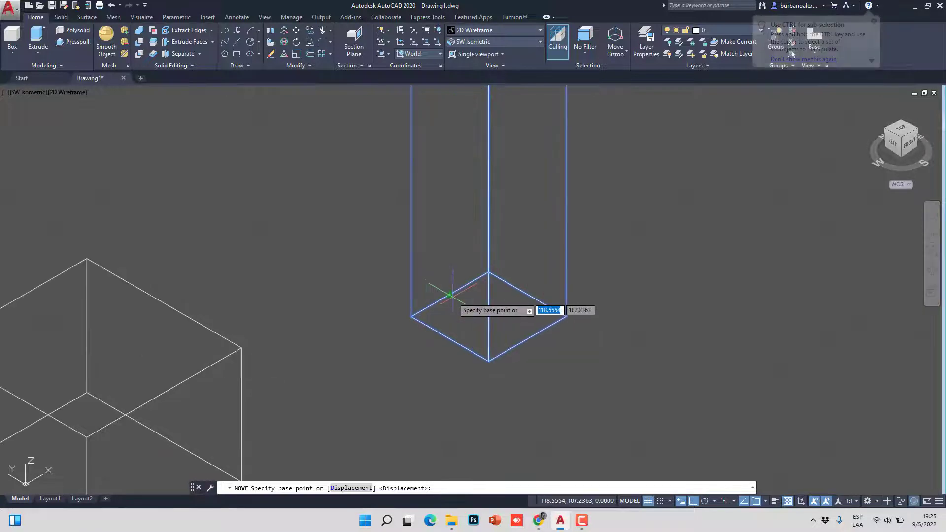
pyautogui.click(489, 316)
pyautogui.scroll(-2, 511, 286)
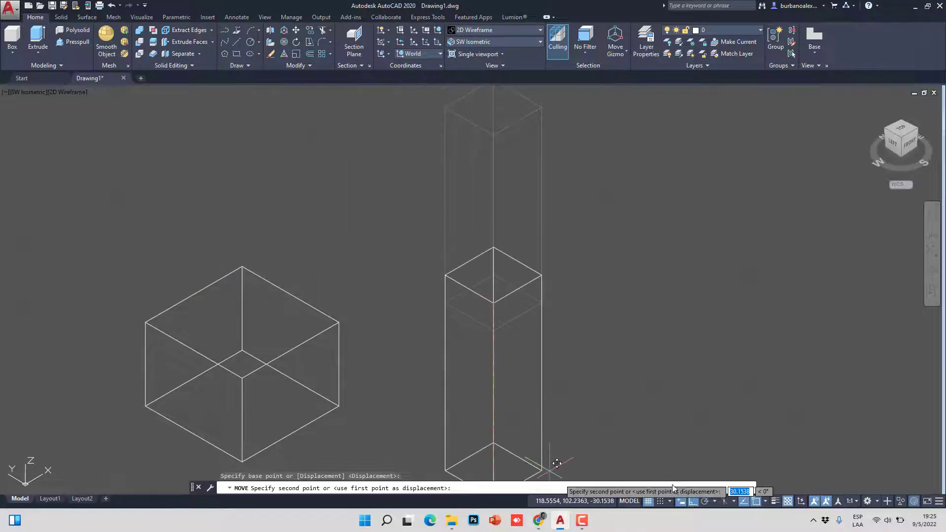
pyautogui.press('F8')
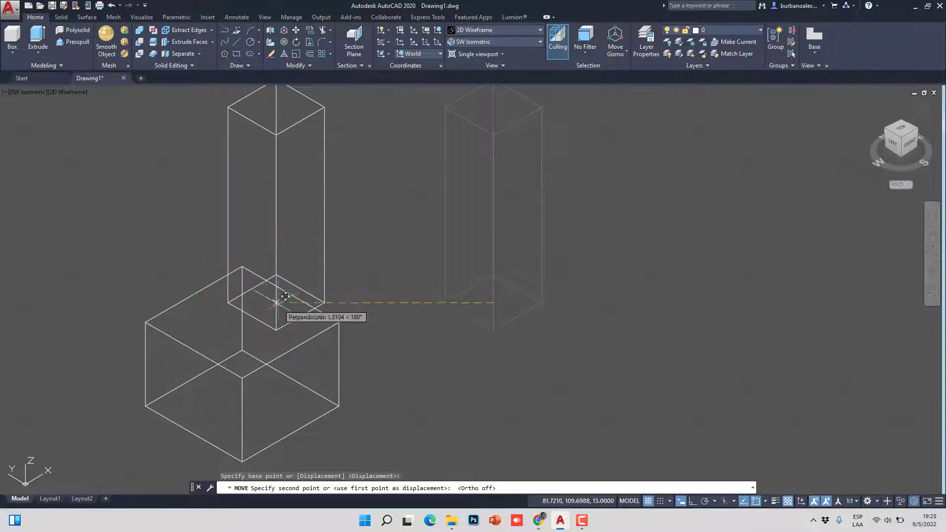
pyautogui.click(251, 316)
pyautogui.scroll(-1, 377, 284)
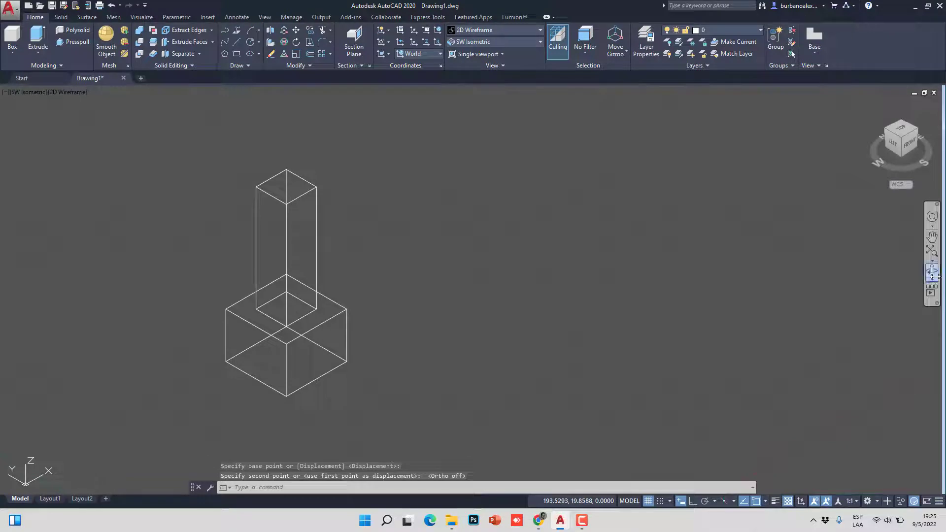
# Step: Copy the tall box together with its base block to a free spot beside the original
pyautogui.click(933, 271)
pyautogui.moveTo(432, 325); pyautogui.dragTo(360, 321)
pyautogui.press('Escape')
pyautogui.press('Escape')
pyautogui.click(363, 321)
pyautogui.click(165, 227)
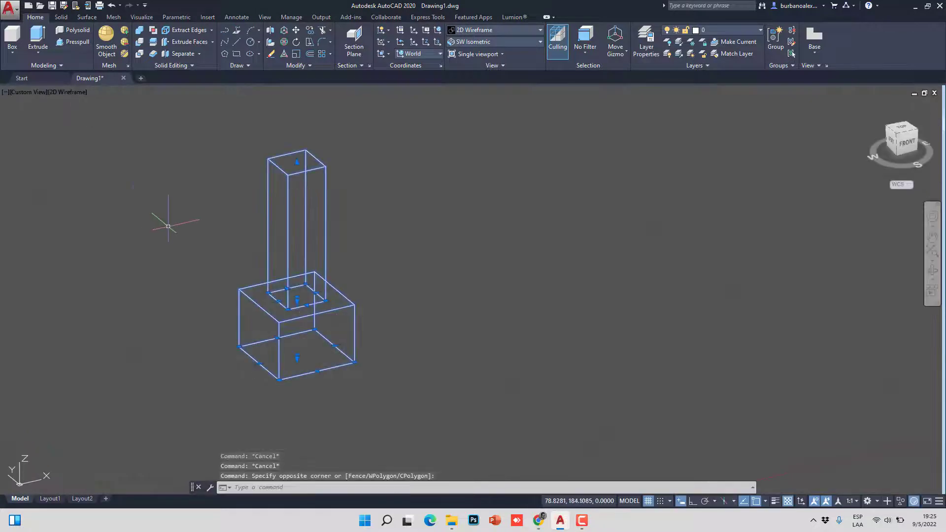
pyautogui.click(309, 31)
pyautogui.click(279, 380)
pyautogui.click(548, 342)
pyautogui.press('Escape')
# Step: Move the copied tall box off its base block into the empty space beside it
pyautogui.click(625, 215)
pyautogui.click(549, 171)
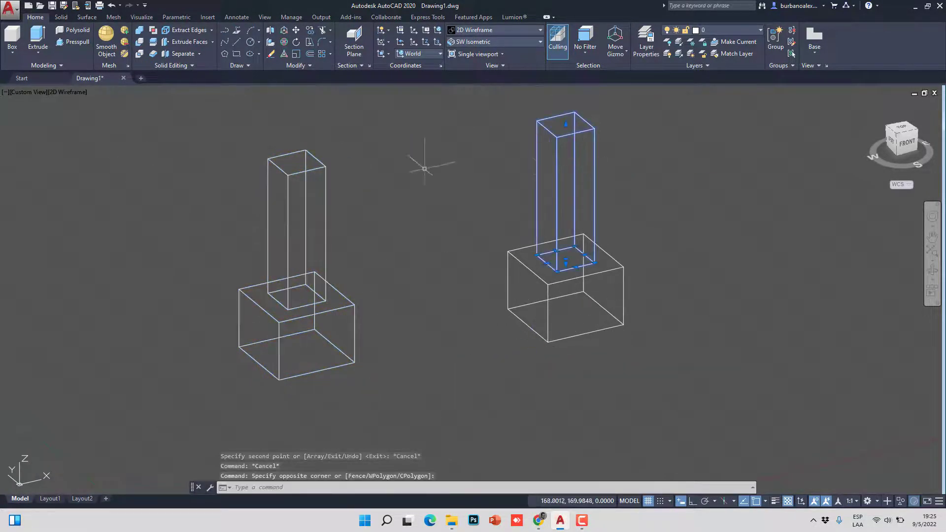
pyautogui.click(295, 30)
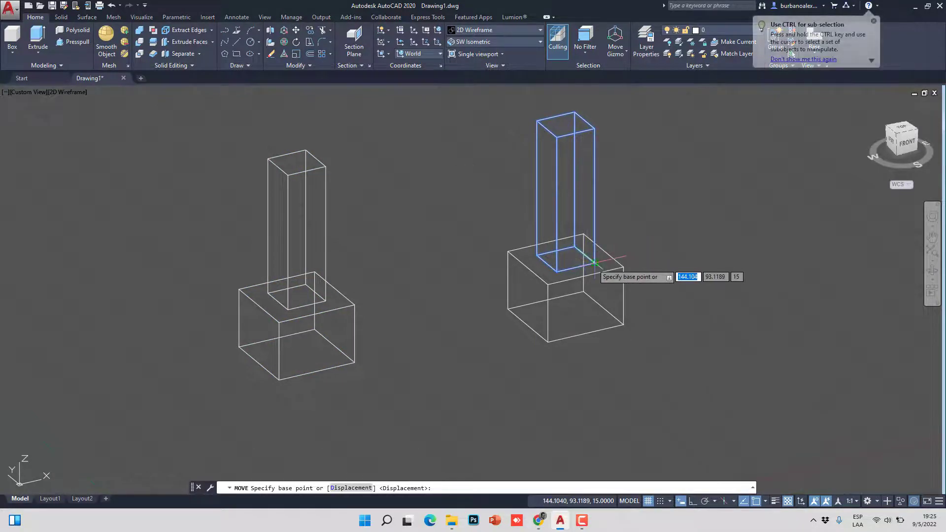
pyautogui.click(557, 272)
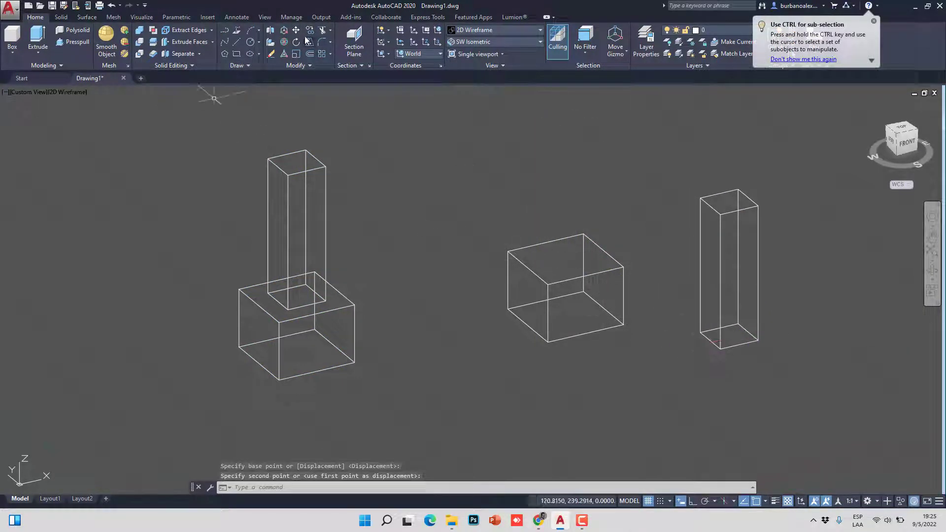
# Step: Try to move the copied tall box by a bottom corner back onto the top of its base block
pyautogui.press('Return')
pyautogui.click(838, 402)
pyautogui.click(696, 274)
pyautogui.press('Return')
pyautogui.click(720, 348)
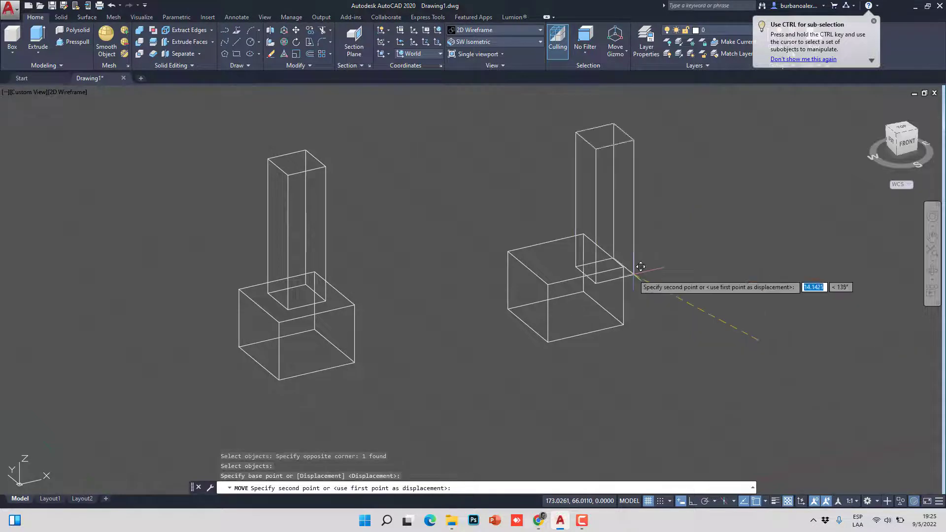
pyautogui.scroll(6, 222, 290)
pyautogui.press('Escape')
pyautogui.scroll(-6, 672, 328)
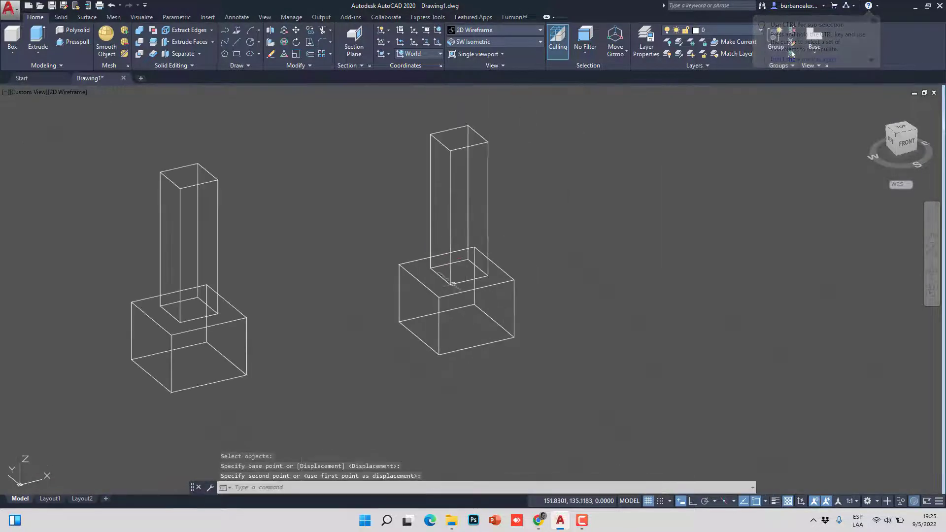
# Step: Examine from another angle how the copied tall box sits relative to its base block
pyautogui.scroll(2, 519, 317)
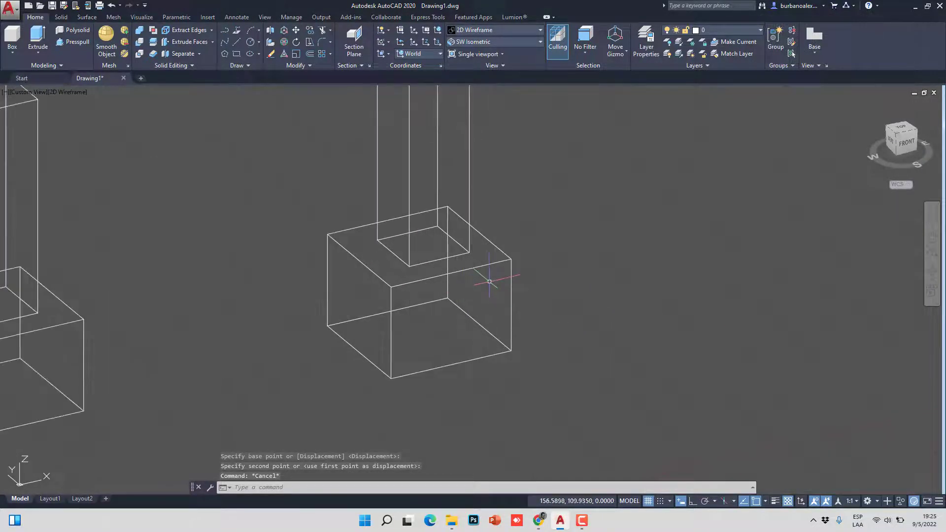
pyautogui.scroll(-2, 508, 281)
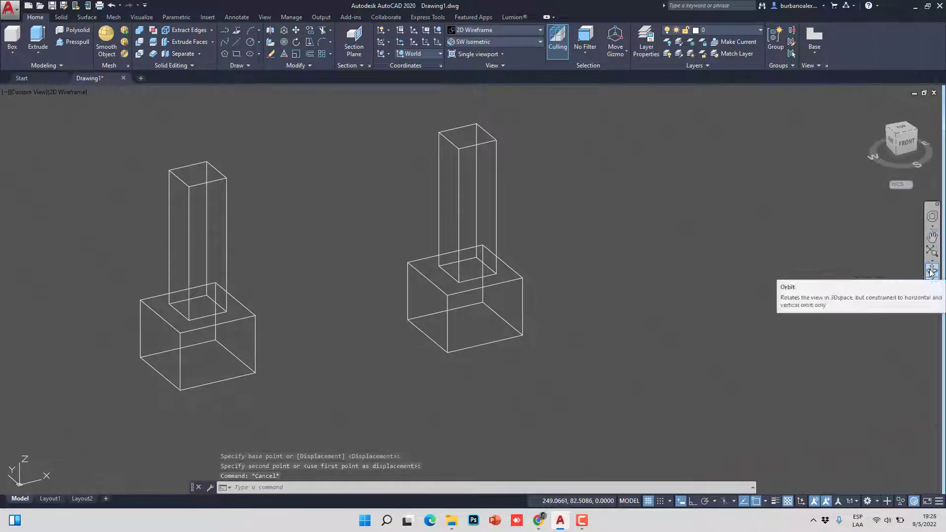
pyautogui.click(929, 272)
pyautogui.moveTo(519, 320); pyautogui.dragTo(516, 341)
pyautogui.scroll(3, 513, 250)
pyautogui.press('Escape')
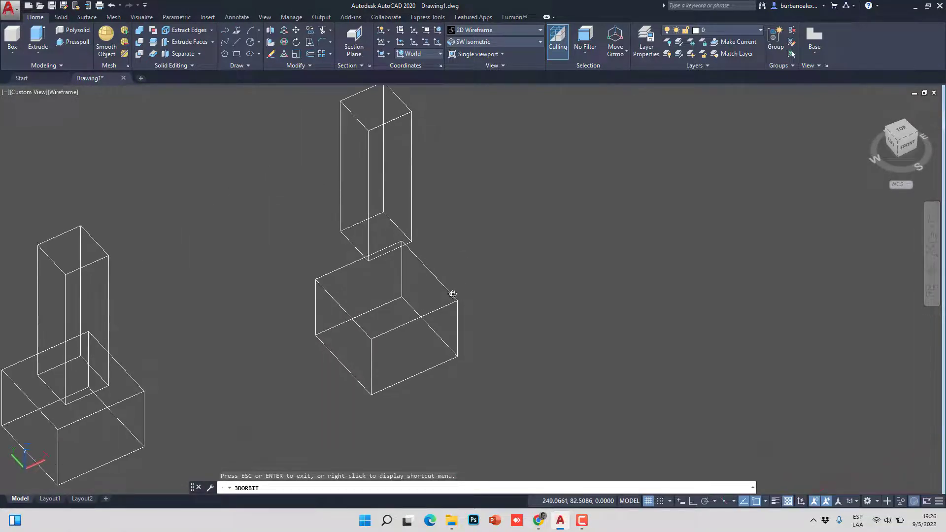
pyautogui.press('Escape')
pyautogui.press('Escape')
pyautogui.press('Escape')
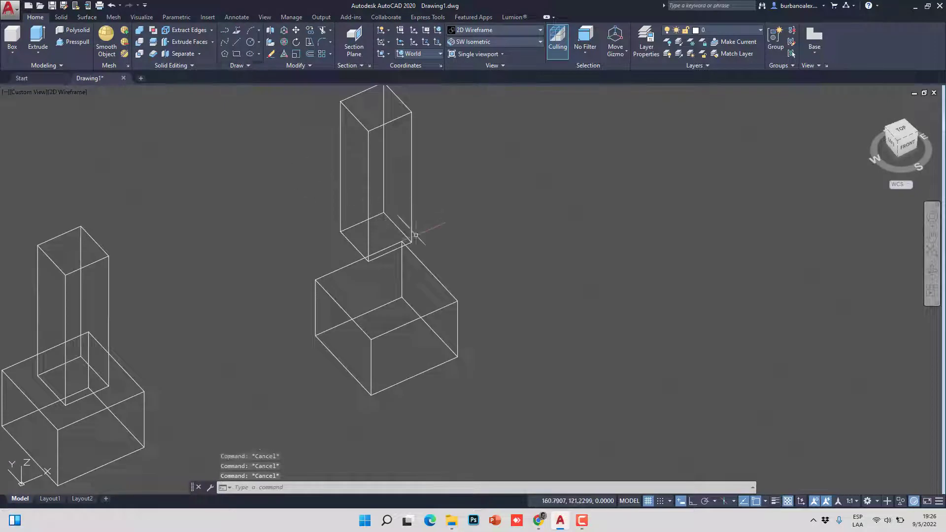
# Step: Draw diagonal lines across the copied base block's top face and across the copied tall box's bottom face
pyautogui.scroll(2, 416, 234)
pyautogui.click(239, 42)
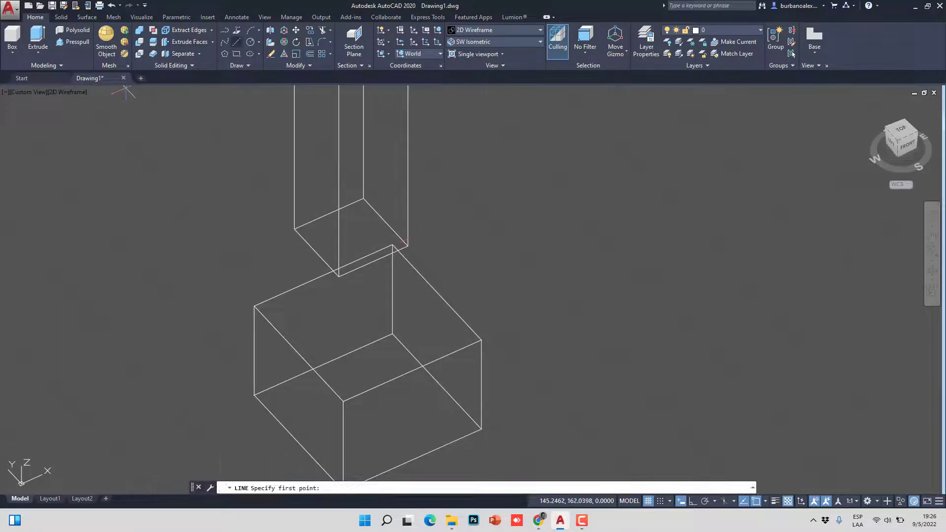
pyautogui.click(254, 306)
pyautogui.click(482, 340)
pyautogui.press('Escape')
pyautogui.rightClick(313, 215)
pyautogui.click(323, 219)
pyautogui.click(294, 229)
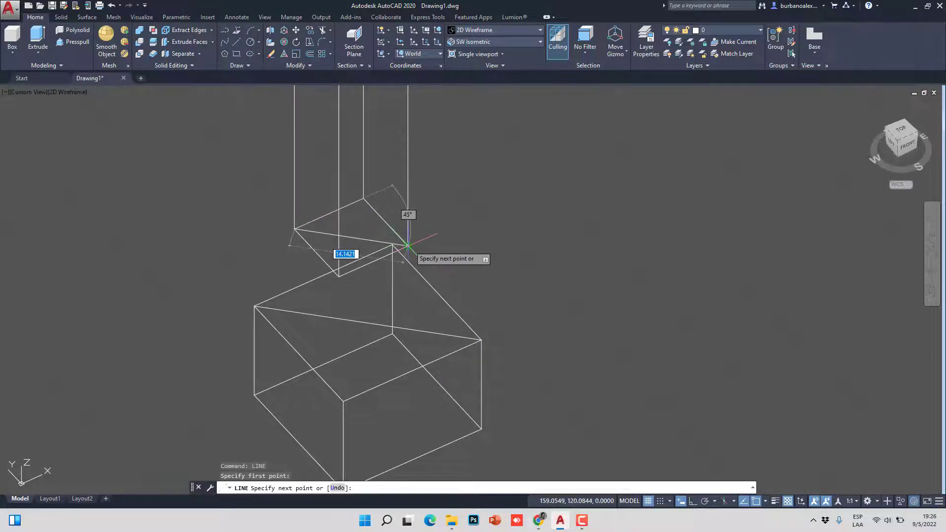
pyautogui.press('Escape')
# Step: Move the copied tall box from its diagonal's midpoint to the midpoint of the base block's diagonal, and erase both diagonals
pyautogui.click(426, 232)
pyautogui.click(283, 211)
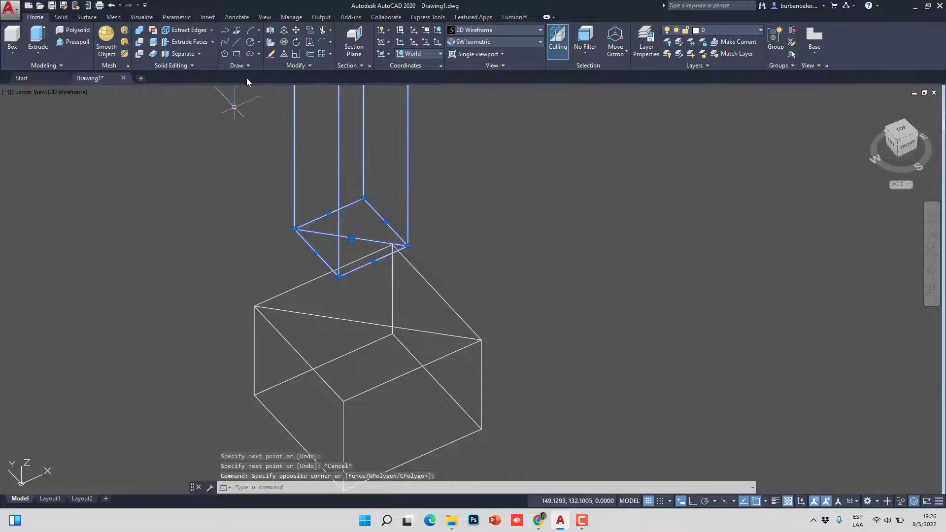
pyautogui.click(296, 30)
pyautogui.click(352, 239)
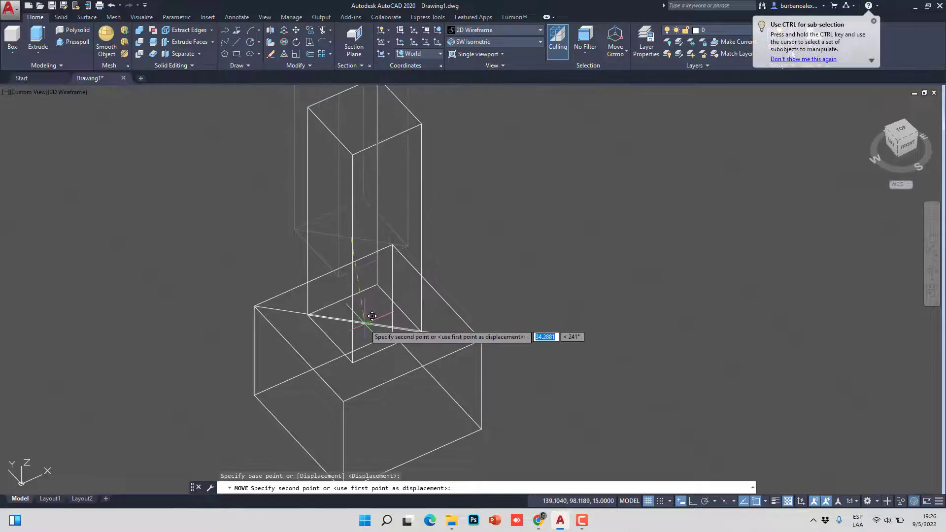
pyautogui.click(368, 324)
pyautogui.click(340, 320)
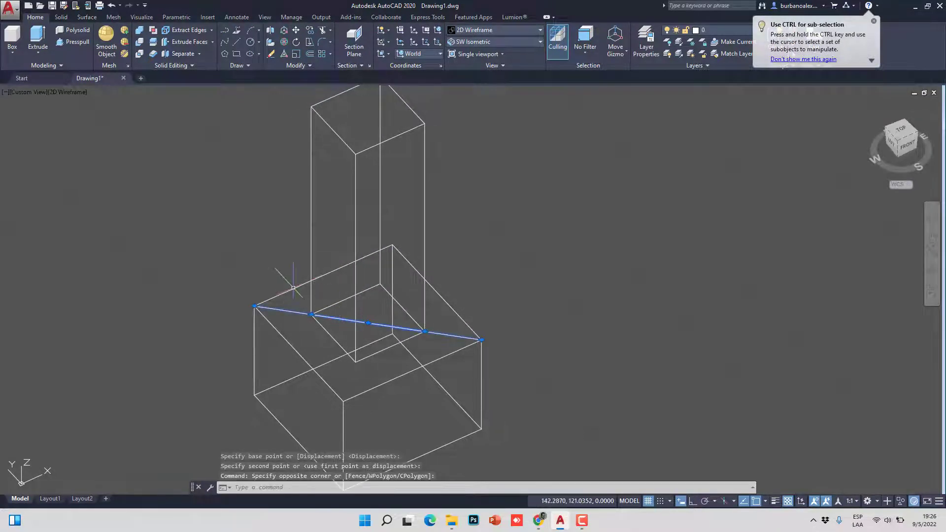
pyautogui.press('Delete')
# Step: Erase the copied tall box and its base block
pyautogui.moveTo(448, 338); pyautogui.dragTo(459, 269, button='middle')
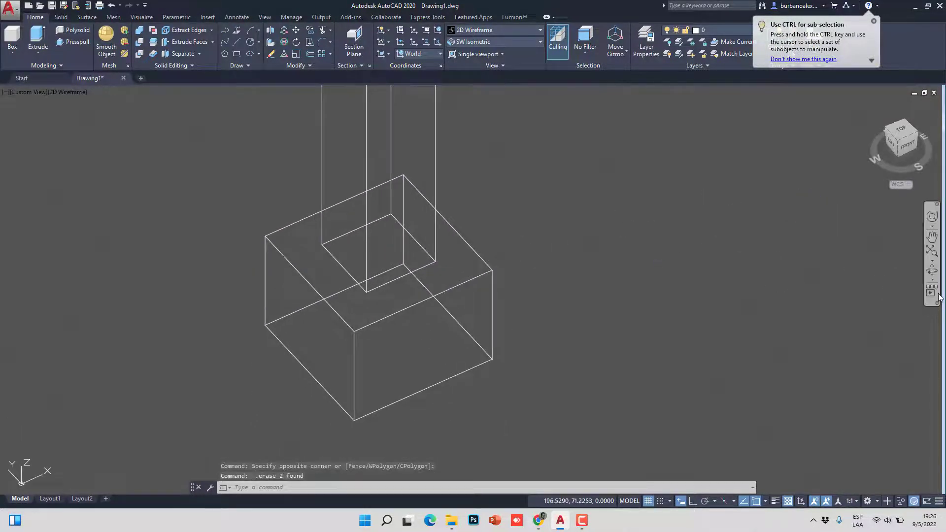
pyautogui.click(933, 274)
pyautogui.moveTo(547, 328)
pyautogui.mouseDown()
pyautogui.moveTo(414, 228)
pyautogui.moveTo(347, 283)
pyautogui.moveTo(469, 319)
pyautogui.moveTo(561, 228)
pyautogui.moveTo(498, 256)
pyautogui.moveTo(452, 292)
pyautogui.moveTo(634, 349)
pyautogui.mouseUp()
pyautogui.press('Escape')
pyautogui.click(661, 351)
pyautogui.click(432, 190)
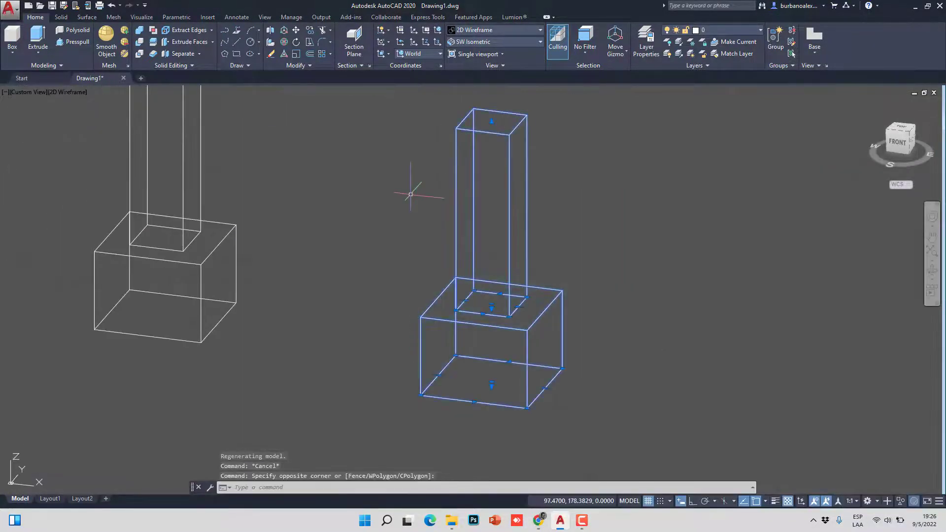
pyautogui.press('Delete')
# Step: Create a cylinder of radius 1.5 extending 12 units downward from the front corner of the tall box's top face
pyautogui.moveTo(274, 237)
pyautogui.mouseDown(button='middle')
pyautogui.moveTo(380, 275)
pyautogui.moveTo(364, 217)
pyautogui.moveTo(310, 227)
pyautogui.moveTo(296, 253)
pyautogui.mouseUp(button='middle')
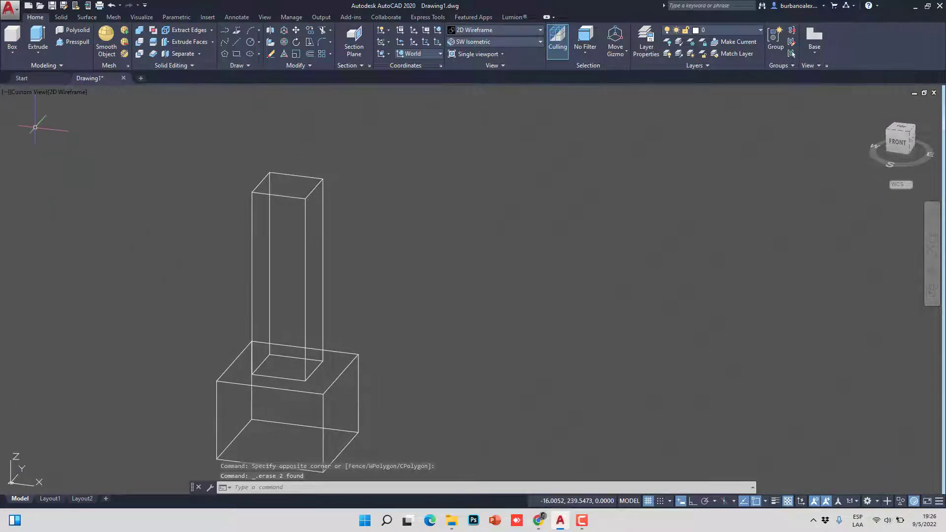
pyautogui.click(18, 58)
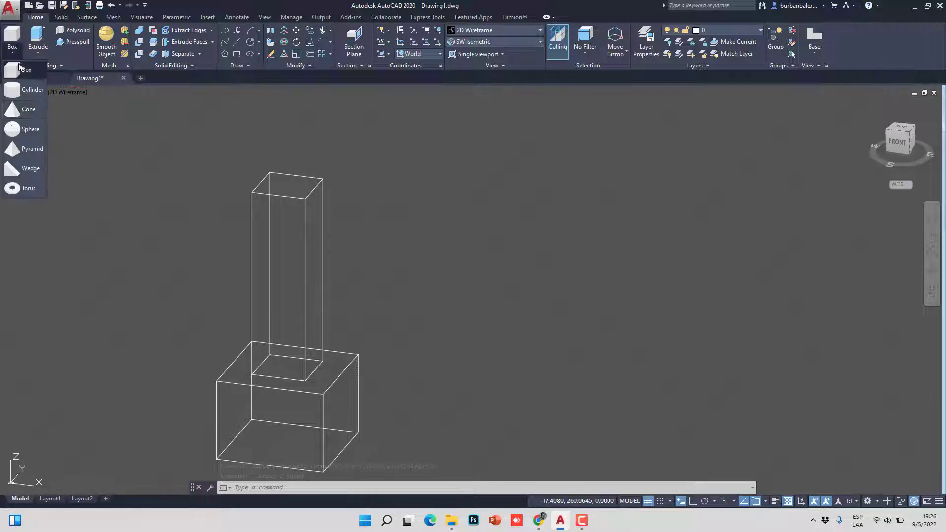
pyautogui.click(16, 96)
pyautogui.scroll(4, 301, 206)
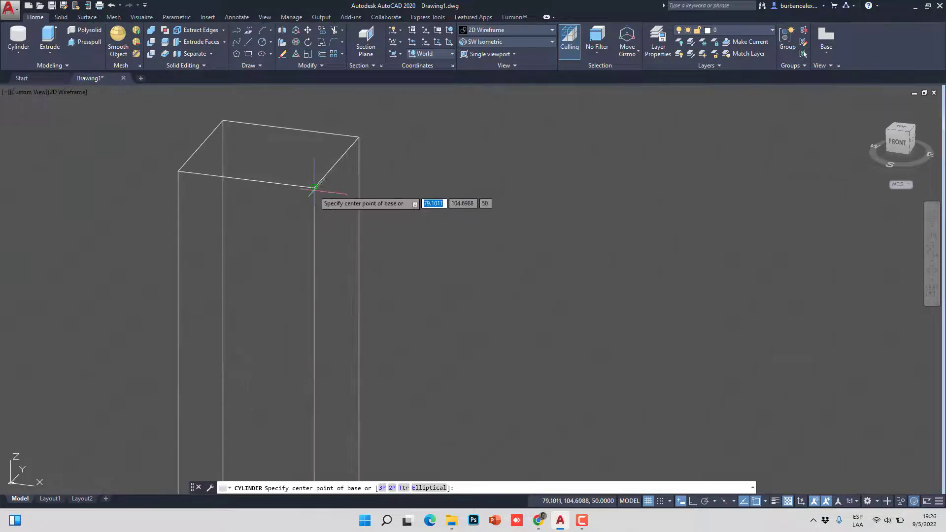
pyautogui.click(314, 188)
pyautogui.scroll(3, 325, 189)
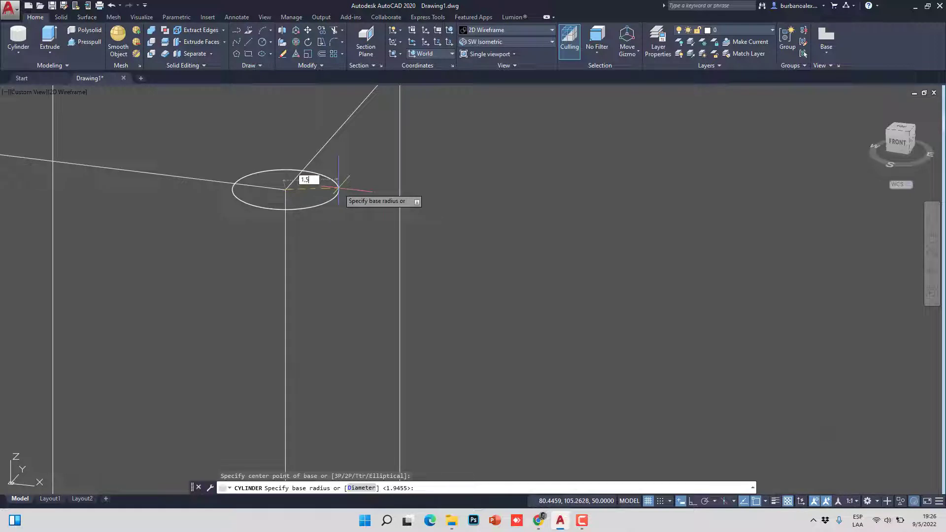
pyautogui.press('Return')
pyautogui.scroll(-4, 335, 197)
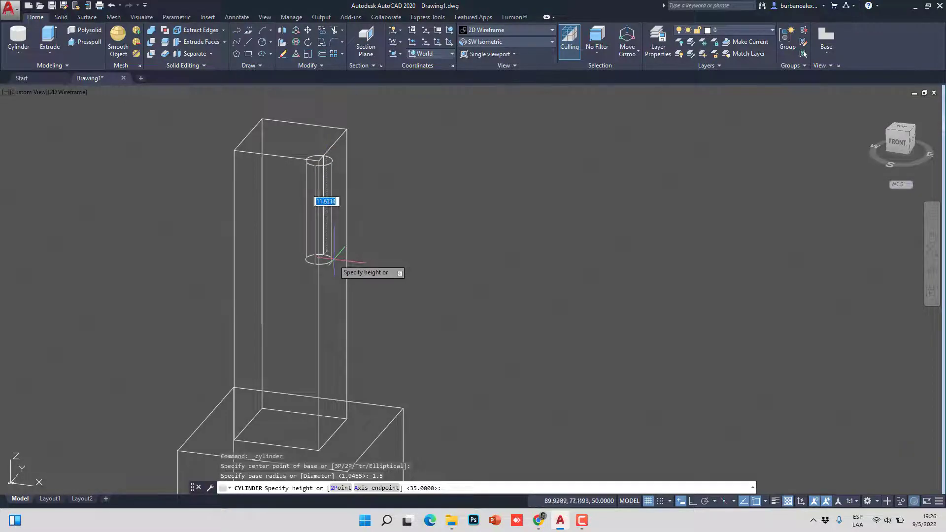
pyautogui.write('12')
pyautogui.press('Return')
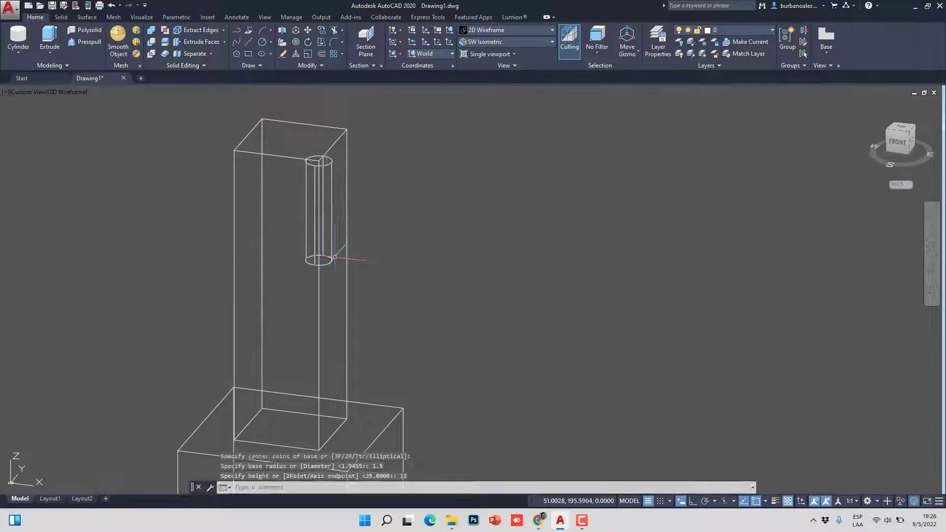
# Step: Stretch the cylinder's top end upward by 2 units above the tall box's top face
pyautogui.scroll(4, 338, 167)
pyautogui.click(318, 173)
pyautogui.click(294, 147)
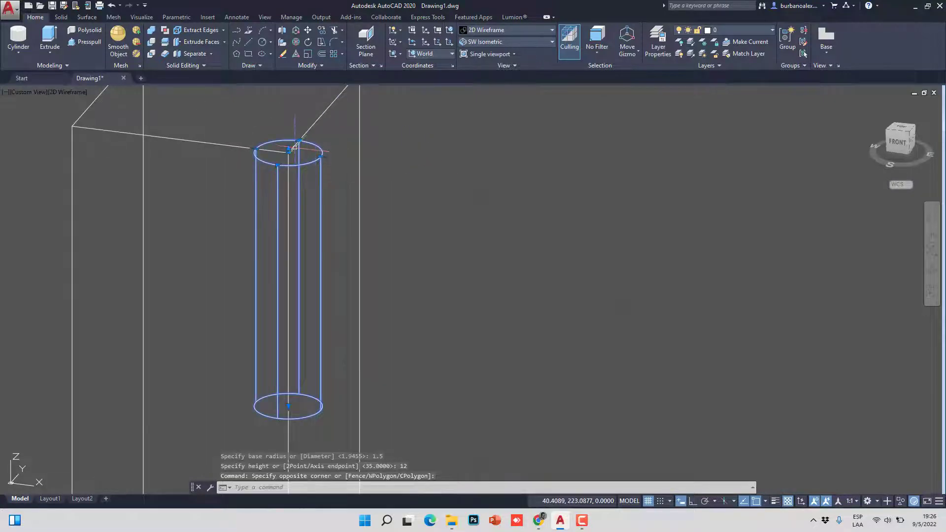
pyautogui.click(289, 148)
pyautogui.moveTo(286, 121); pyautogui.dragTo(284, 152, button='middle')
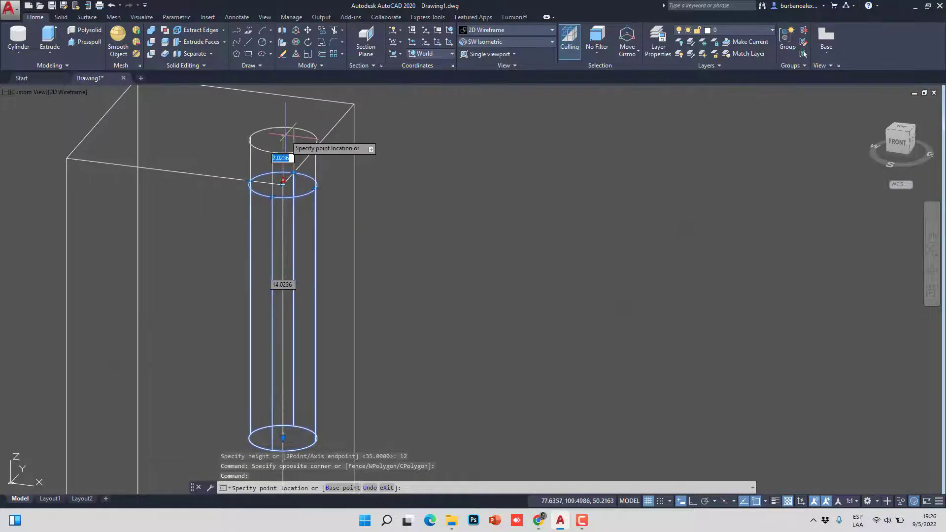
pyautogui.write('2')
pyautogui.press('Return')
pyautogui.scroll(-3, 303, 160)
pyautogui.press('Escape')
pyautogui.press('Escape')
pyautogui.press('Escape')
pyautogui.moveTo(317, 179); pyautogui.dragTo(306, 201, button='middle')
pyautogui.scroll(1, 301, 201)
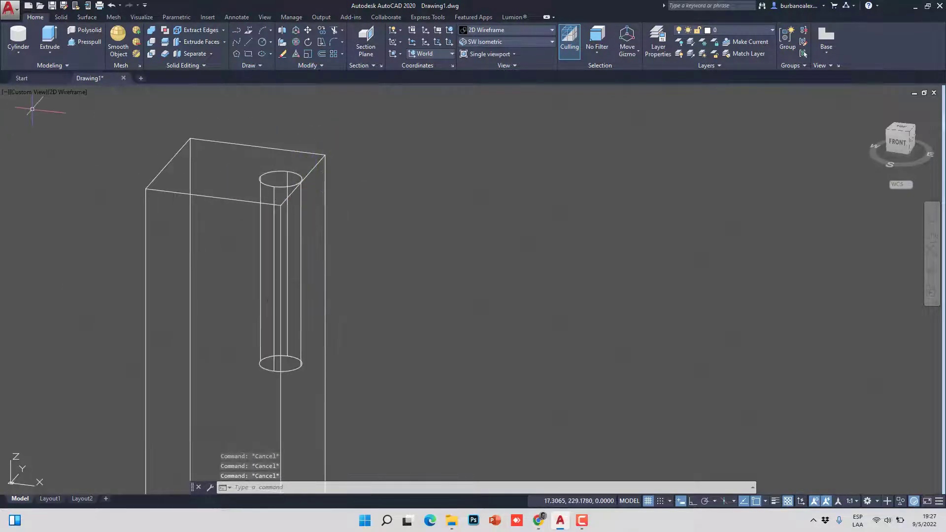
# Step: Add a cone 4 units high, centred on the cylinder's top face with its base matching the cylinder's radius
pyautogui.click(17, 53)
pyautogui.click(28, 110)
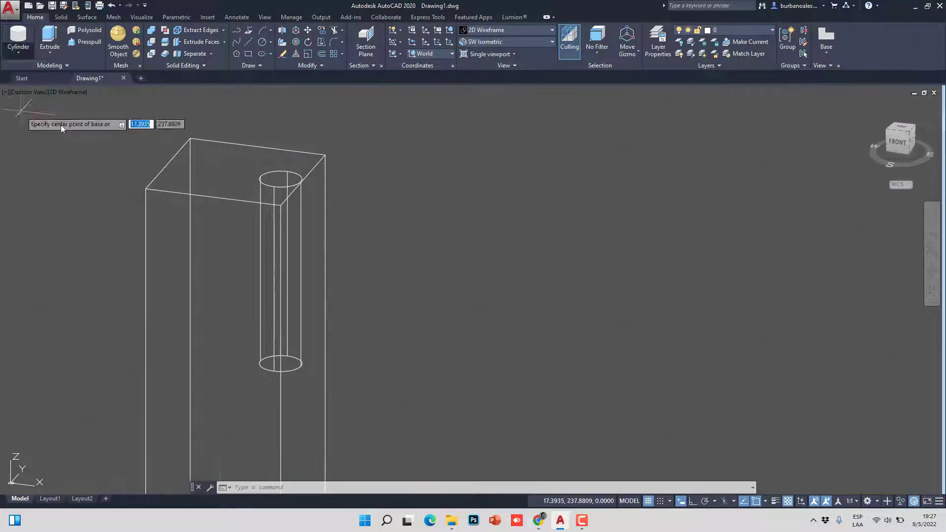
pyautogui.click(281, 180)
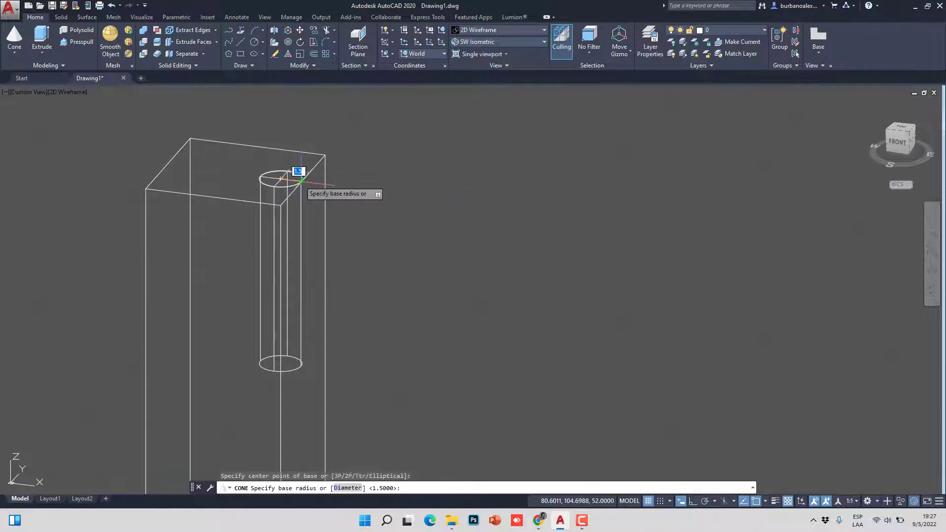
pyautogui.click(300, 181)
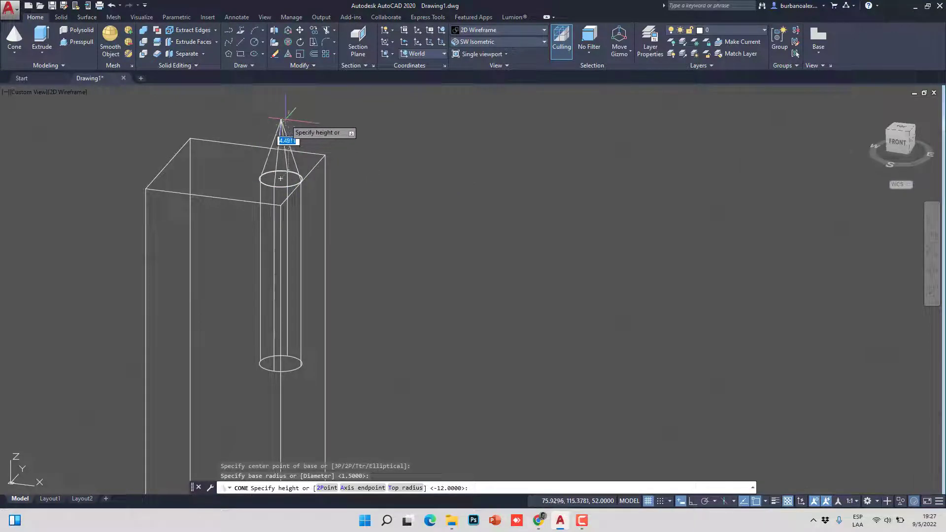
pyautogui.write('4')
pyautogui.press('Return')
# Step: Enlarge the cone's base radius so that it slightly overhangs the cylinder
pyautogui.scroll(4, 305, 146)
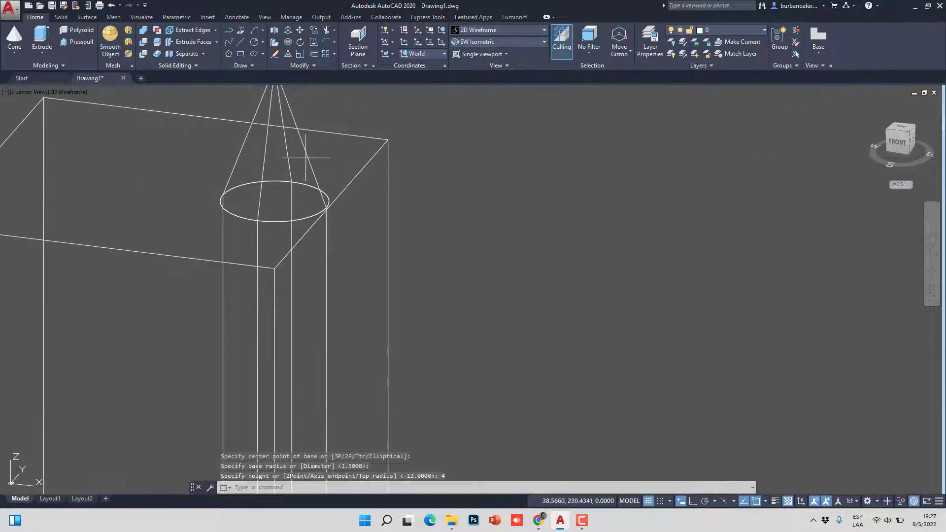
pyautogui.click(278, 170)
pyautogui.click(328, 209)
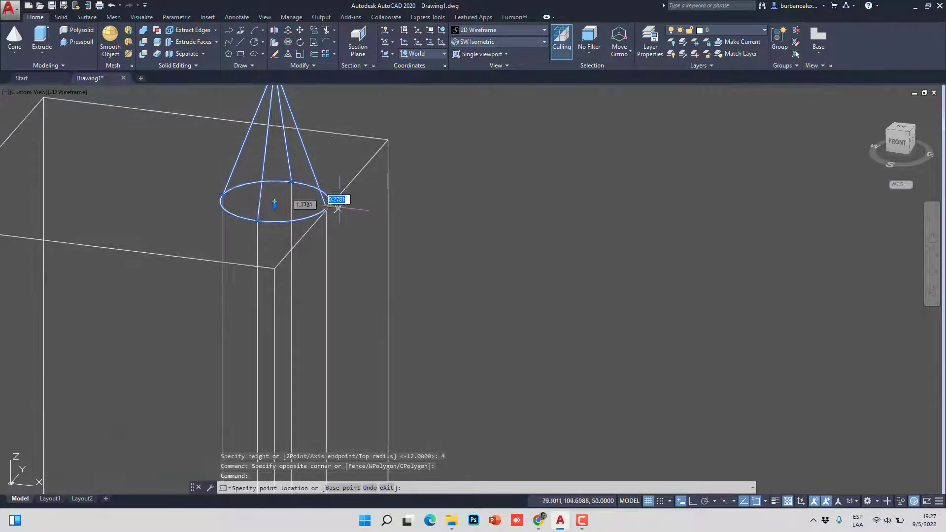
pyautogui.scroll(3, 335, 209)
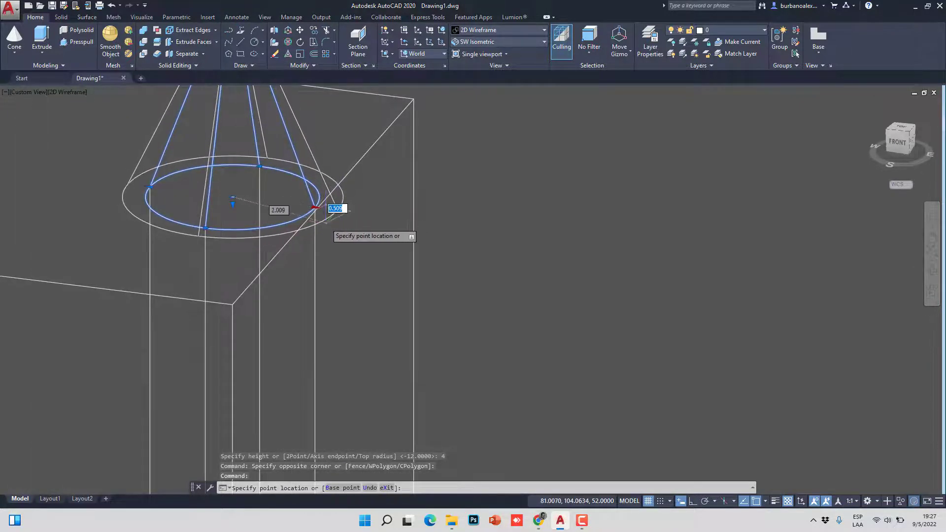
pyautogui.scroll(3, 340, 191)
pyautogui.click(318, 213)
pyautogui.scroll(-6, 304, 160)
pyautogui.scroll(-2, 304, 160)
pyautogui.press('Escape')
pyautogui.press('Escape')
pyautogui.scroll(-3, 301, 222)
pyautogui.moveTo(283, 278); pyautogui.dragTo(275, 248, button='middle')
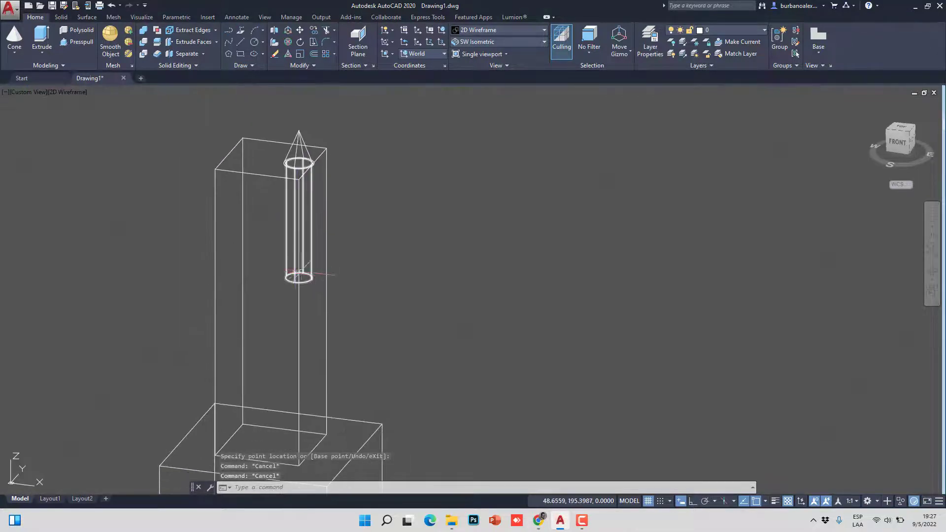
# Step: Switch the model to the Top view
pyautogui.scroll(-4, 336, 203)
pyautogui.click(475, 43)
pyautogui.press('Escape')
pyautogui.scroll(5, 361, 171)
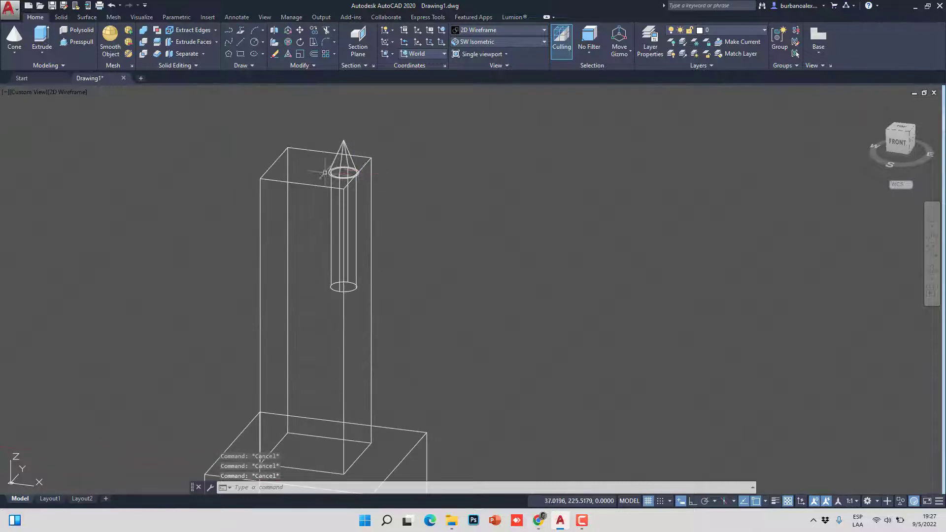
pyautogui.click(481, 43)
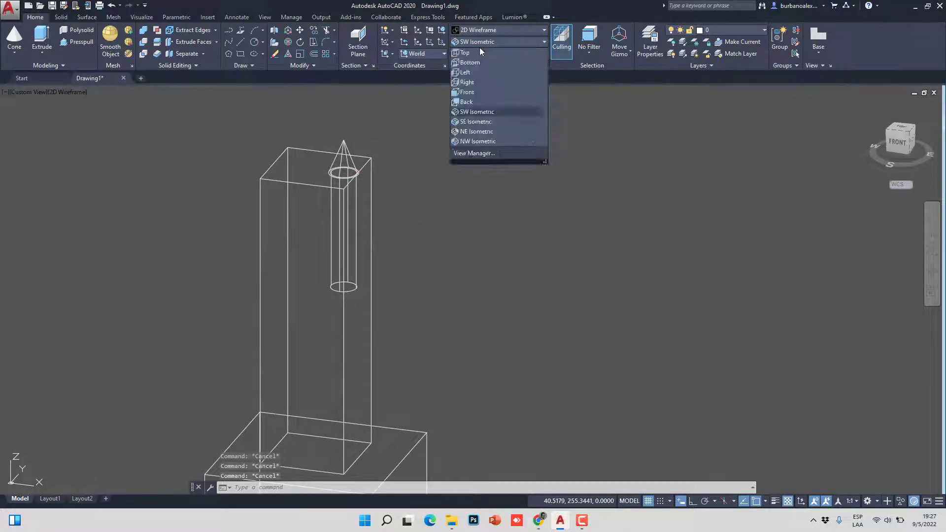
pyautogui.click(477, 49)
# Step: Polar-array the cylinder and cone around the centre of the tall box with 4 items over 360 degrees
pyautogui.click(320, 229)
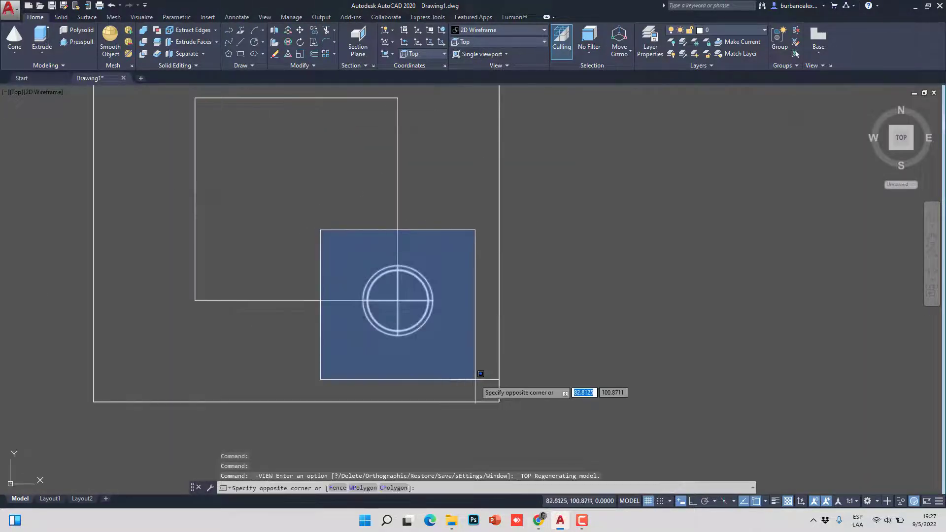
pyautogui.click(482, 388)
pyautogui.scroll(-2, 366, 327)
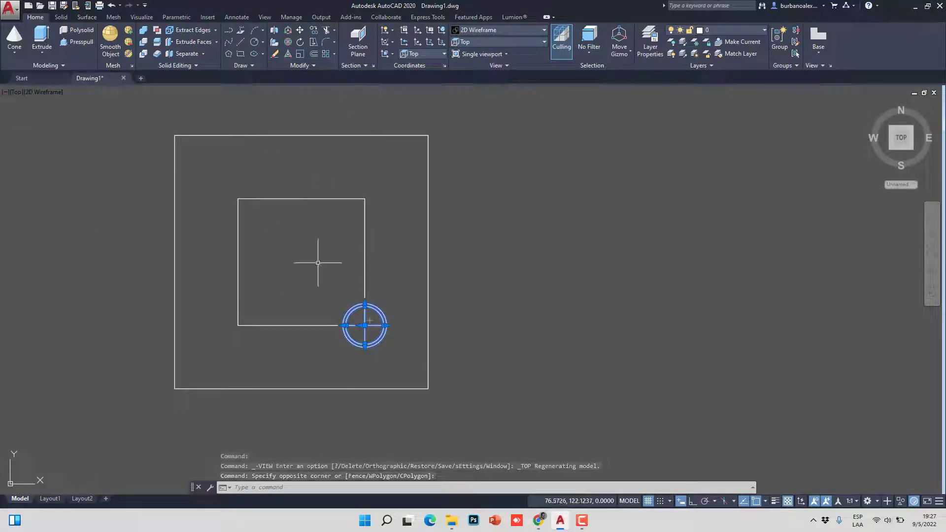
pyautogui.press('Escape')
pyautogui.press('Escape')
pyautogui.press('Escape')
pyautogui.click(410, 374)
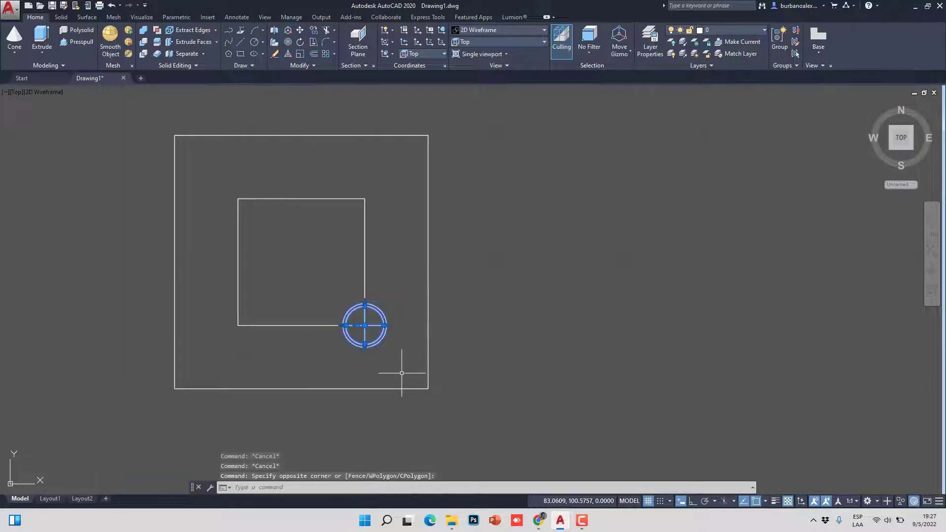
pyautogui.click(334, 54)
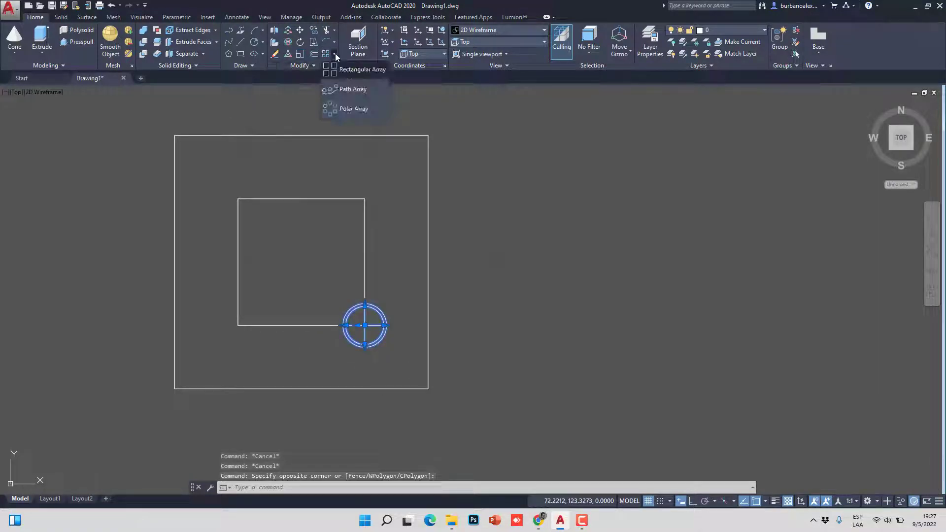
pyautogui.click(355, 110)
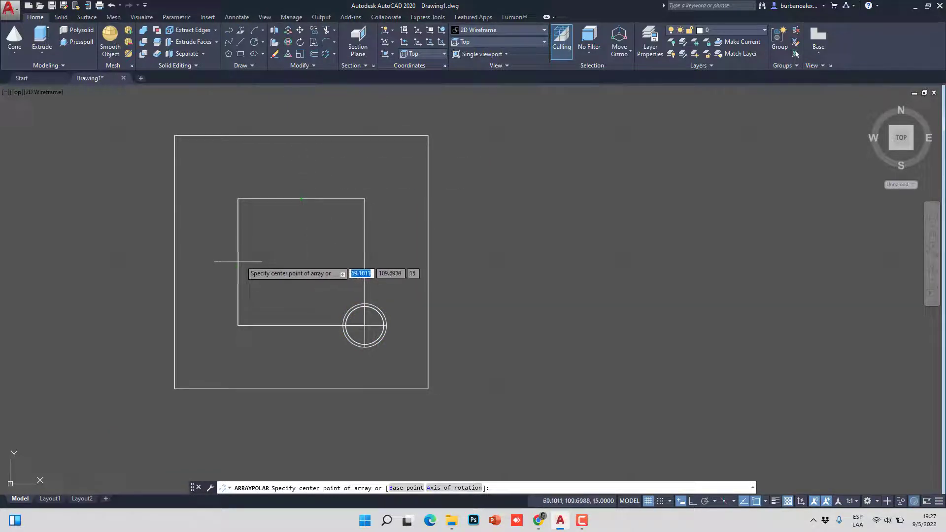
pyautogui.click(302, 261)
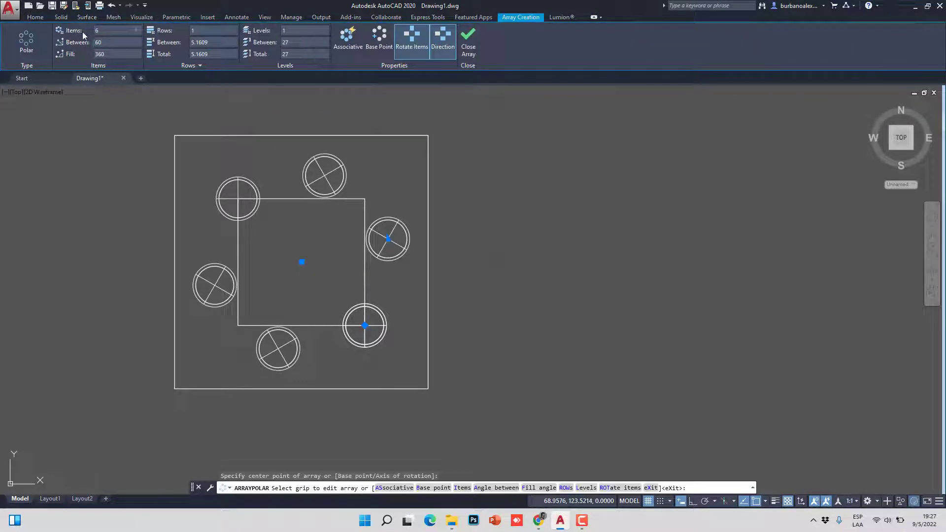
pyautogui.press('Return')
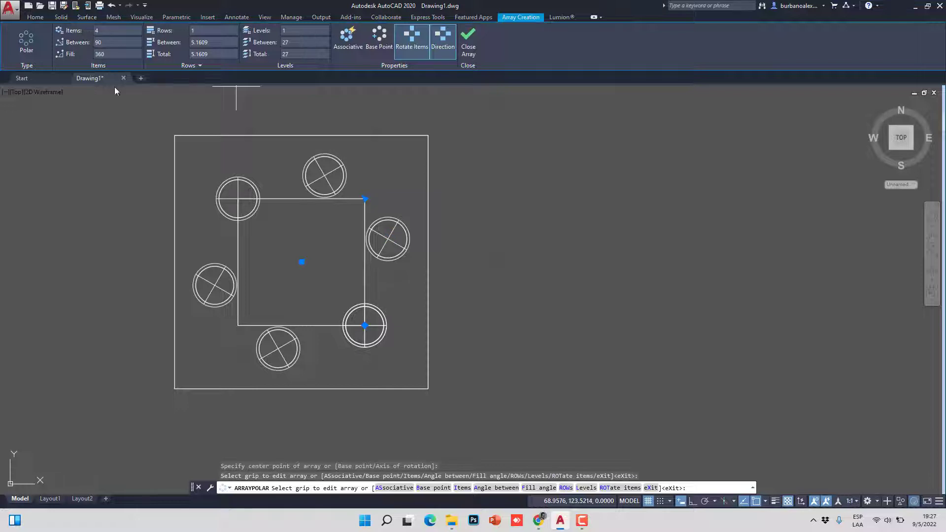
pyautogui.click(474, 44)
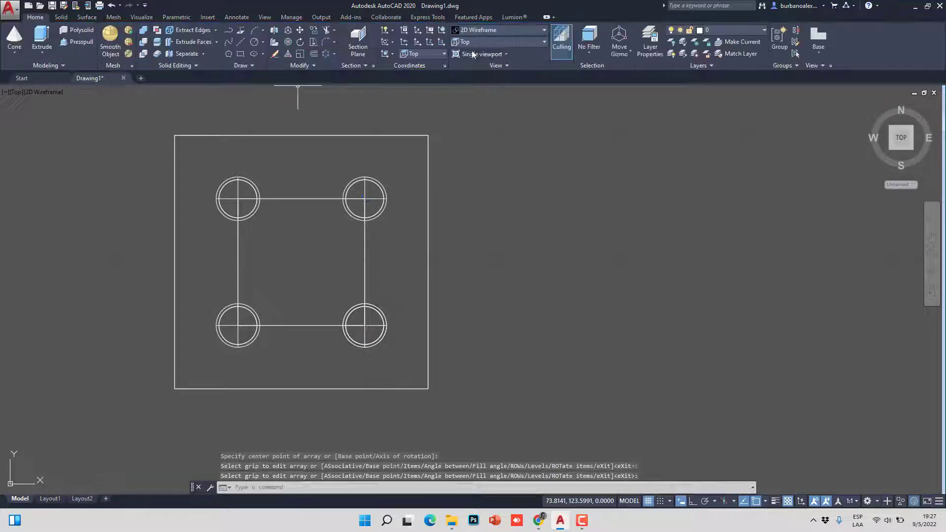
# Step: Return the model to the SW Isometric view, framing the upper part of the tower
pyautogui.click(518, 42)
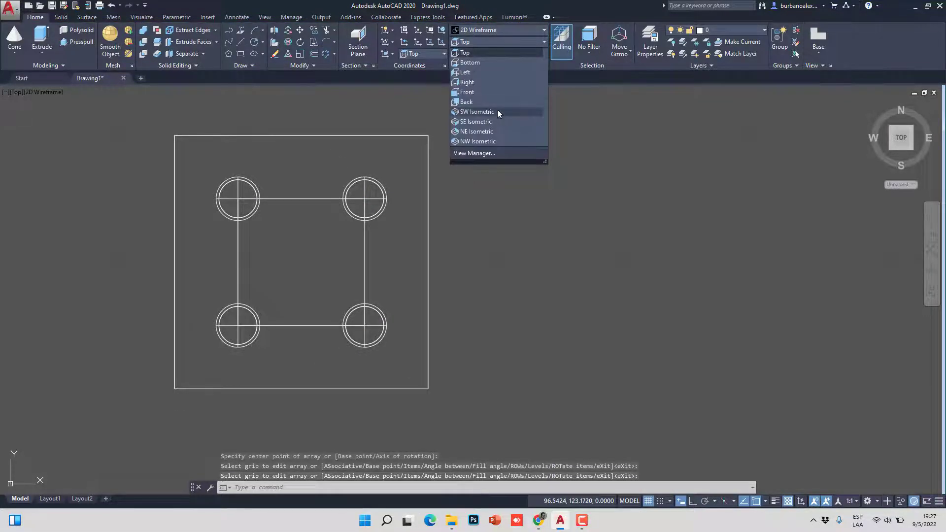
pyautogui.click(497, 110)
pyautogui.moveTo(532, 193); pyautogui.dragTo(475, 169, button='middle')
pyautogui.scroll(3, 555, 138)
pyautogui.moveTo(556, 137); pyautogui.dragTo(469, 208, button='middle')
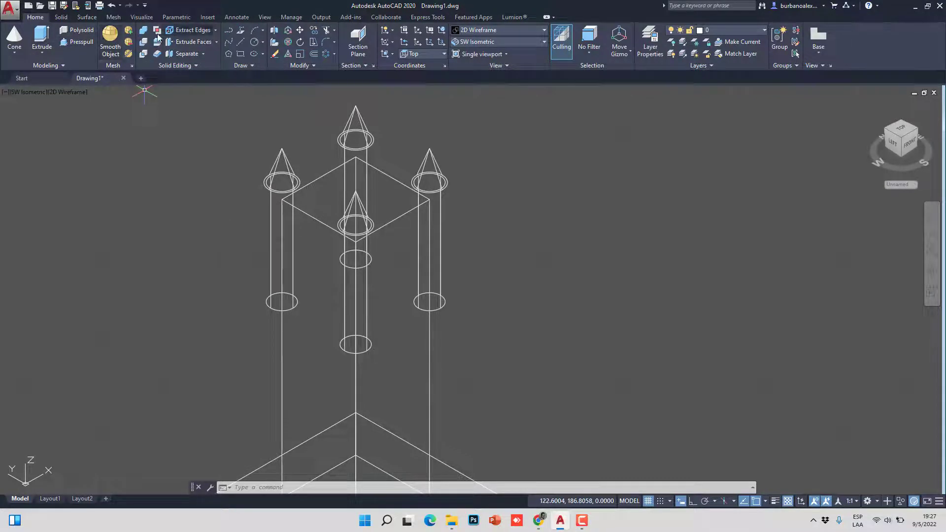
# Step: Unite the tall box and the four corner cylinders into one solid, leaving out the cones
pyautogui.click(491, 314)
pyautogui.click(253, 269)
pyautogui.press('Return')
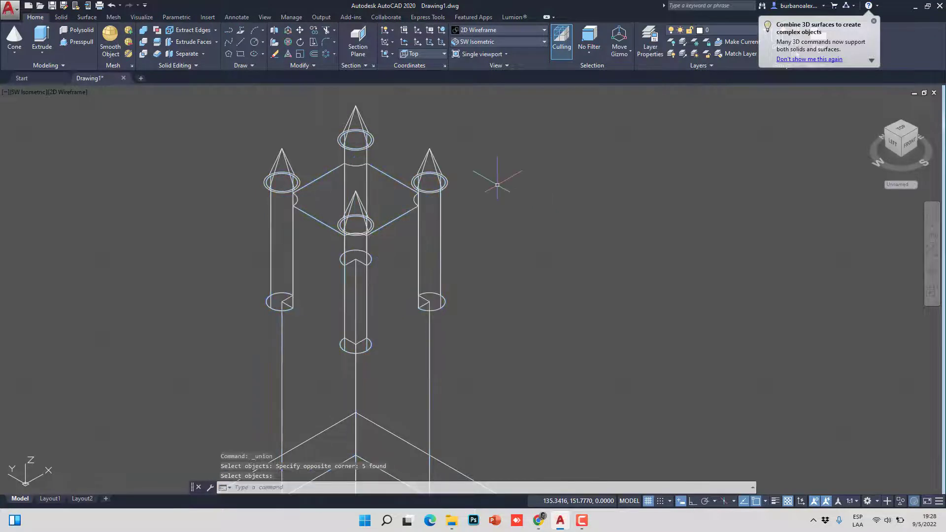
# Step: Display the model in the Conceptual visual style and check the tower's corner cylinders and cones
pyautogui.scroll(-2, 332, 191)
pyautogui.click(507, 31)
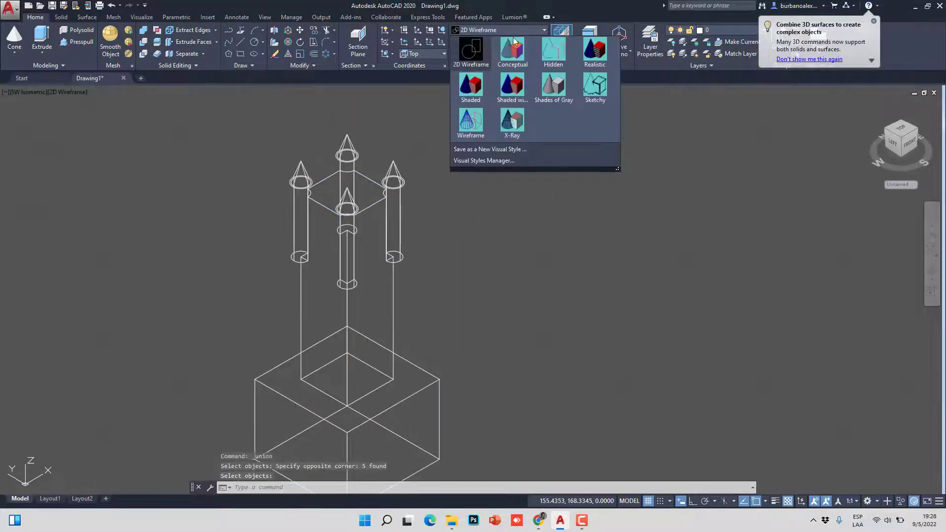
pyautogui.click(510, 43)
pyautogui.scroll(3, 385, 183)
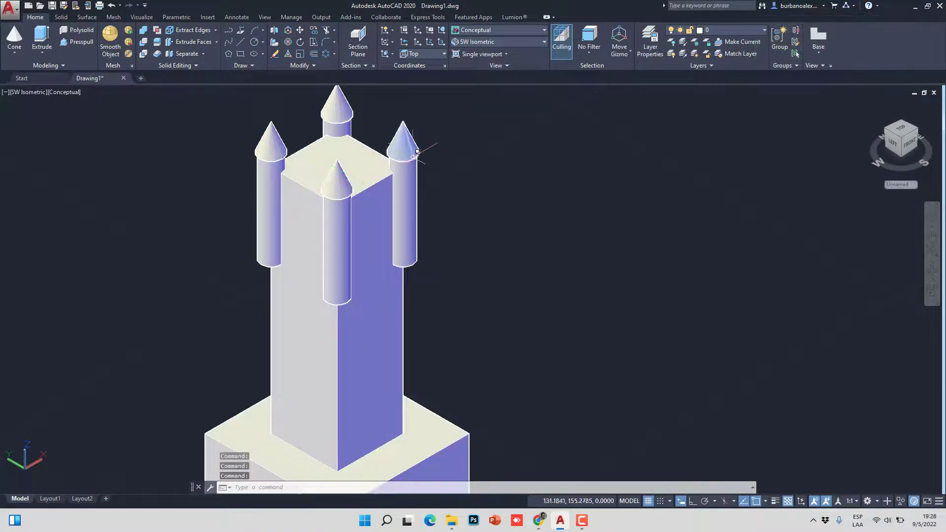
pyautogui.scroll(2, 345, 170)
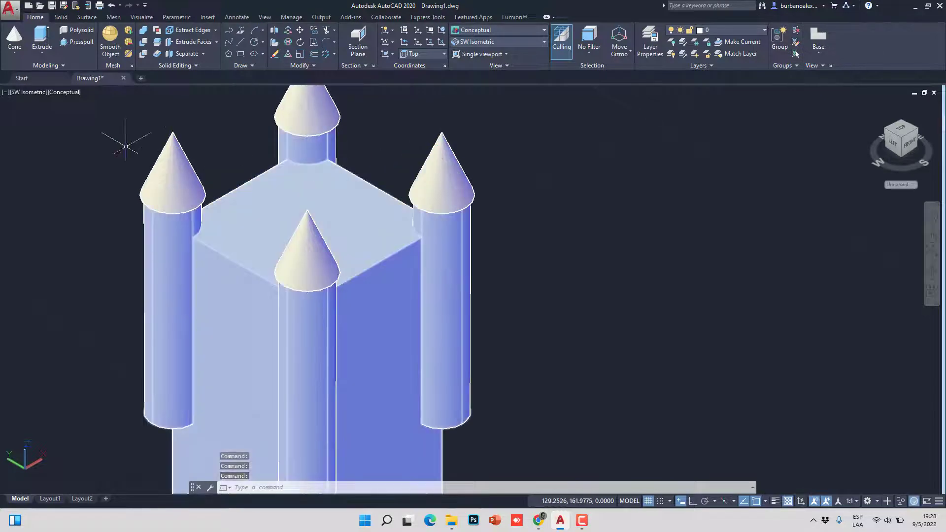
pyautogui.click(15, 55)
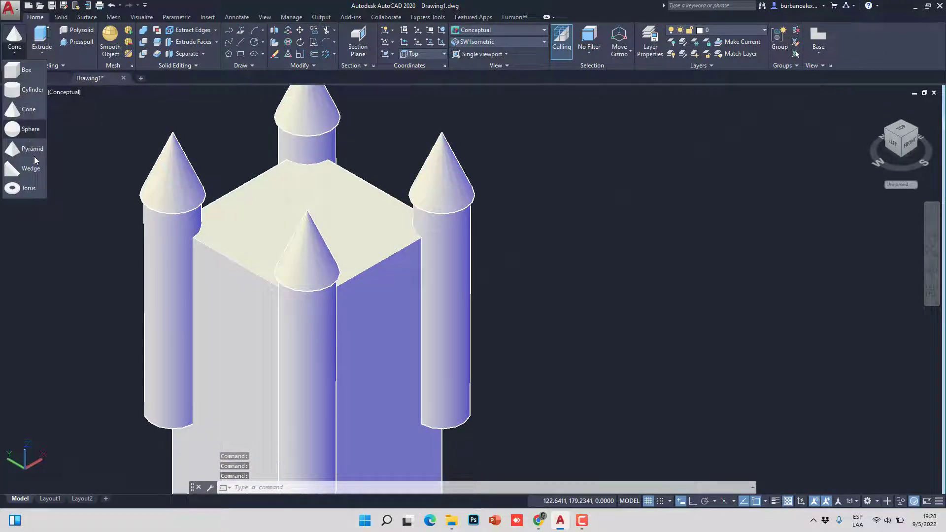
pyautogui.click(17, 152)
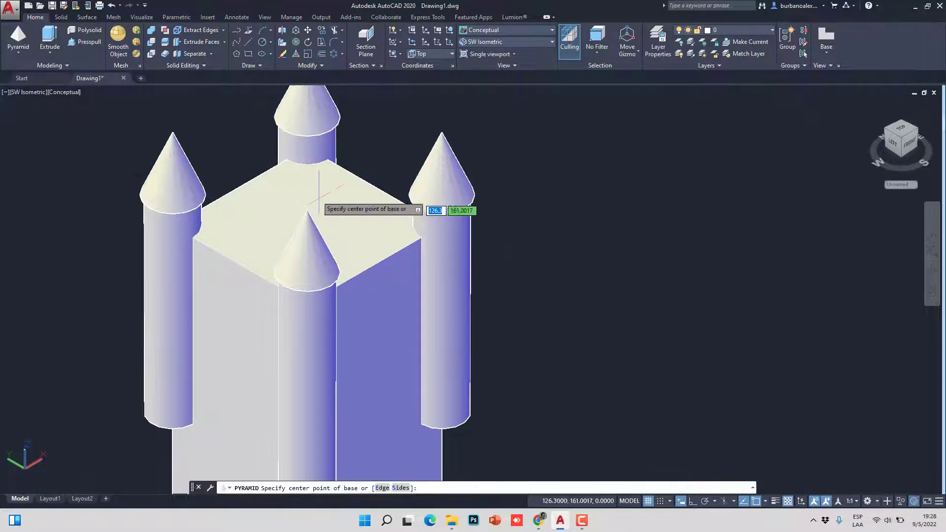
pyautogui.moveTo(320, 197); pyautogui.dragTo(319, 201, button='middle')
pyautogui.click(933, 273)
pyautogui.moveTo(486, 201); pyautogui.dragTo(417, 191)
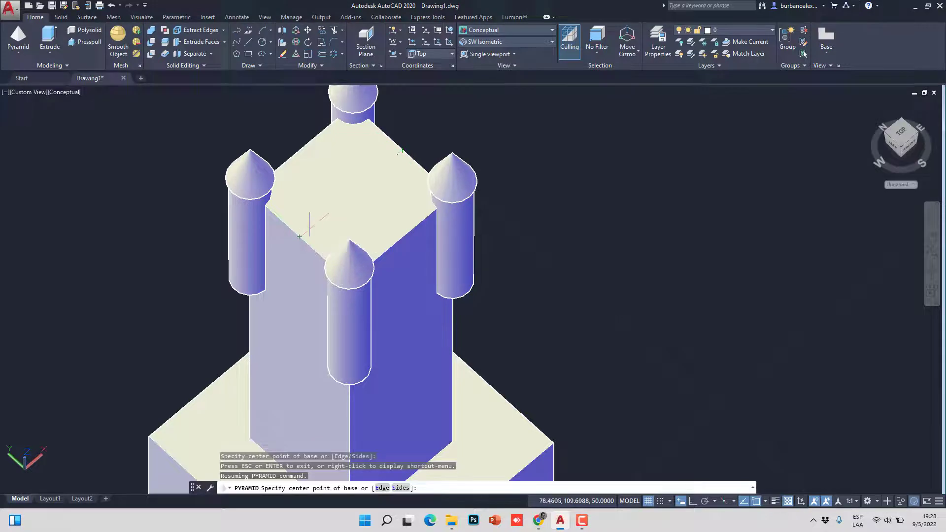
pyautogui.click(353, 190)
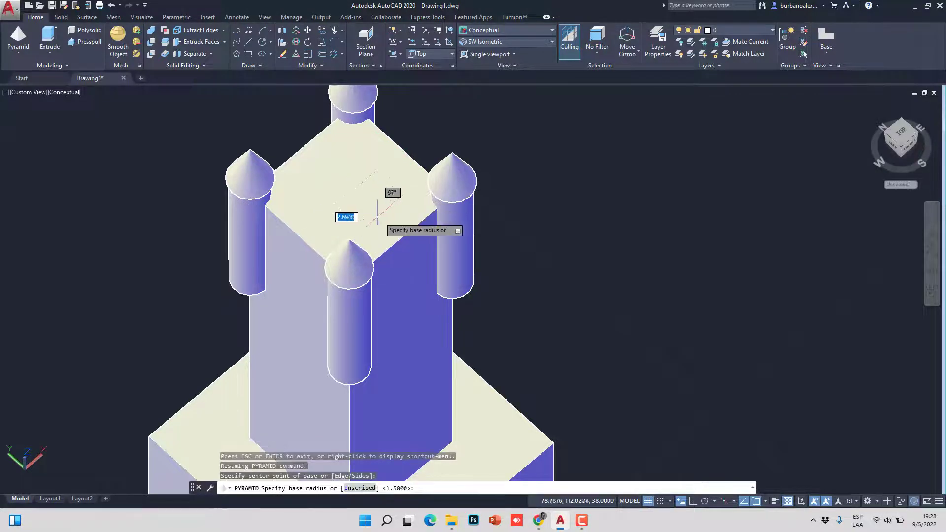
# Step: In the 2D Wireframe style, draw a four-sided pyramid roof centred on the tall box's top face, with a base radius of about 3.7
pyautogui.click(506, 31)
pyautogui.click(482, 48)
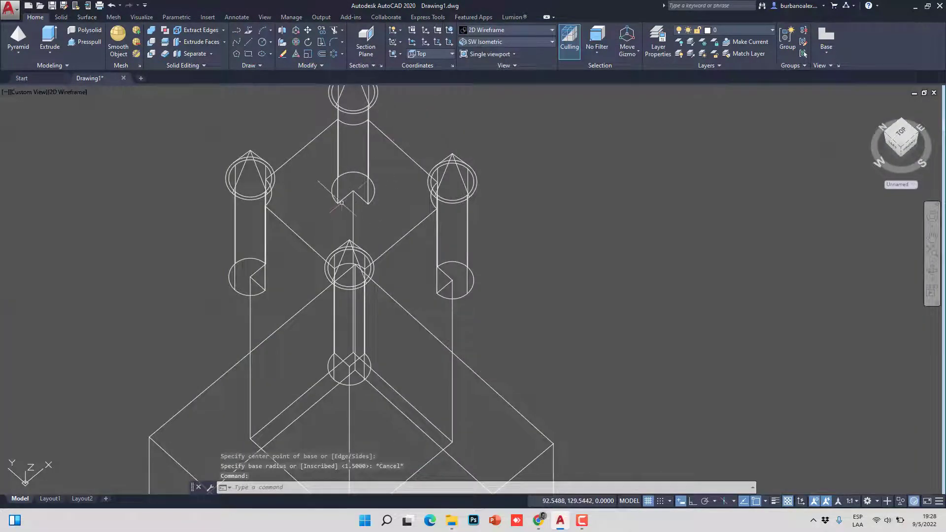
pyautogui.click(21, 53)
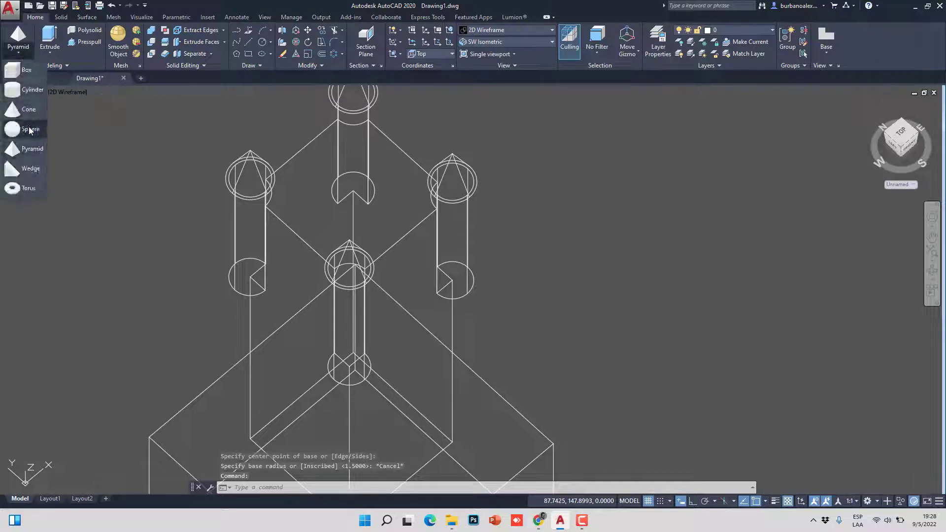
pyautogui.click(20, 149)
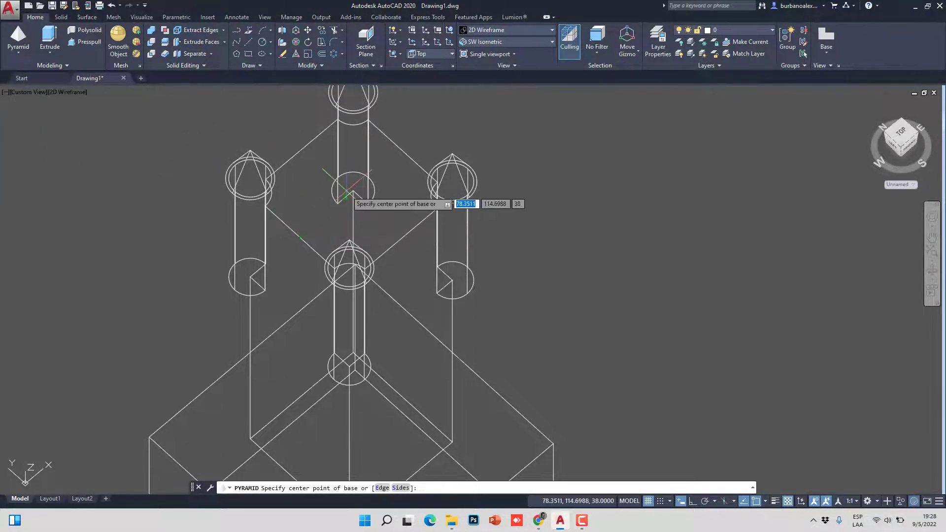
pyautogui.scroll(4, 374, 238)
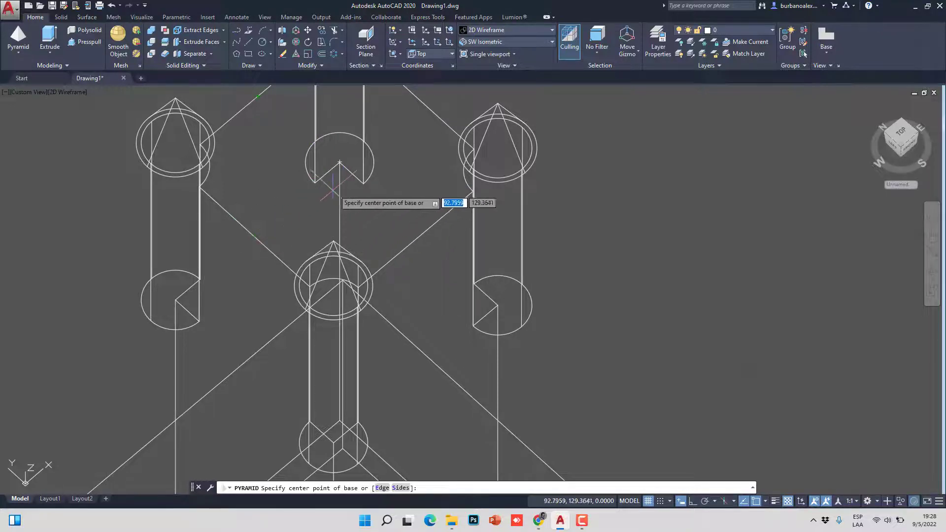
pyautogui.click(339, 163)
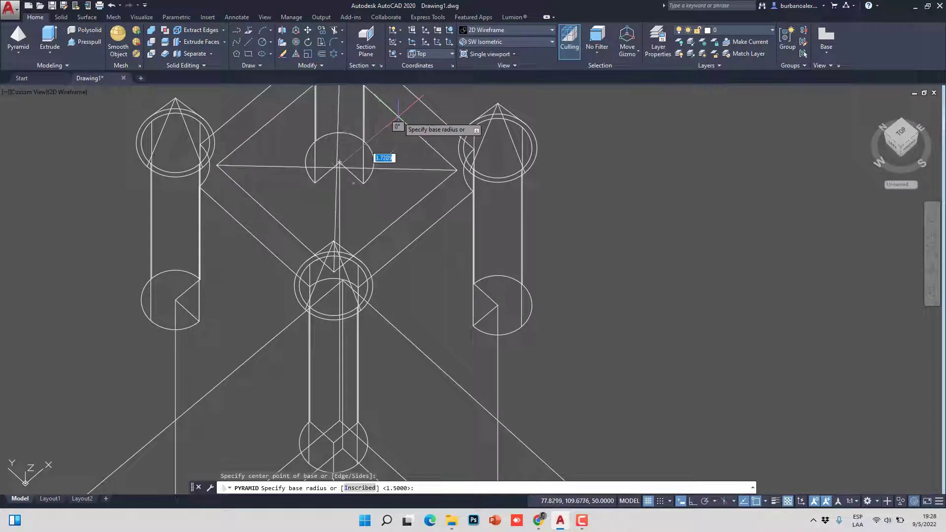
pyautogui.click(398, 118)
pyautogui.scroll(-5, 397, 123)
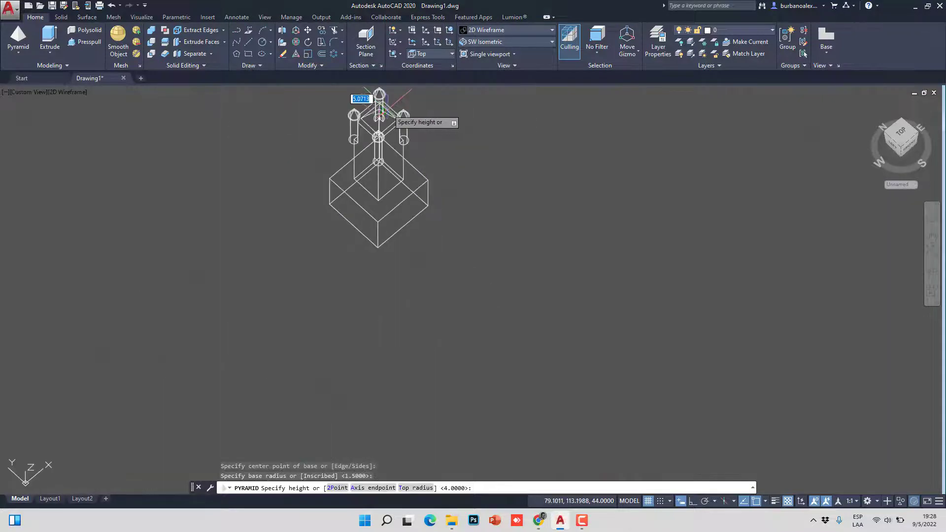
pyautogui.press('Escape')
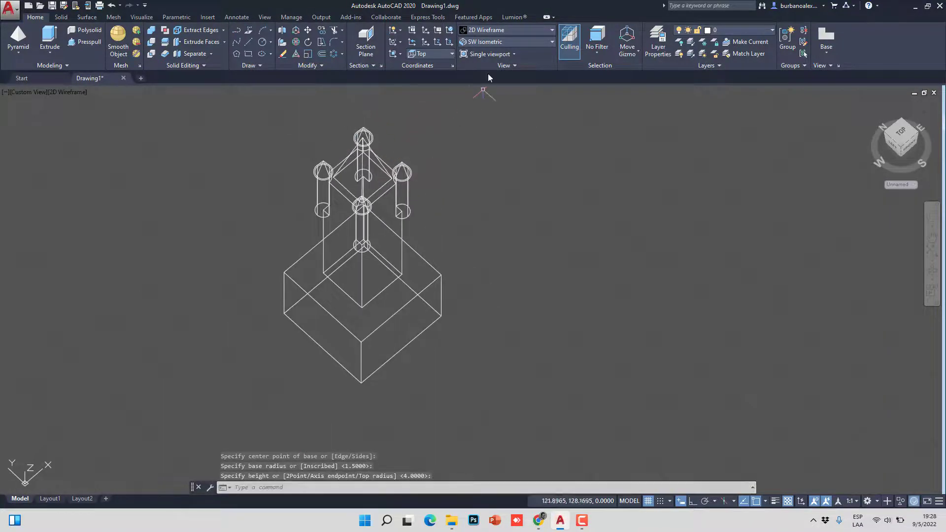
# Step: Display the tower in the Conceptual visual style and orbit the model to look at its left face from slightly above
pyautogui.click(496, 30)
pyautogui.click(515, 55)
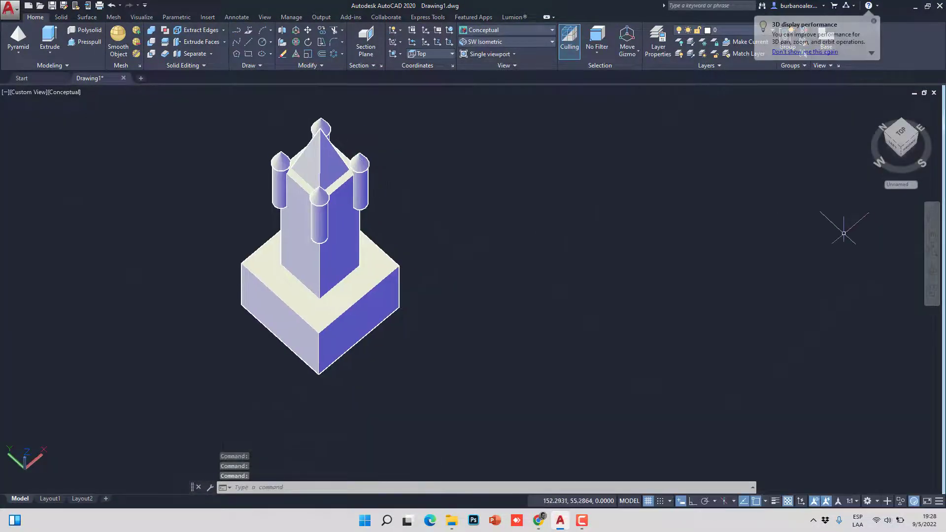
pyautogui.click(931, 272)
pyautogui.moveTo(389, 216); pyautogui.dragTo(274, 211)
pyautogui.press('Escape')
# Step: Copy the whole tower 80 units along the Y axis from a bottom corner of its base, with ortho mode switched on
pyautogui.click(226, 118)
pyautogui.click(366, 327)
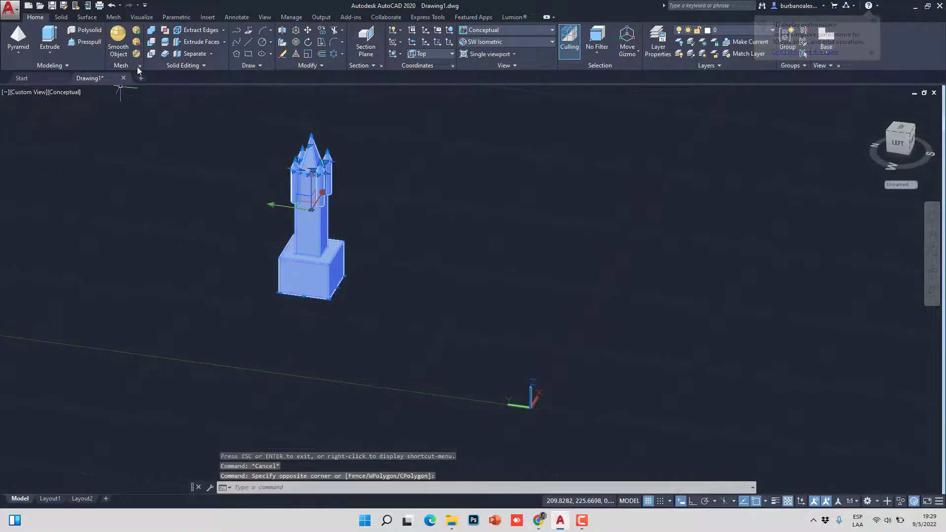
pyautogui.click(320, 32)
pyautogui.click(280, 294)
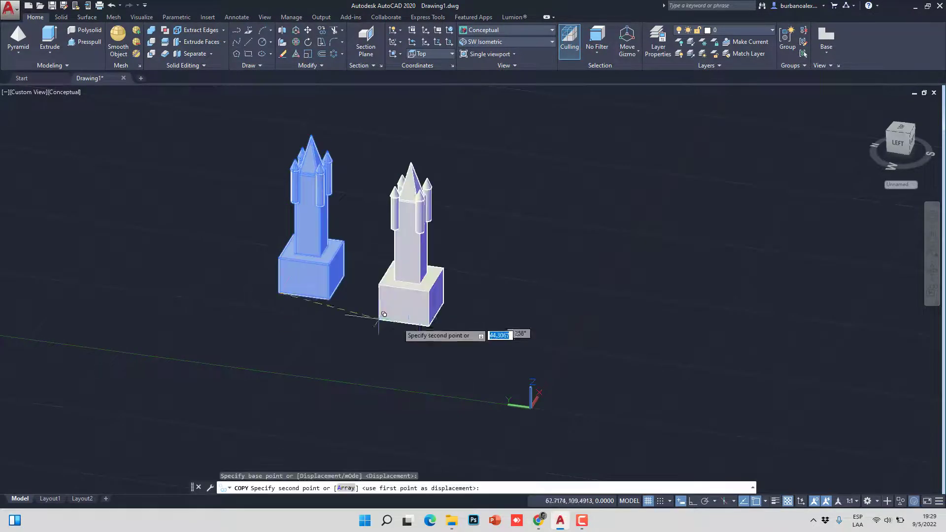
pyautogui.click(693, 501)
pyautogui.write('80')
pyautogui.press('Return')
pyautogui.press('Escape')
pyautogui.scroll(2, 461, 296)
pyautogui.moveTo(317, 271); pyautogui.dragTo(327, 287, button='middle')
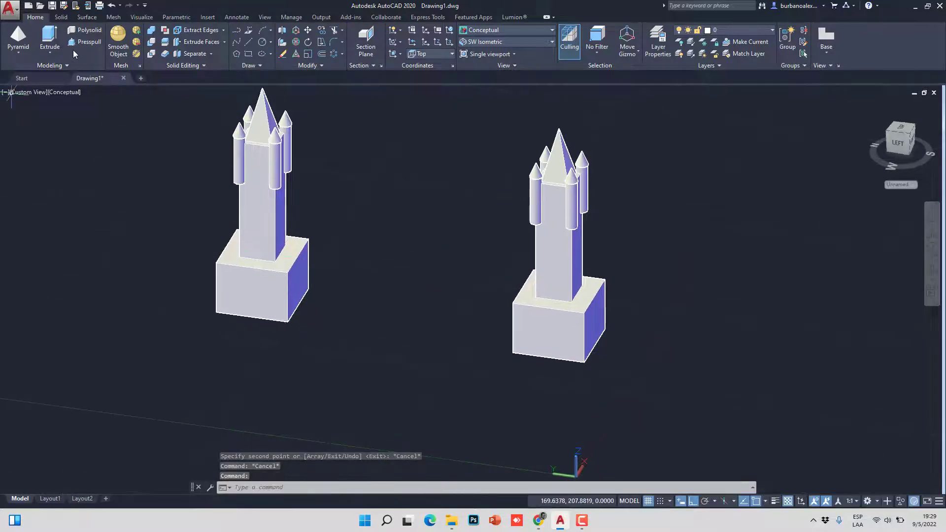
pyautogui.click(19, 52)
pyautogui.click(15, 74)
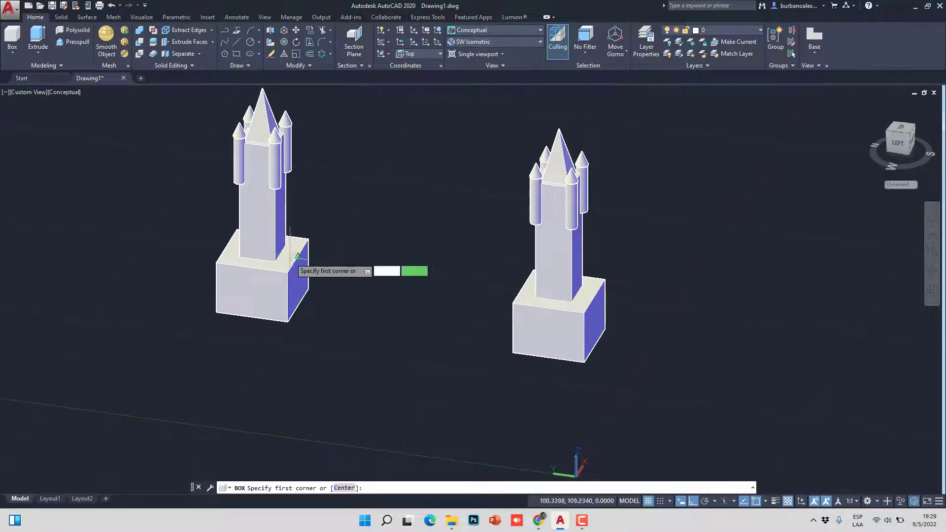
pyautogui.scroll(3, 291, 259)
pyautogui.click(310, 227)
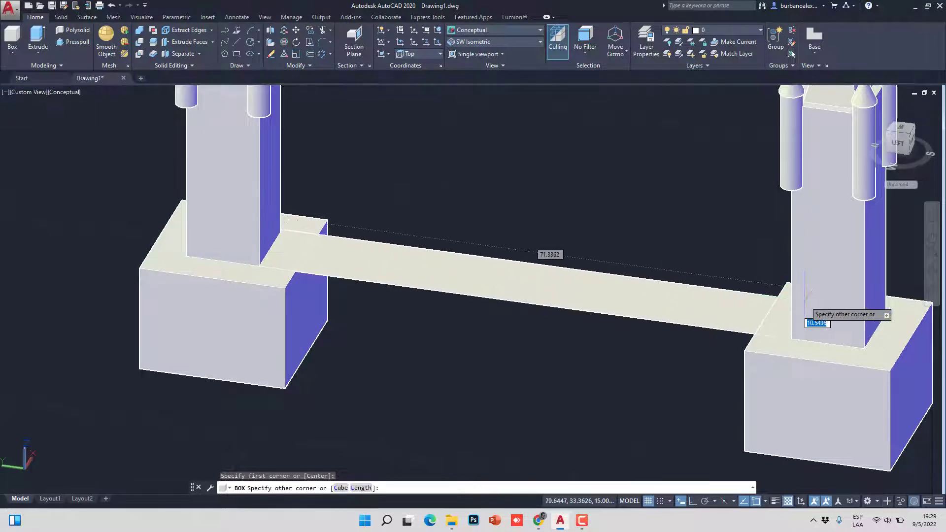
# Step: In 2D Wireframe, draw a deck box about 1.46 high between the facing lower corners of the two tower shafts, on top of the bases
pyautogui.click(493, 29)
pyautogui.click(467, 47)
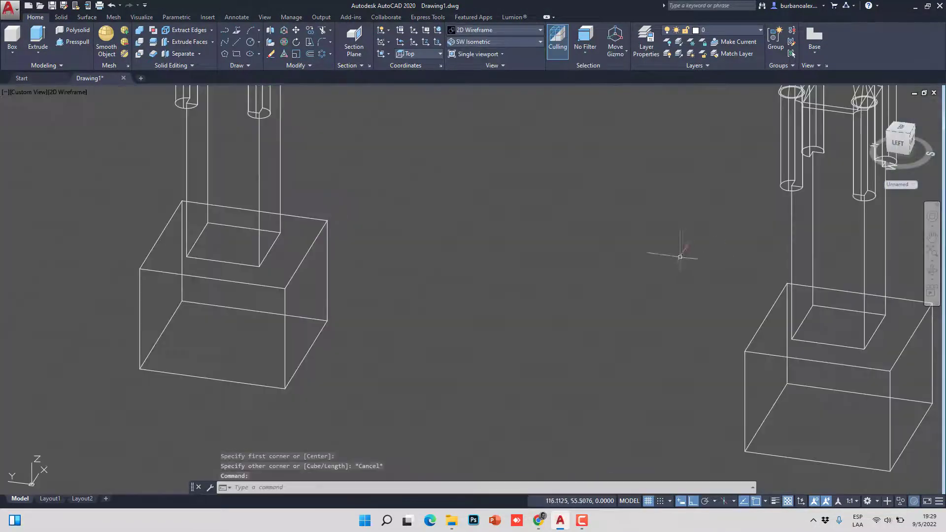
pyautogui.click(12, 36)
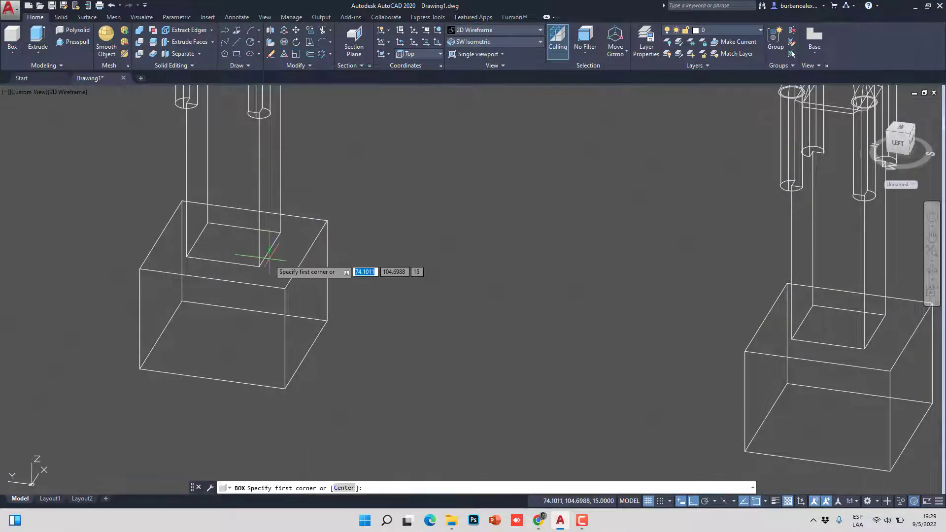
pyautogui.click(258, 265)
pyautogui.click(828, 318)
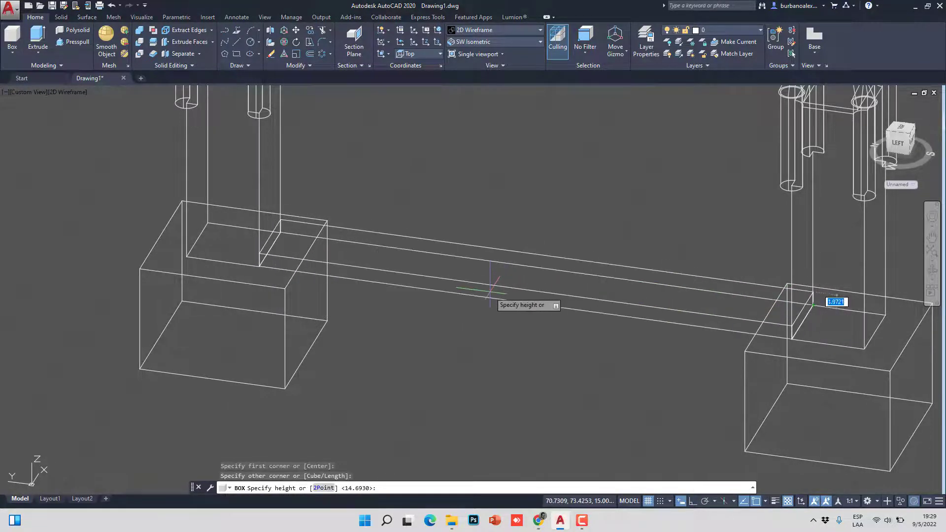
pyautogui.click(406, 293)
pyautogui.scroll(-3, 323, 218)
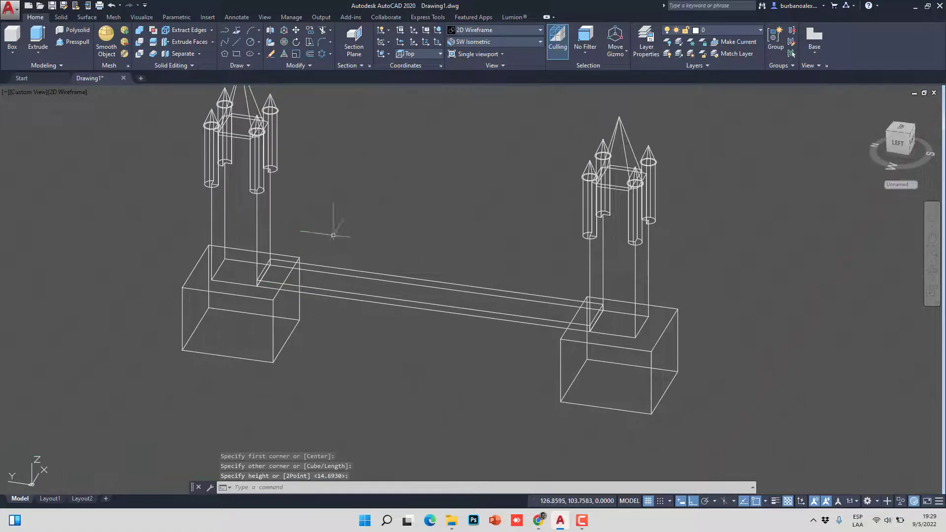
# Step: Draw an upper walkway box between the facing corners of both shafts at the level of the corner cylinders' bottoms, about 1.3 thick downwards
pyautogui.scroll(8, 252, 181)
pyautogui.click(12, 37)
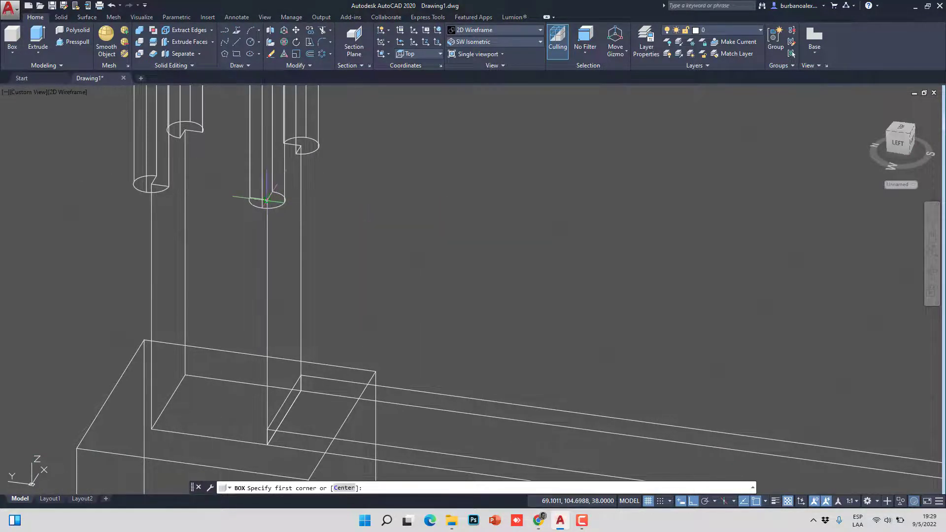
pyautogui.click(269, 199)
pyautogui.scroll(-4, 269, 199)
pyautogui.scroll(6, 552, 207)
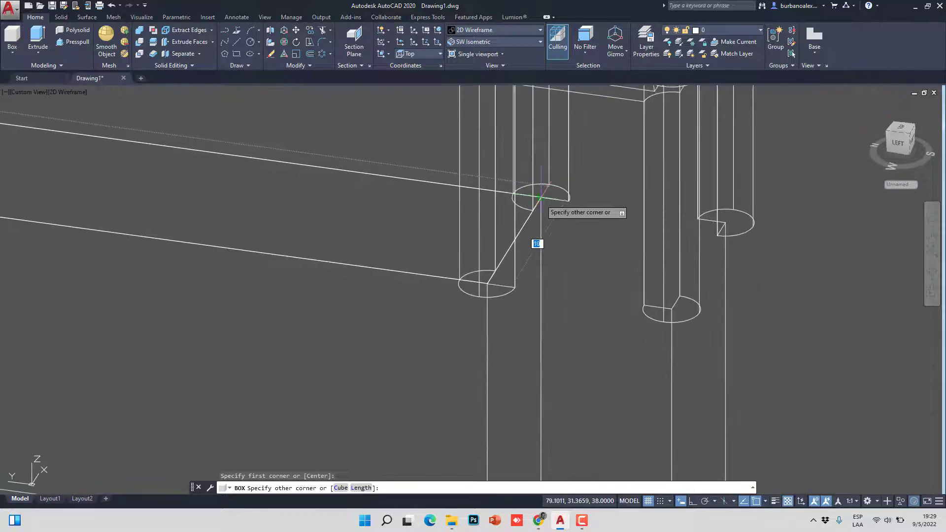
pyautogui.click(542, 198)
pyautogui.scroll(-2, 542, 207)
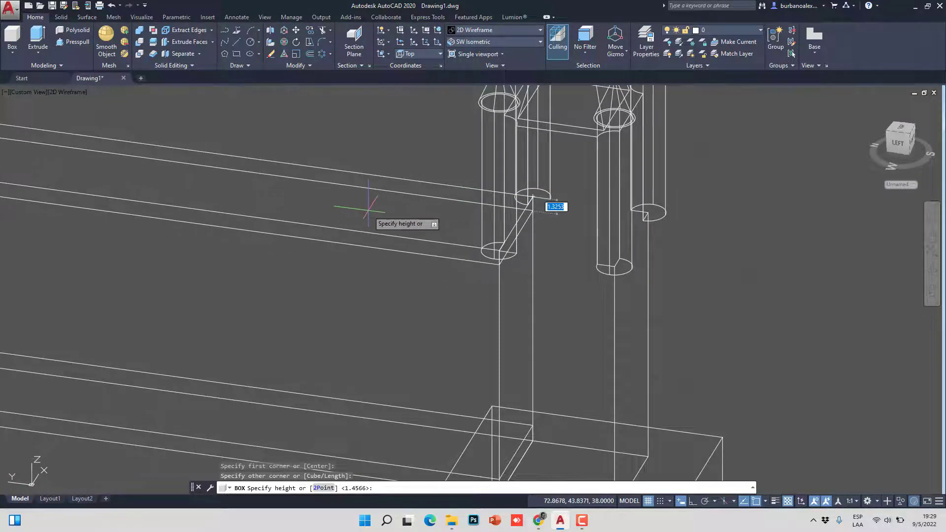
pyautogui.click(345, 209)
pyautogui.scroll(-4, 542, 402)
pyautogui.scroll(1, 534, 401)
pyautogui.scroll(3, 528, 401)
pyautogui.scroll(-2, 433, 256)
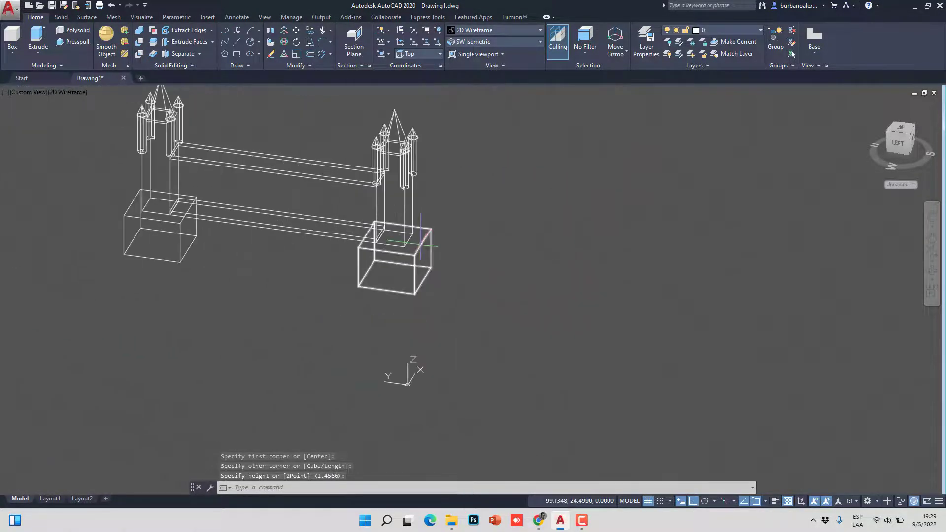
# Step: Copy the lower deck box to the outer side of the second tower, using the deck's end corner at the first tower as base point
pyautogui.moveTo(91, 99); pyautogui.dragTo(111, 79, button='middle')
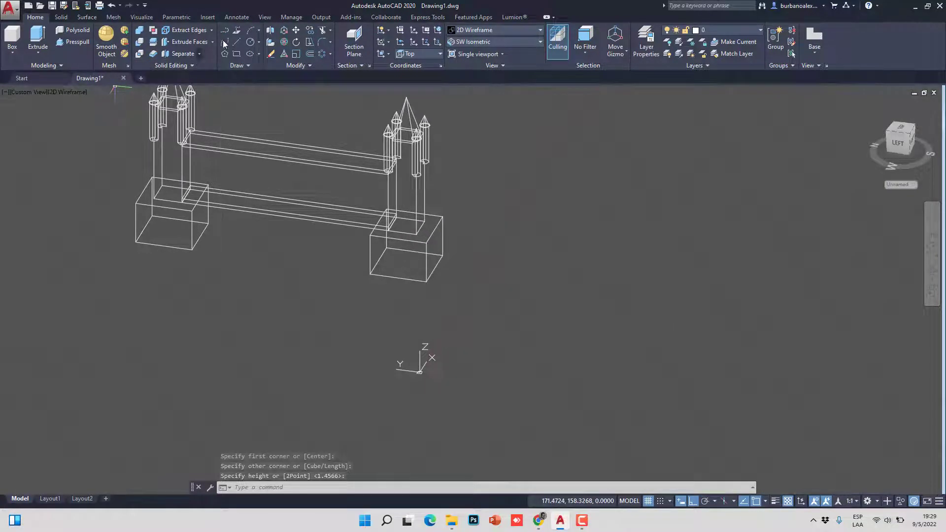
pyautogui.click(271, 42)
pyautogui.moveTo(277, 187); pyautogui.dragTo(254, 222)
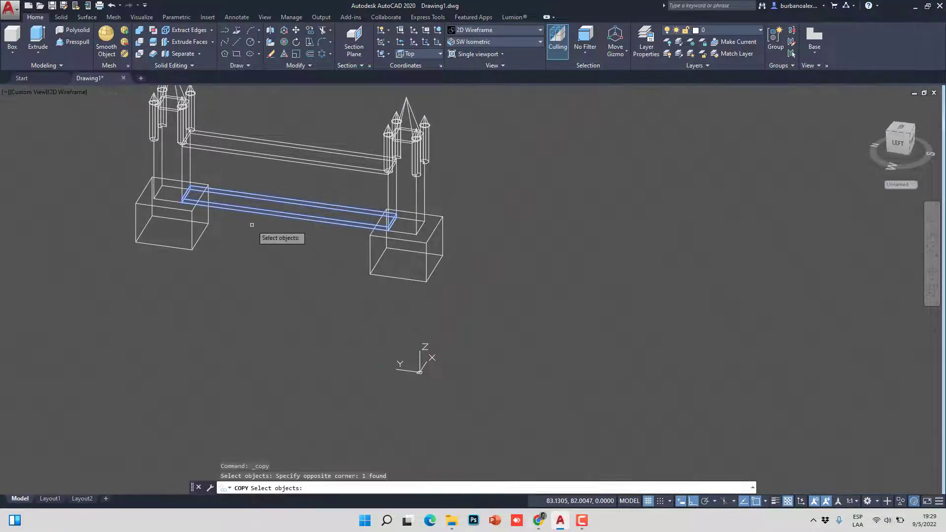
pyautogui.scroll(2, 186, 204)
pyautogui.press('Return')
pyautogui.click(67, 162)
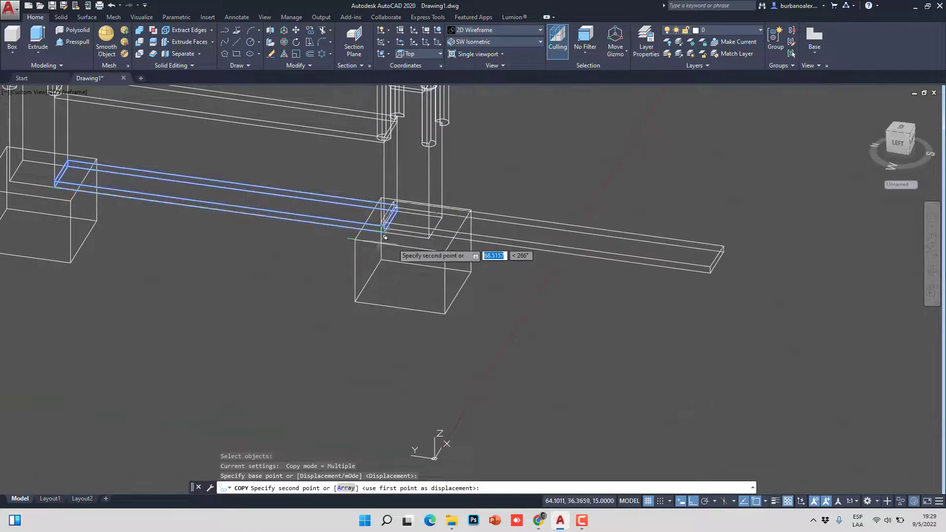
pyautogui.scroll(-3, 468, 213)
pyautogui.press('Escape')
# Step: Copy the central lower deck box to the outer side of the first tower, using its end corner at the second tower as base point
pyautogui.rightClick(214, 188)
pyautogui.click(232, 192)
pyautogui.click(375, 200)
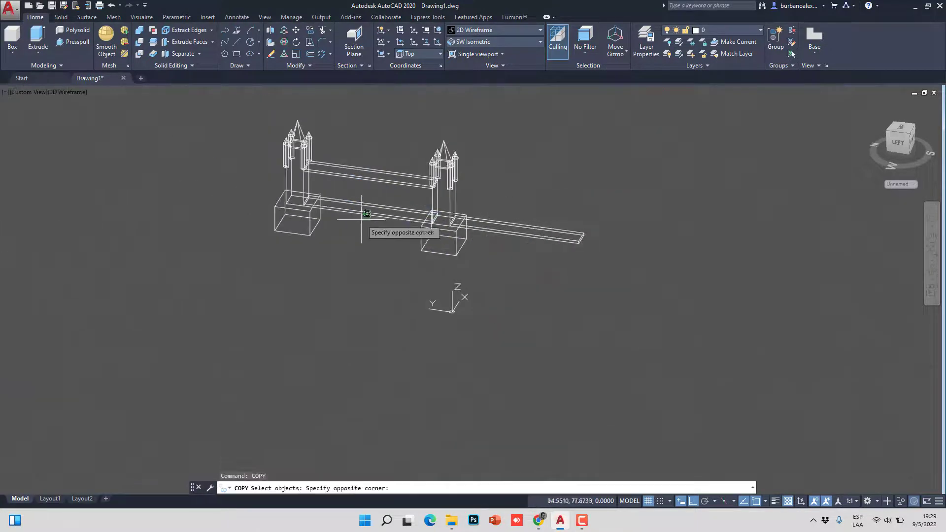
pyautogui.click(402, 217)
pyautogui.scroll(3, 401, 212)
pyautogui.press('Return')
pyautogui.click(491, 226)
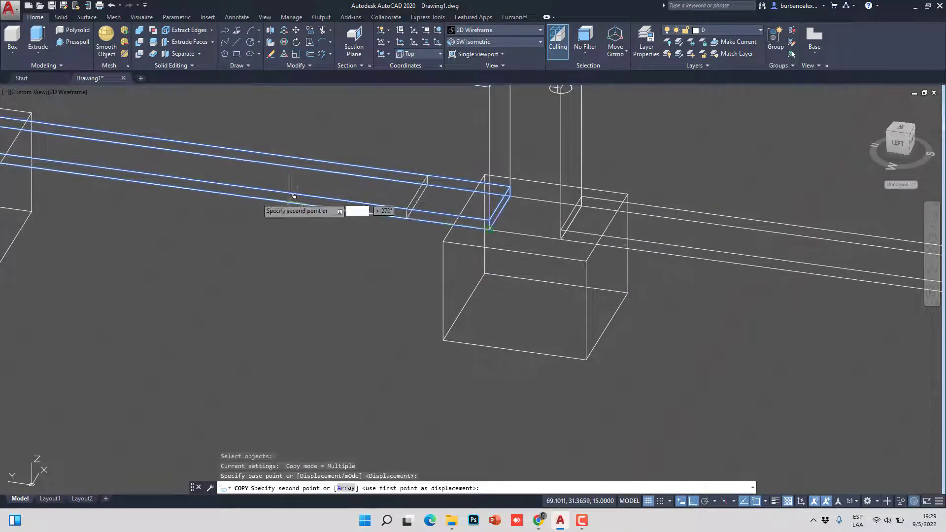
pyautogui.moveTo(565, 257); pyautogui.dragTo(419, 245, button='middle')
pyautogui.click(348, 217)
pyautogui.press('Escape')
pyautogui.scroll(-6, 347, 217)
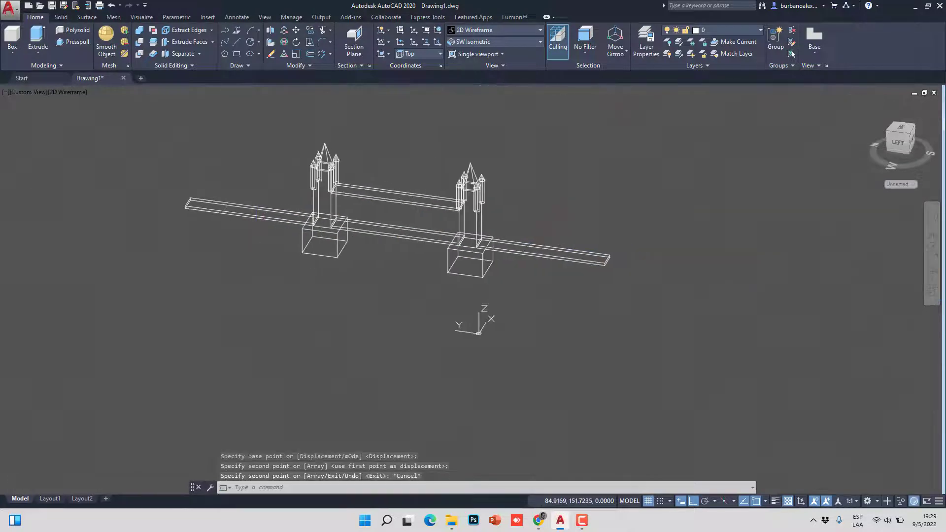
pyautogui.moveTo(701, 276); pyautogui.dragTo(626, 286, button='middle')
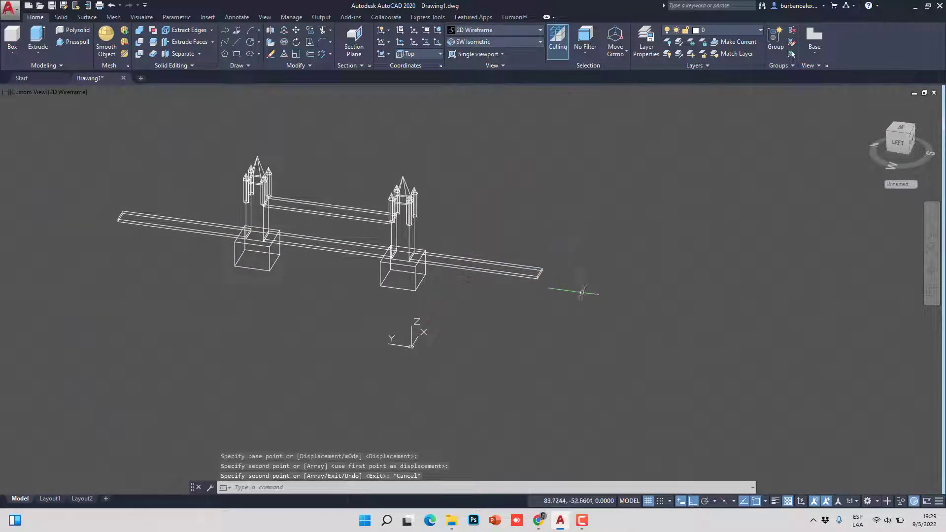
# Step: Display the bridge in the Conceptual visual style and orbit it to an almost level view of its left side
pyautogui.click(518, 30)
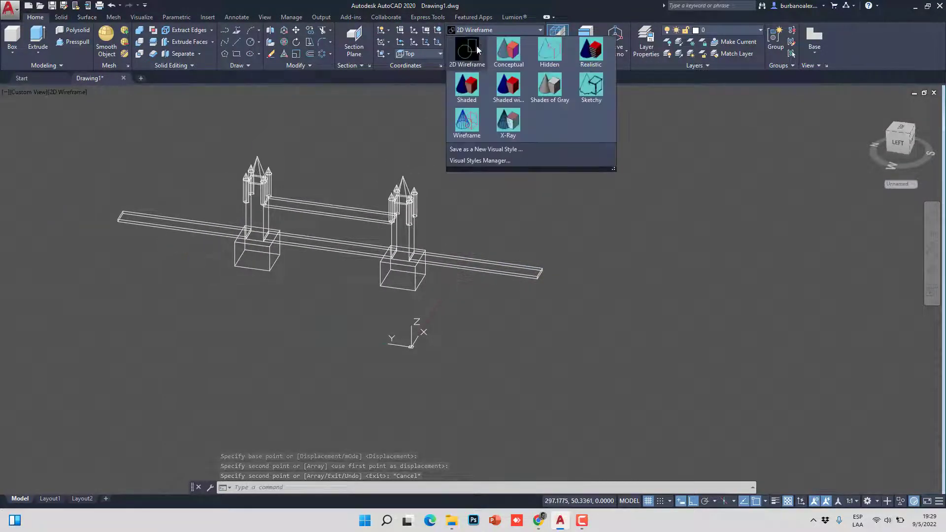
pyautogui.click(493, 49)
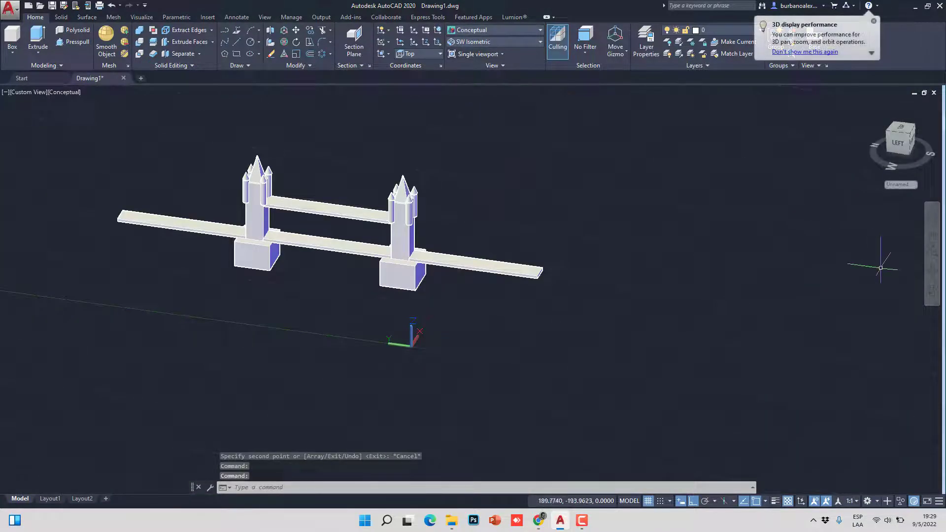
pyautogui.click(935, 270)
pyautogui.moveTo(541, 263); pyautogui.dragTo(449, 197)
pyautogui.rightClick(450, 197)
pyautogui.click(471, 203)
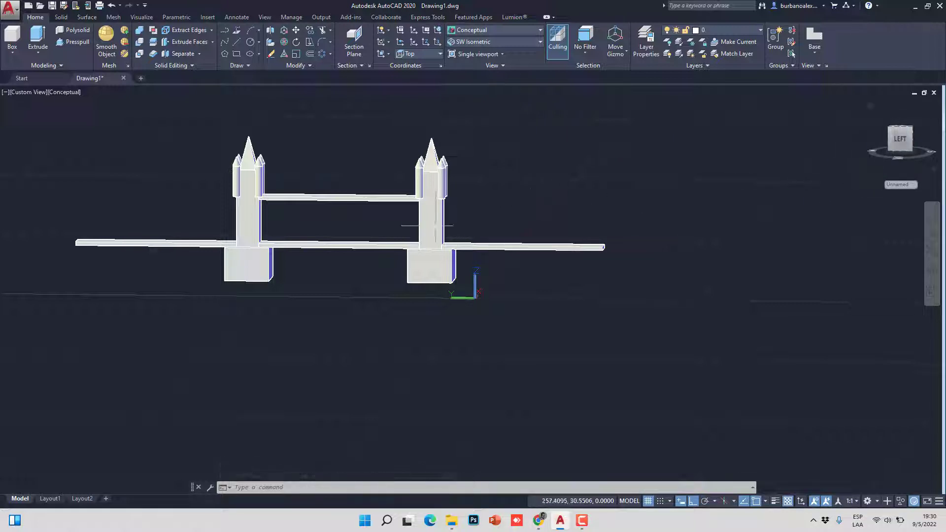
# Step: Turn the model to the straight left elevation and examine the tower bases and the deck
pyautogui.scroll(3, 451, 225)
pyautogui.scroll(-2, 381, 224)
pyautogui.moveTo(405, 231); pyautogui.dragTo(431, 237, button='middle')
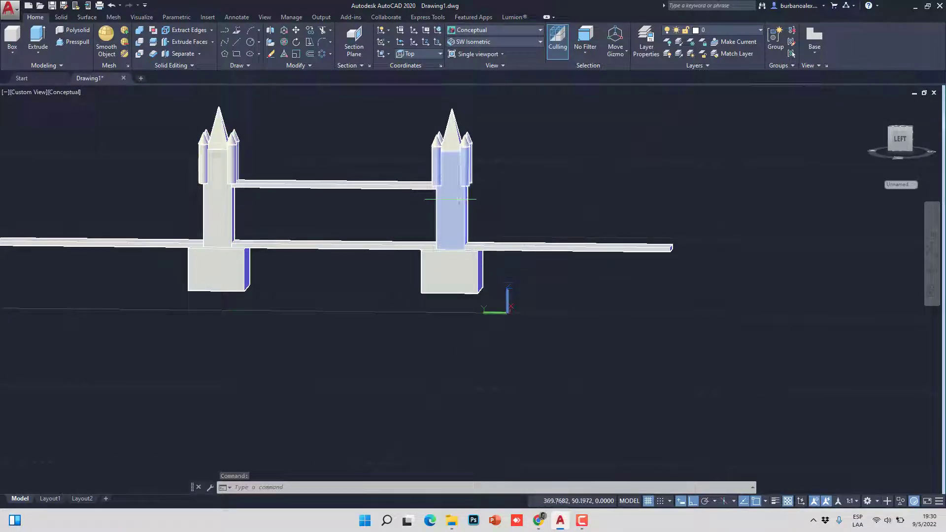
pyautogui.moveTo(459, 199)
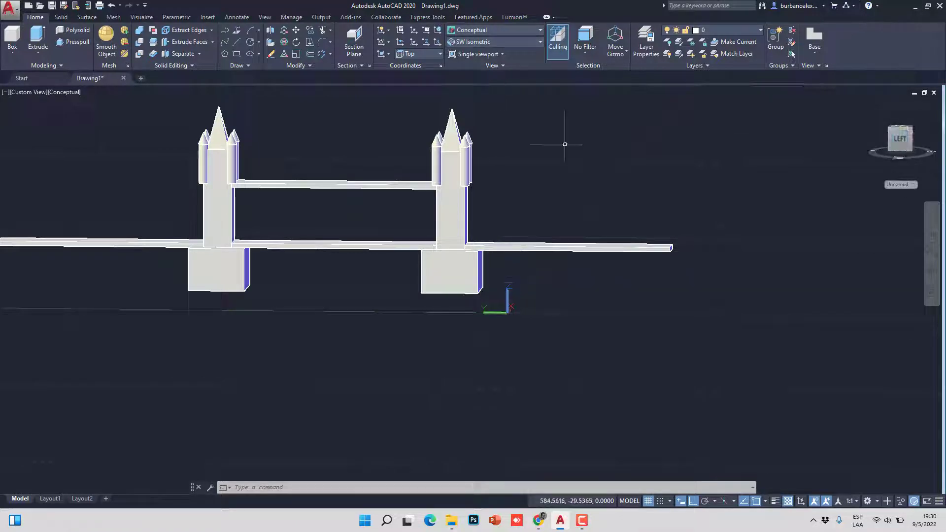
pyautogui.click(902, 141)
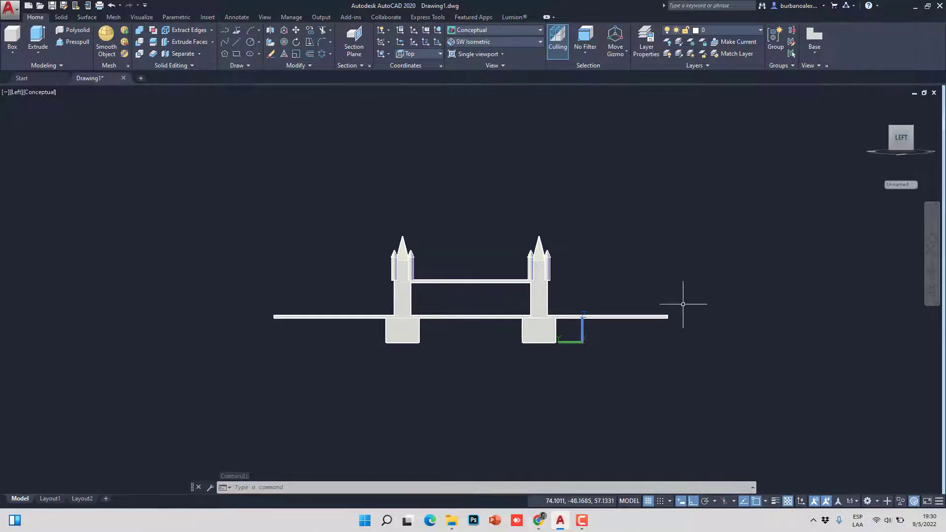
pyautogui.scroll(3, 578, 360)
pyautogui.scroll(3, 577, 359)
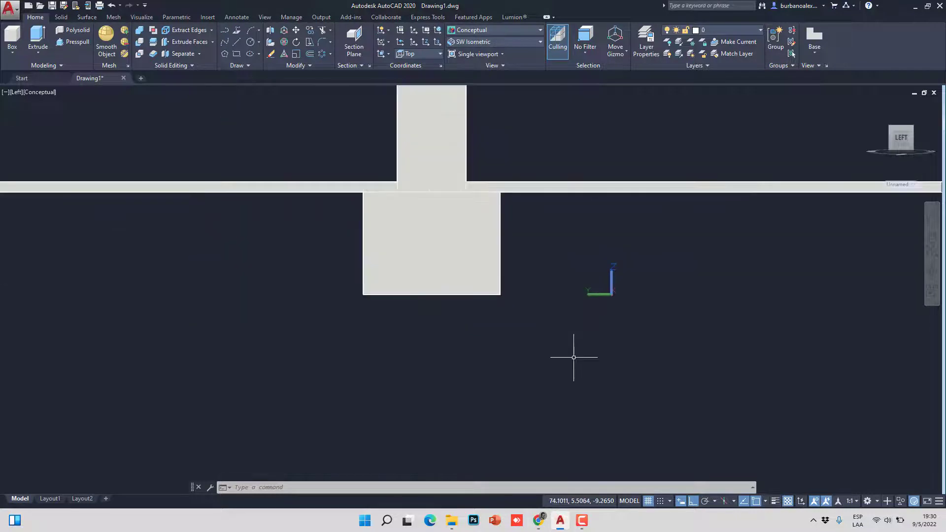
pyautogui.scroll(-2, 576, 358)
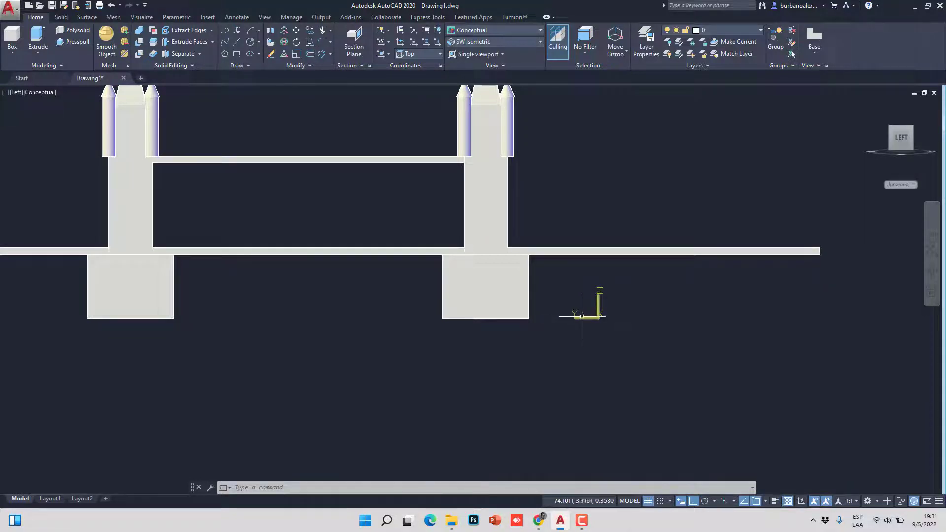
pyautogui.click(11, 37)
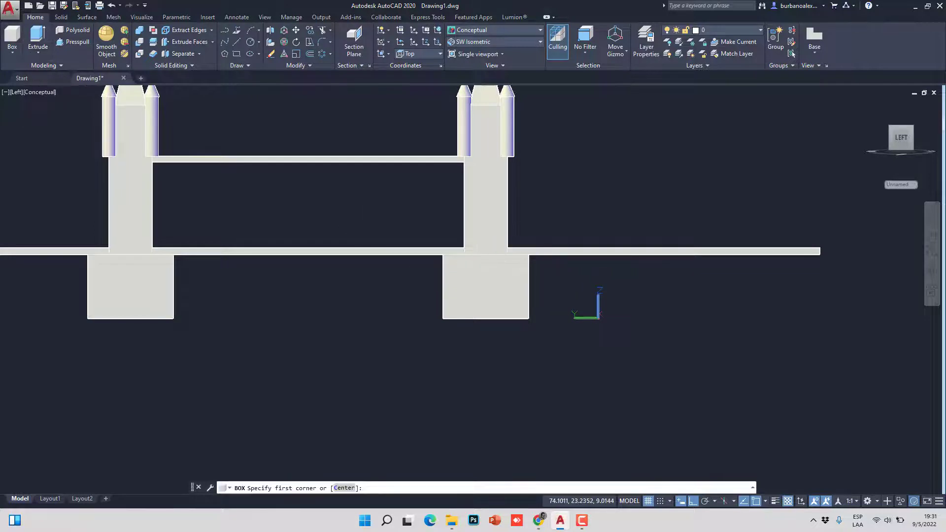
pyautogui.click(498, 279)
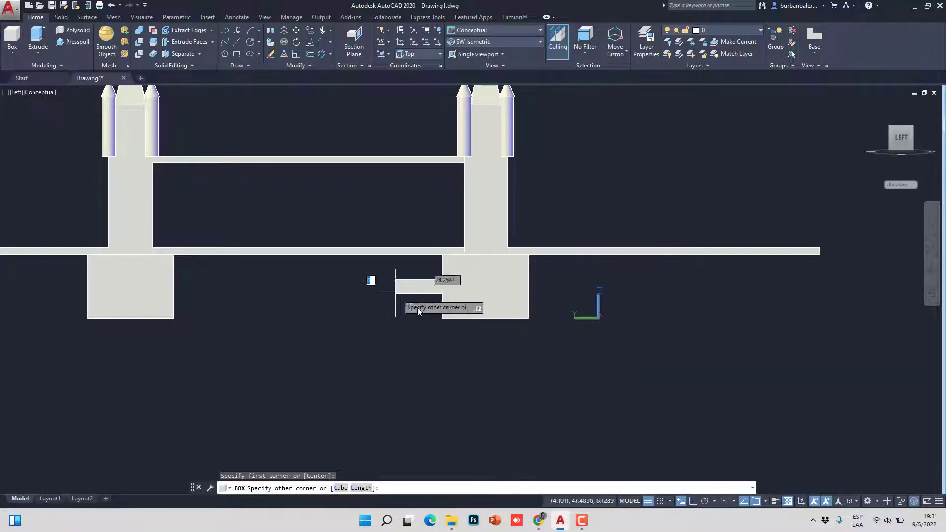
pyautogui.click(626, 318)
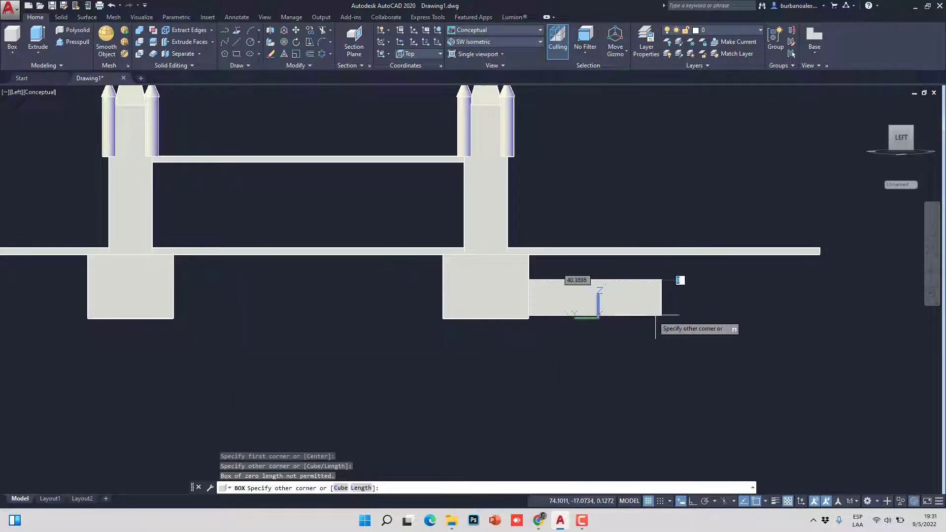
pyautogui.press('Escape')
pyautogui.press('Escape')
pyautogui.press('Escape')
pyautogui.press('Escape')
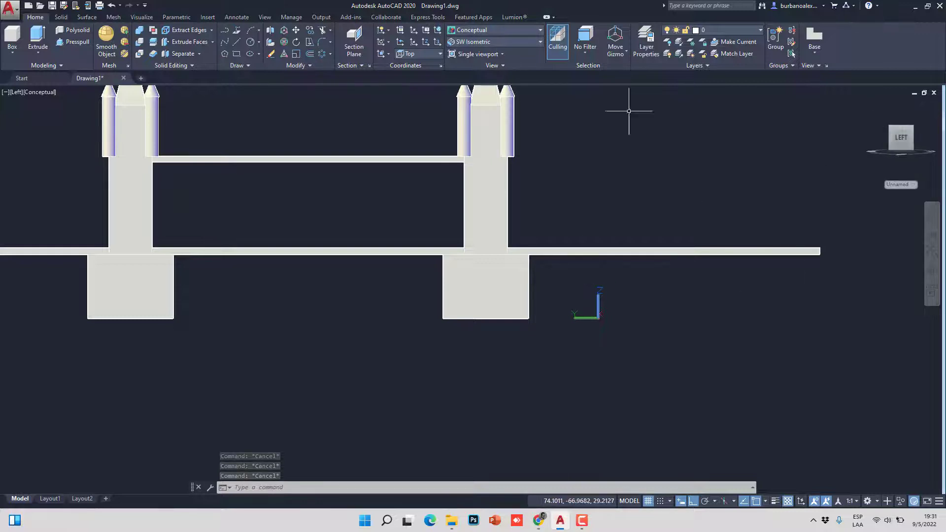
# Step: Switch to the preset Left view so the drawing plane aligns with the bridge's side
pyautogui.click(499, 43)
pyautogui.click(500, 42)
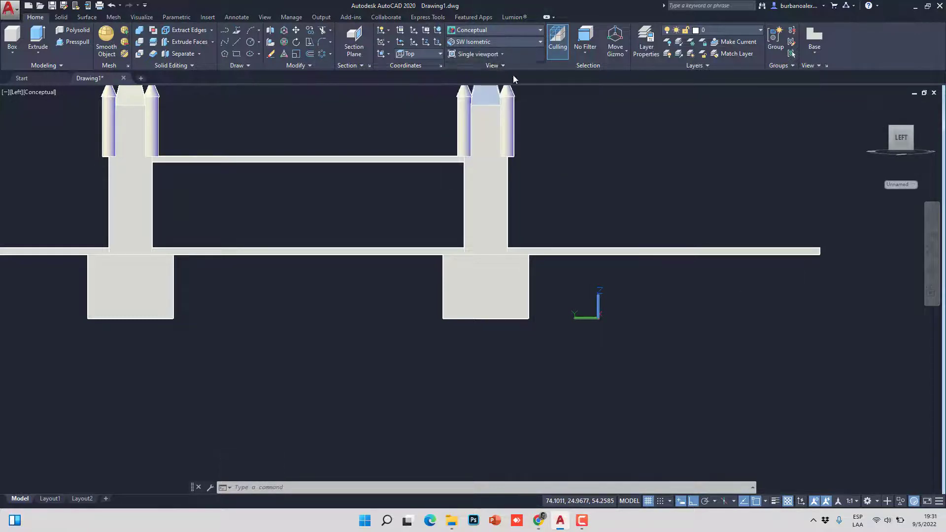
pyautogui.click(496, 44)
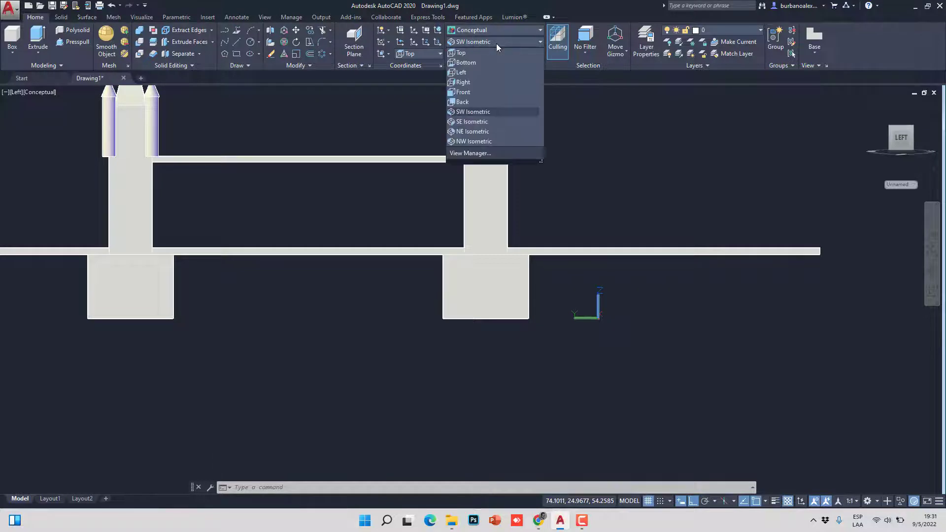
pyautogui.click(471, 73)
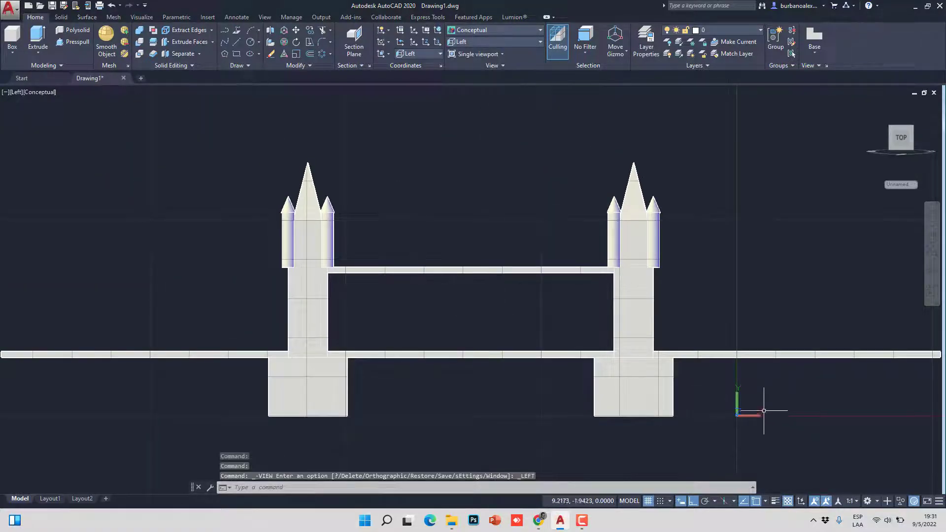
pyautogui.moveTo(723, 382)
pyautogui.mouseDown()
pyautogui.moveTo(769, 431)
pyautogui.moveTo(797, 428)
pyautogui.moveTo(738, 364)
pyautogui.moveTo(701, 432)
pyautogui.moveTo(792, 441)
pyautogui.moveTo(714, 379)
pyautogui.moveTo(695, 399)
pyautogui.moveTo(756, 453)
pyautogui.moveTo(778, 393)
pyautogui.moveTo(725, 375)
pyautogui.mouseUp()
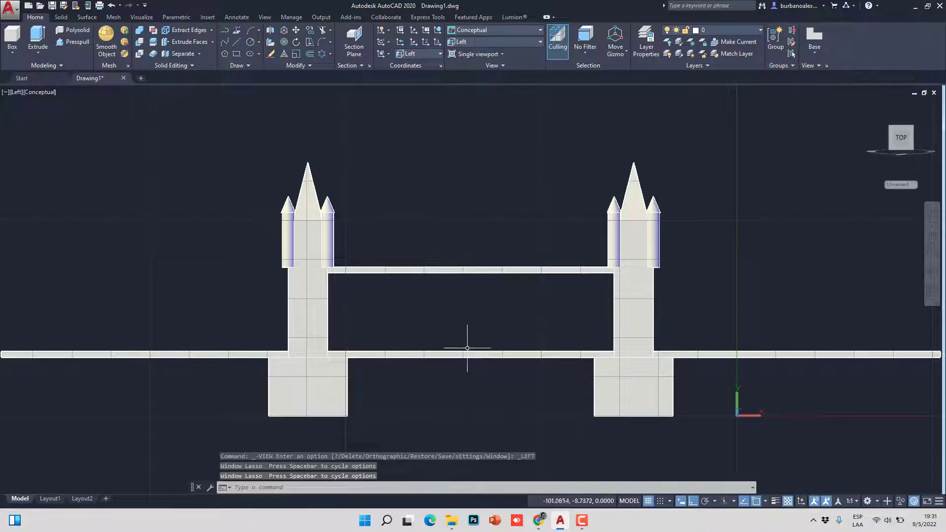
# Step: Draw a window rectangle about 4.5 by 5.7 units on the lower shaft of the tower nearest the UCS origin
pyautogui.moveTo(437, 306); pyautogui.dragTo(314, 285, button='middle')
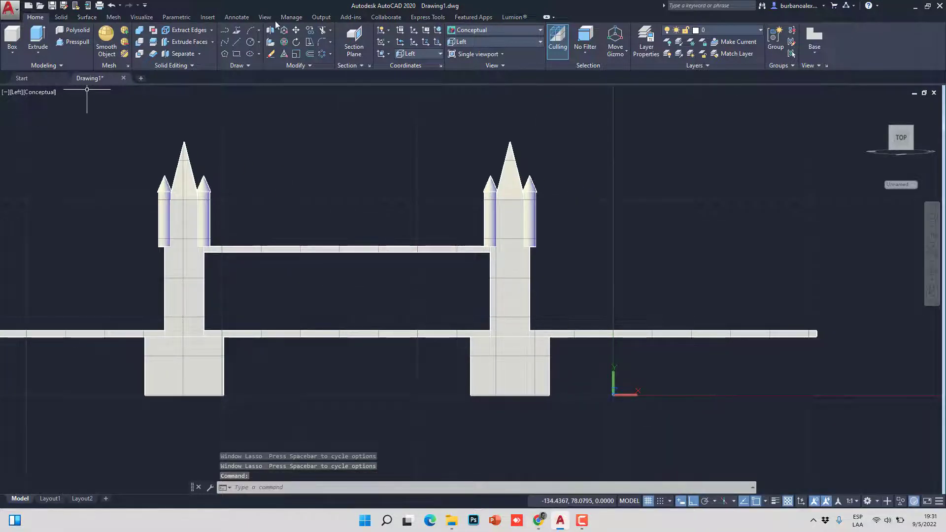
pyautogui.click(237, 54)
pyautogui.scroll(3, 547, 308)
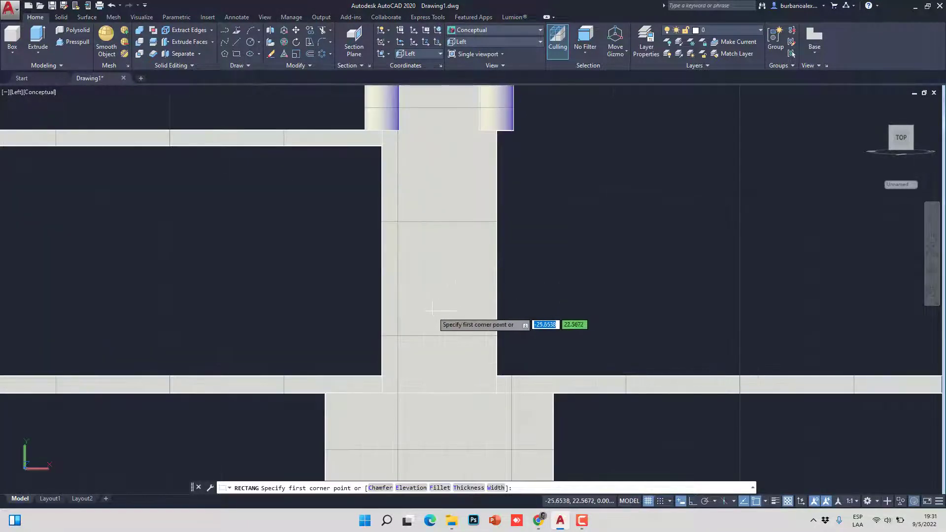
pyautogui.click(425, 337)
pyautogui.click(437, 289)
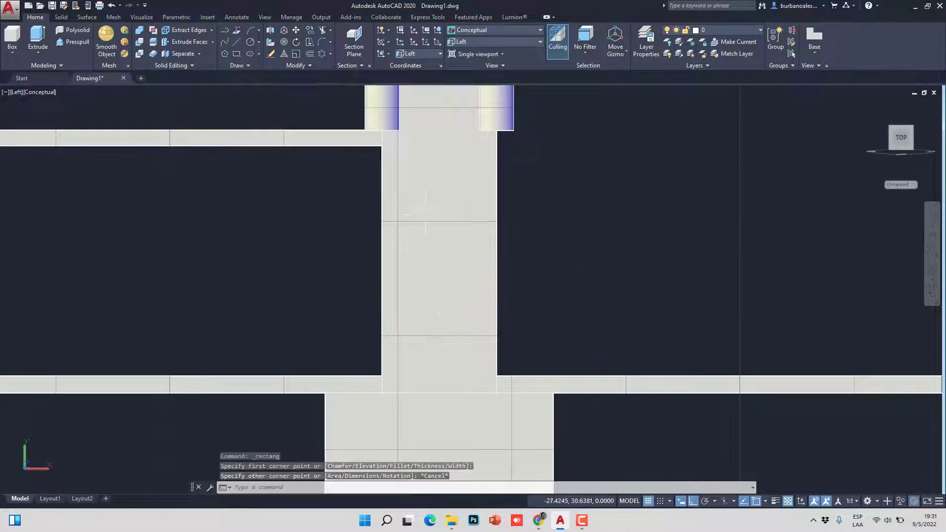
pyautogui.press('space')
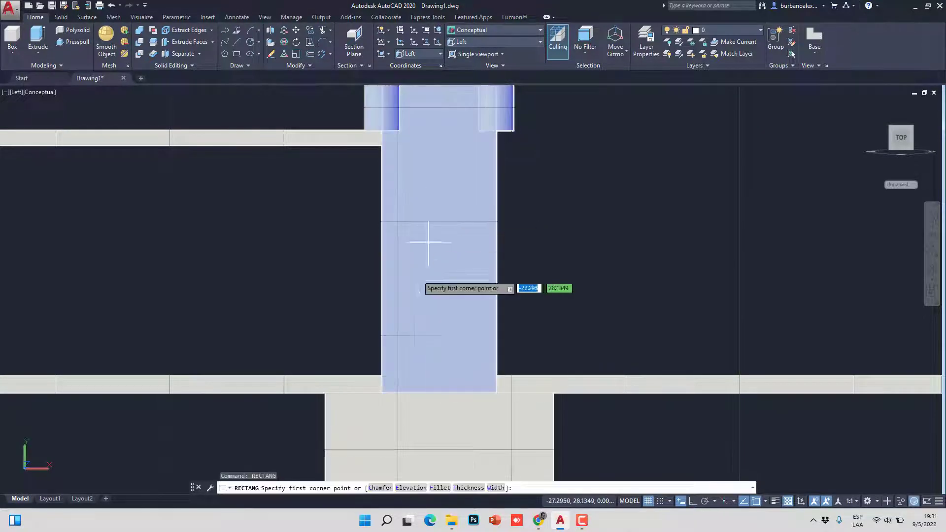
pyautogui.click(415, 286)
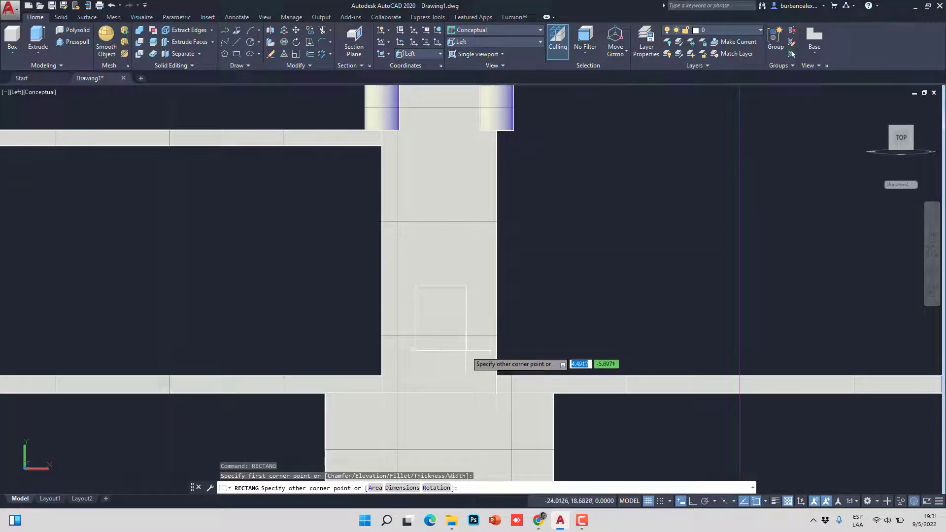
pyautogui.click(466, 351)
# Step: Move the rectangle from the midpoint of its bottom edge to the midpoint of the shaft's bottom edge
pyautogui.click(452, 351)
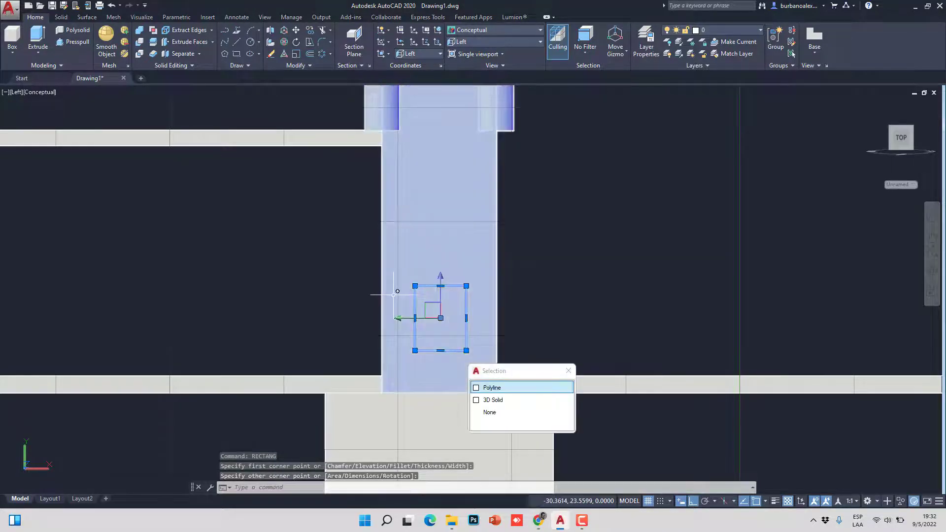
pyautogui.write('M')
pyautogui.press('Return')
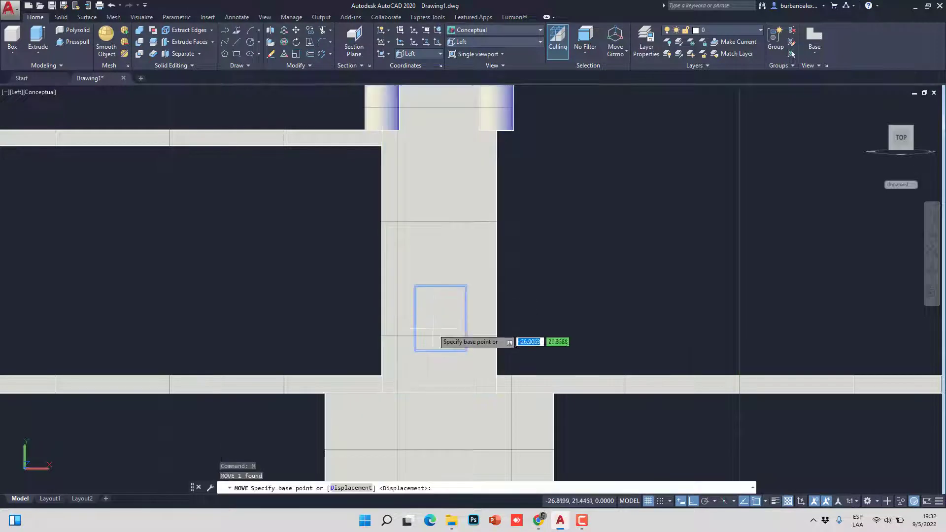
pyautogui.click(440, 351)
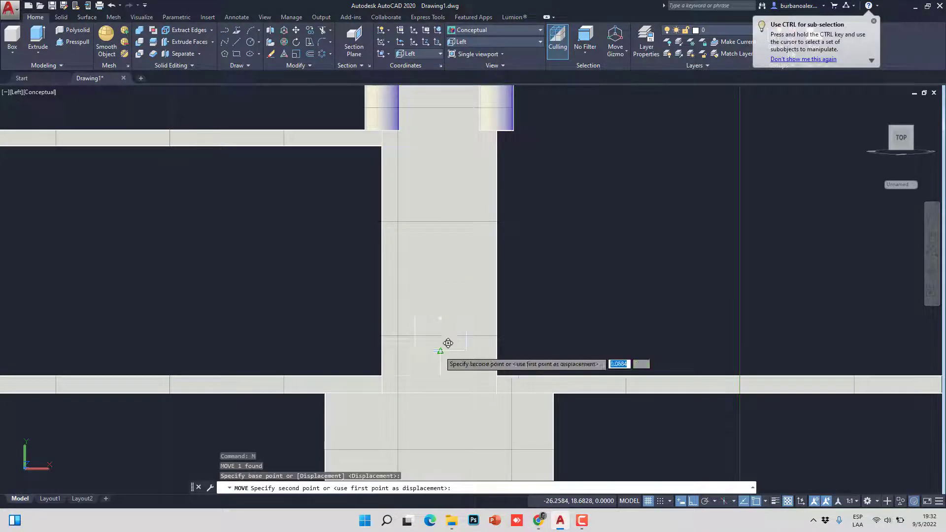
pyautogui.click(441, 392)
# Step: Move the window rectangle straight up from the shaft's bottom edge to the lower window height between deck and walkway
pyautogui.press('Return')
pyautogui.click(451, 329)
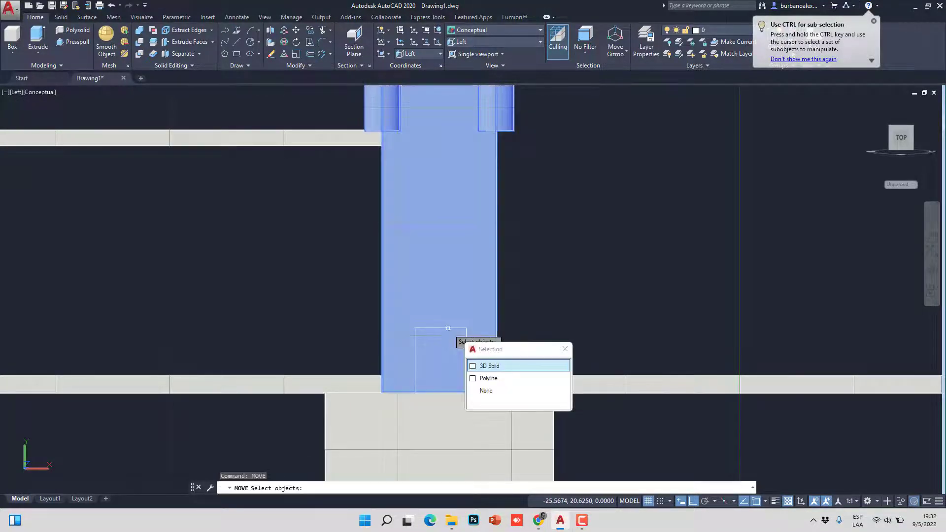
pyautogui.click(454, 330)
pyautogui.click(505, 365)
pyautogui.press('Return')
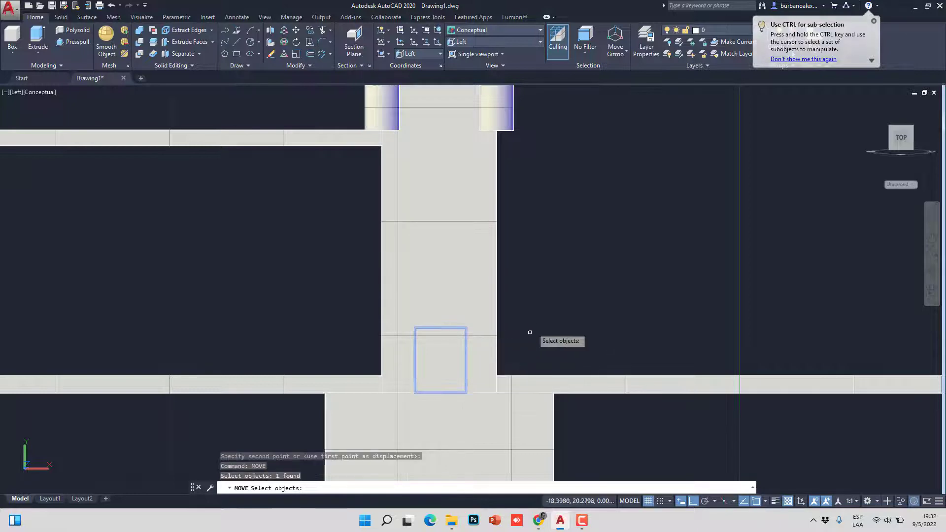
pyautogui.click(540, 325)
pyautogui.click(538, 246)
# Step: Copy the window rectangle about 18 units straight up, onto the upper shaft between the corner cylinders
pyautogui.scroll(-4, 498, 256)
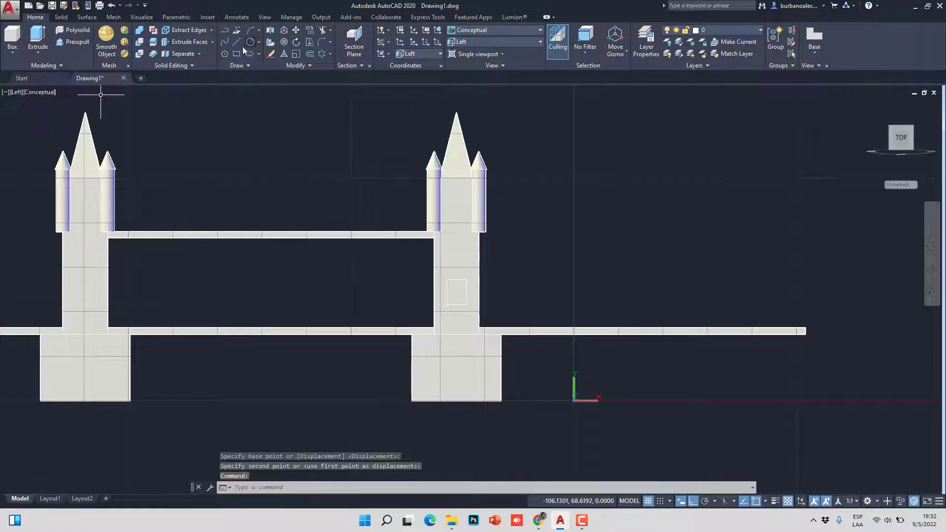
pyautogui.click(310, 32)
pyautogui.click(402, 317)
pyautogui.click(528, 245)
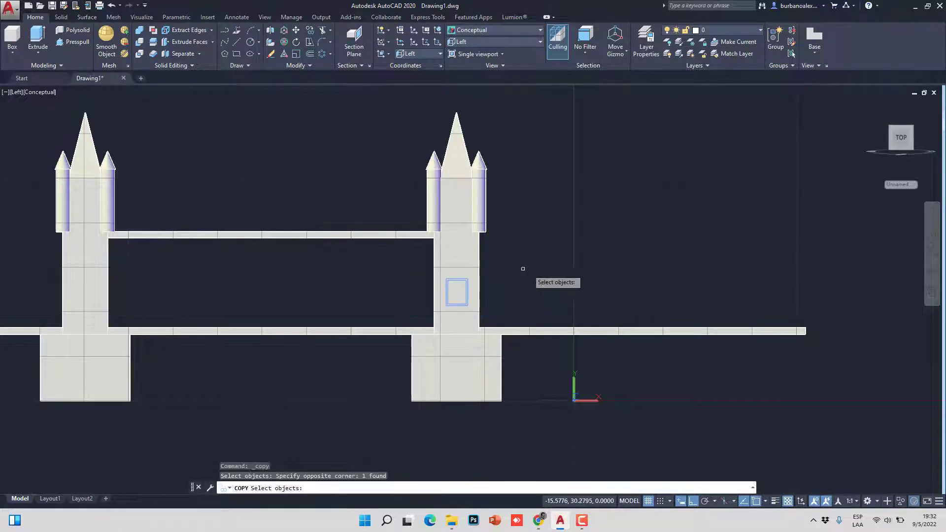
pyautogui.press('Return')
pyautogui.click(543, 276)
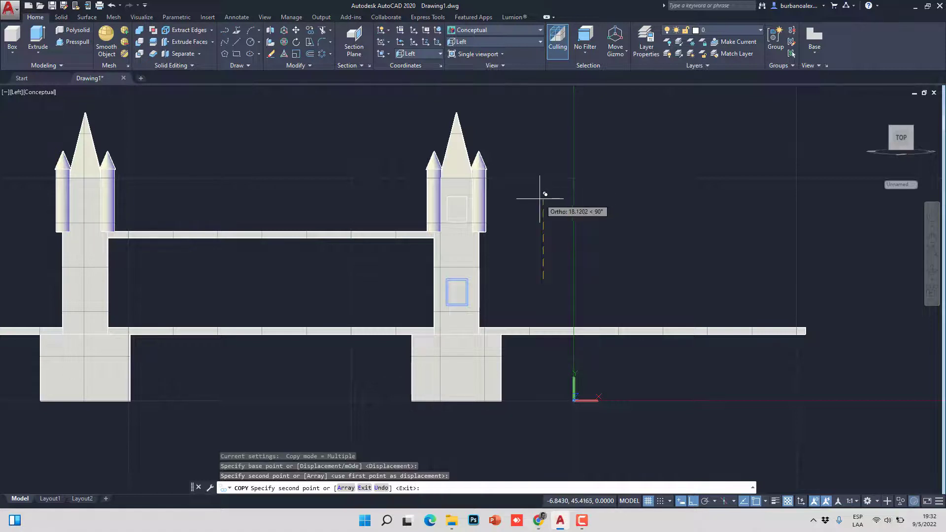
pyautogui.press('Escape')
# Step: Copy both window rectangles to the other tower, using the roof apexes of the two towers as base and target points
pyautogui.rightClick(315, 179)
pyautogui.click(369, 182)
pyautogui.click(369, 182)
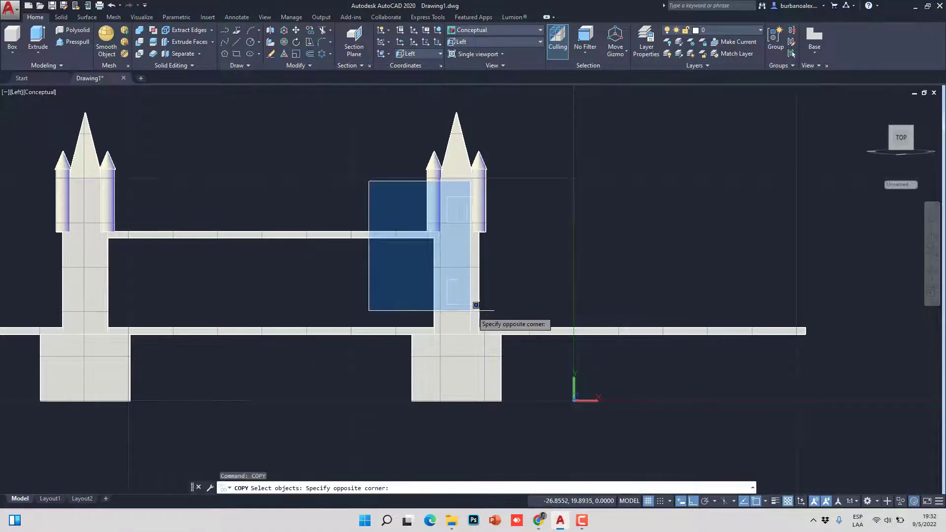
pyautogui.click(486, 312)
pyautogui.press('Return')
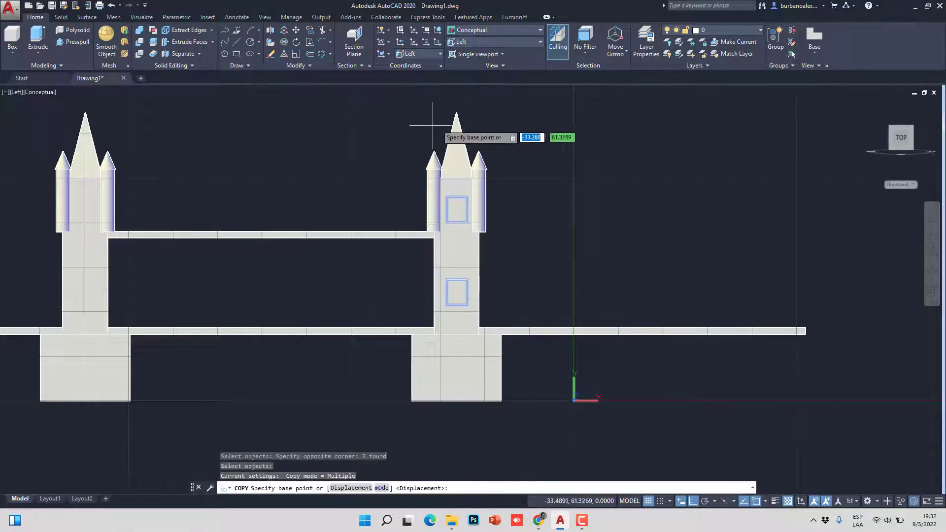
pyautogui.click(456, 115)
pyautogui.click(85, 112)
pyautogui.press('Escape')
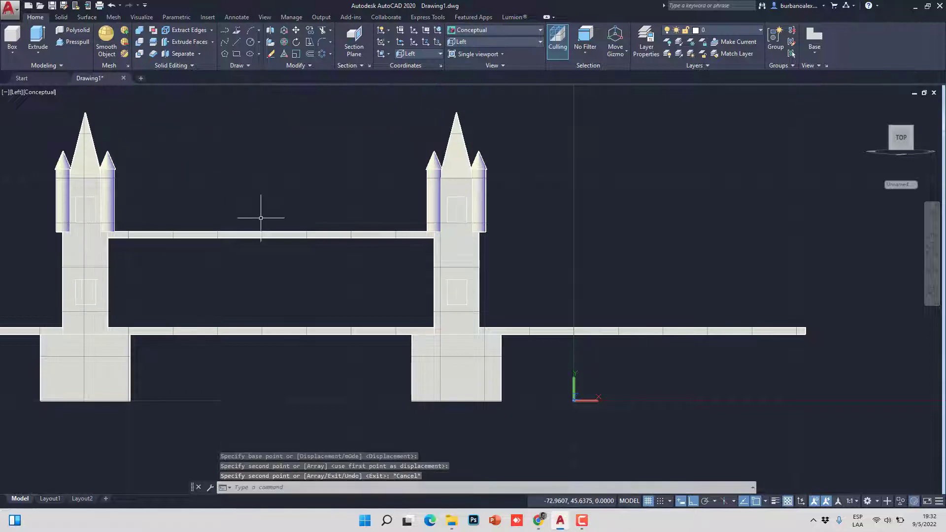
# Step: Switch to the SW Isometric view and examine where the window rectangles lie relative to the tower shafts
pyautogui.moveTo(249, 196); pyautogui.dragTo(293, 191, button='middle')
pyautogui.click(512, 42)
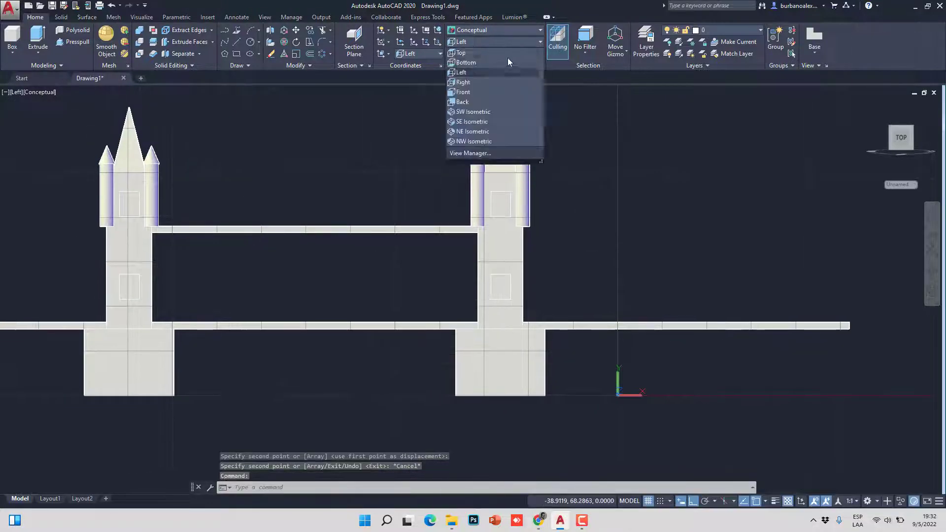
pyautogui.click(482, 113)
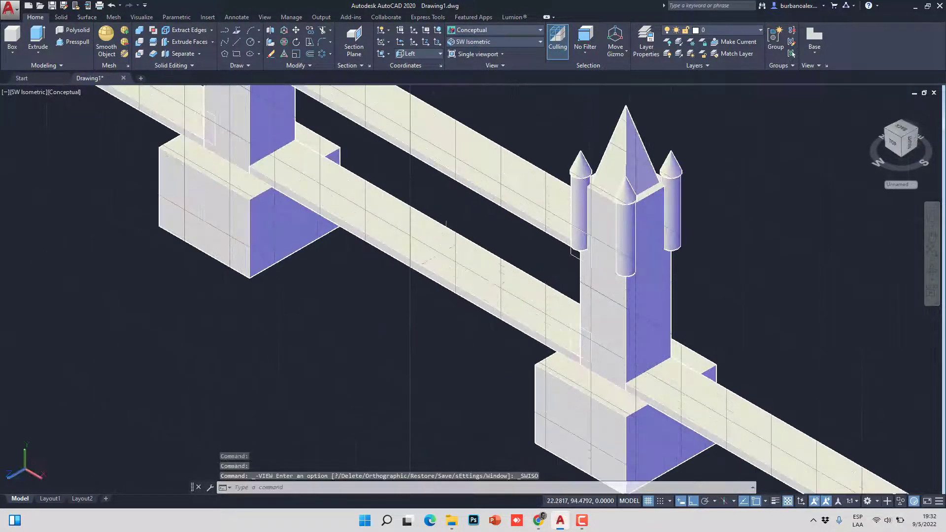
pyautogui.scroll(6, 341, 218)
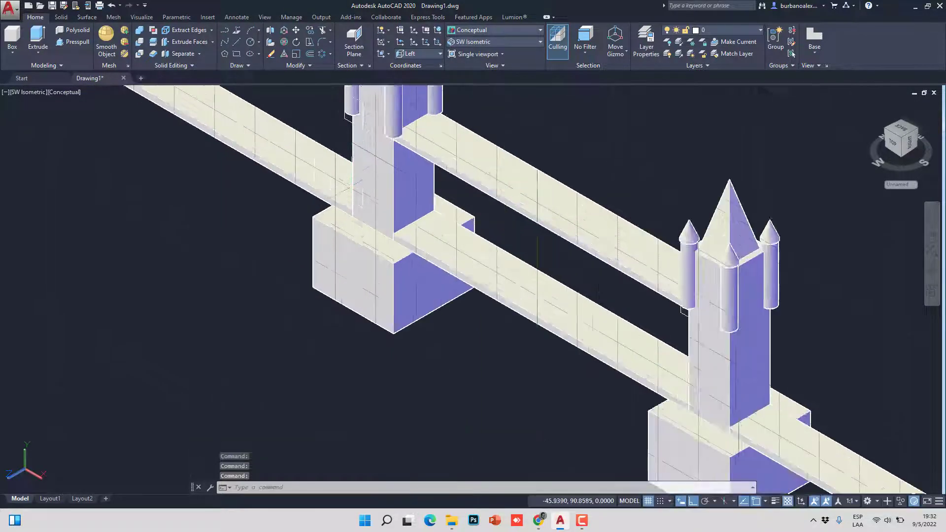
pyautogui.scroll(-4, 365, 183)
pyautogui.scroll(-5, 365, 183)
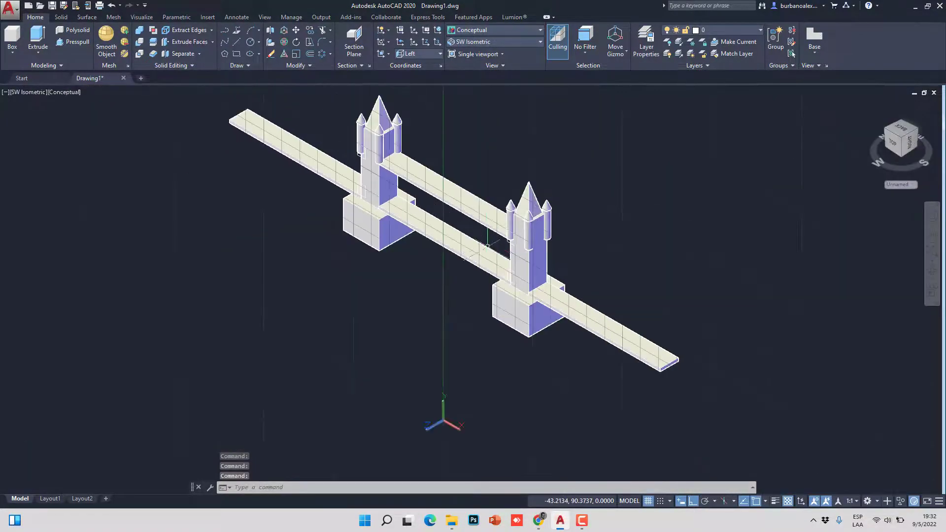
pyautogui.scroll(6, 515, 274)
pyautogui.scroll(-4, 526, 247)
pyautogui.scroll(6, 502, 242)
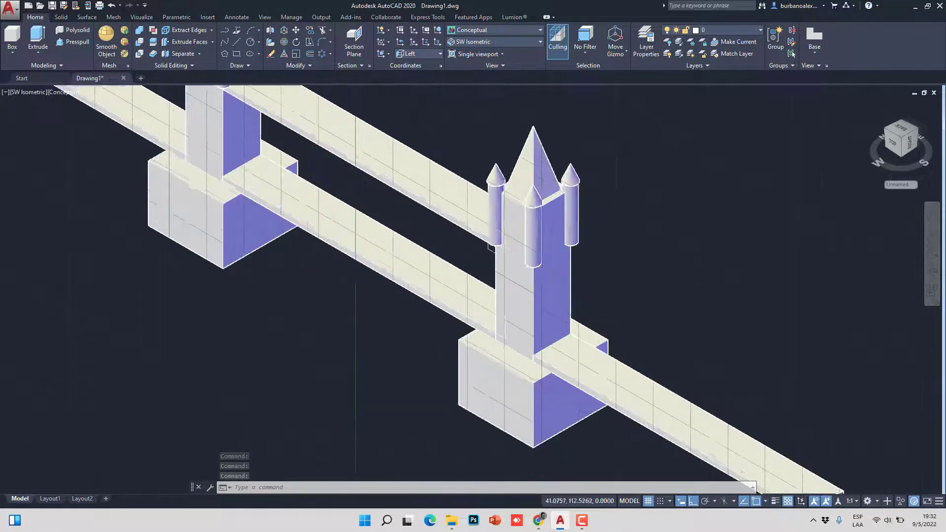
pyautogui.click(504, 246)
pyautogui.click(539, 279)
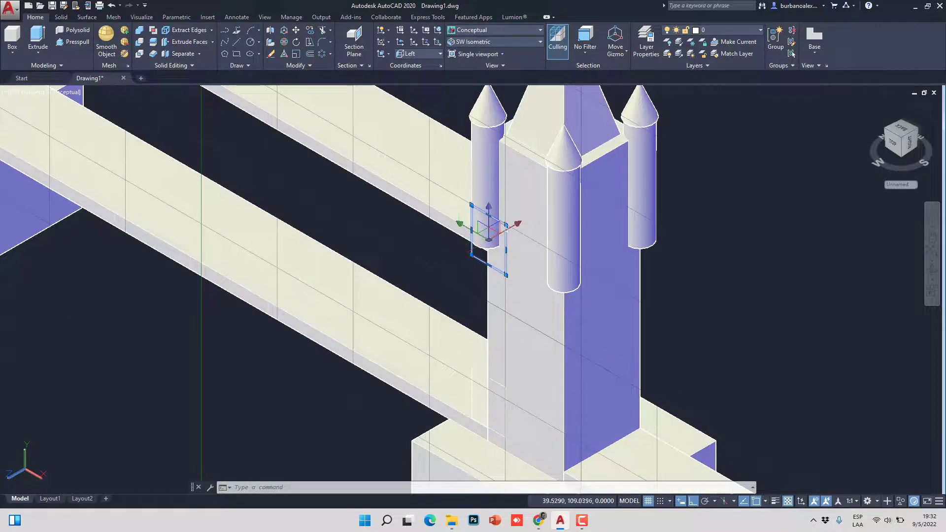
pyautogui.click(502, 382)
pyautogui.scroll(-3, 487, 276)
pyautogui.press('Escape')
pyautogui.press('Escape')
pyautogui.press('Escape')
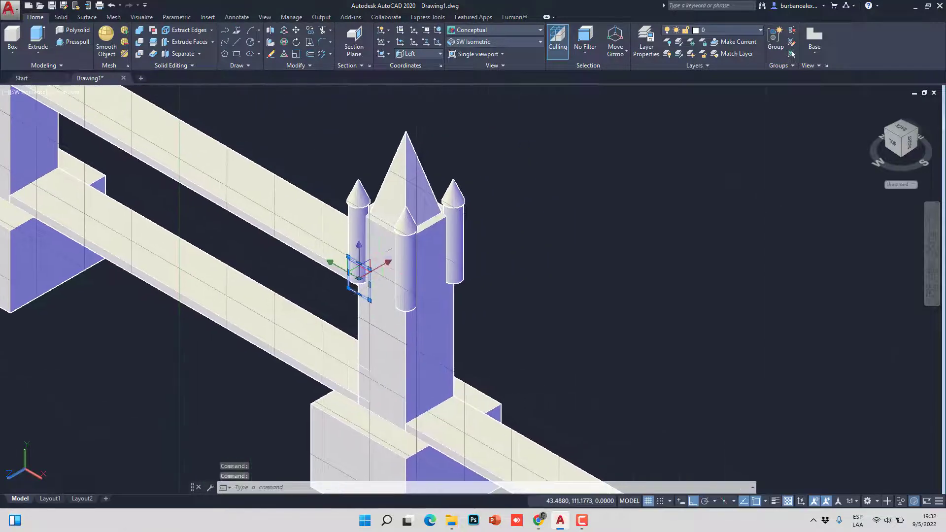
pyautogui.scroll(4, 388, 224)
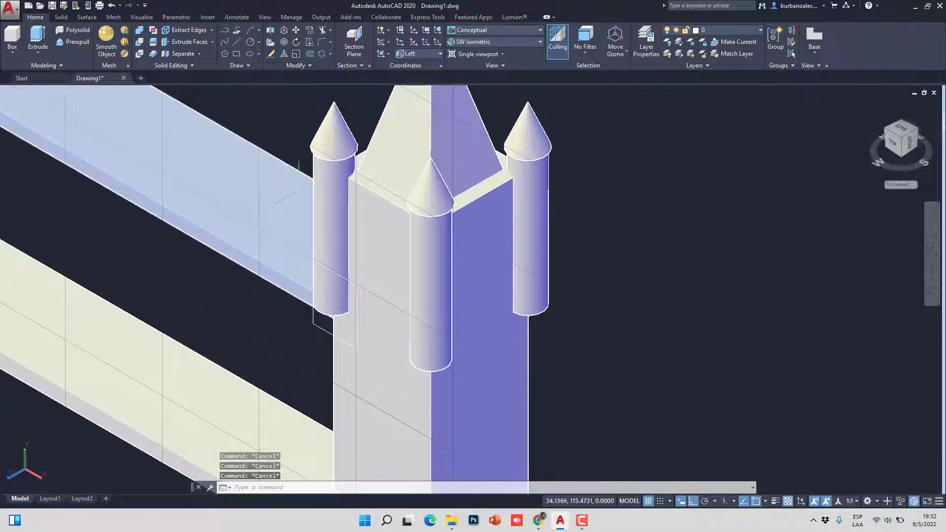
pyautogui.click(296, 30)
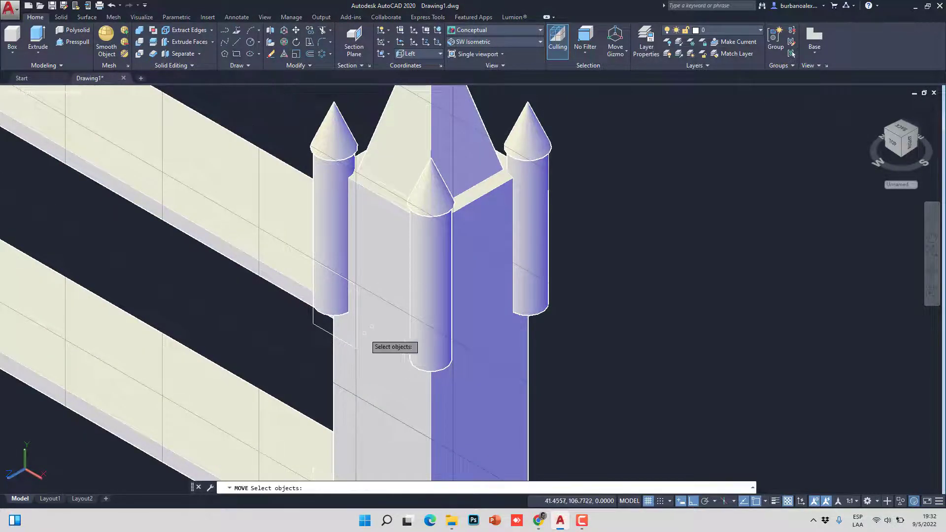
pyautogui.click(347, 314)
pyautogui.press('Return')
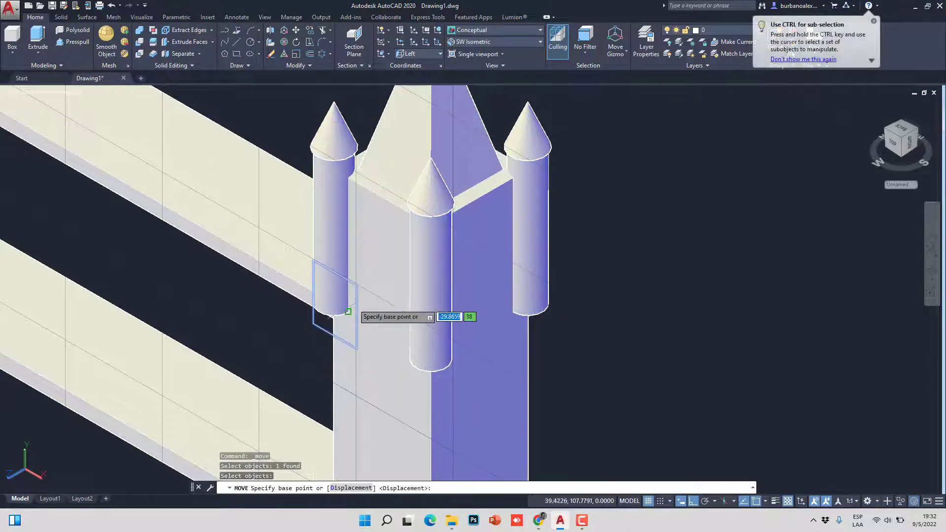
pyautogui.click(359, 283)
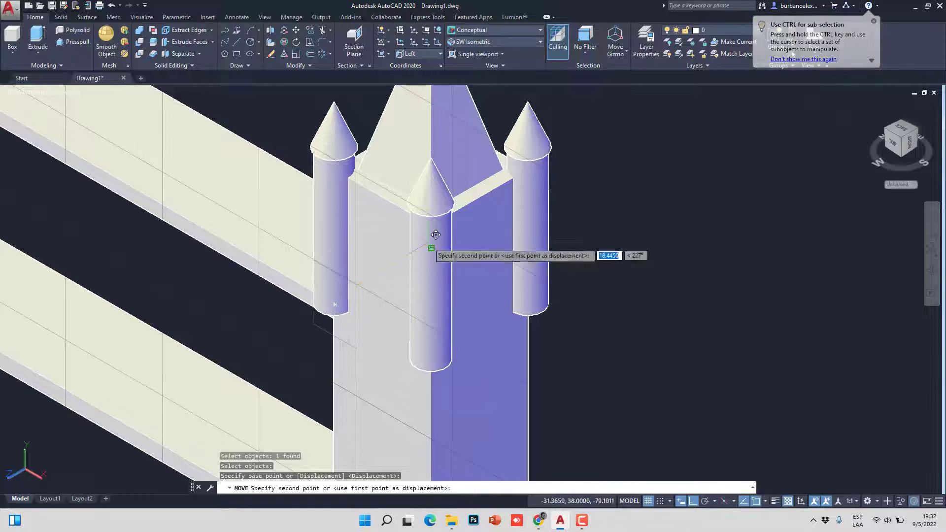
pyautogui.press('Escape')
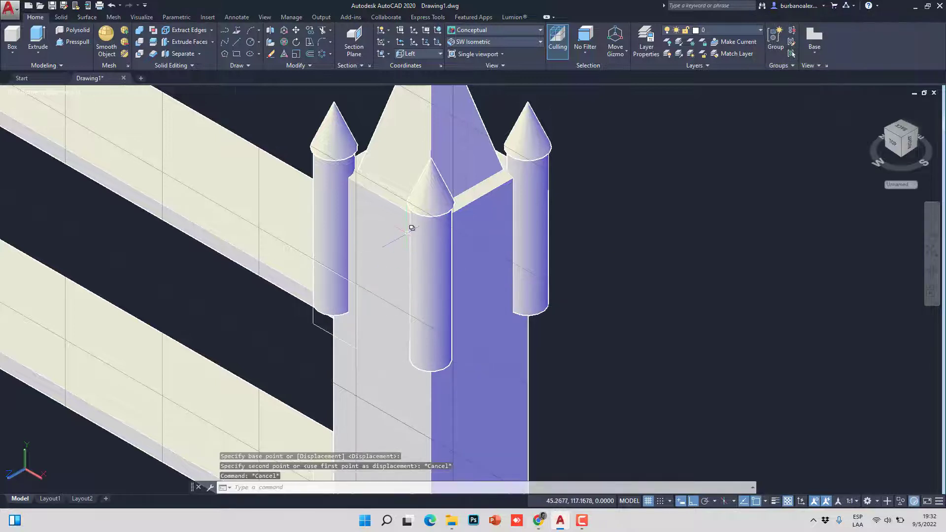
# Step: Switch to the Top view and display the model in the 2D Wireframe visual style
pyautogui.scroll(-5, 412, 227)
pyautogui.moveTo(202, 207); pyautogui.dragTo(306, 254, button='middle')
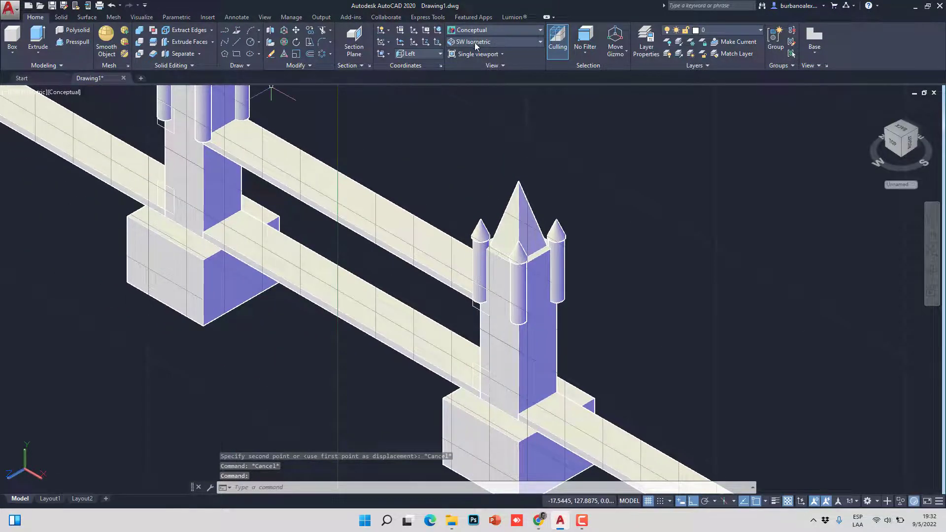
pyautogui.click(490, 43)
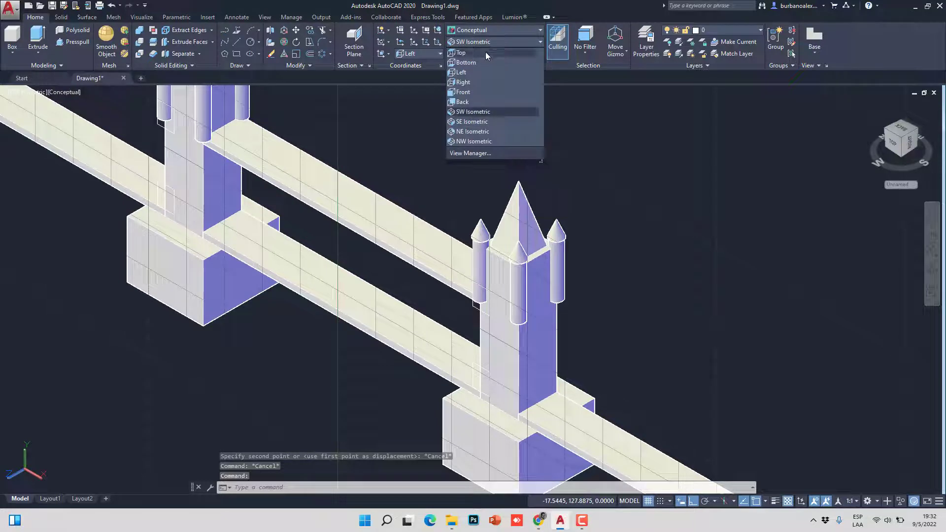
pyautogui.click(502, 322)
pyautogui.scroll(2, 502, 323)
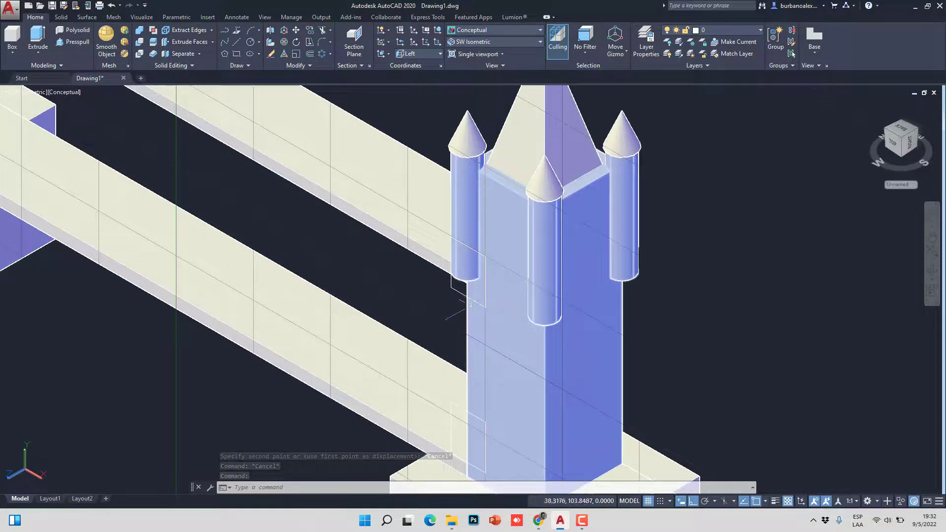
pyautogui.scroll(-3, 460, 123)
pyautogui.click(493, 44)
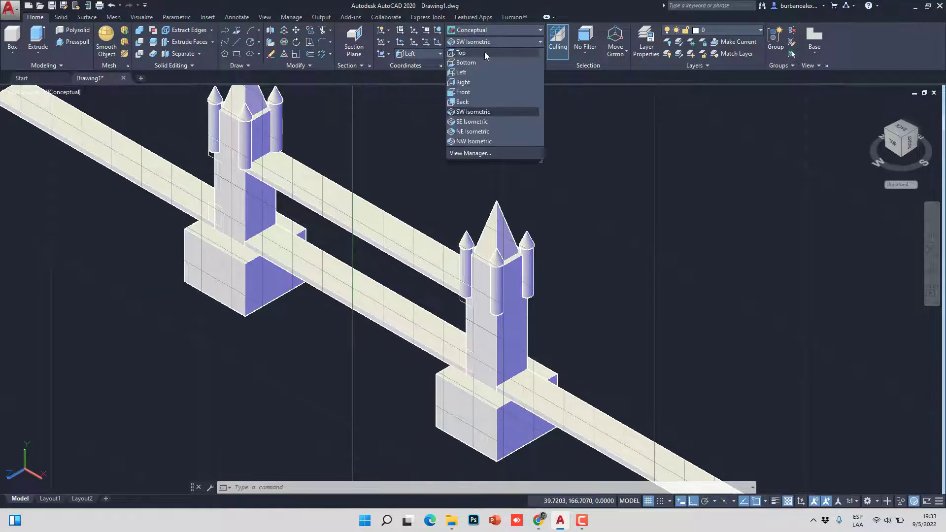
pyautogui.click(483, 52)
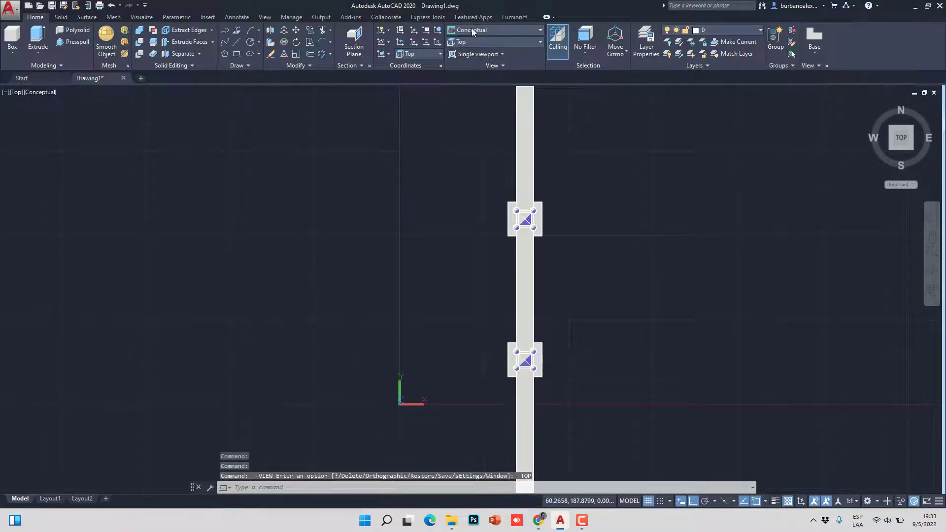
pyautogui.click(472, 31)
pyautogui.click(460, 47)
pyautogui.scroll(6, 517, 217)
pyautogui.click(434, 165)
pyautogui.press('Escape')
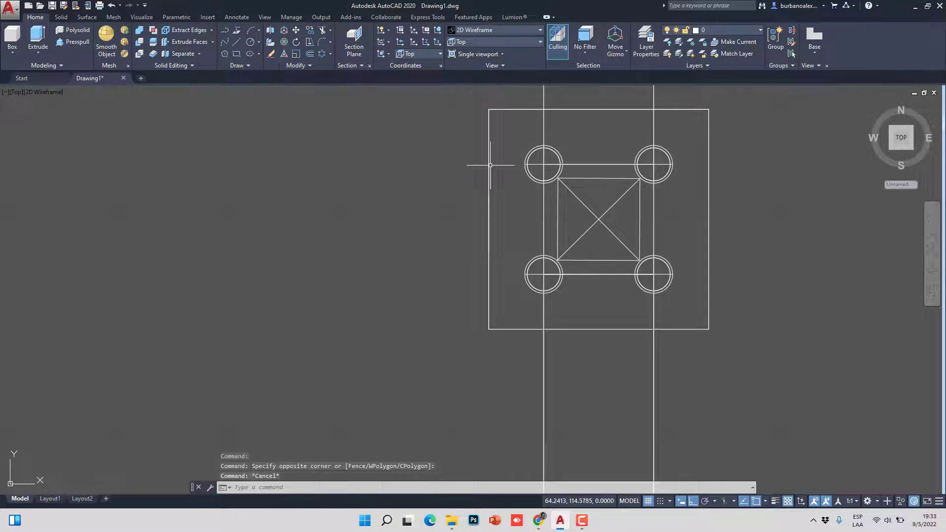
pyautogui.click(489, 161)
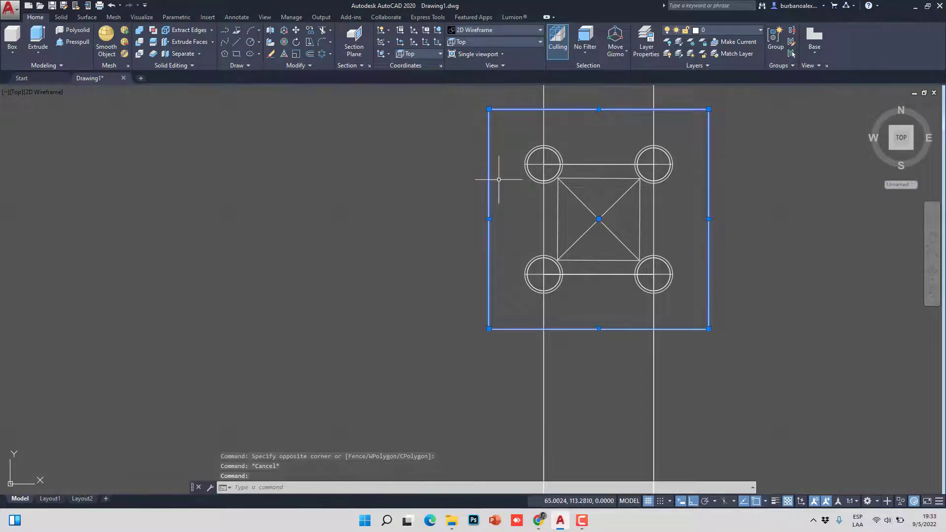
pyautogui.press('Escape')
pyautogui.click(463, 166)
pyautogui.click(513, 318)
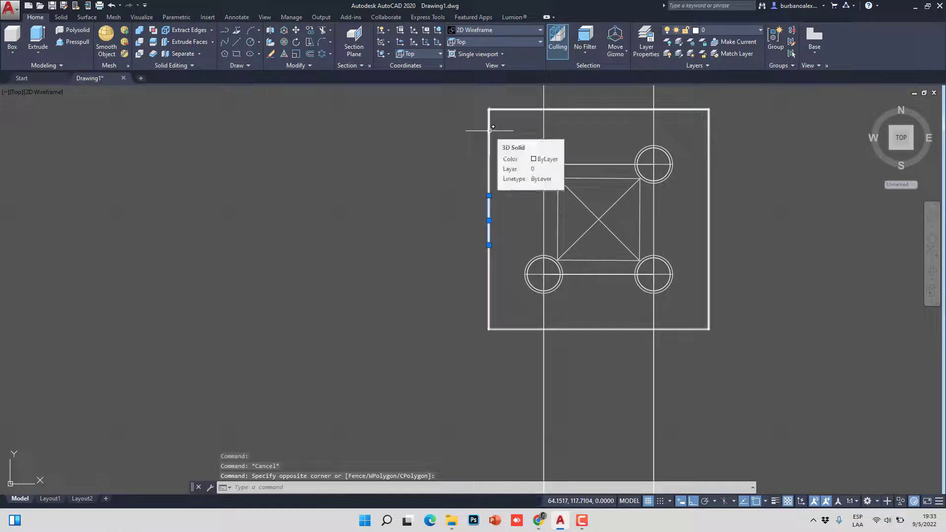
pyautogui.scroll(-5, 491, 127)
pyautogui.click(434, 270)
pyautogui.click(451, 316)
pyautogui.scroll(6, 470, 310)
pyautogui.press('Escape')
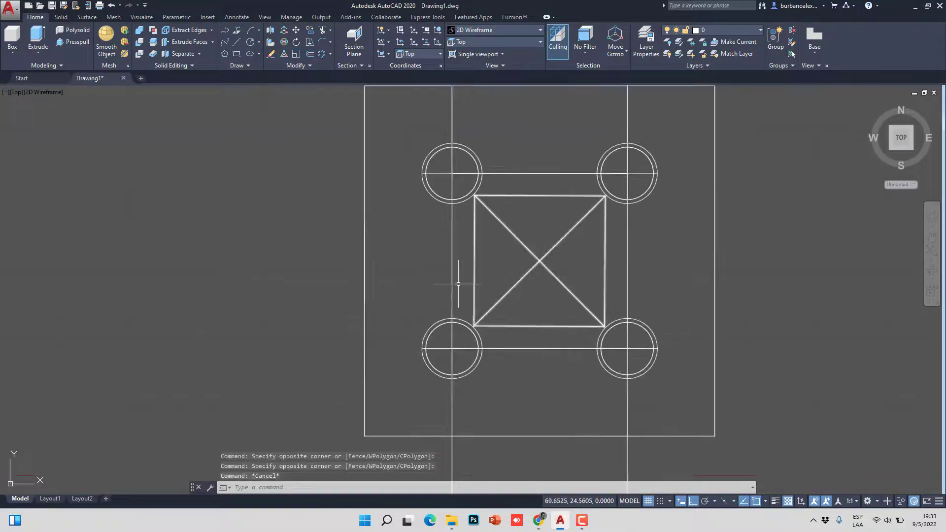
pyautogui.click(452, 277)
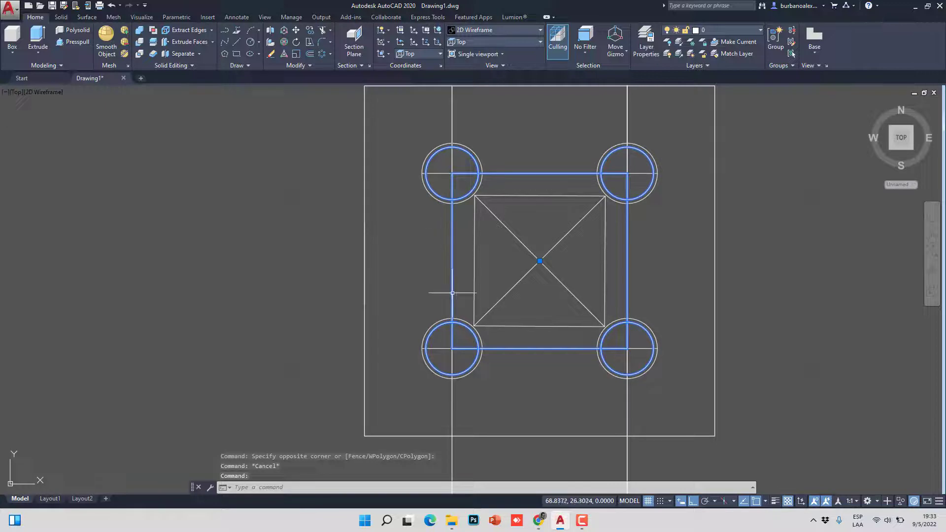
pyautogui.moveTo(313, 163)
pyautogui.mouseDown()
pyautogui.moveTo(390, 321)
pyautogui.moveTo(349, 317)
pyautogui.mouseUp()
pyautogui.press('Escape')
pyautogui.click(327, 125)
pyautogui.click(397, 381)
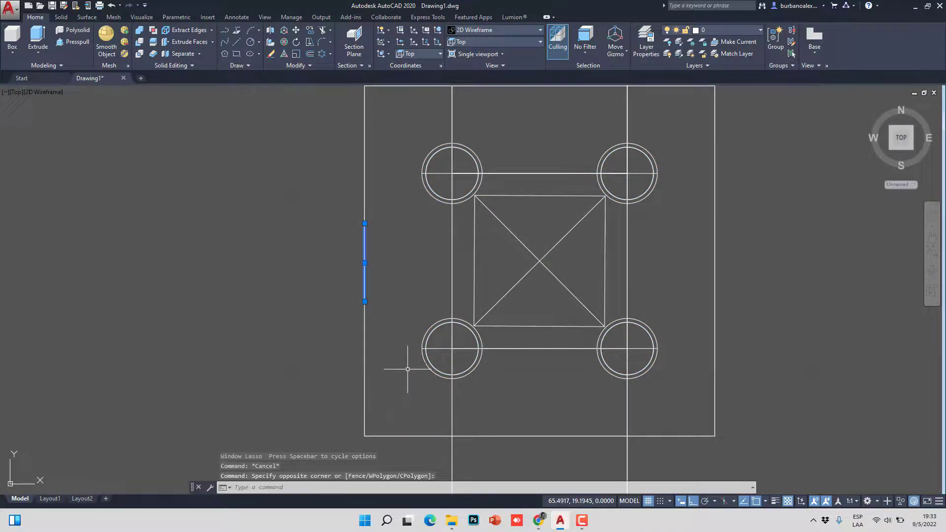
pyautogui.scroll(-8, 407, 217)
pyautogui.scroll(6, 404, 191)
pyautogui.click(376, 142)
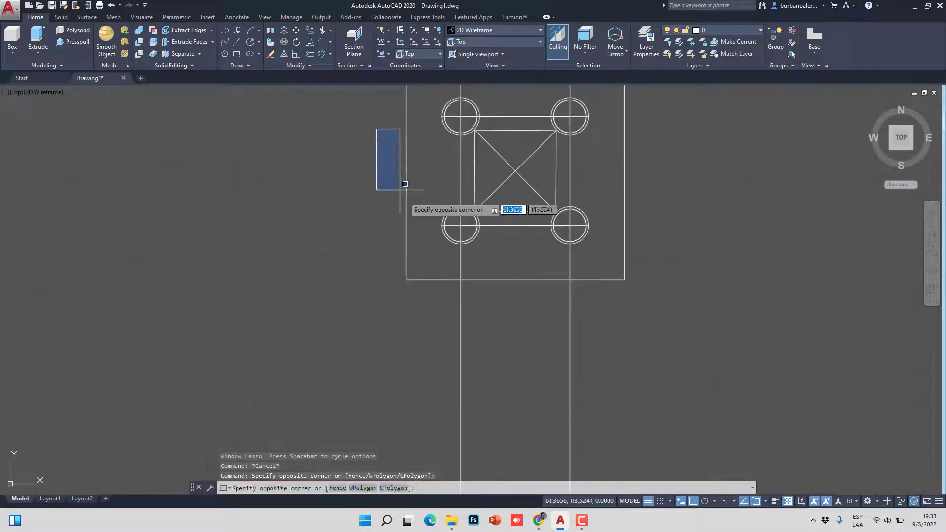
pyautogui.click(422, 238)
pyautogui.scroll(2, 422, 209)
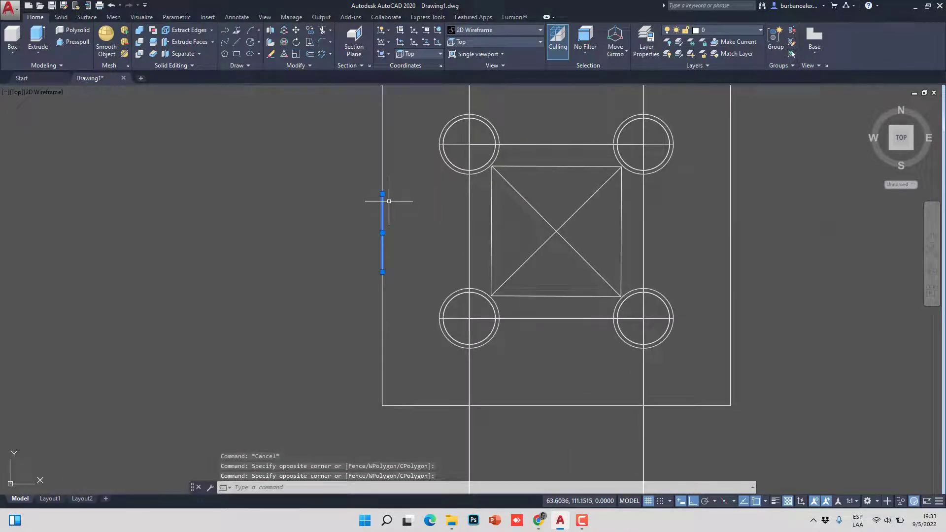
pyautogui.press('Escape')
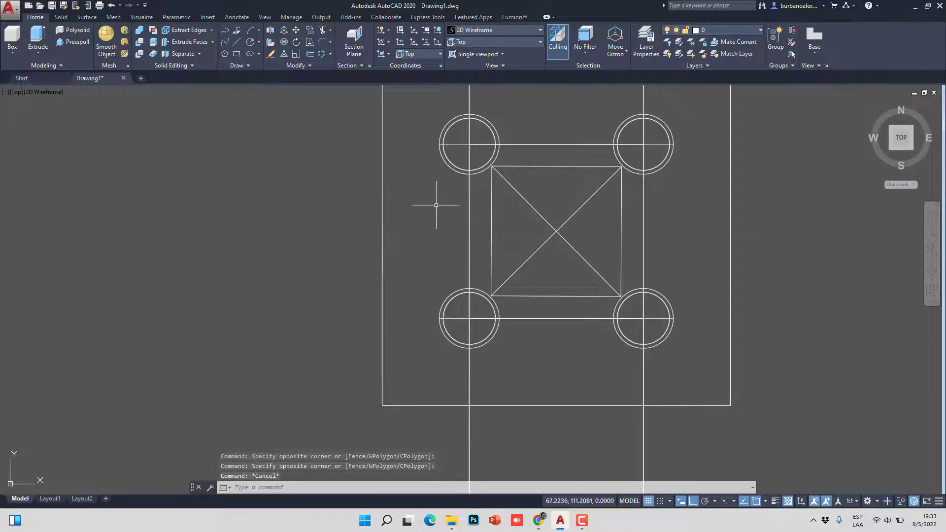
# Step: Measure the distance from the window outline's midpoint to the adjacent side of the tower shaft
pyautogui.write('di')
pyautogui.press('Return')
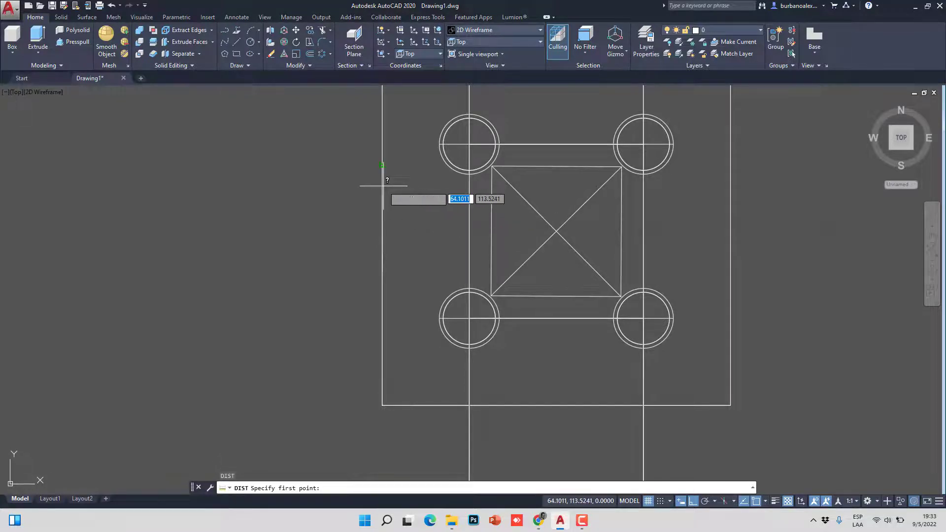
pyautogui.click(383, 233)
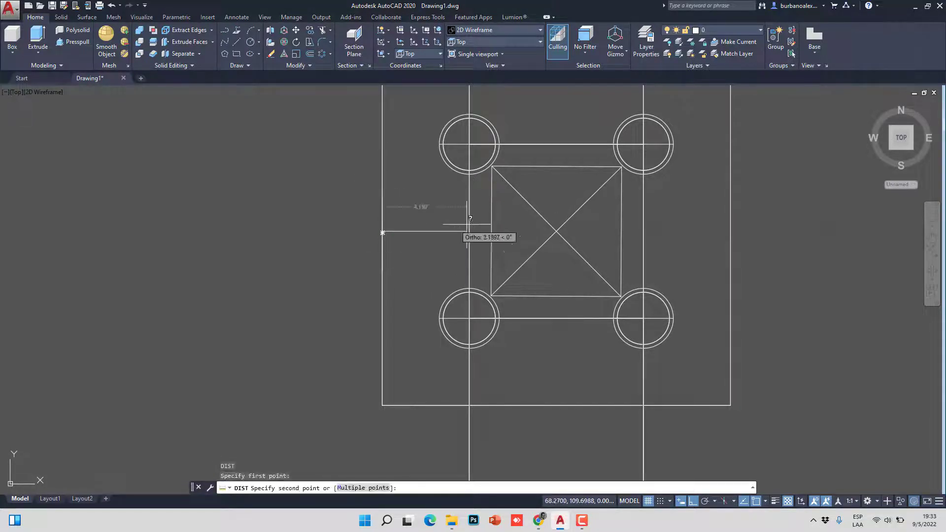
pyautogui.scroll(4, 468, 232)
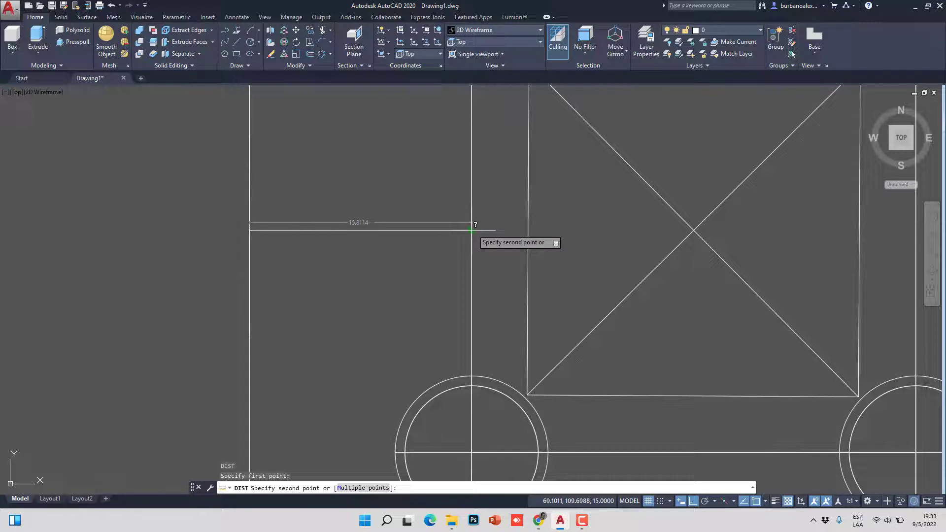
pyautogui.click(472, 231)
pyautogui.press('Escape')
# Step: Try to move the four window rectangles of both towers 15.8114 units horizontally toward the tower shafts
pyautogui.scroll(-6, 402, 217)
pyautogui.click(317, 165)
pyautogui.scroll(-4, 338, 197)
pyautogui.moveTo(338, 197); pyautogui.dragTo(339, 275, button='middle')
pyautogui.click(363, 323)
pyautogui.moveTo(374, 316); pyautogui.dragTo(377, 210, button='middle')
pyautogui.scroll(6, 379, 207)
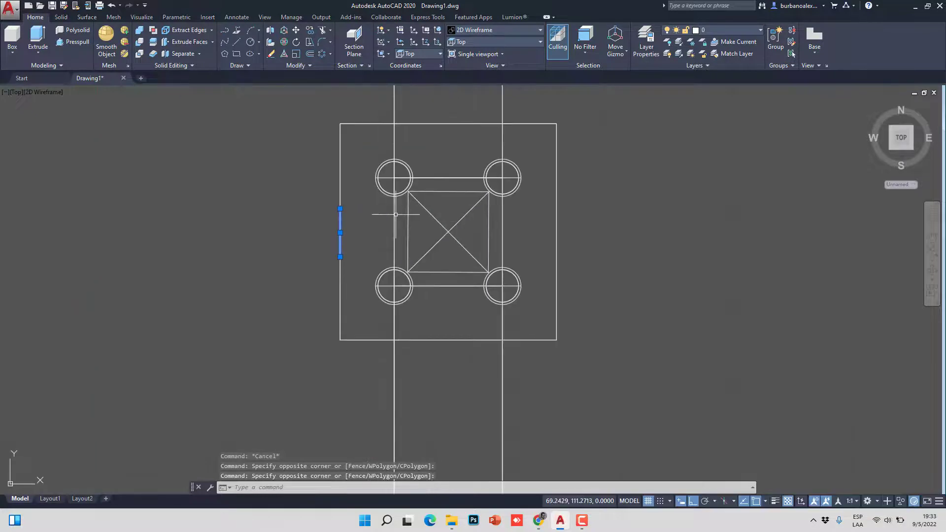
pyautogui.click(296, 30)
pyautogui.click(117, 301)
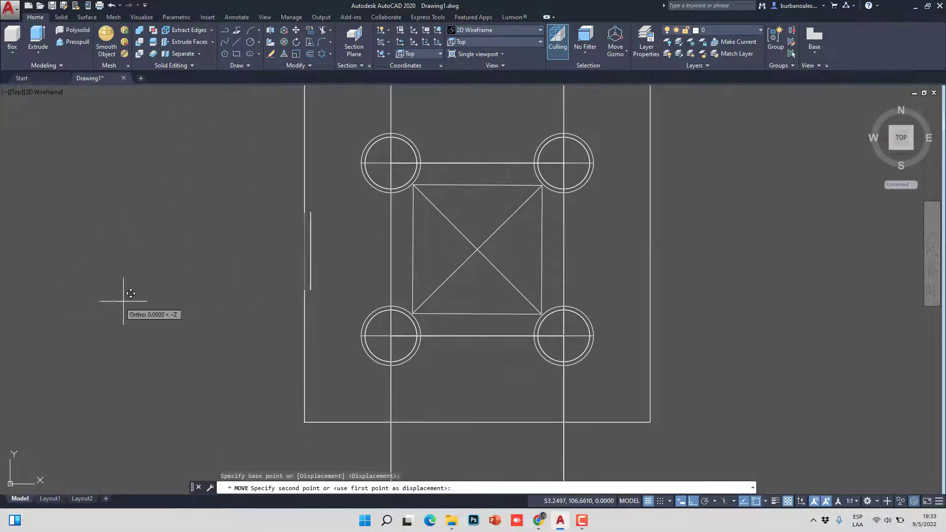
pyautogui.write('15.8114')
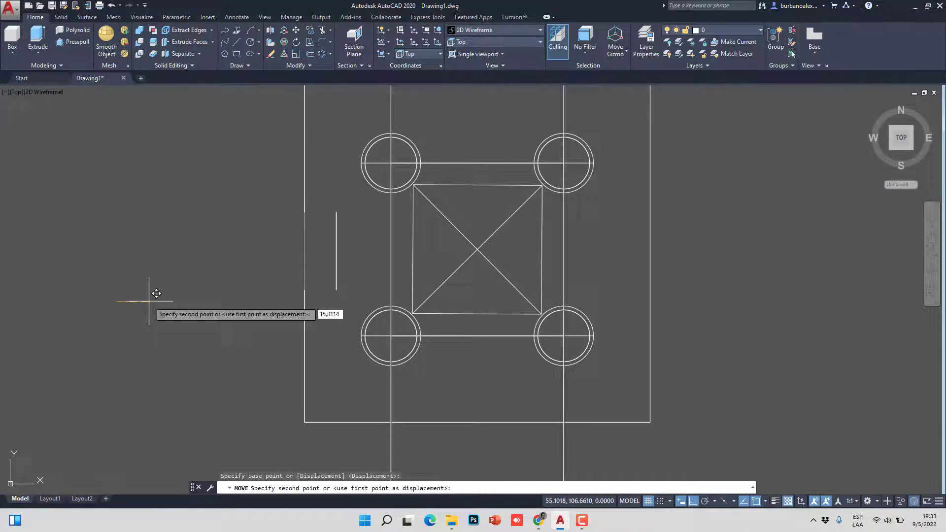
pyautogui.press('Return')
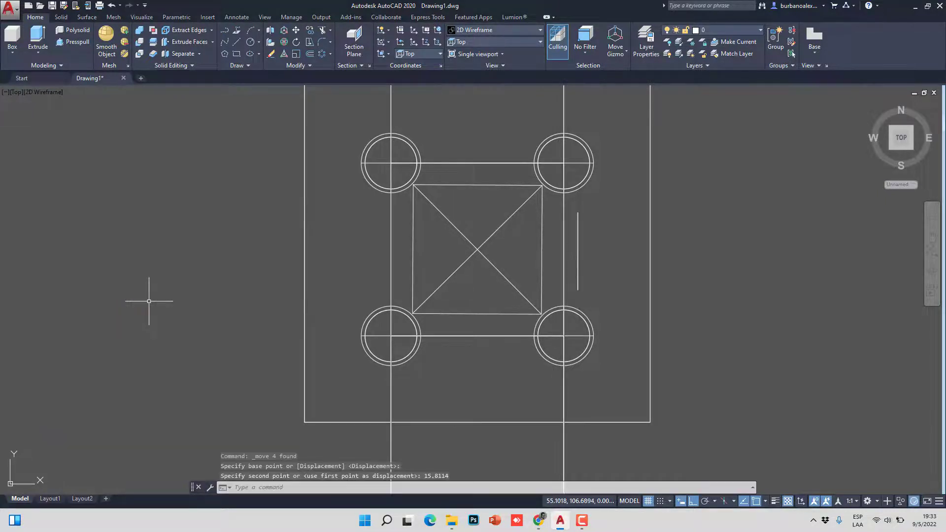
pyautogui.hotkey('ctrl', 'z')
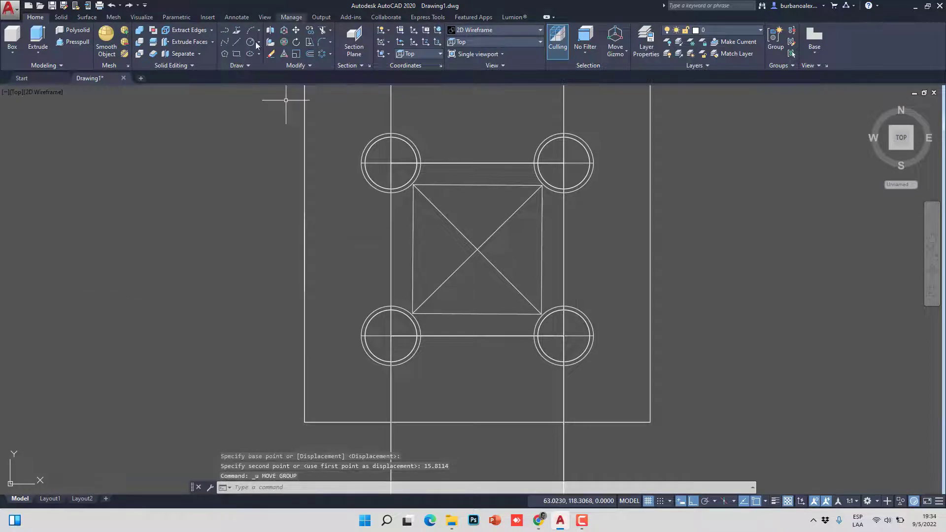
# Step: Measure the horizontal offset (Delta X) between the window outline's plane and the near shaft face, repeating the measurement to check it
pyautogui.write('di')
pyautogui.press('Return')
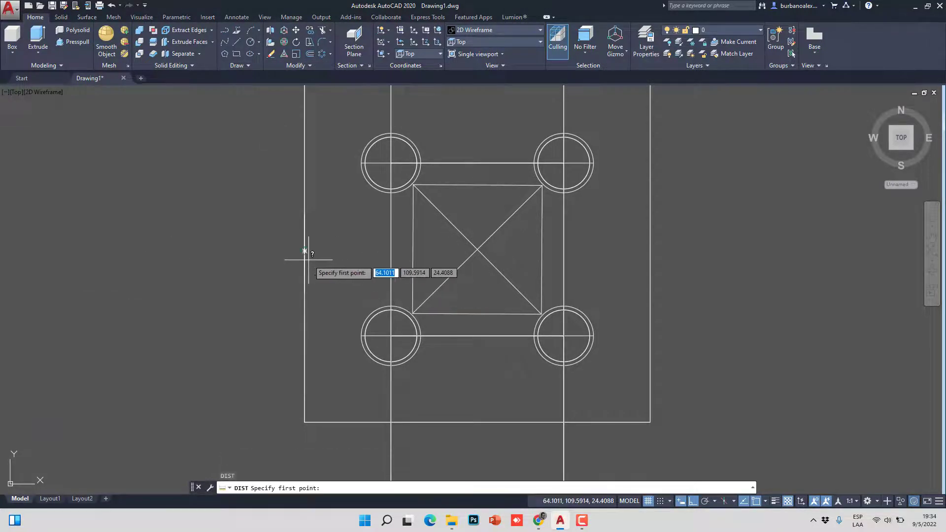
pyautogui.click(304, 251)
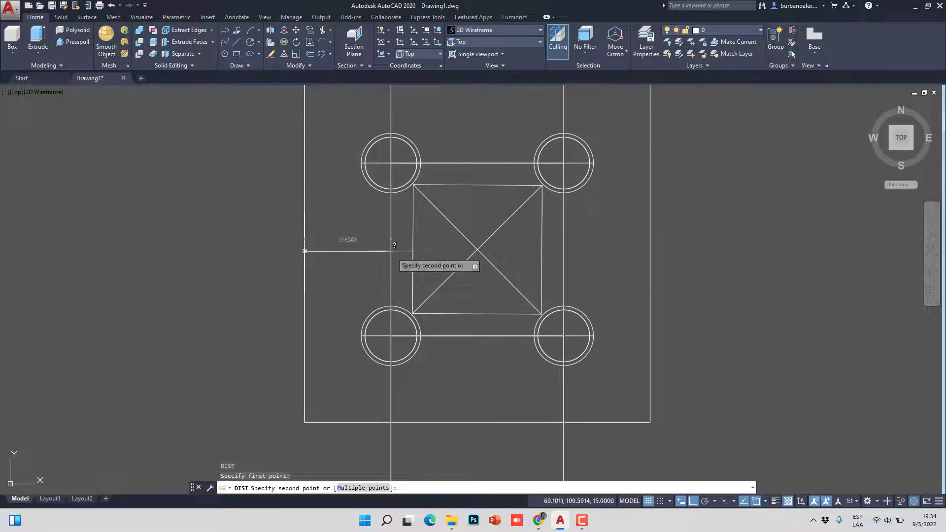
pyautogui.click(390, 251)
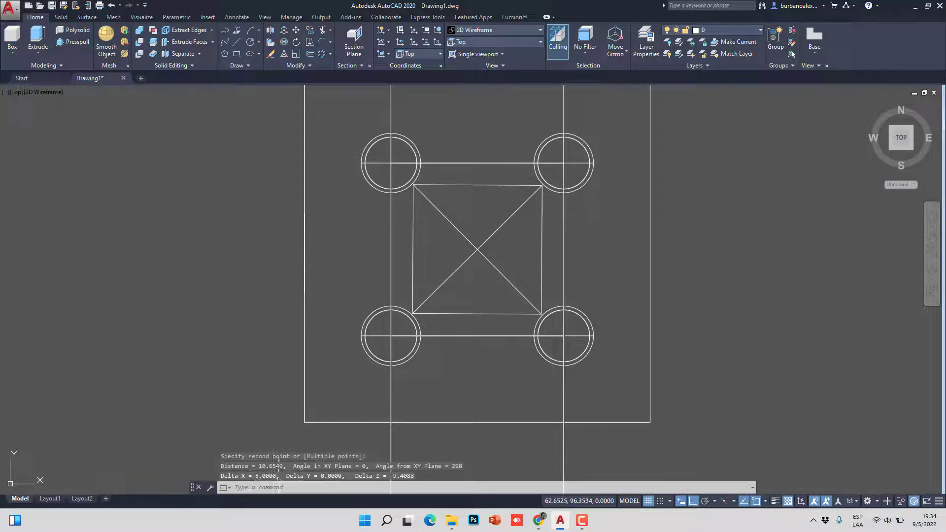
pyautogui.rightClick(328, 218)
pyautogui.click(340, 223)
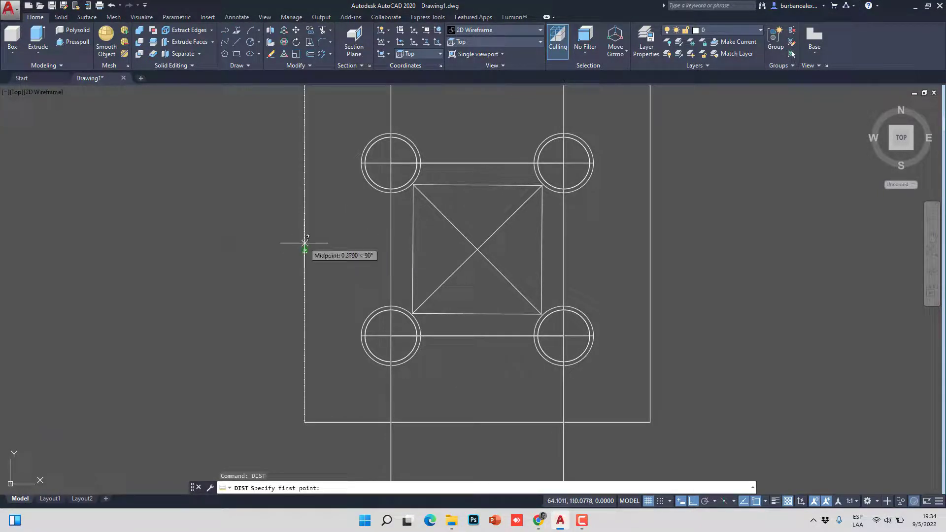
pyautogui.click(305, 251)
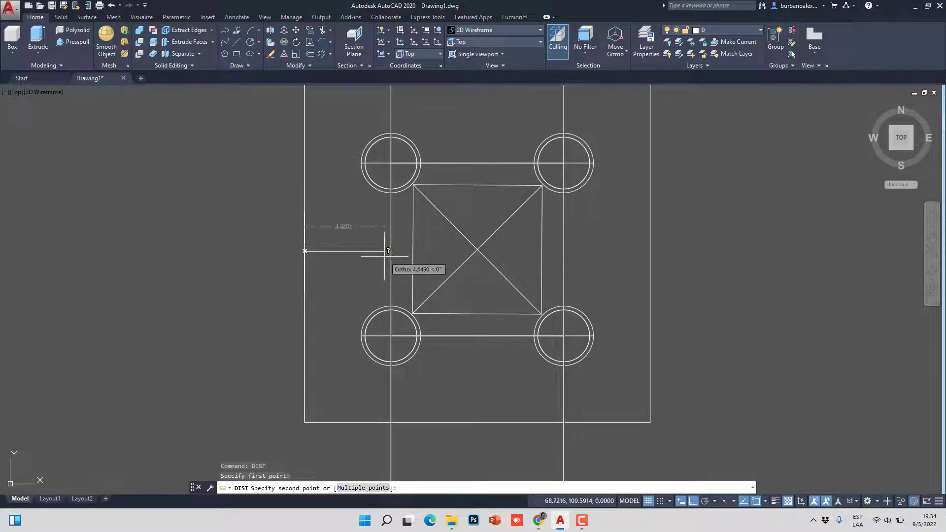
pyautogui.click(389, 251)
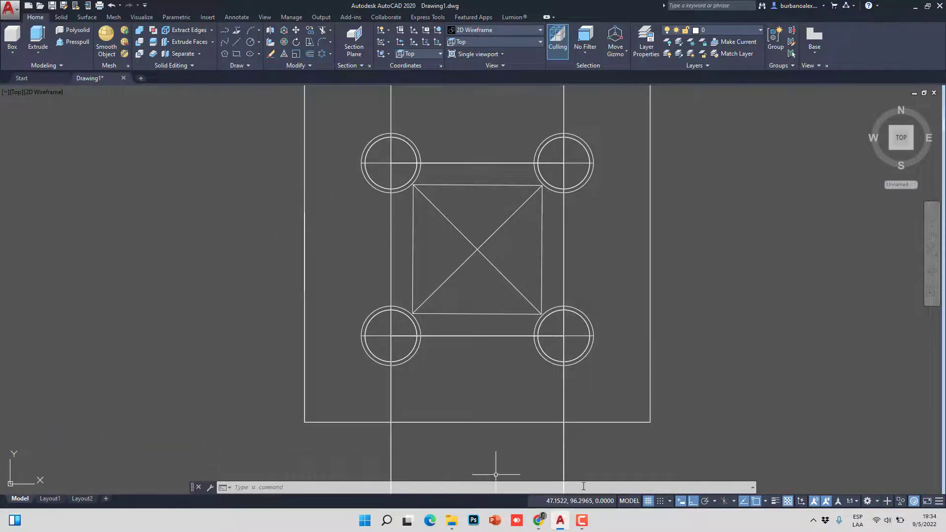
# Step: Look up the Delta X value of the last distance measurement in the command history
pyautogui.click(233, 487)
pyautogui.press('F2')
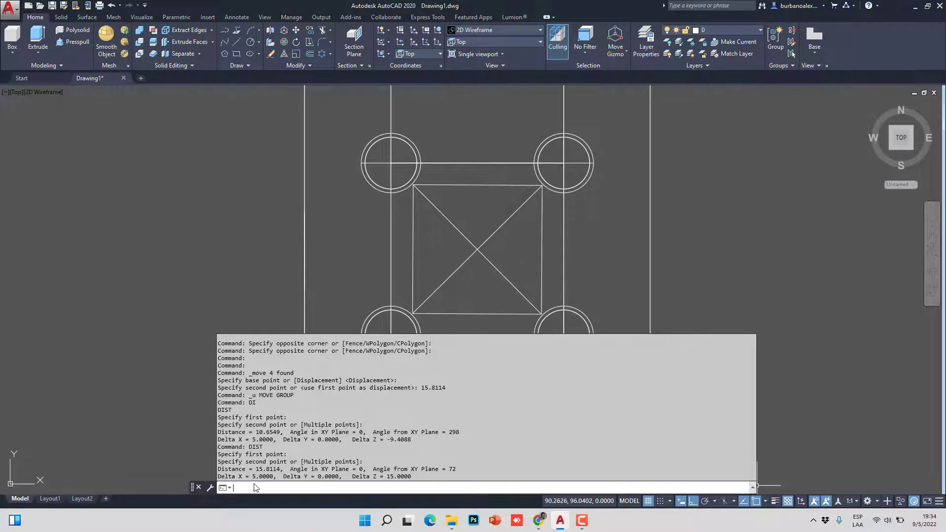
pyautogui.moveTo(253, 477); pyautogui.dragTo(275, 476)
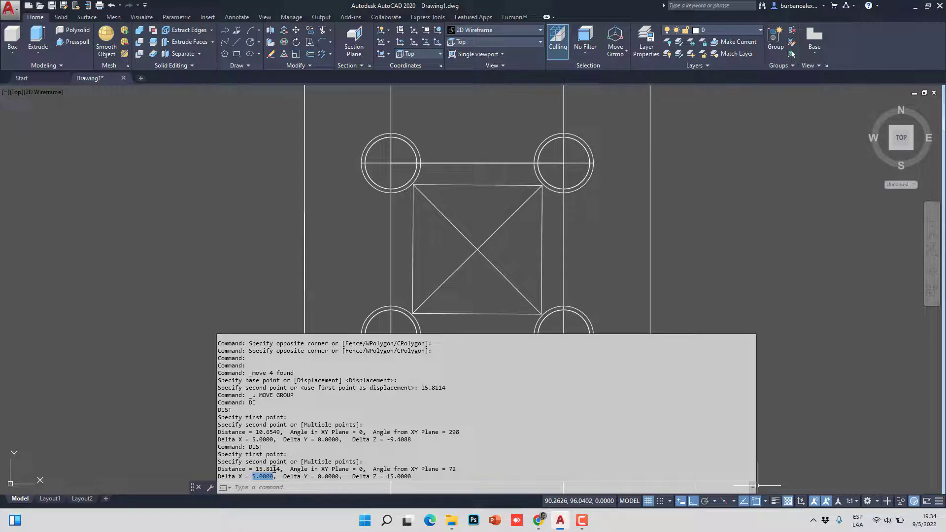
# Step: Move the four window rectangles of both towers 5 units horizontally toward the tower shafts
pyautogui.click(234, 177)
pyautogui.click(313, 299)
pyautogui.scroll(-5, 282, 220)
pyautogui.scroll(-3, 282, 221)
pyautogui.scroll(6, 293, 316)
pyautogui.click(285, 258)
pyautogui.click(333, 330)
pyautogui.scroll(-3, 351, 220)
pyautogui.scroll(6, 336, 344)
pyautogui.press('Return')
pyautogui.click(257, 279)
pyautogui.write('5')
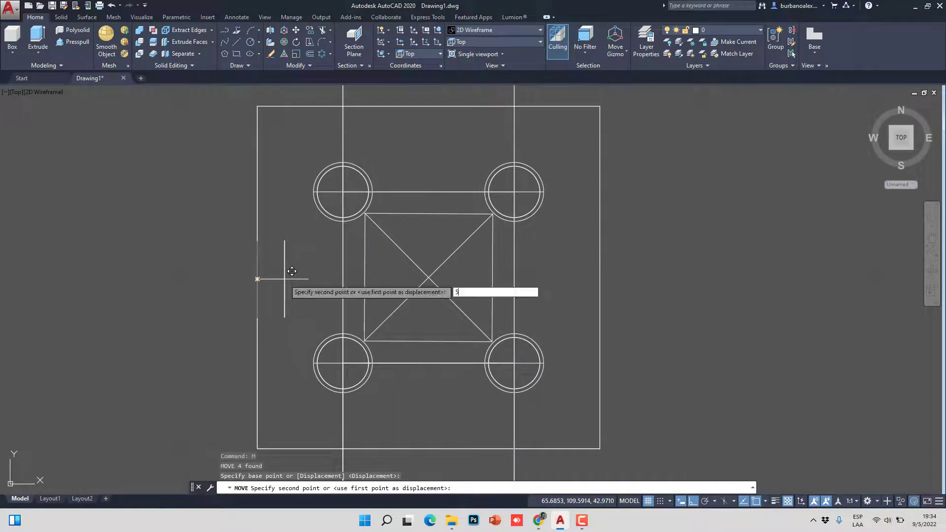
pyautogui.press('Return')
# Step: Check in the Top view that the window outlines of both towers align with the adjacent shaft faces
pyautogui.click(313, 333)
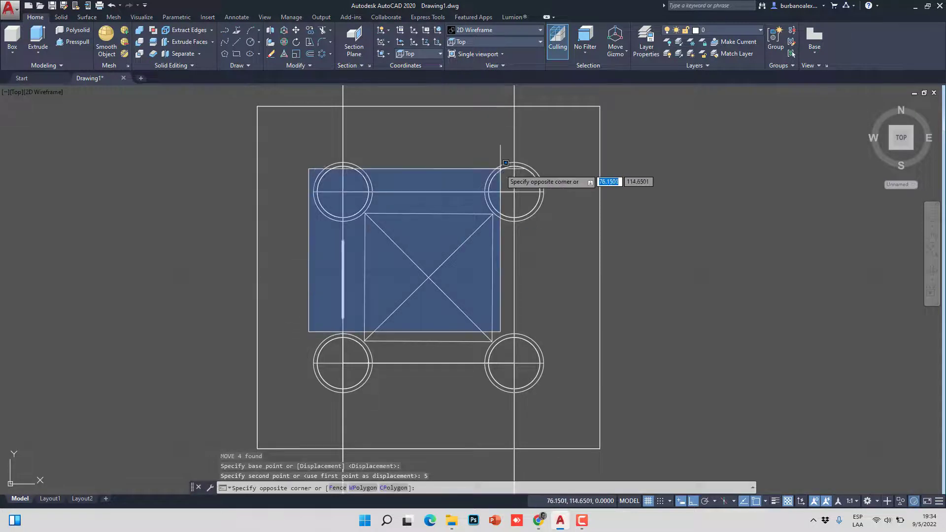
pyautogui.click(482, 212)
pyautogui.scroll(-4, 528, 264)
pyautogui.moveTo(464, 334); pyautogui.dragTo(369, 390, button='middle')
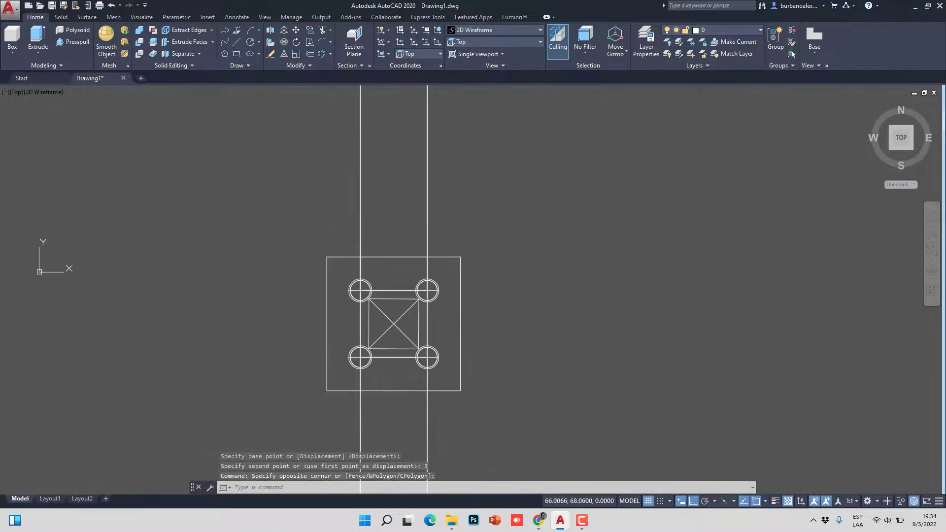
pyautogui.scroll(2, 370, 309)
pyautogui.click(326, 295)
pyautogui.click(394, 384)
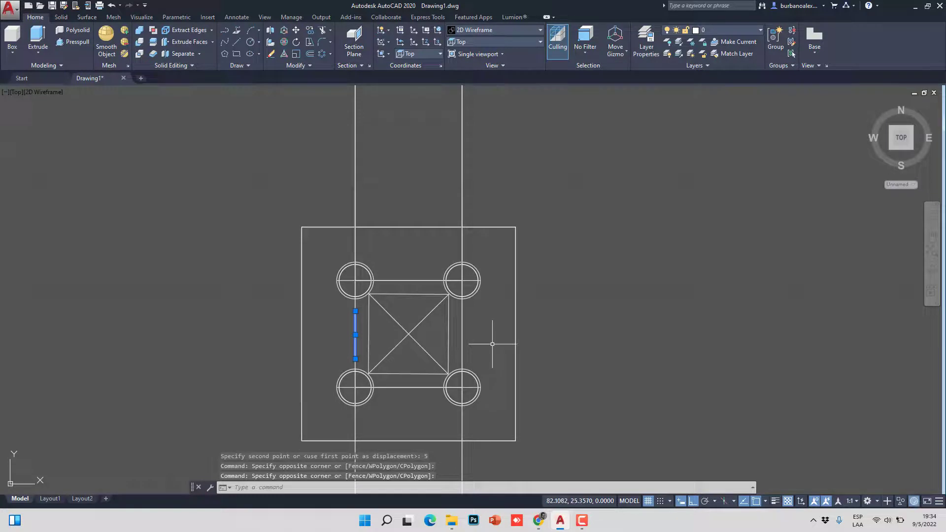
pyautogui.scroll(-5, 398, 310)
pyautogui.scroll(6, 394, 264)
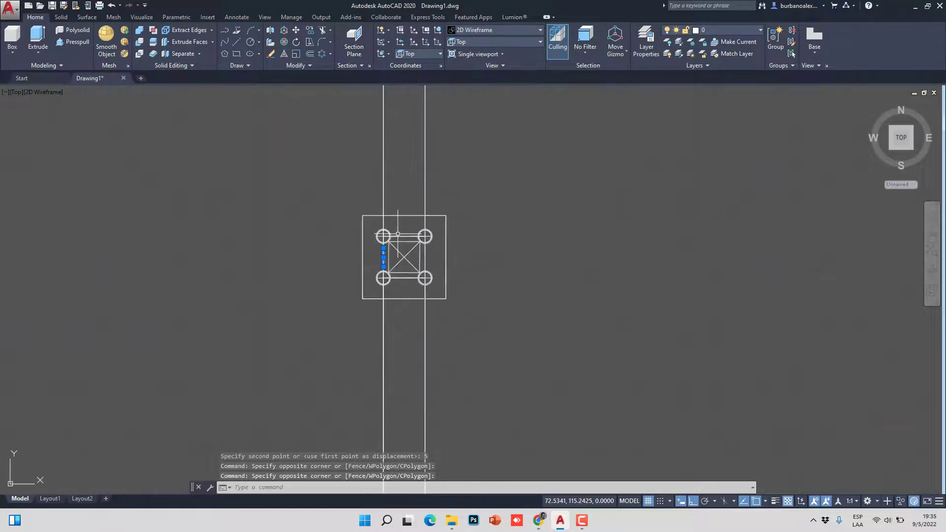
pyautogui.scroll(-6, 347, 219)
pyautogui.moveTo(363, 288); pyautogui.dragTo(352, 239, button='middle')
pyautogui.press('Escape')
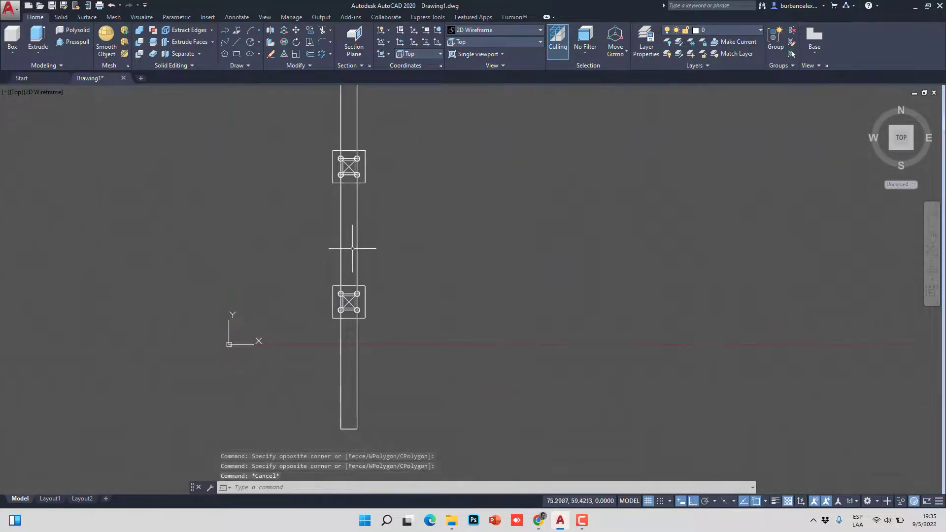
pyautogui.press('Escape')
# Step: Orbit from the Top view to an angled 3D view showing the whole bridge and the window outlines
pyautogui.click(931, 271)
pyautogui.moveTo(359, 284); pyautogui.dragTo(427, 205)
pyautogui.moveTo(300, 300); pyautogui.dragTo(359, 334)
pyautogui.scroll(2, 409, 306)
pyautogui.rightClick(348, 269)
pyautogui.click(362, 271)
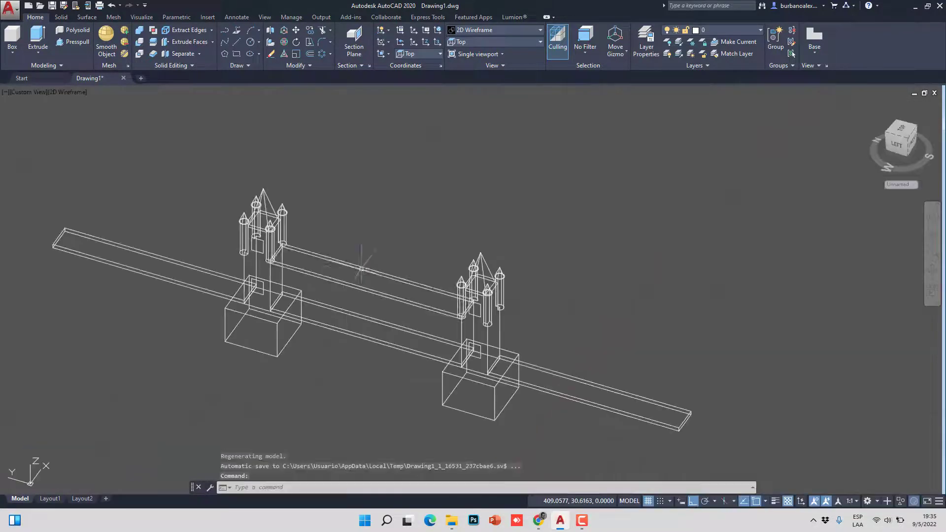
pyautogui.click(430, 298)
pyautogui.press('Escape')
pyautogui.press('Escape')
pyautogui.click(372, 279)
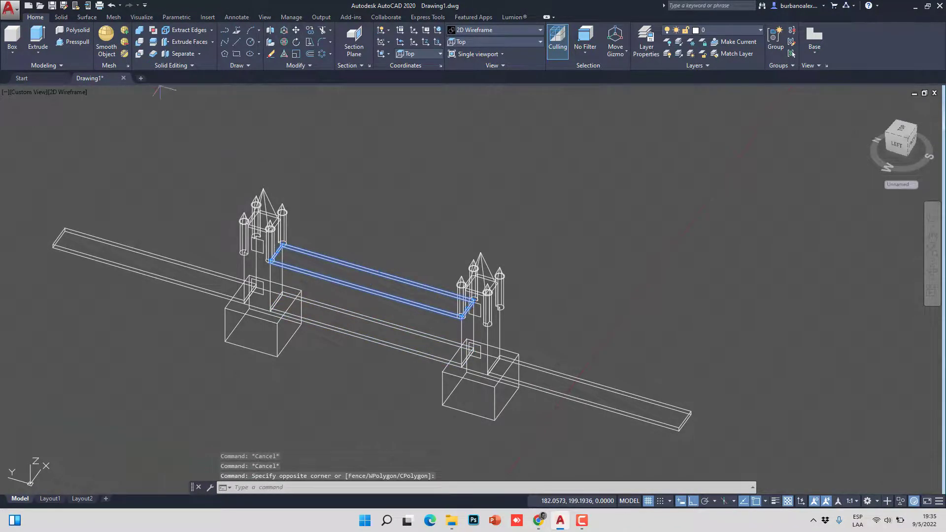
pyautogui.write('m')
pyautogui.press('space')
pyautogui.click(375, 276)
pyautogui.press('Escape')
pyautogui.press('Escape')
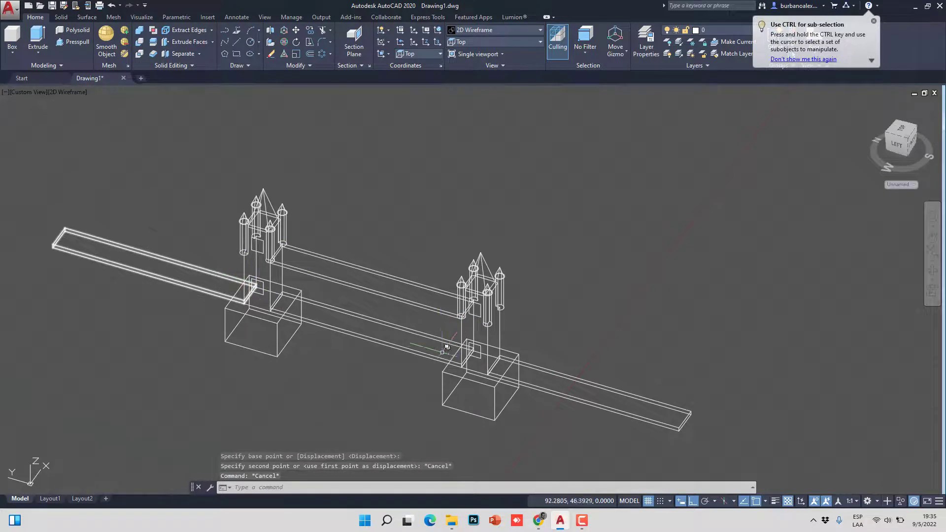
pyautogui.scroll(3, 455, 346)
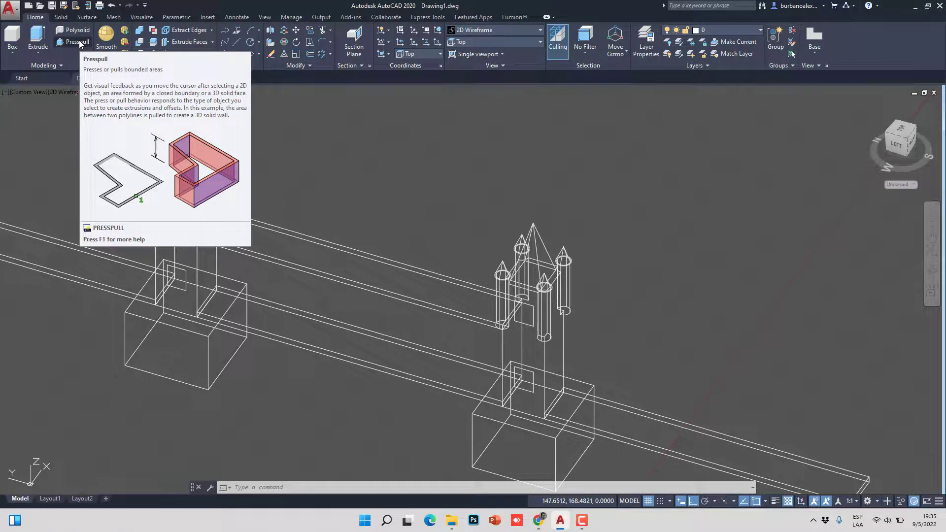
pyautogui.click(177, 212)
pyautogui.click(163, 252)
pyautogui.click(211, 301)
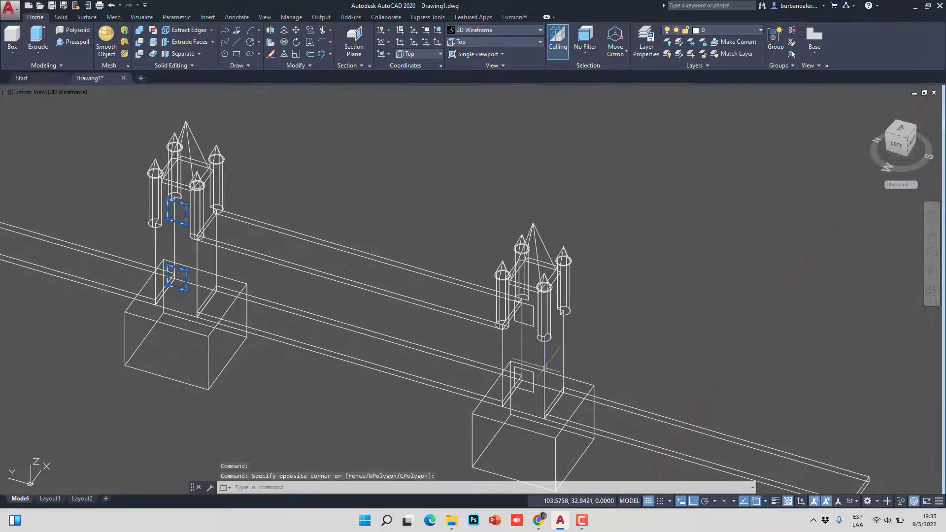
pyautogui.click(517, 380)
pyautogui.click(528, 324)
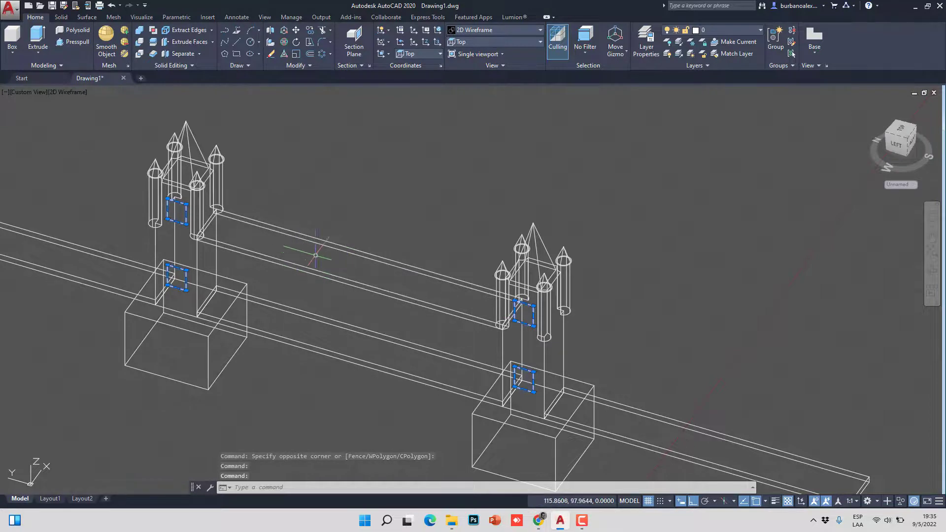
pyautogui.press('Escape')
pyautogui.press('Escape')
pyautogui.press('Escape')
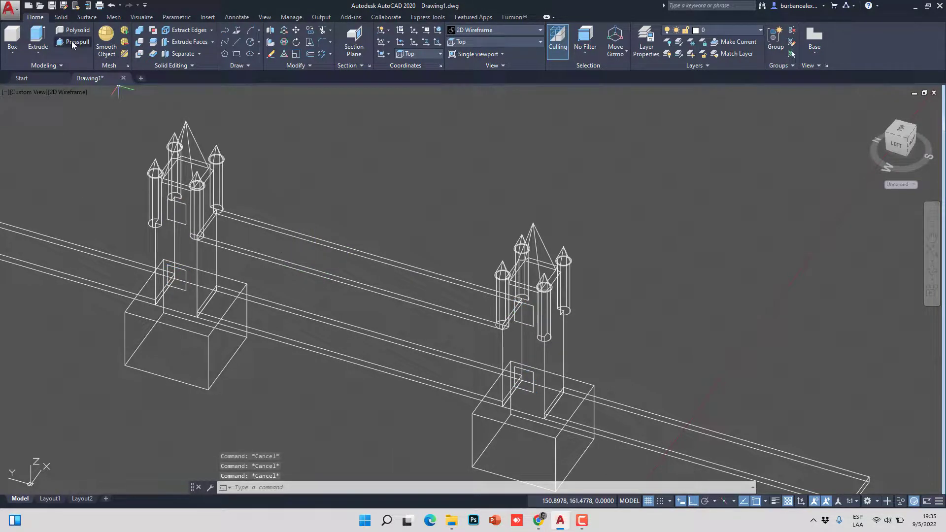
# Step: Presspull the upper and lower window outlines of the nearer tower back through its shaft
pyautogui.click(73, 43)
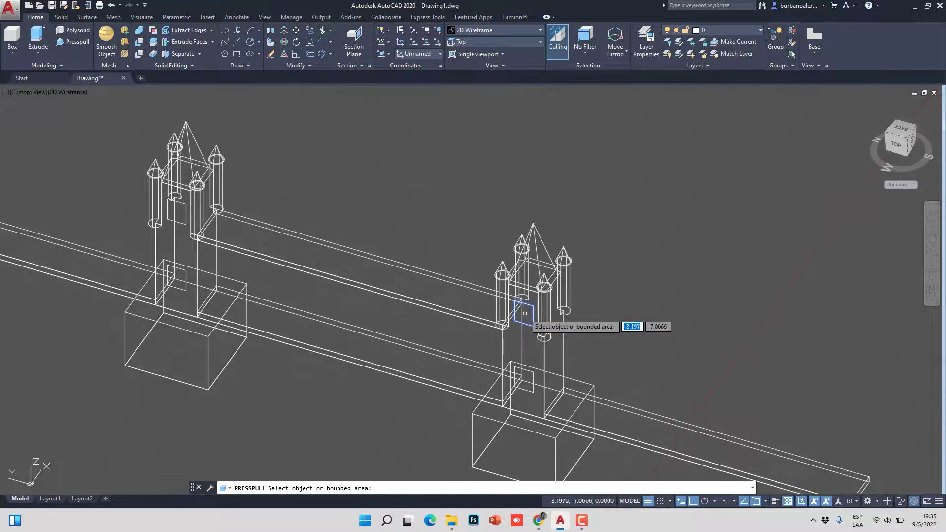
pyautogui.scroll(5, 526, 314)
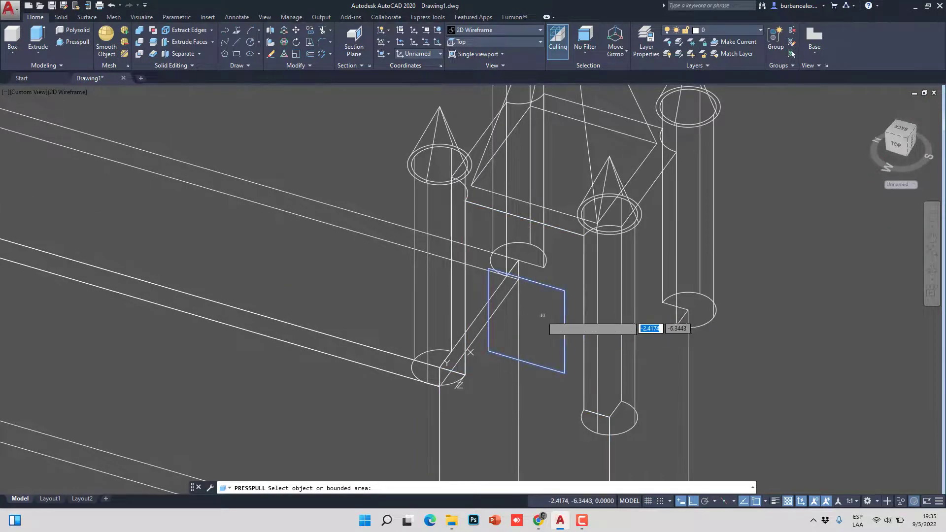
pyautogui.scroll(-5, 512, 313)
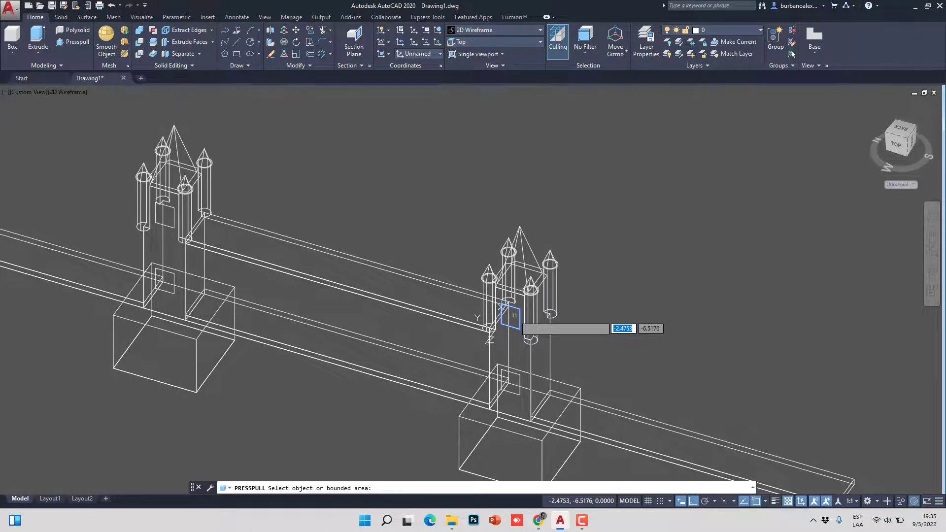
pyautogui.click(513, 316)
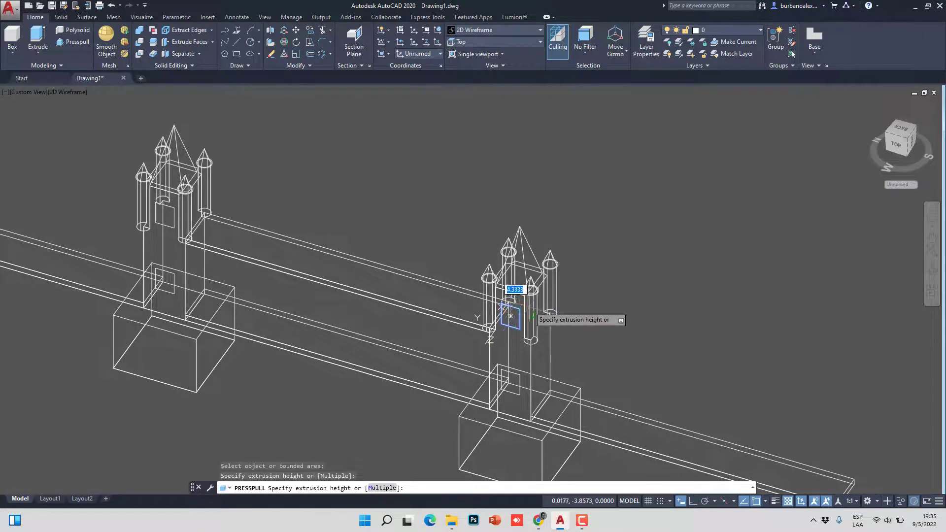
pyautogui.click(648, 202)
pyautogui.scroll(5, 515, 320)
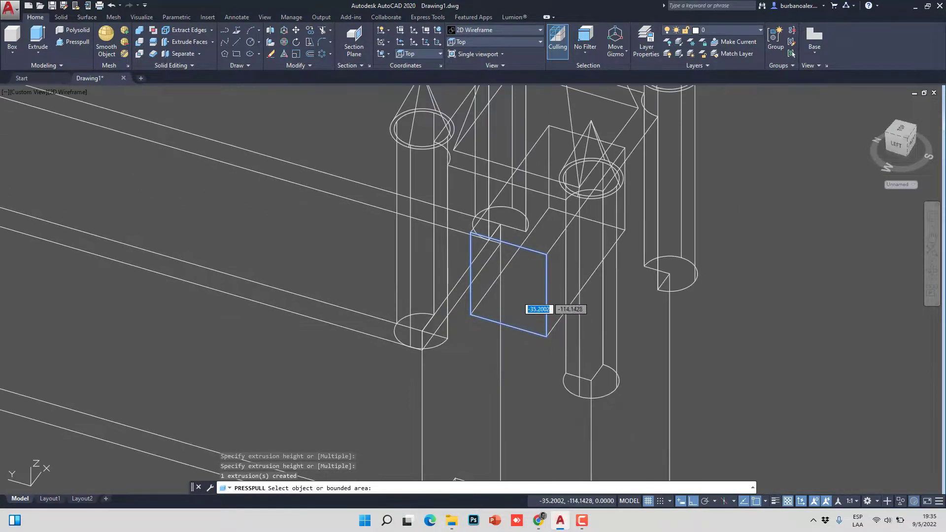
pyautogui.scroll(-5, 517, 303)
pyautogui.scroll(4, 532, 308)
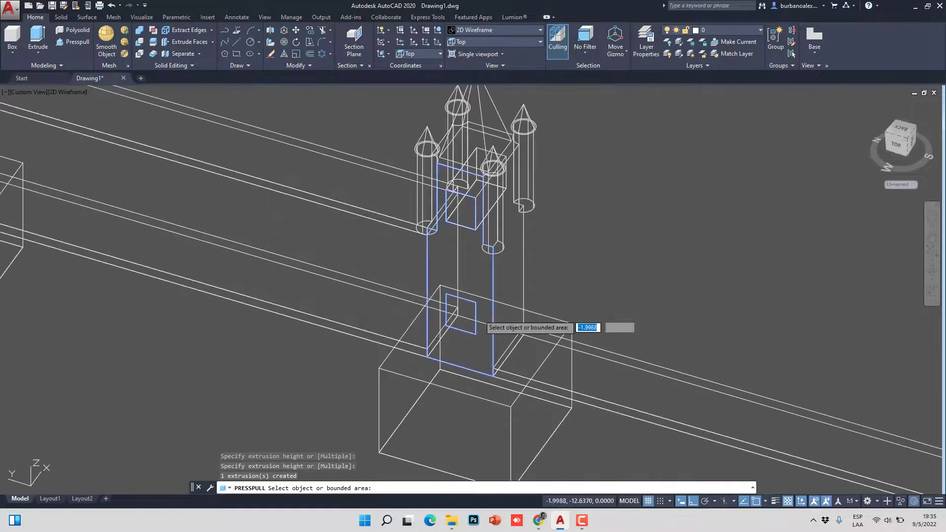
pyautogui.click(466, 320)
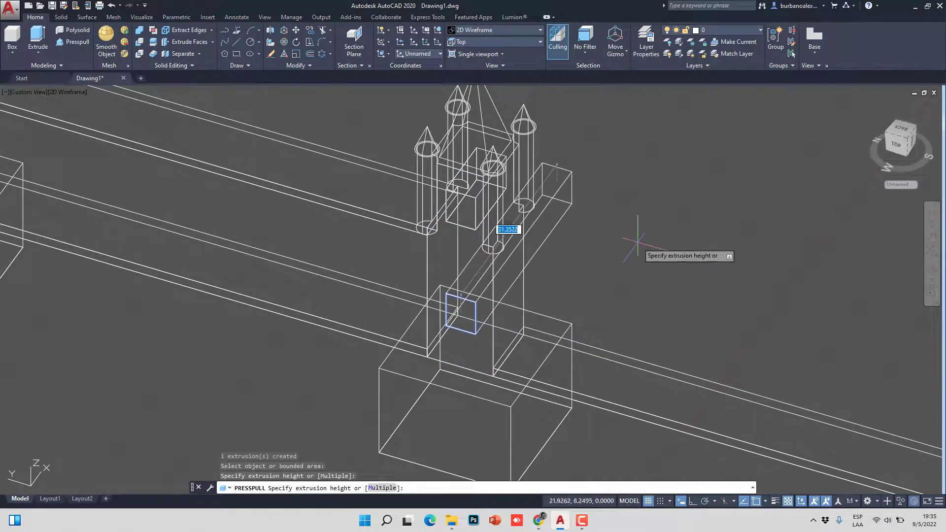
pyautogui.click(638, 251)
# Step: Presspull the upper and lower window outlines of the farther tower back through its shaft
pyautogui.scroll(-6, 475, 299)
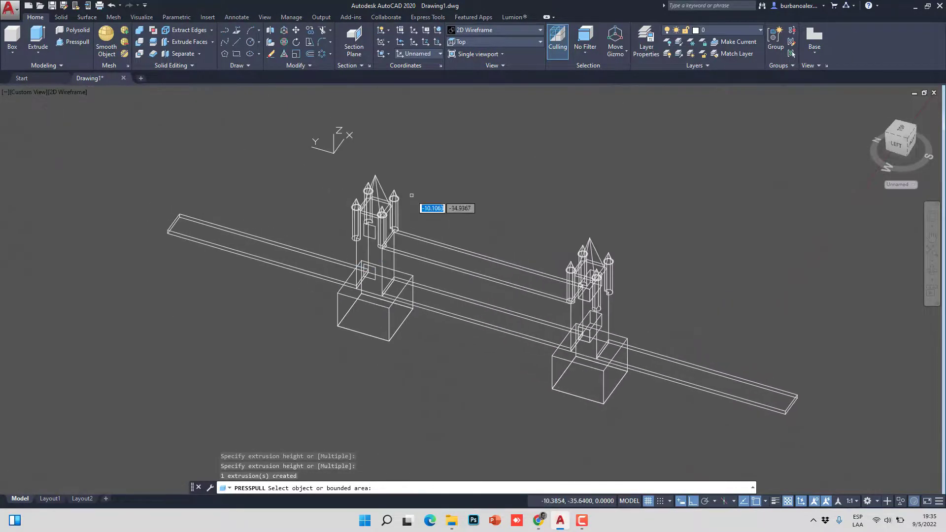
pyautogui.scroll(6, 413, 197)
pyautogui.click(235, 331)
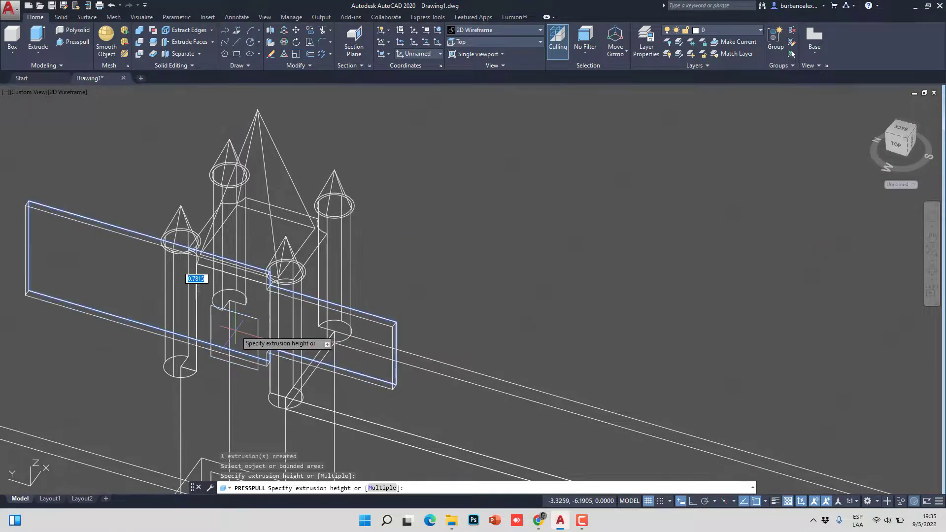
pyautogui.press('Escape')
pyautogui.click(235, 338)
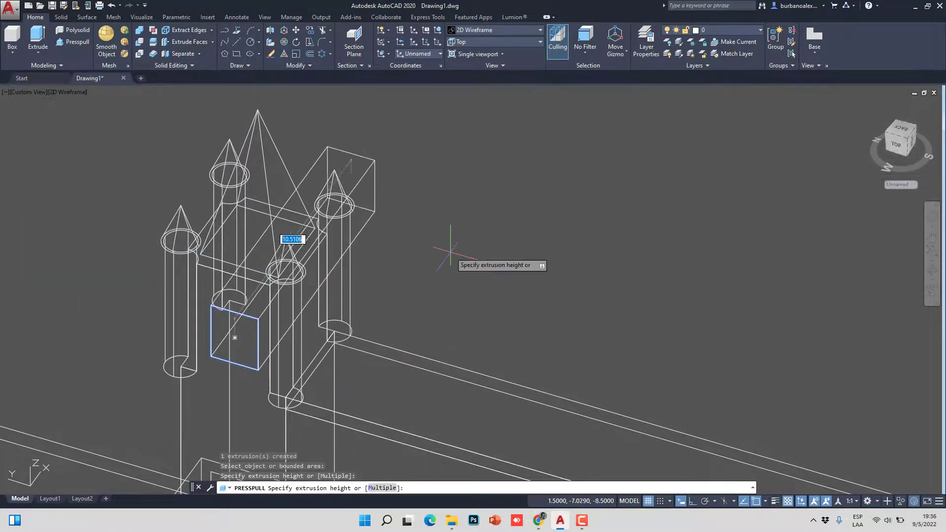
pyautogui.click(531, 191)
pyautogui.scroll(-5, 419, 207)
pyautogui.scroll(6, 345, 237)
pyautogui.click(314, 243)
pyautogui.click(555, 147)
# Step: Display the bridge in the Conceptual visual style and orbit to view the window side of both towers
pyautogui.scroll(-6, 556, 147)
pyautogui.moveTo(437, 112); pyautogui.dragTo(437, 185, button='middle')
pyautogui.press('Escape')
pyautogui.press('Escape')
pyautogui.click(491, 30)
pyautogui.click(497, 48)
pyautogui.keyDown('shift'); pyautogui.moveTo(547, 197); pyautogui.dragTo(541, 477, button='middle'); pyautogui.keyUp('shift')
pyautogui.press('Escape')
pyautogui.press('Escape')
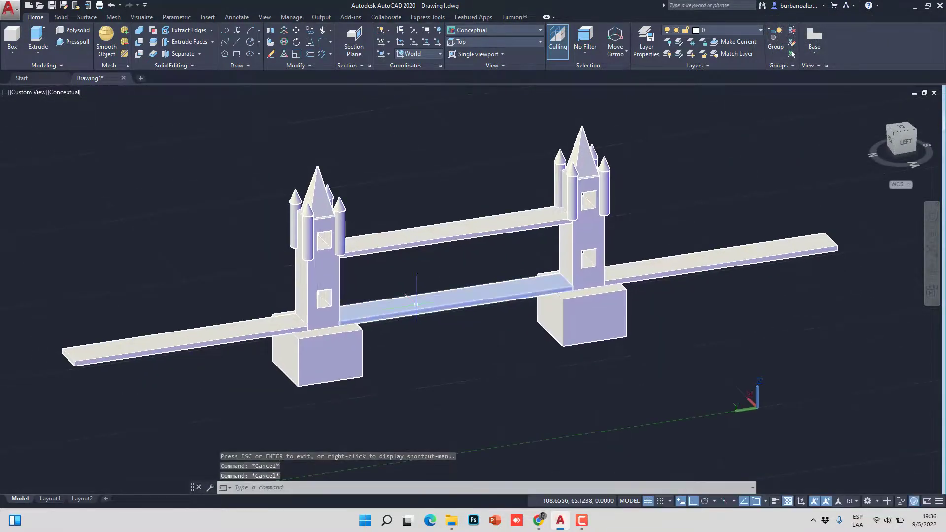
# Step: Switch to Chrome to check the Google Meet page, and return to AutoCAD
pyautogui.moveTo(545, 522)
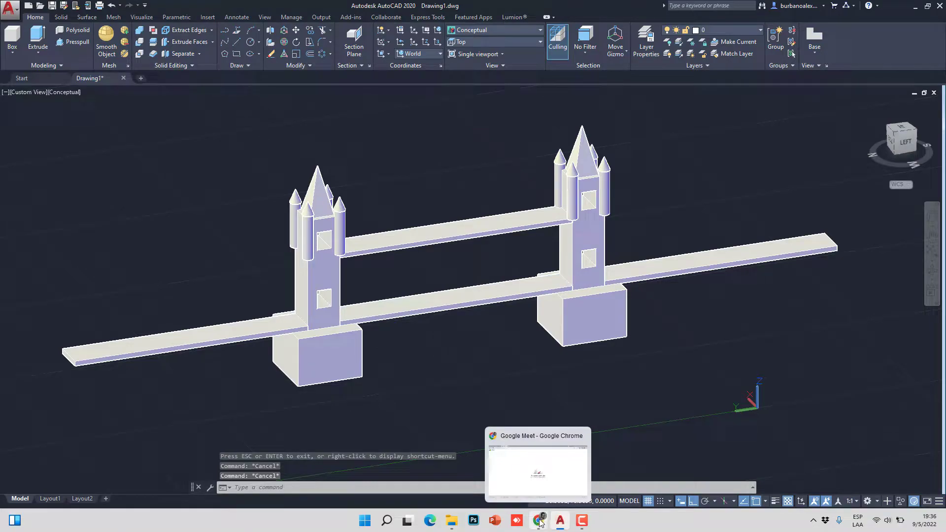
pyautogui.click(532, 480)
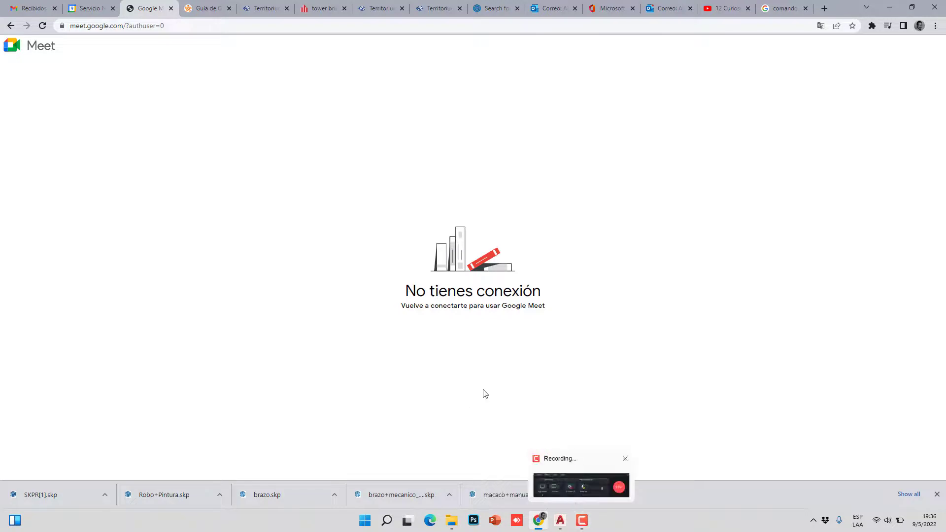
pyautogui.moveTo(574, 518)
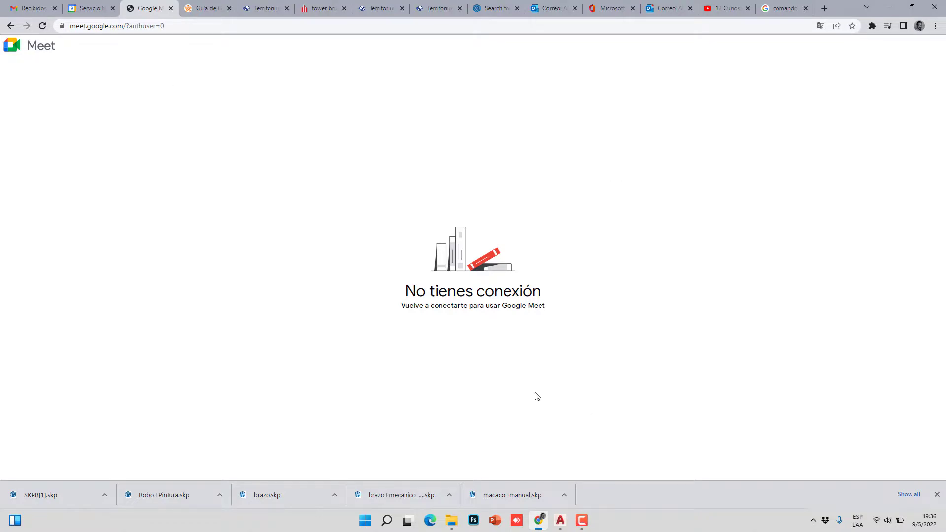
pyautogui.click(585, 518)
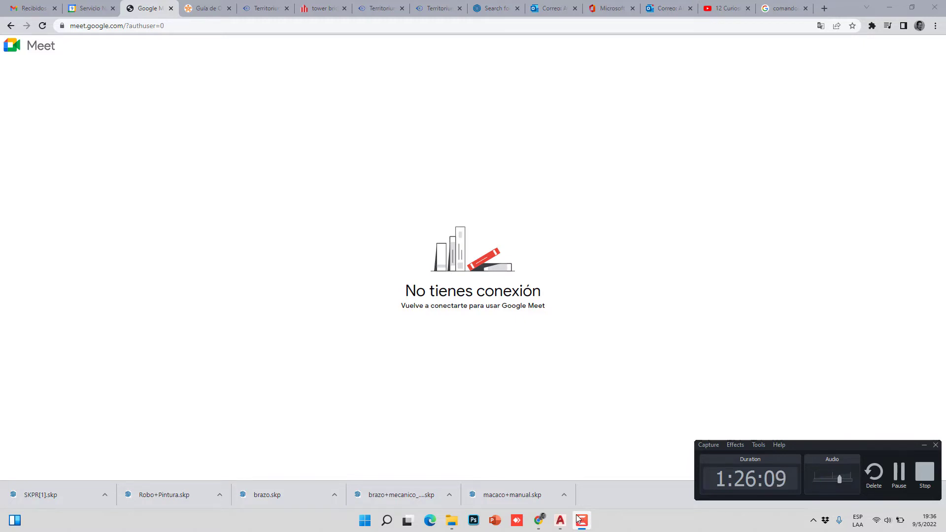
pyautogui.moveTo(561, 521)
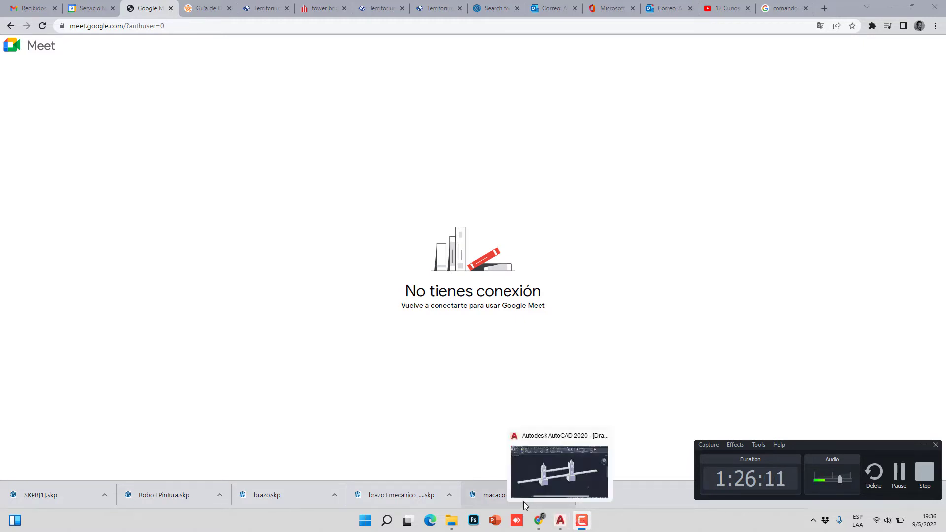
pyautogui.click(560, 521)
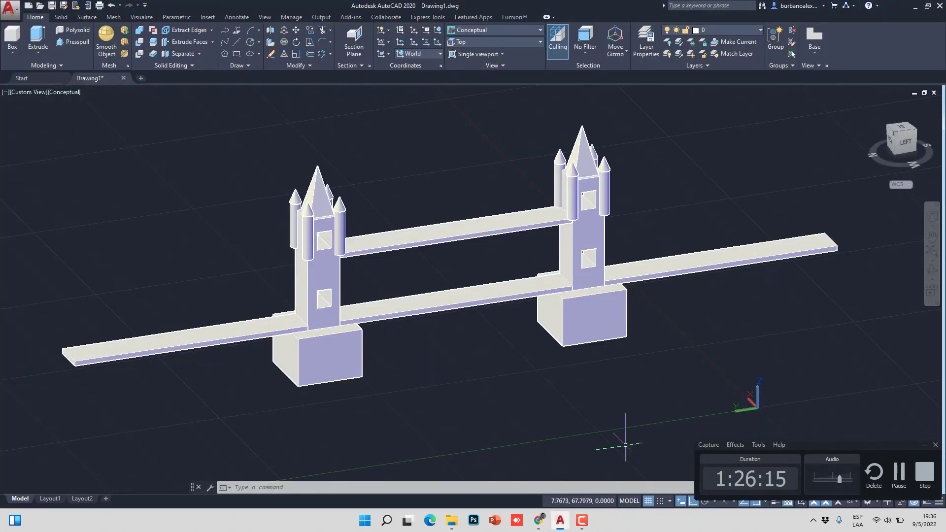